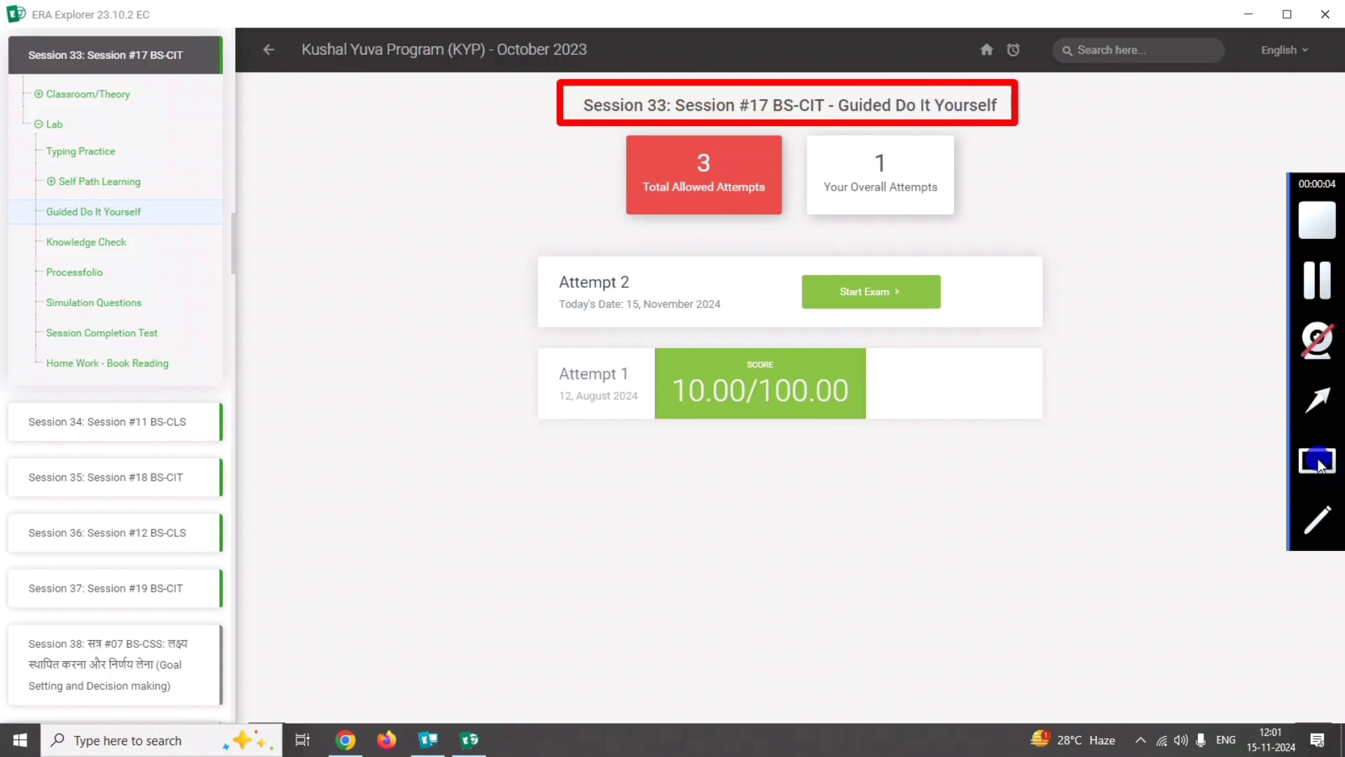
left_click(1319, 465)
left_click_drag(3, 33, 239, 69)
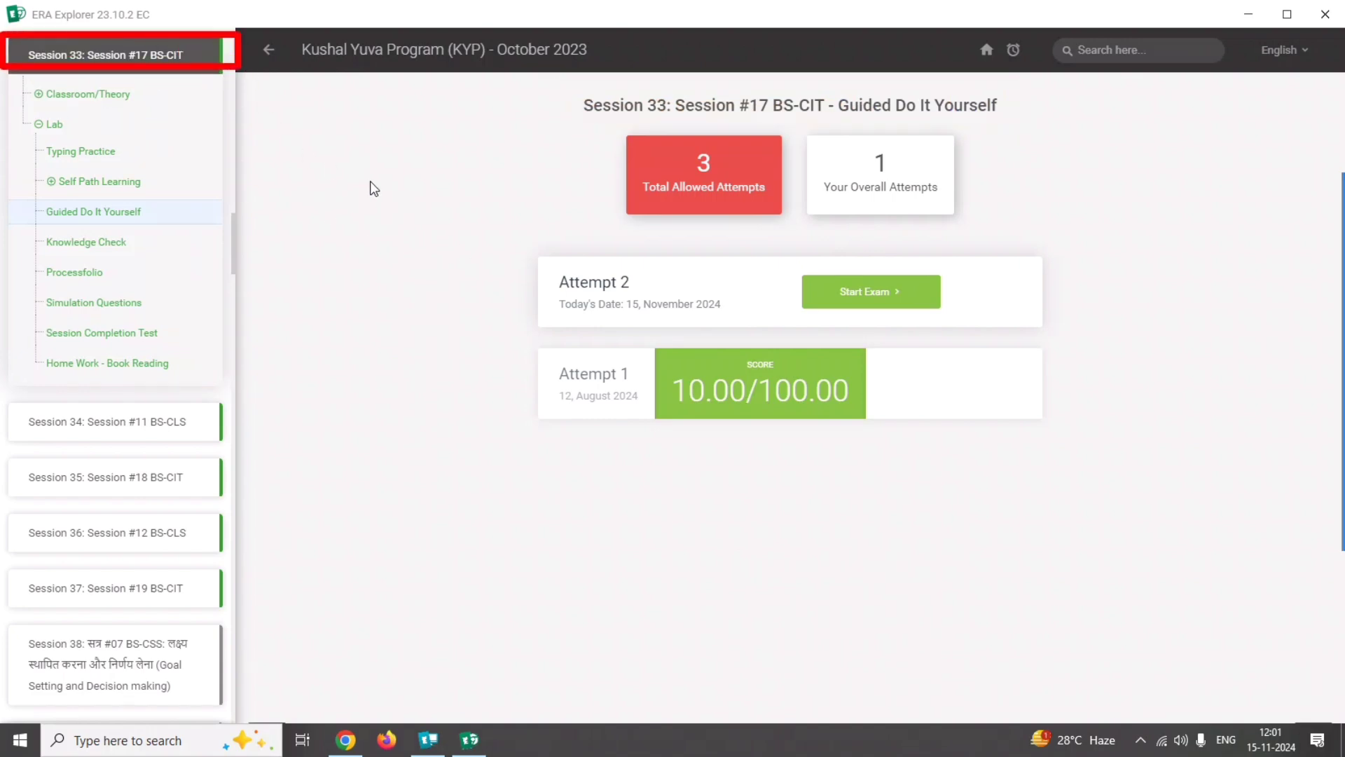
left_click(1317, 460)
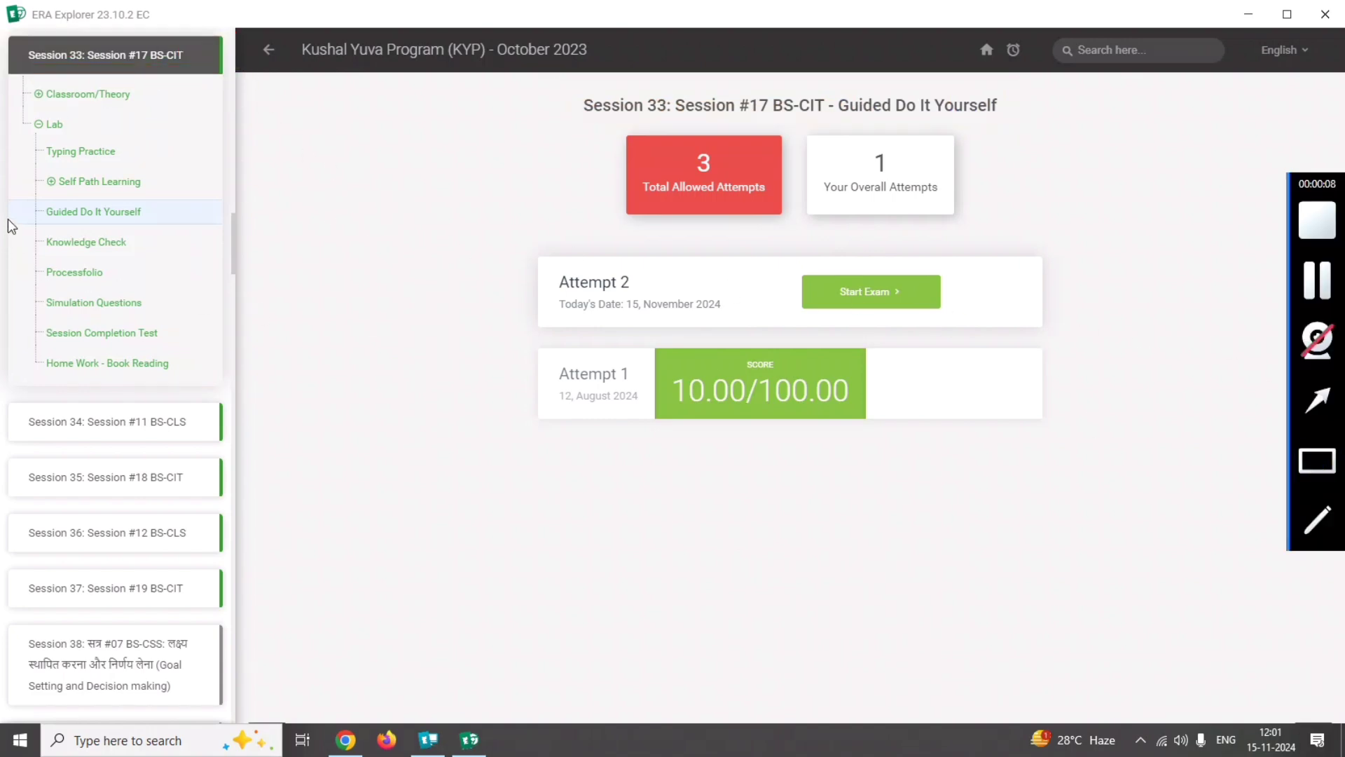
left_click_drag(13, 190, 44, 200)
left_click_drag(194, 226, 196, 228)
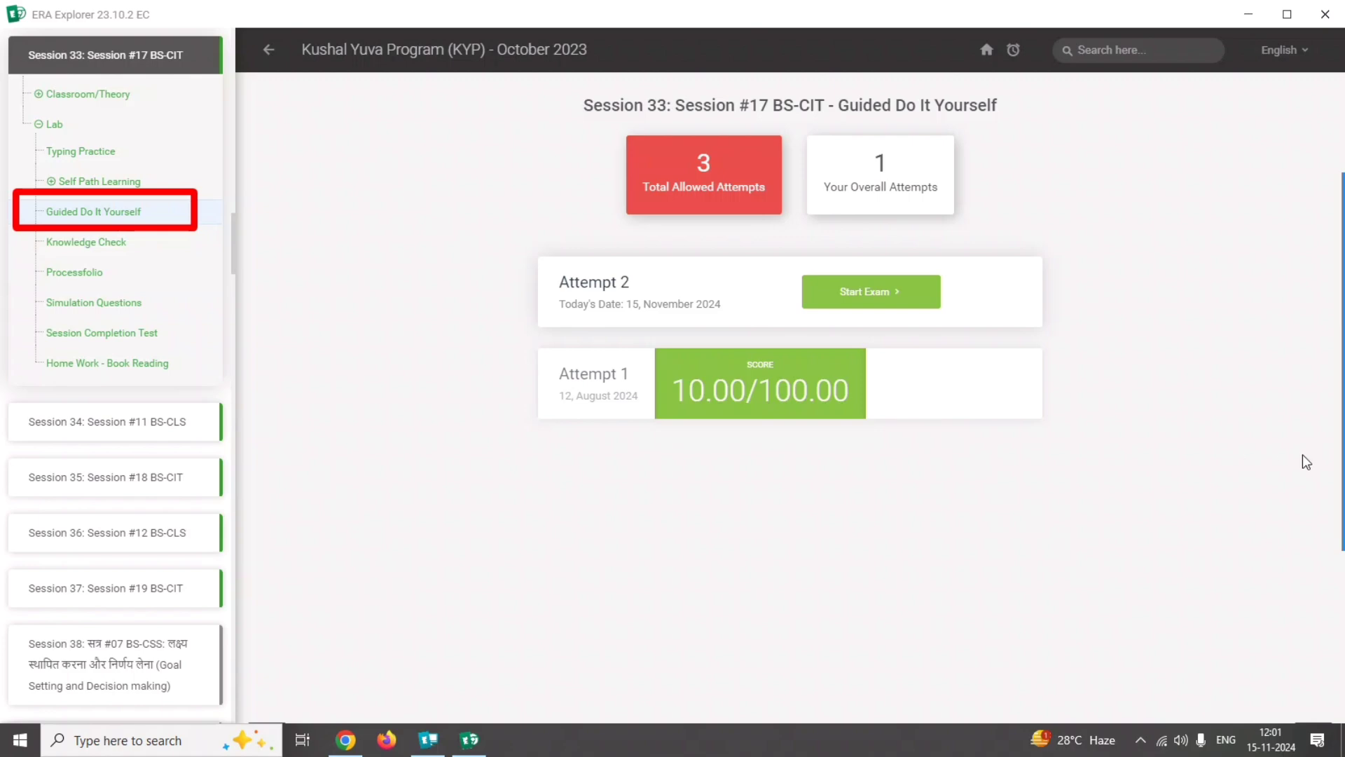
Start Attempt 2 of the Session 33 Guided Do It Yourself exam and open the Word document for question 1.
left_click(852, 292)
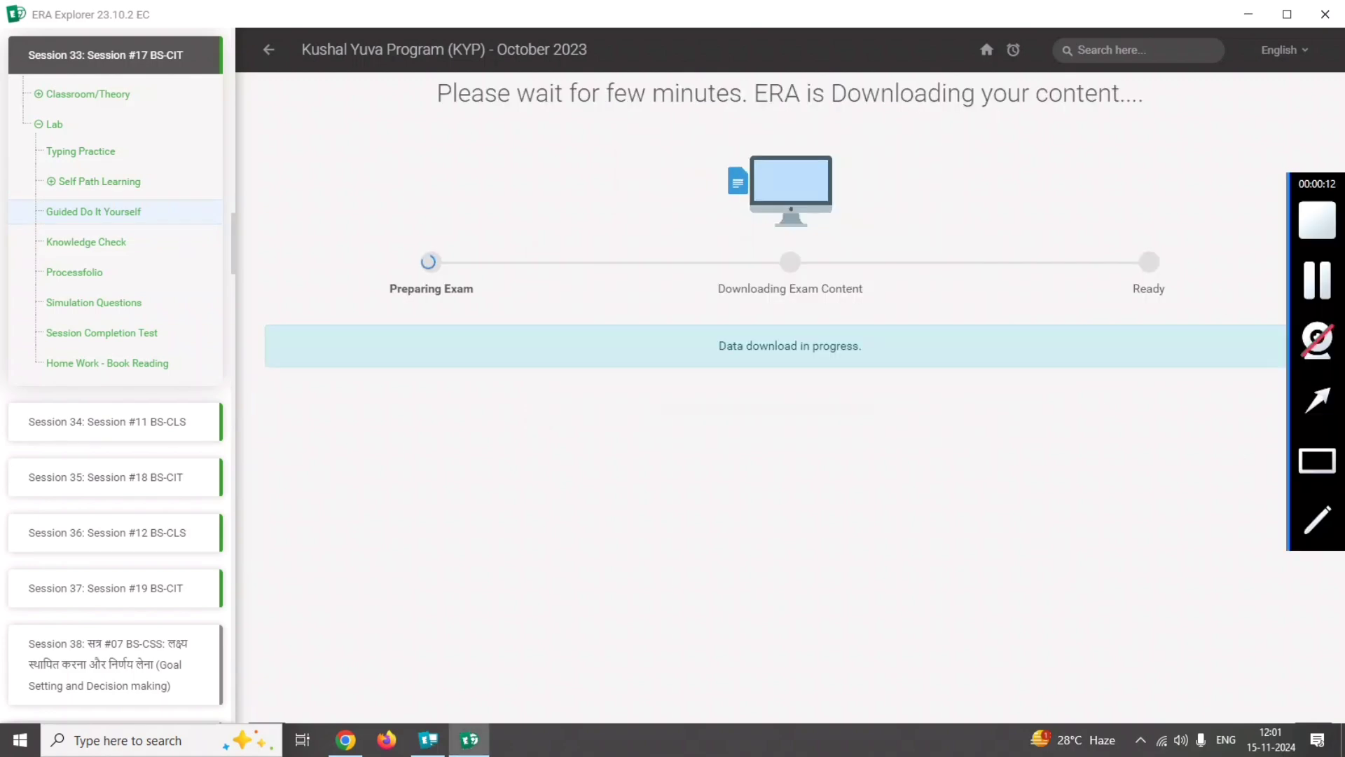
left_click(826, 348)
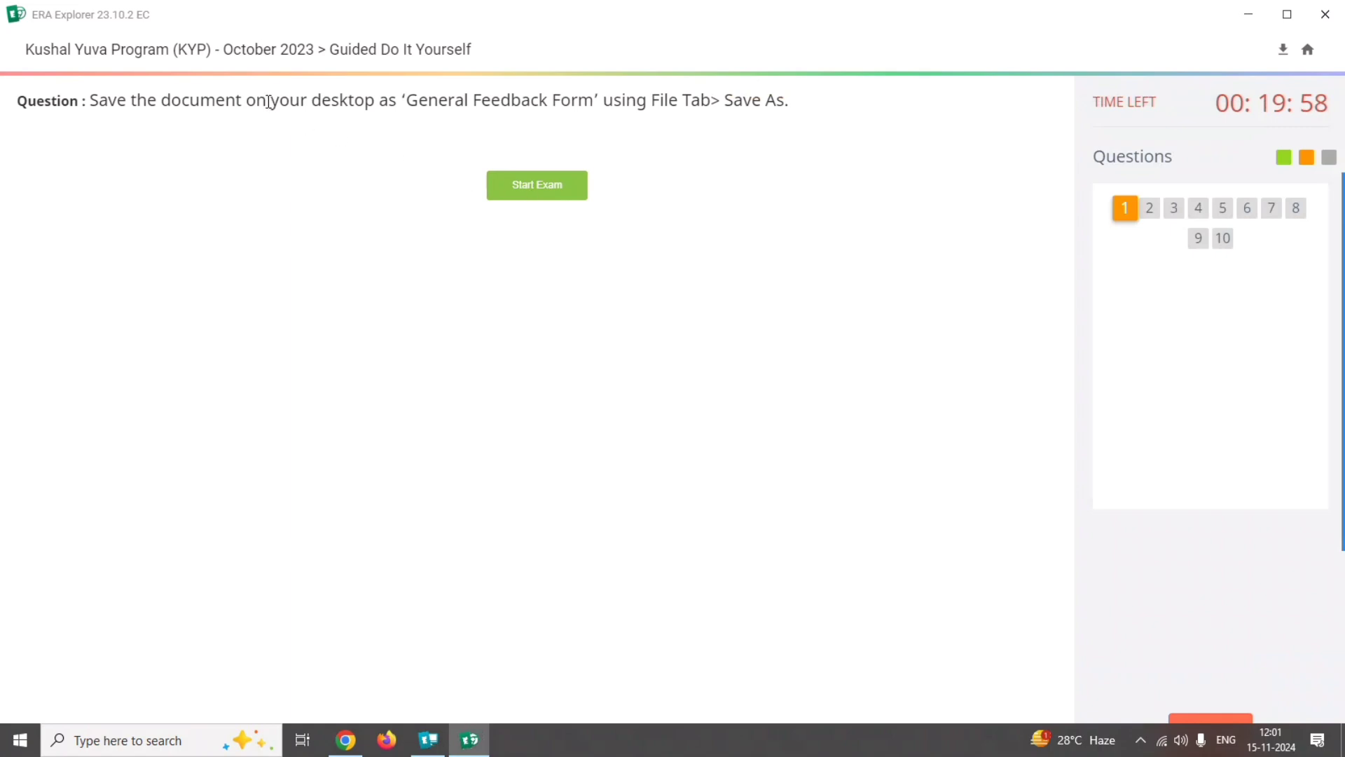
left_click_drag(94, 96, 783, 102)
left_click(802, 186)
left_click_drag(639, 86, 805, 133)
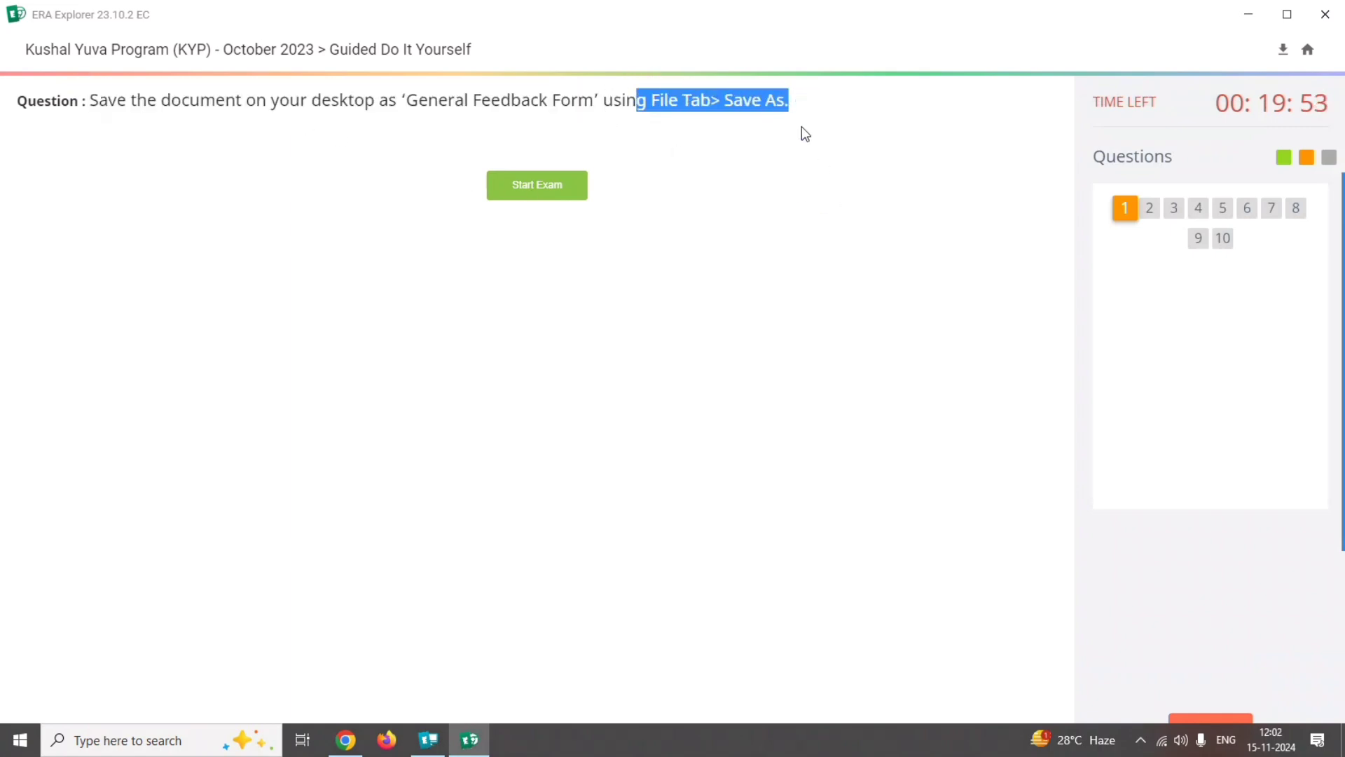
left_click(532, 187)
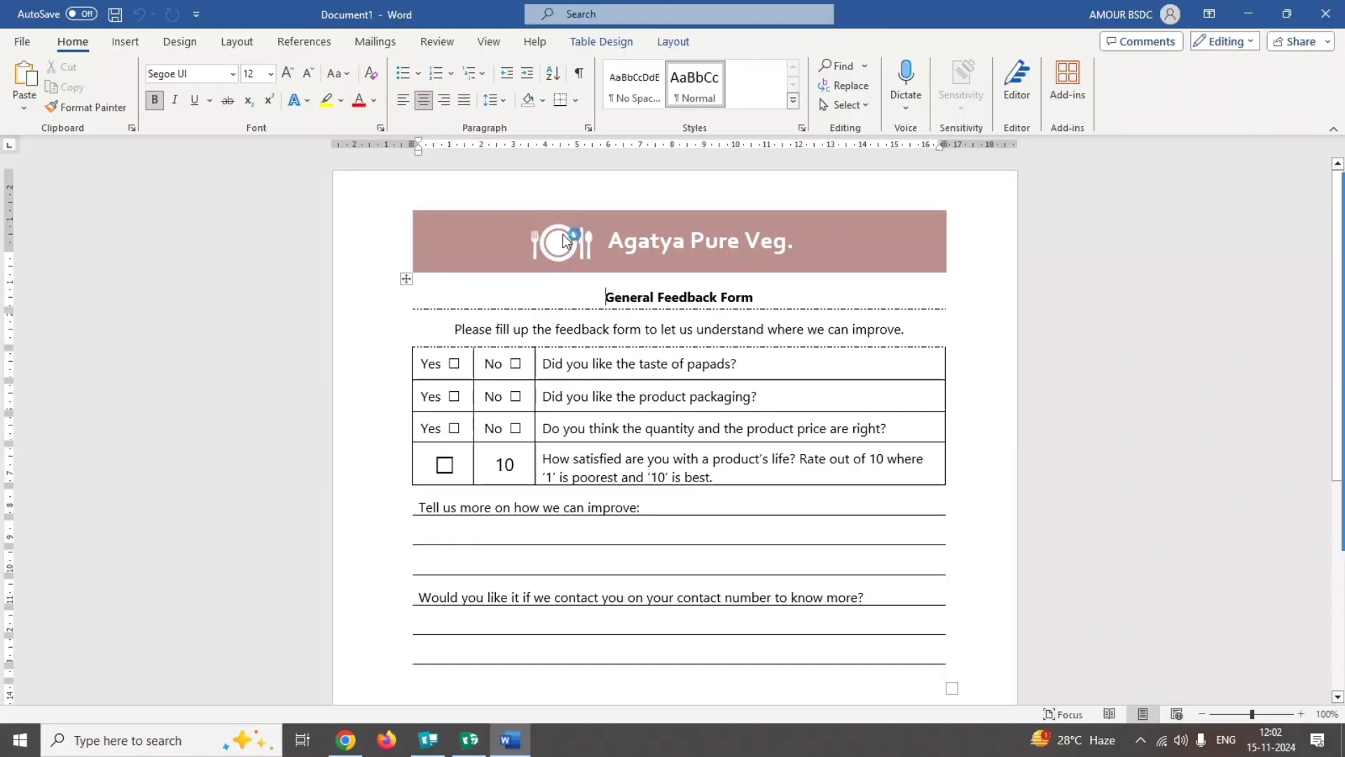
Begin a Save As of the feedback form document and choose the Desktop folder as the location.
mouse_move(1337, 365)
left_click(1319, 401)
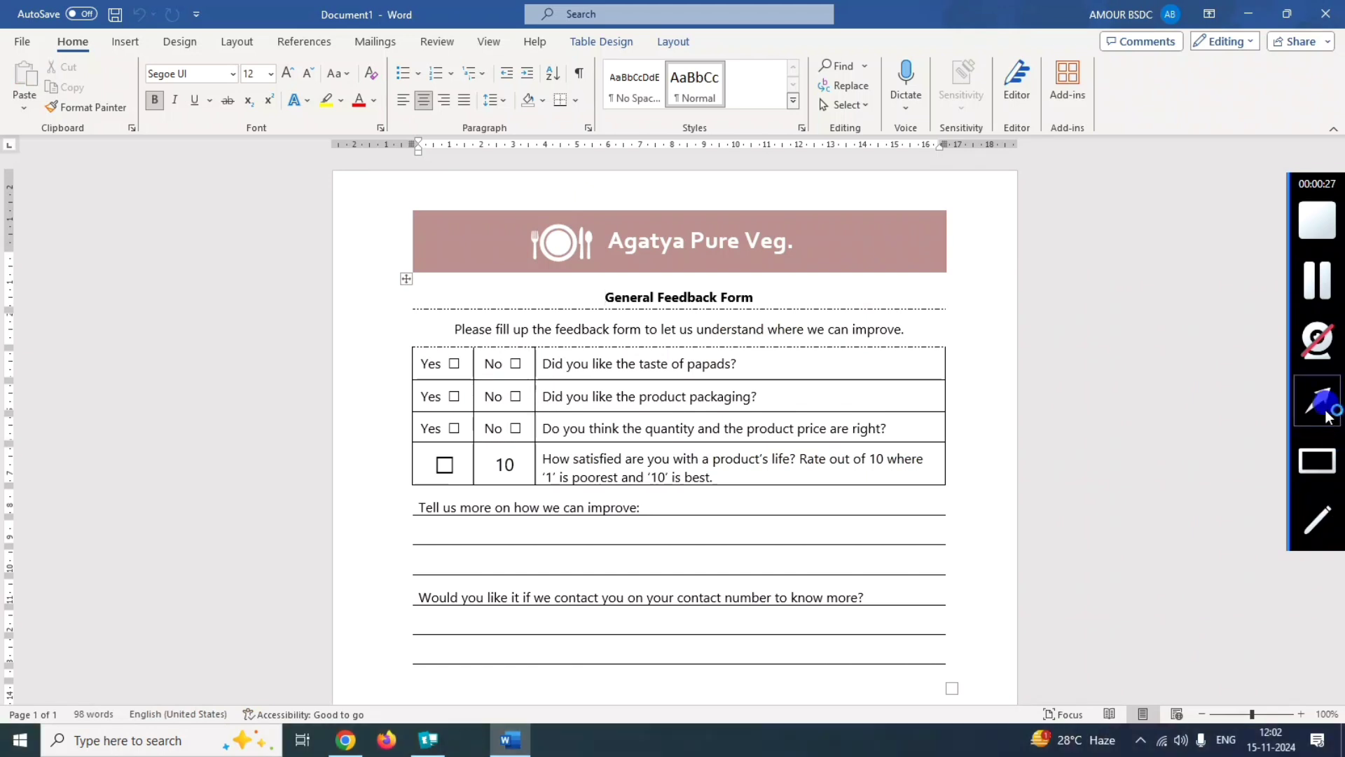
mouse_move(297, 478)
left_mouse_down()
mouse_move(276, 405)
mouse_move(28, 73)
mouse_move(21, 43)
left_mouse_up()
left_click(20, 41)
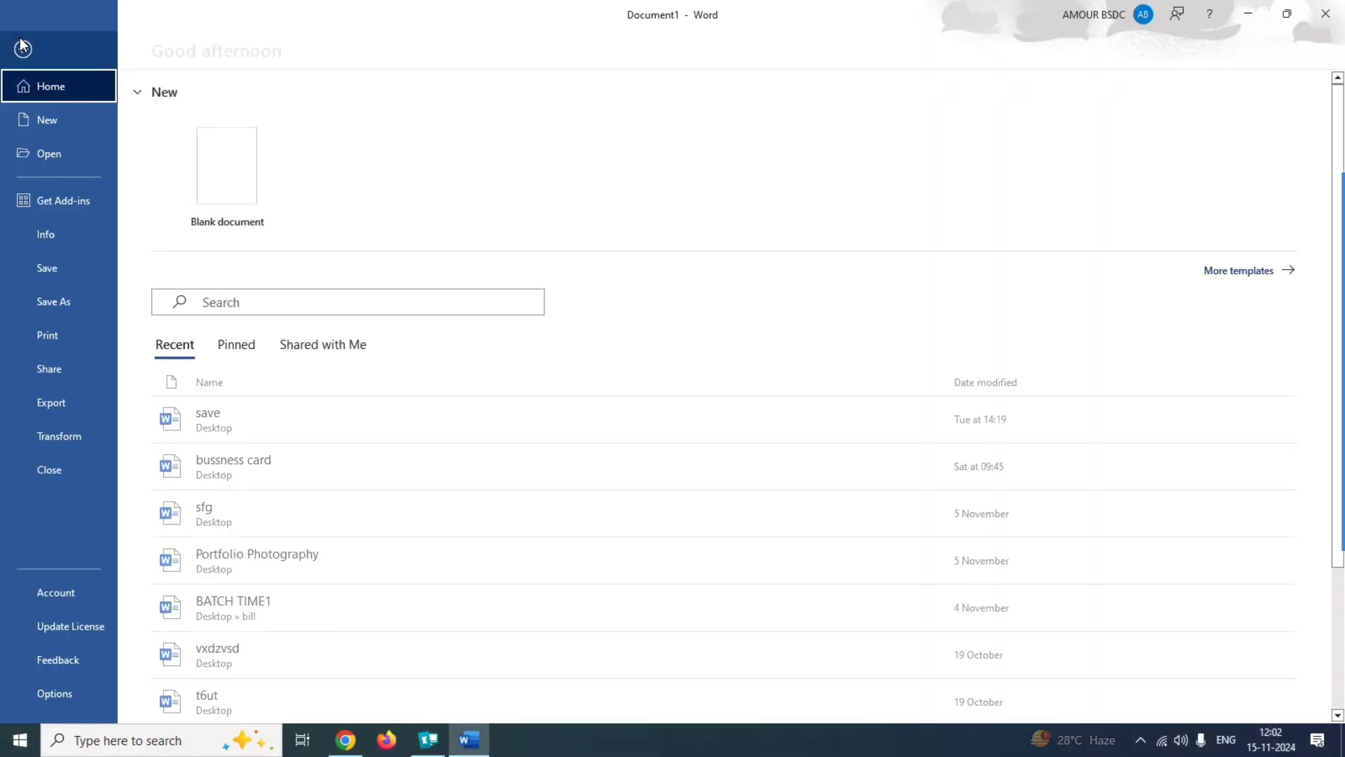
left_click(1311, 478)
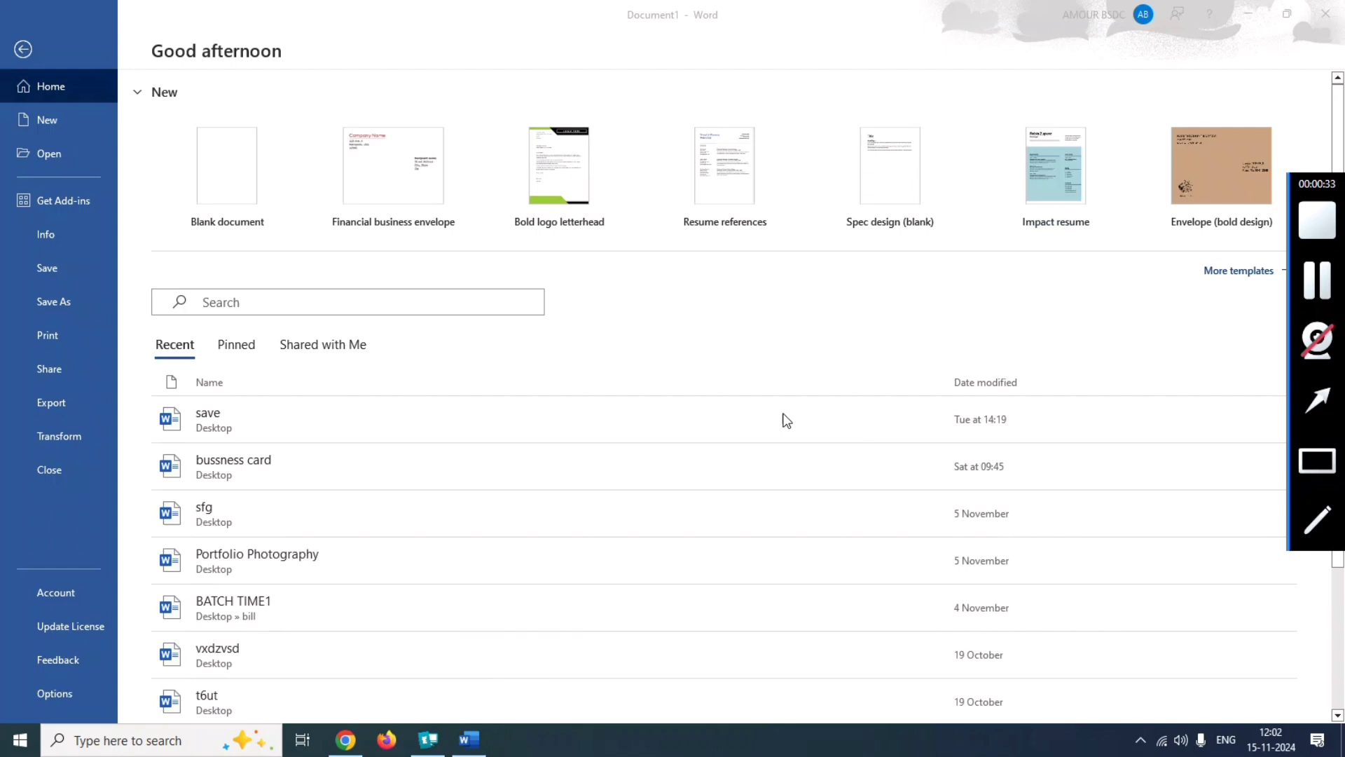
left_click_drag(11, 285, 129, 316)
left_click(44, 297)
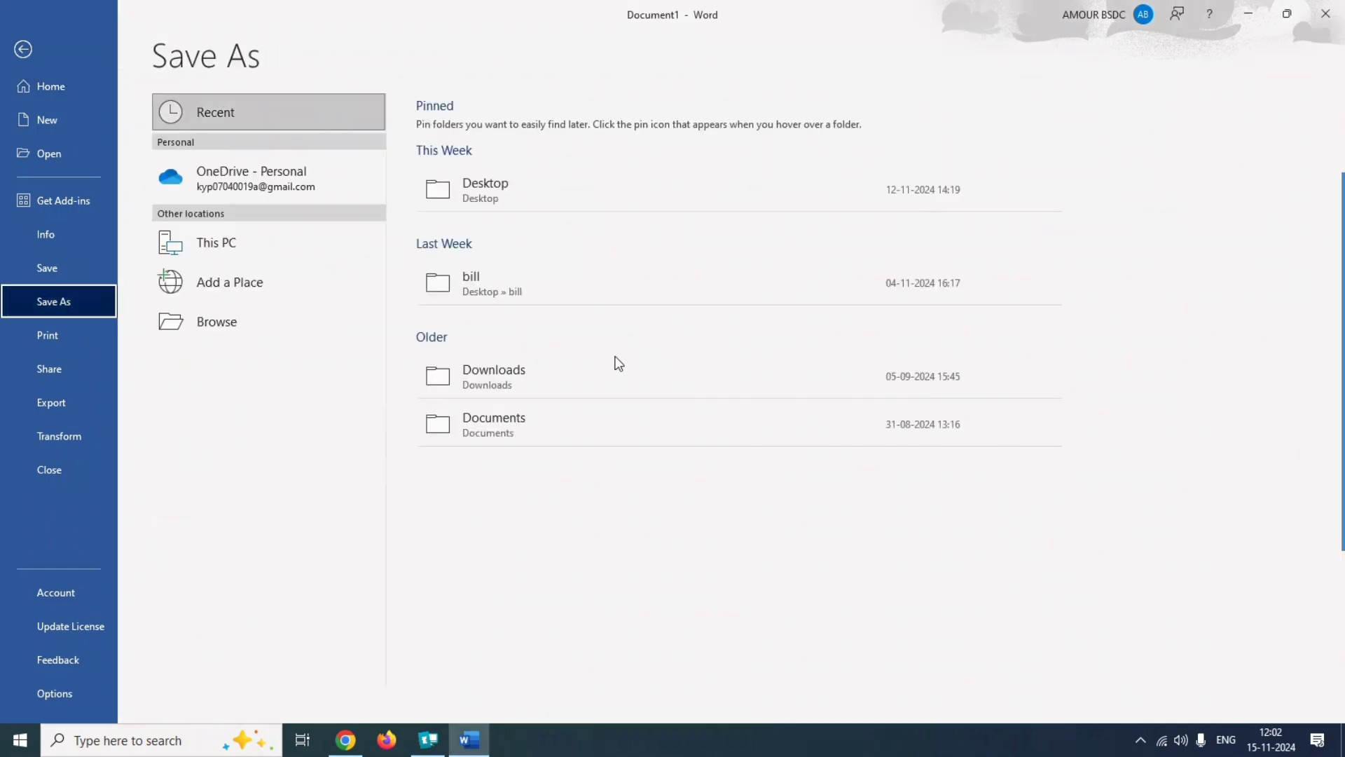
mouse_move(1292, 514)
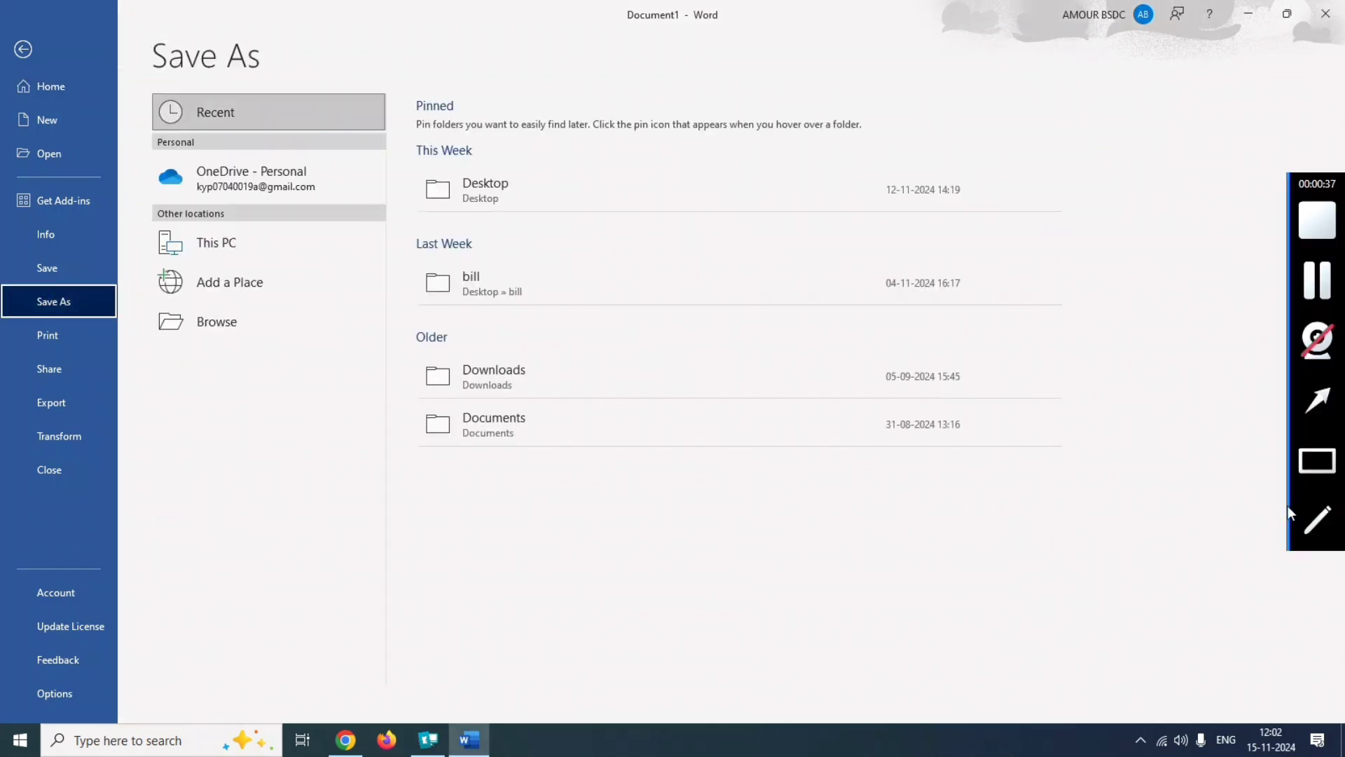
left_click(1300, 456)
left_click_drag(407, 164, 645, 215)
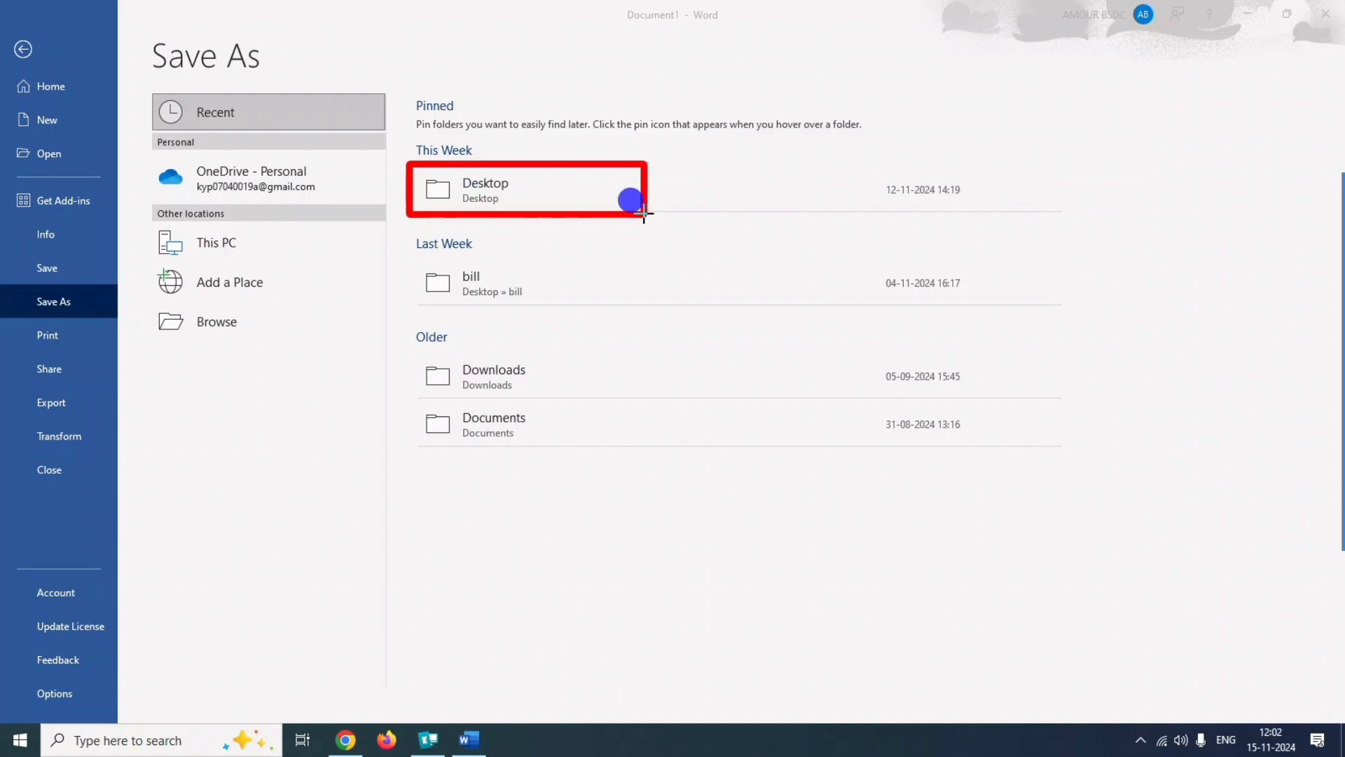
left_click(491, 183)
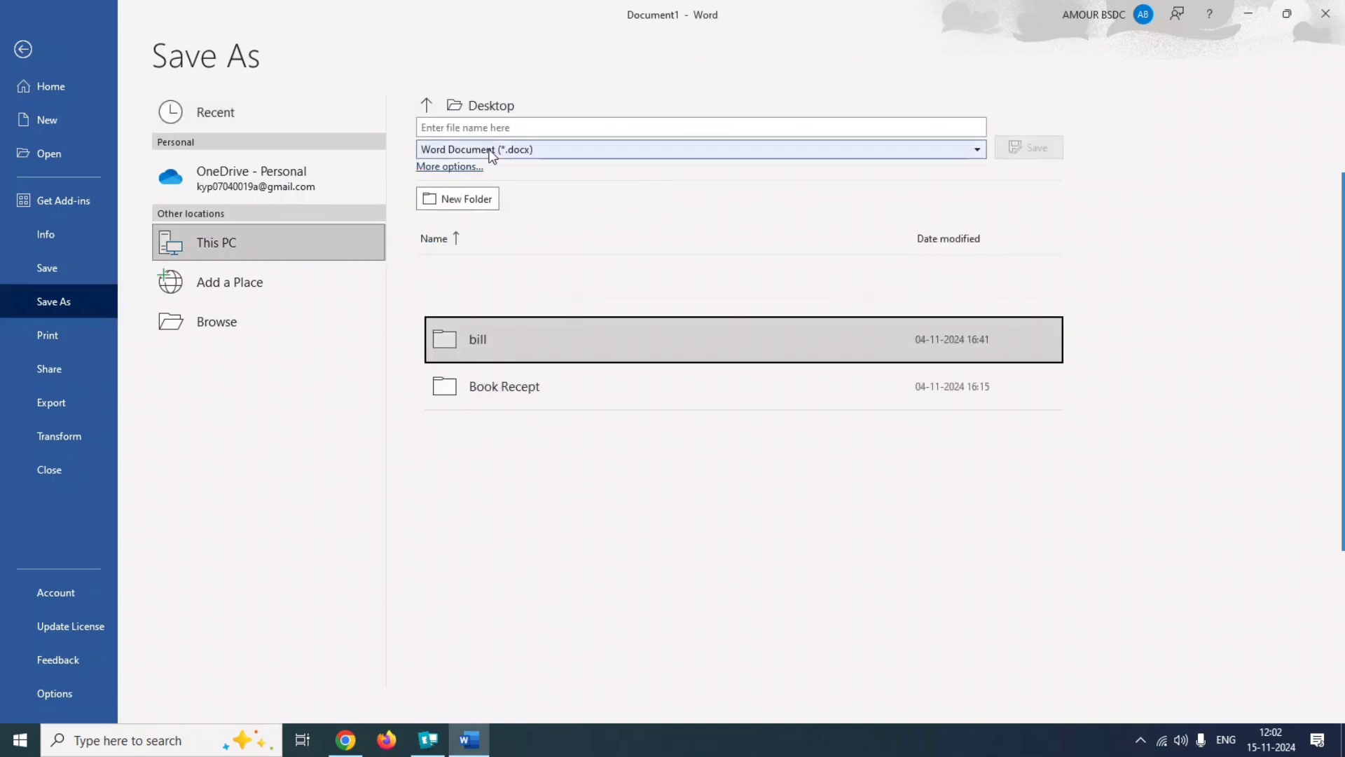
Name the document "save file" and save it as a Word Document (*.docx).
left_click(466, 124)
type("save file")
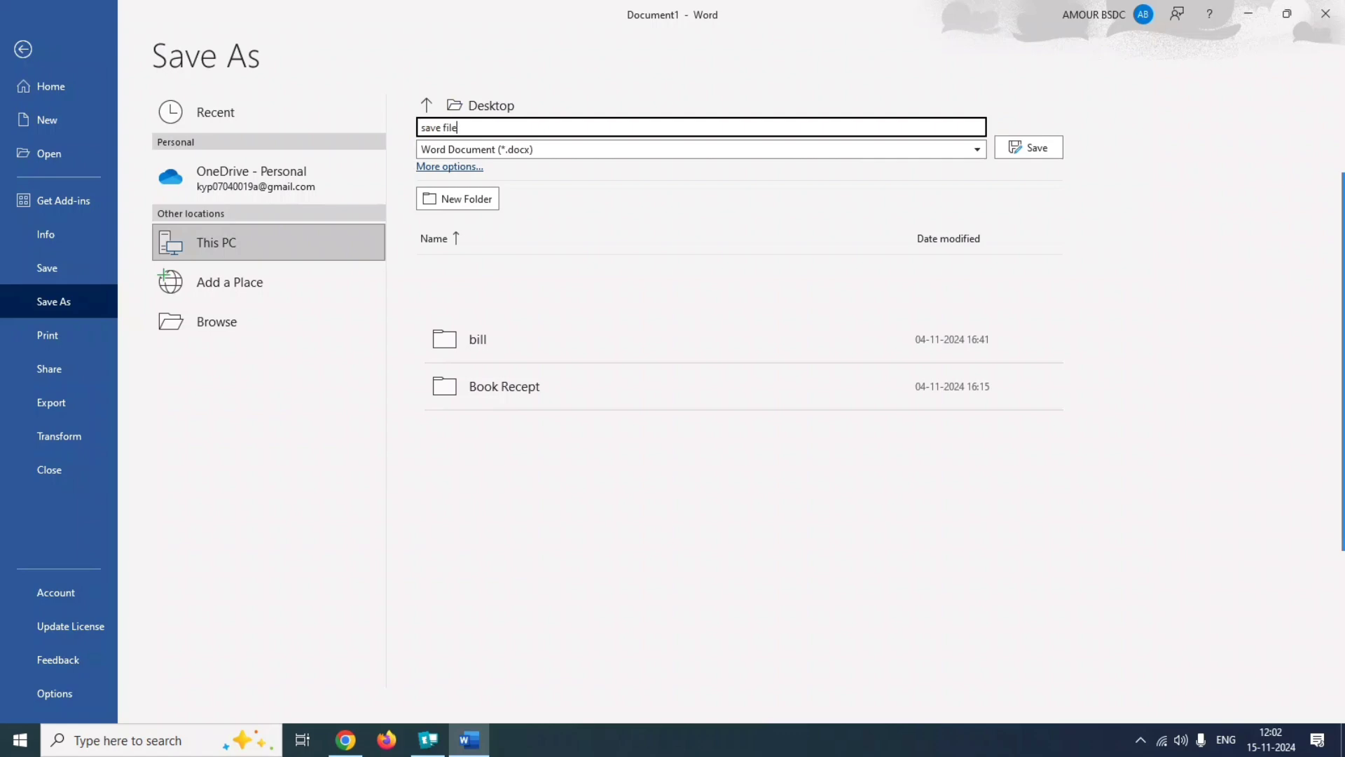
left_click(1317, 460)
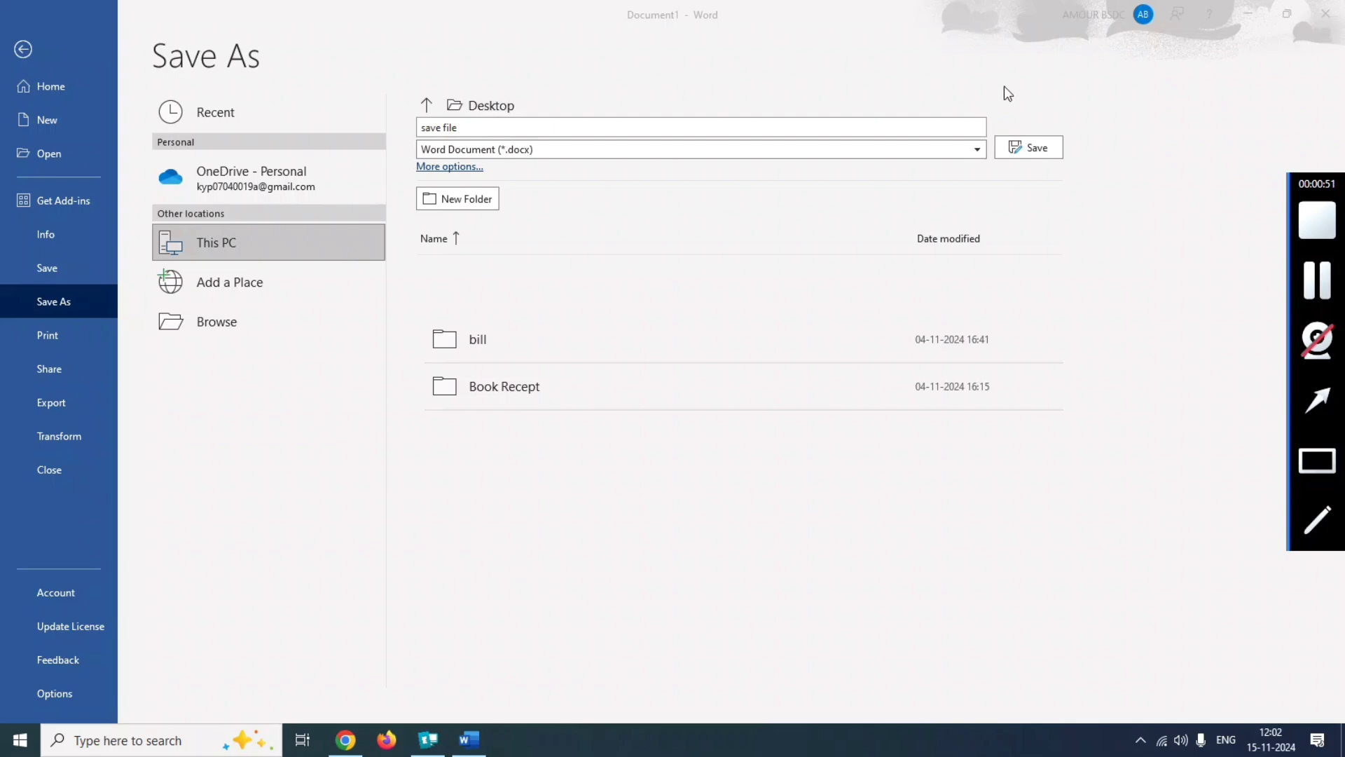
mouse_move(1004, 86)
left_mouse_down()
mouse_move(1044, 192)
mouse_move(1081, 194)
left_mouse_up()
left_click(1029, 145)
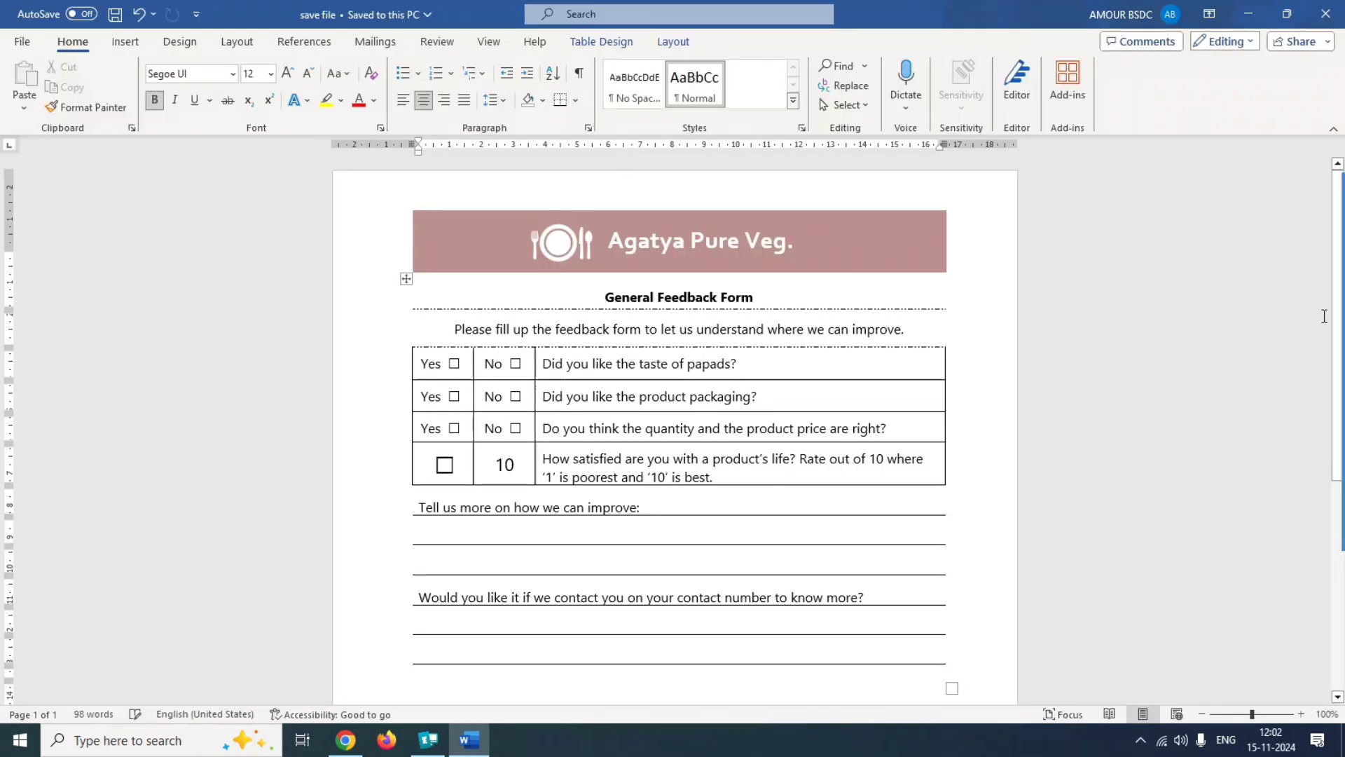
Submit the answer to question 1 and acknowledge the result message.
mouse_move(1337, 301)
left_click(1320, 280)
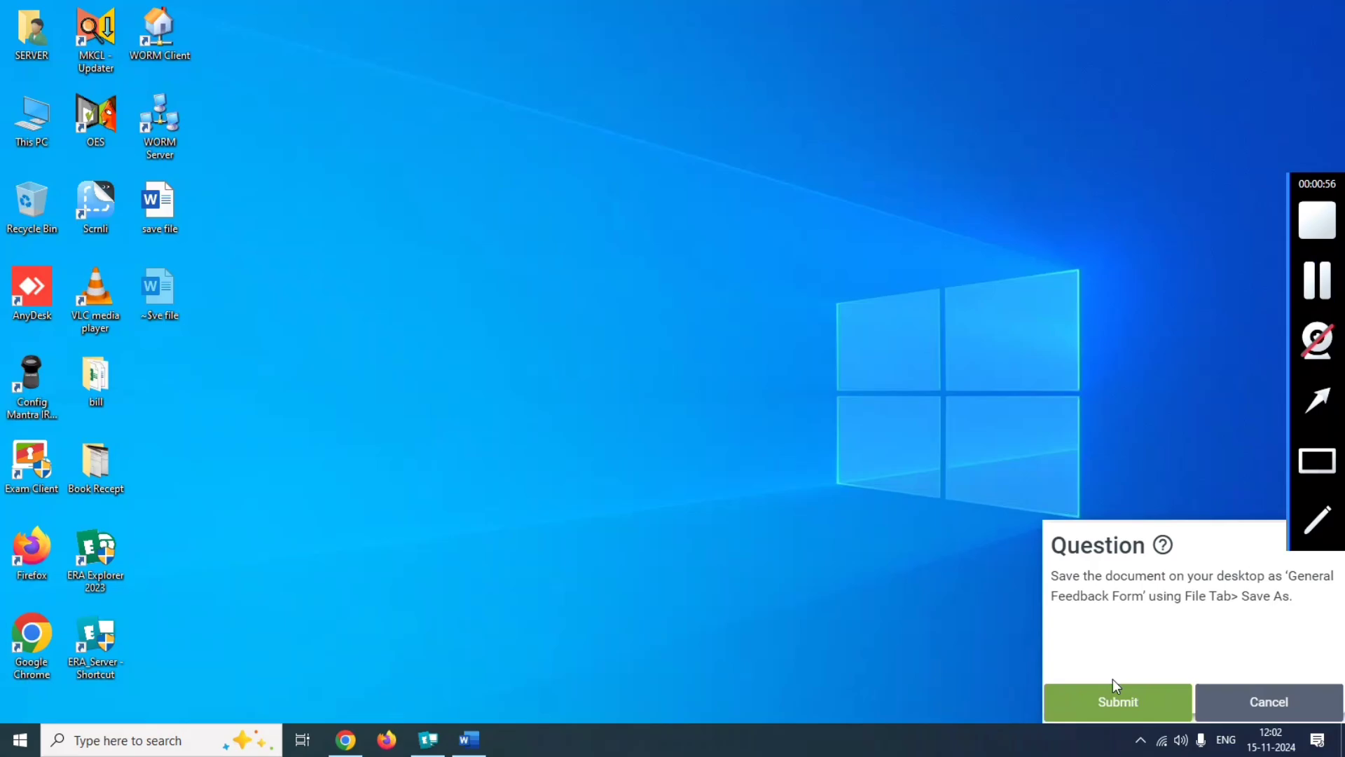
left_click(1117, 690)
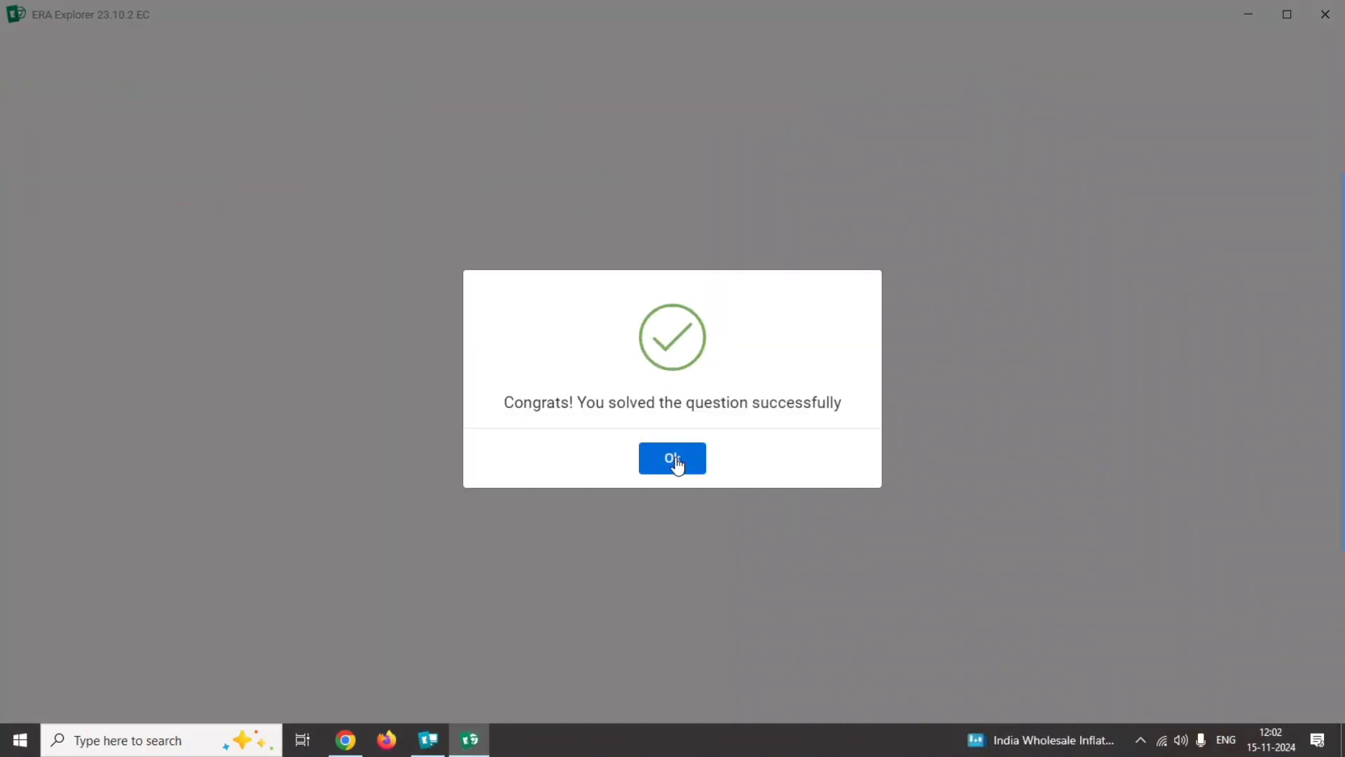
left_click(677, 464)
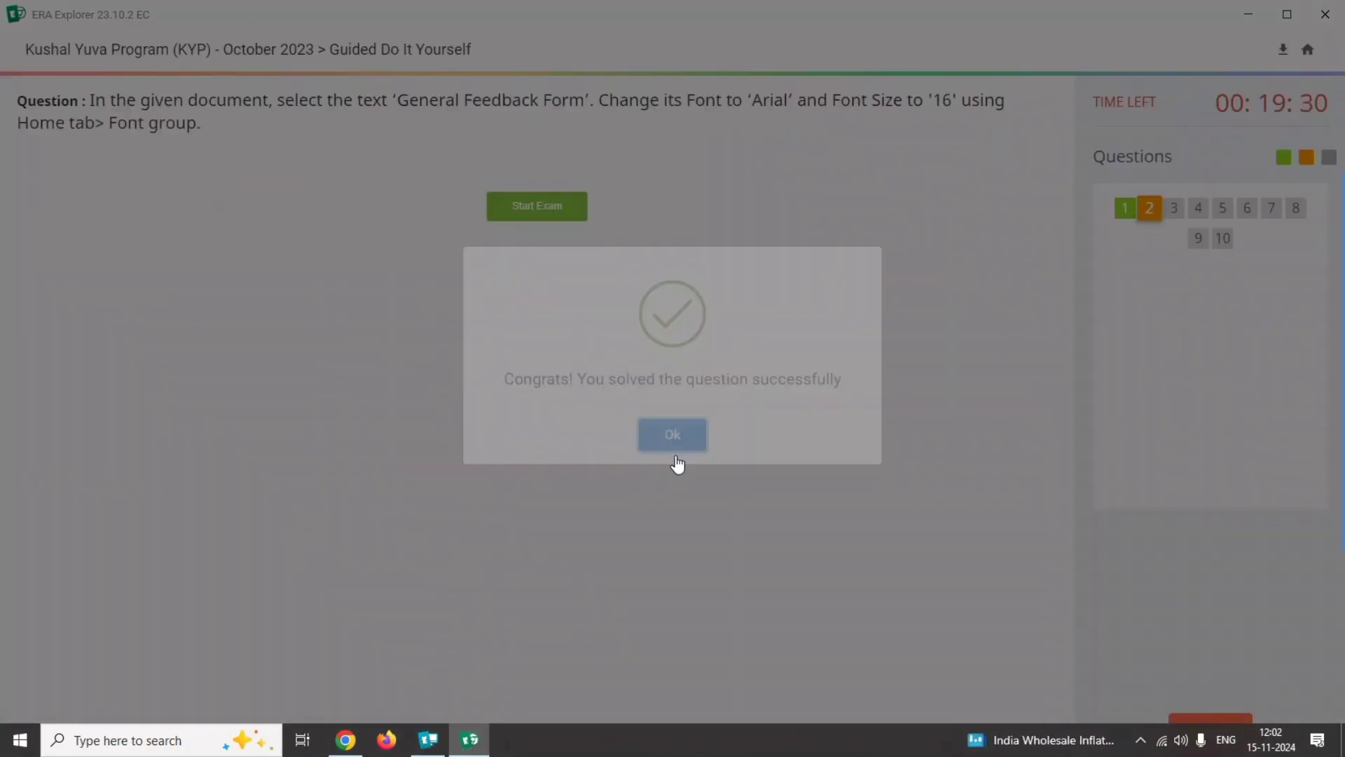
Read the font and size requirements of question 2 and open its Word document.
left_click_drag(273, 97, 594, 100)
left_click_drag(733, 99, 808, 93)
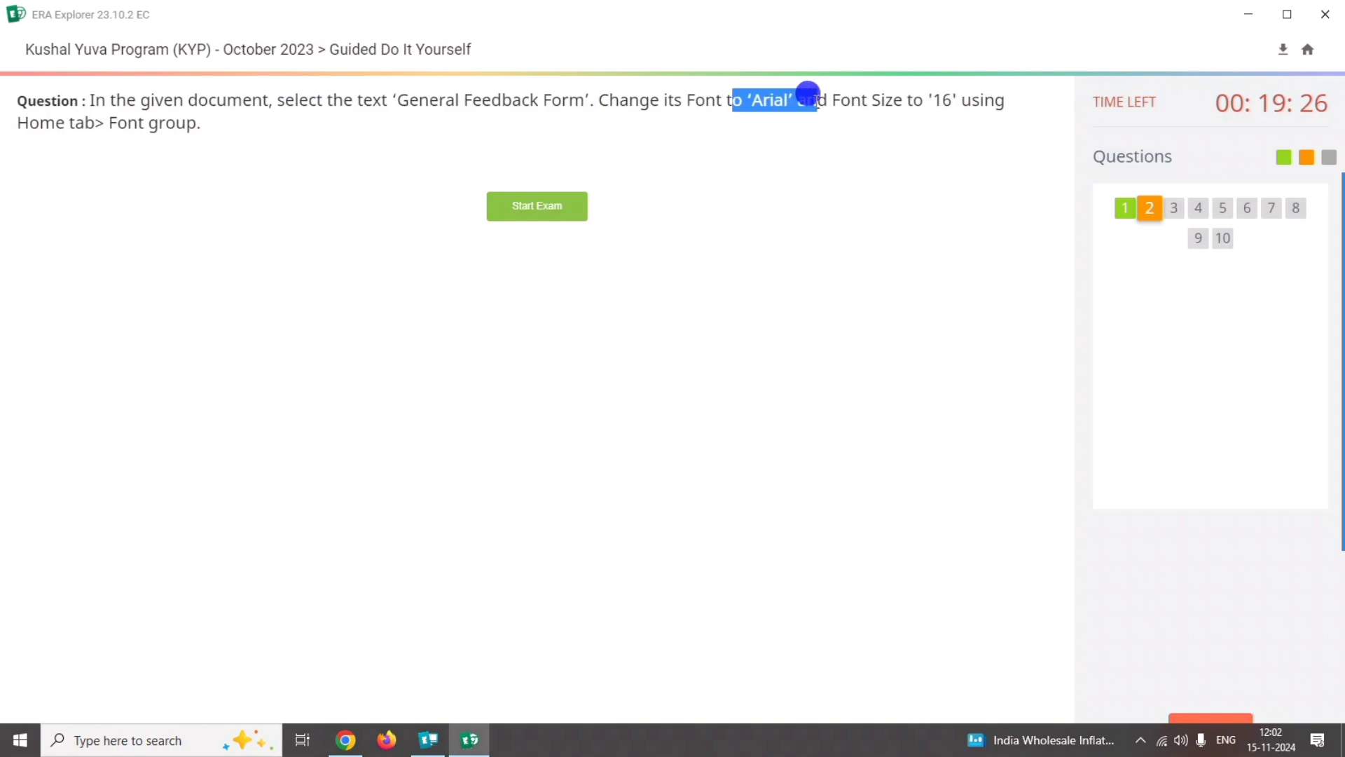
left_click_drag(923, 100, 961, 100)
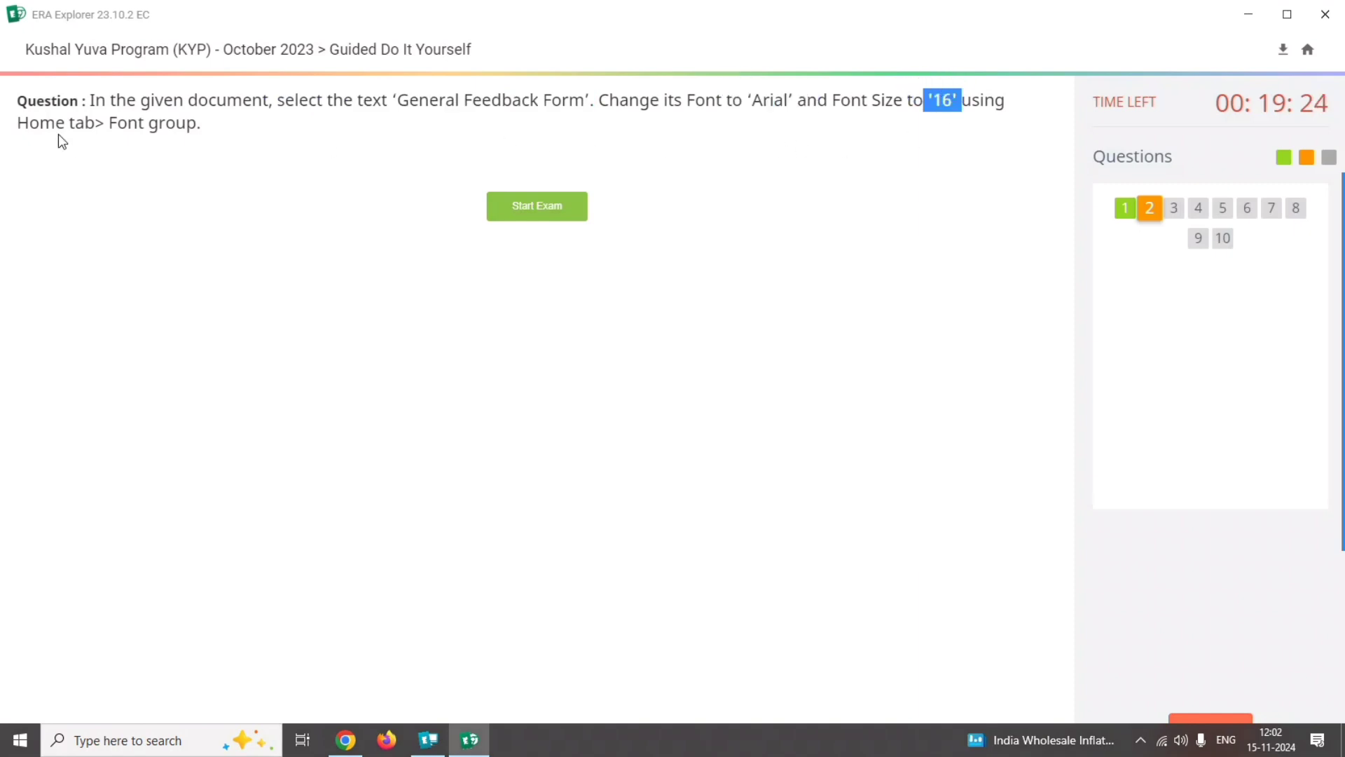
left_click_drag(4, 133, 230, 138)
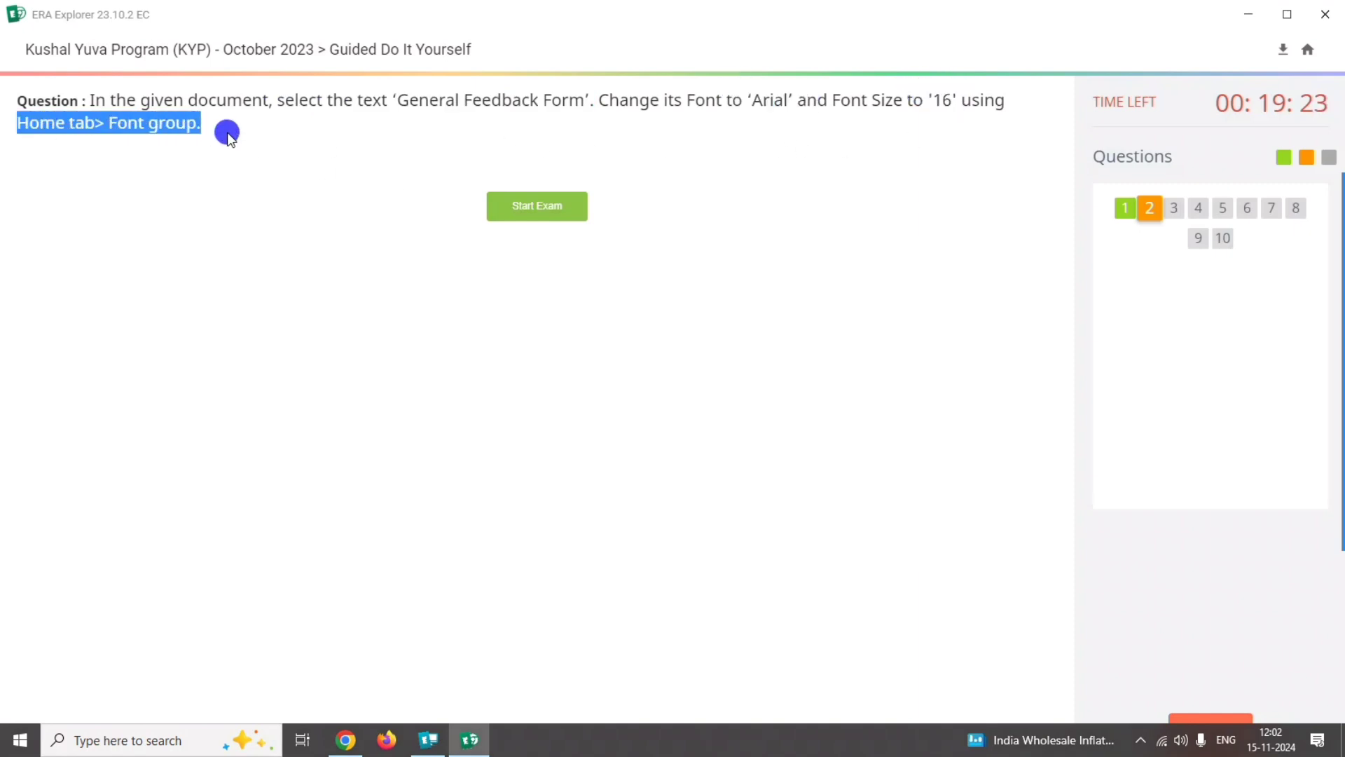
left_click(564, 205)
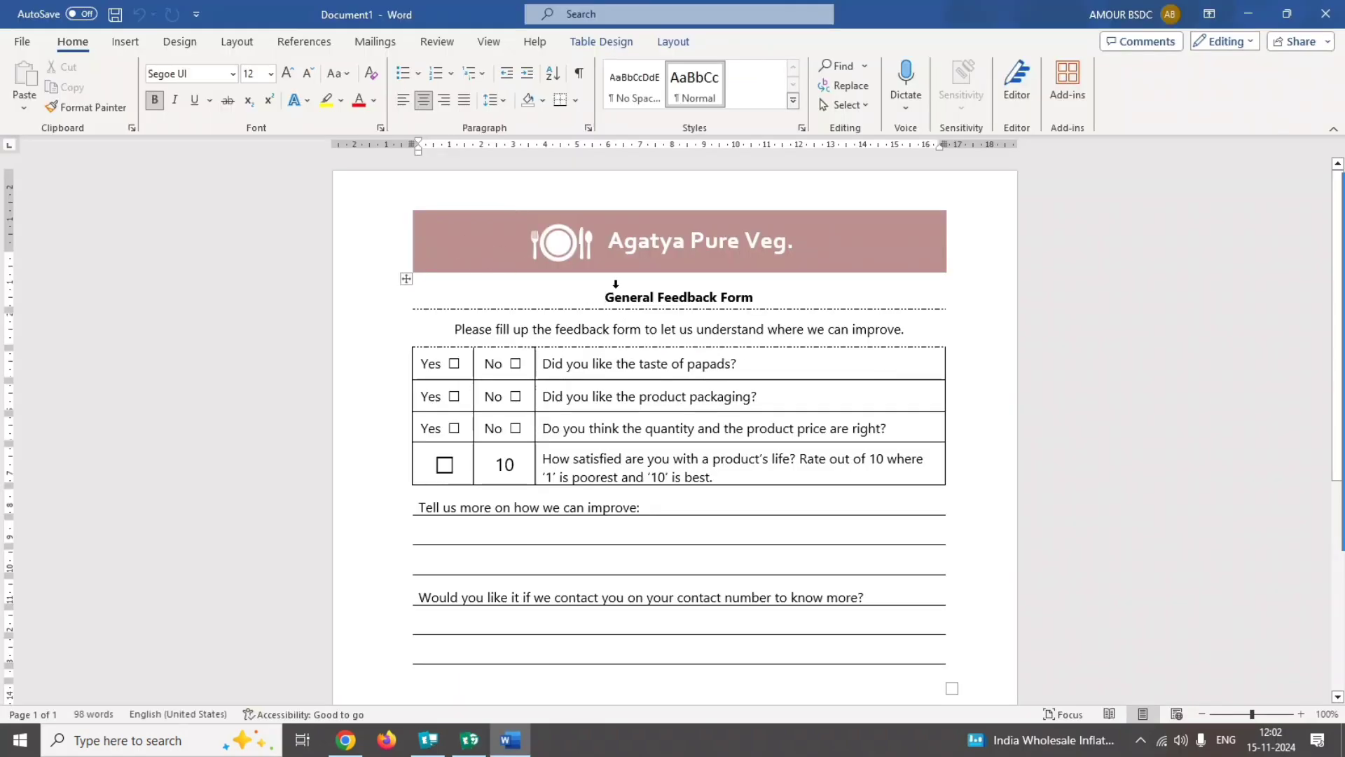
Set the font of the "General Feedback Form" heading to Arial.
left_click_drag(605, 297, 748, 299)
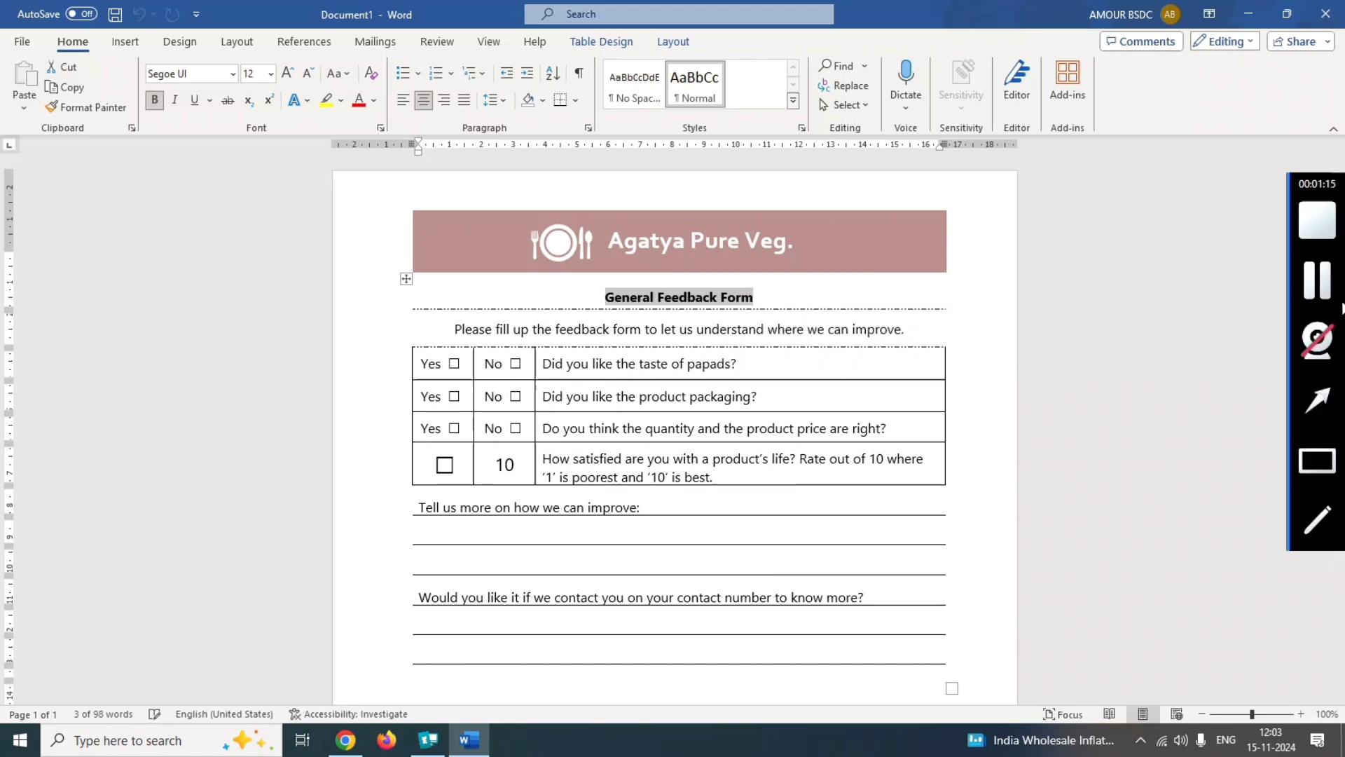
left_click(1319, 282)
left_click(613, 286)
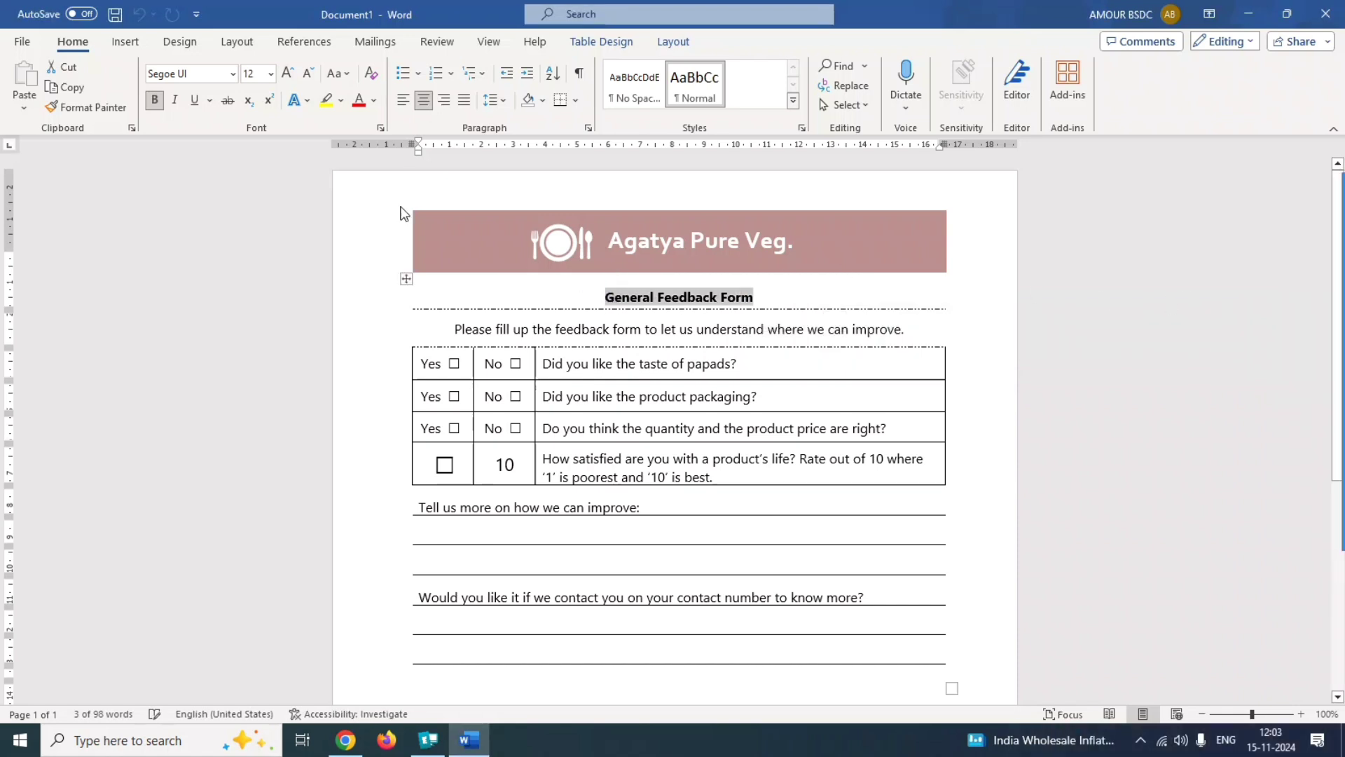
left_click(195, 76)
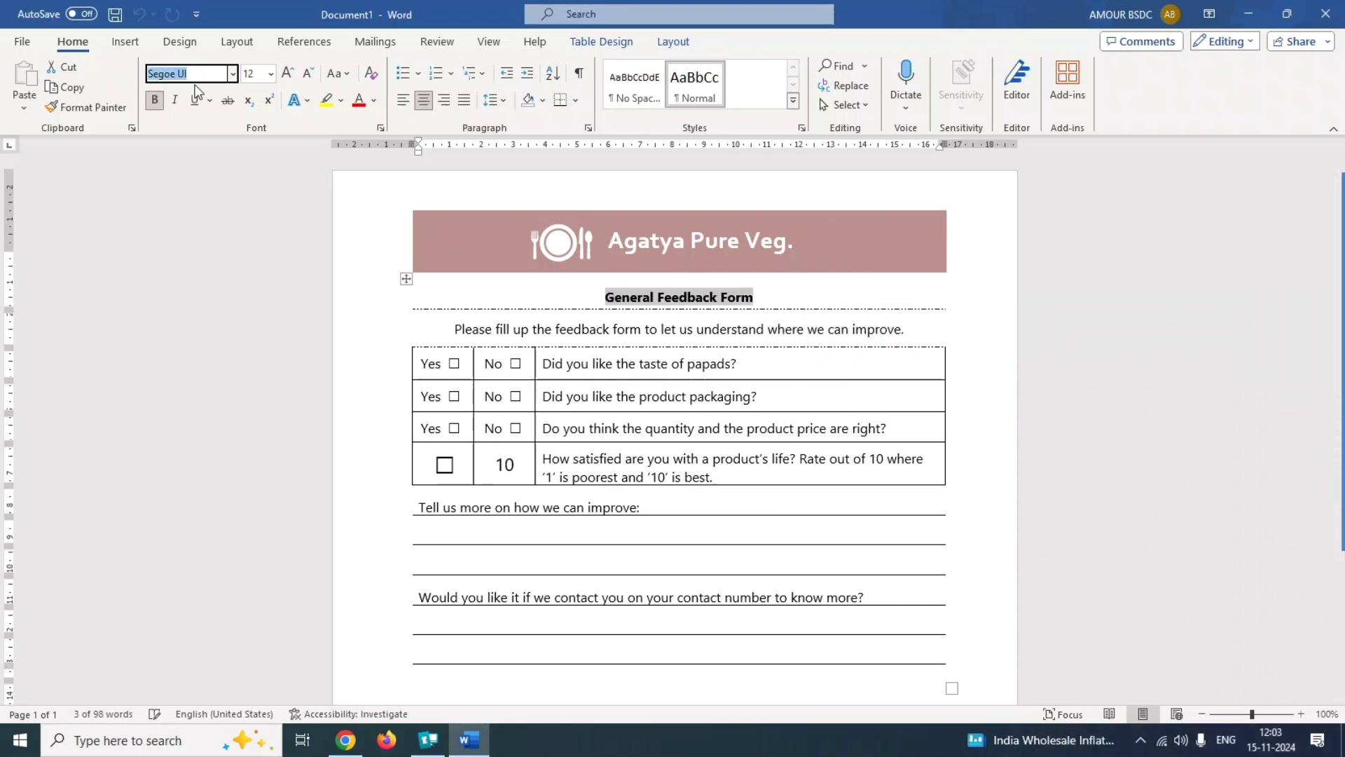
type("Arial")
key("Return")
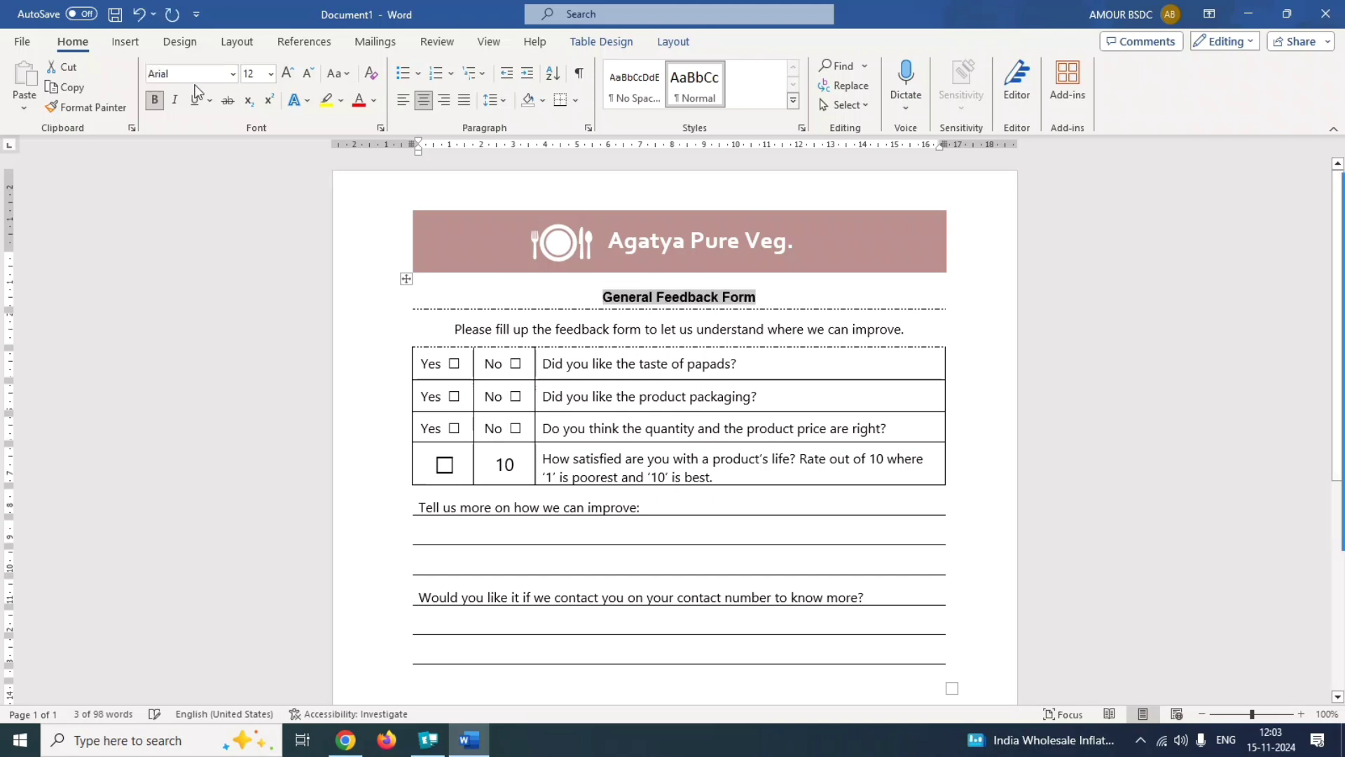
left_click(290, 172)
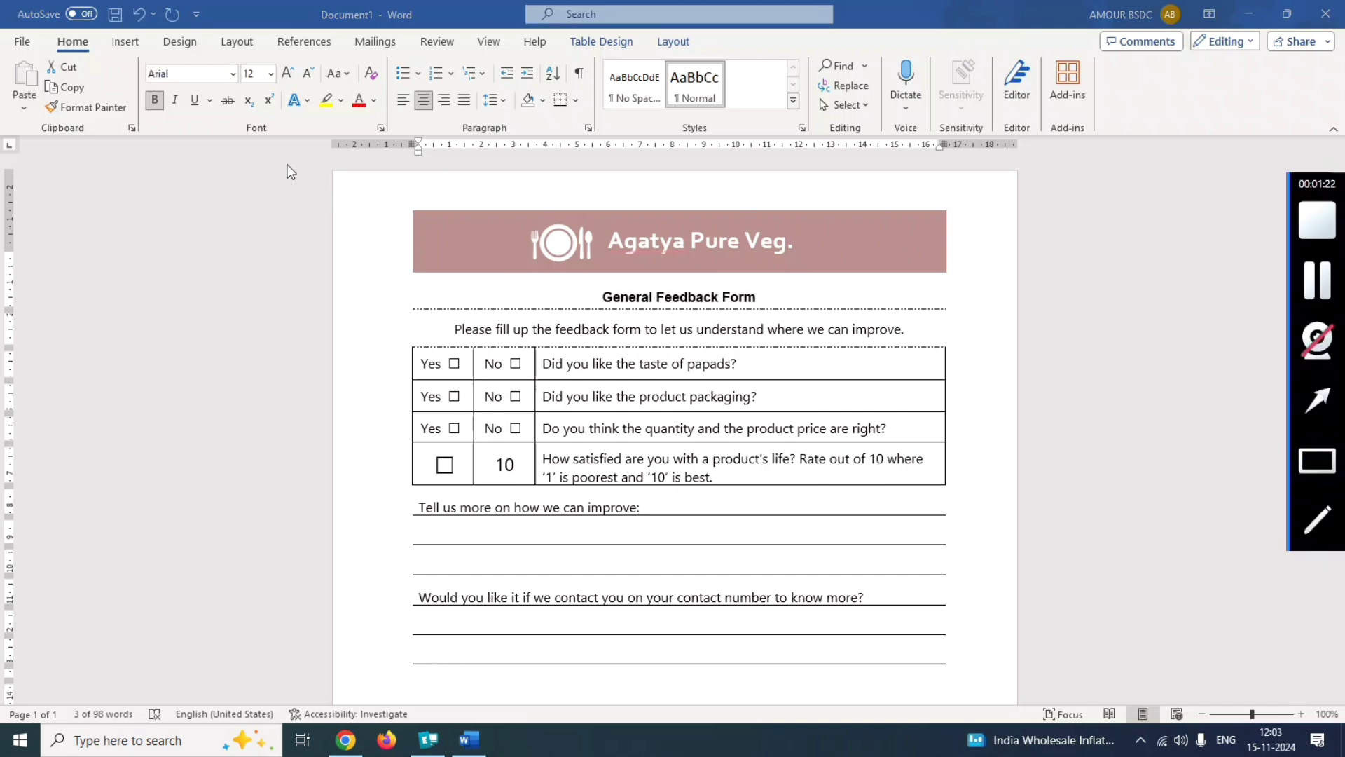
left_click_drag(131, 63, 237, 89)
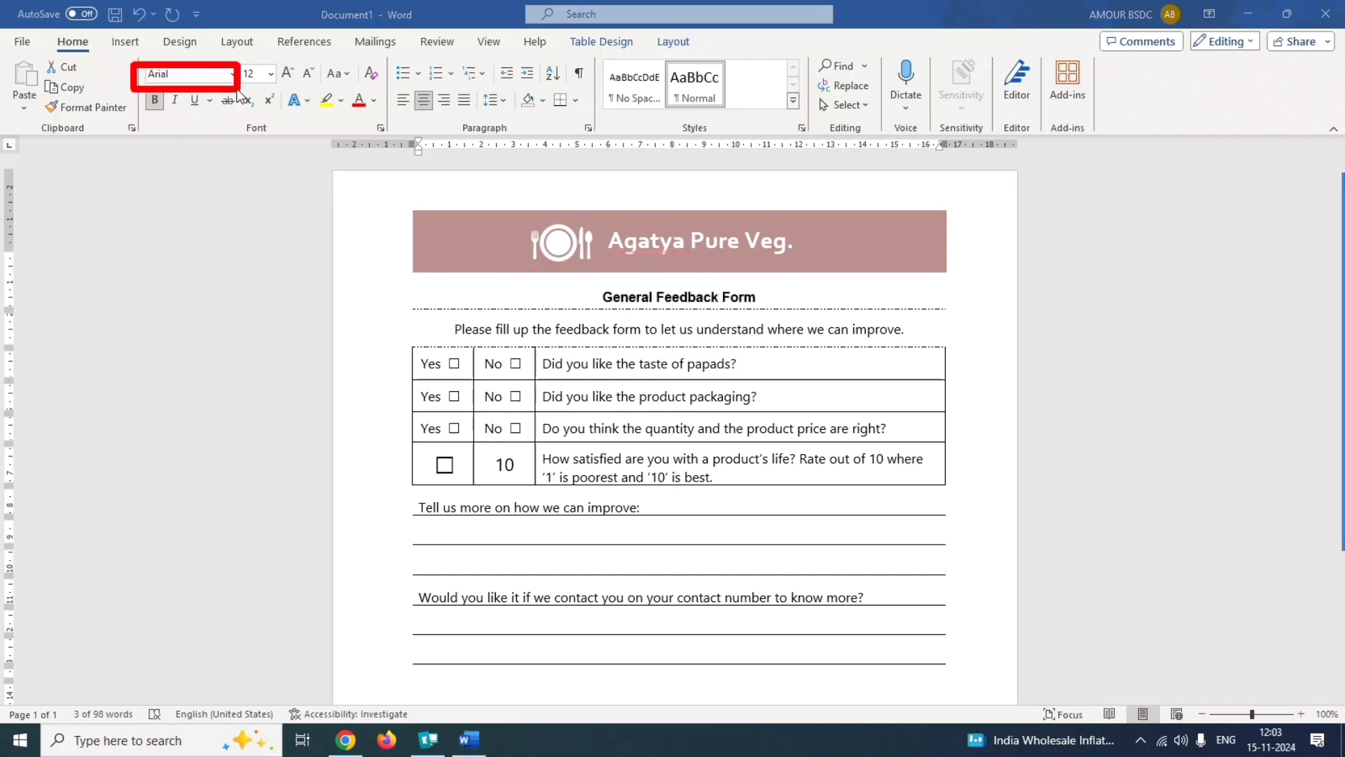
left_click(235, 79)
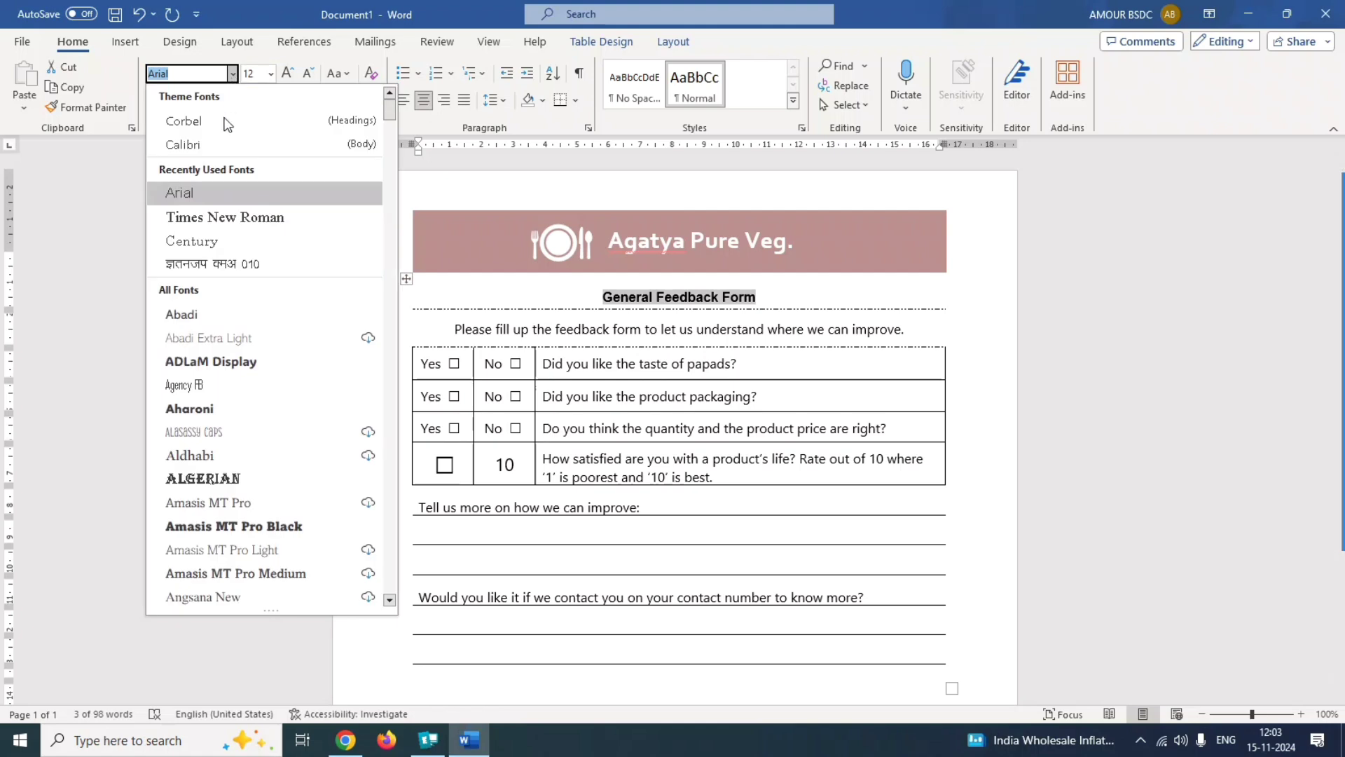
left_click(190, 195)
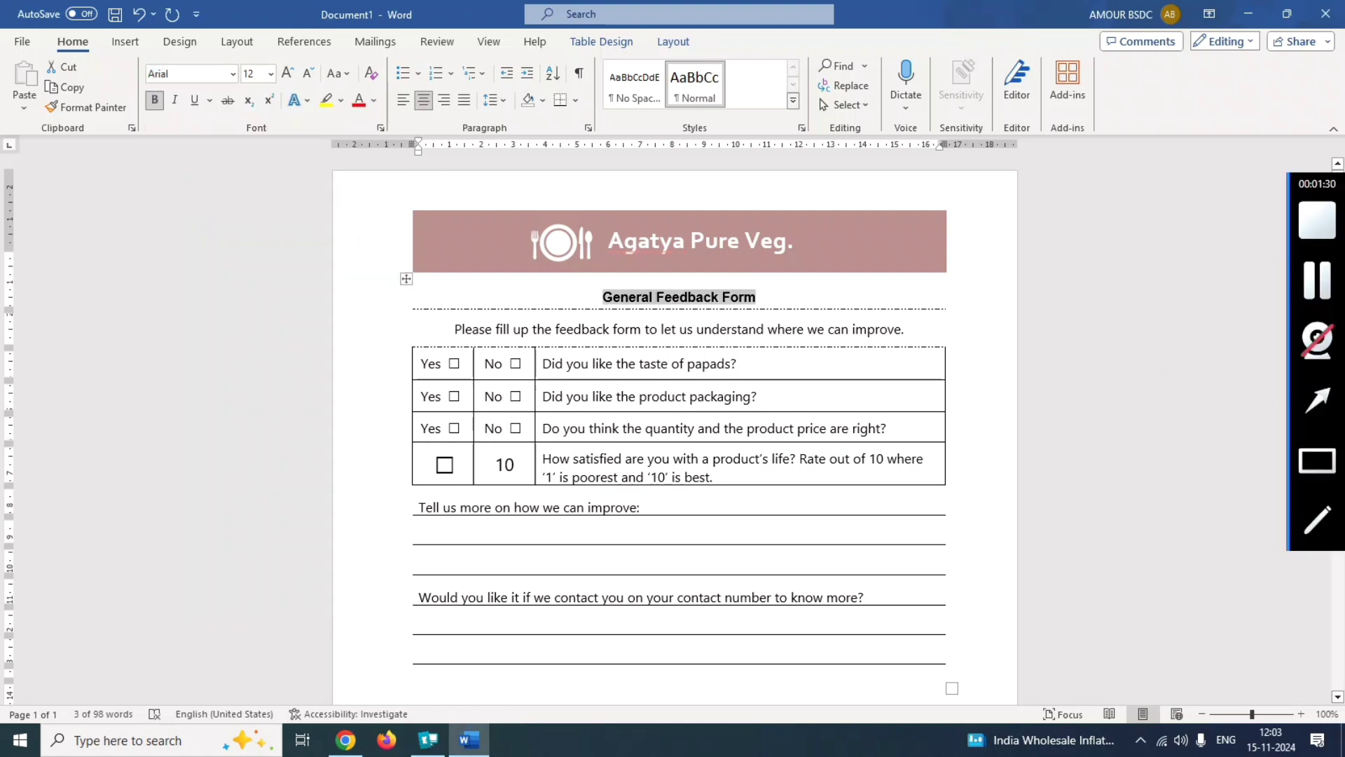
Set the font size of the "General Feedback Form" heading to 10.
left_click(1306, 462)
left_click_drag(240, 54, 284, 85)
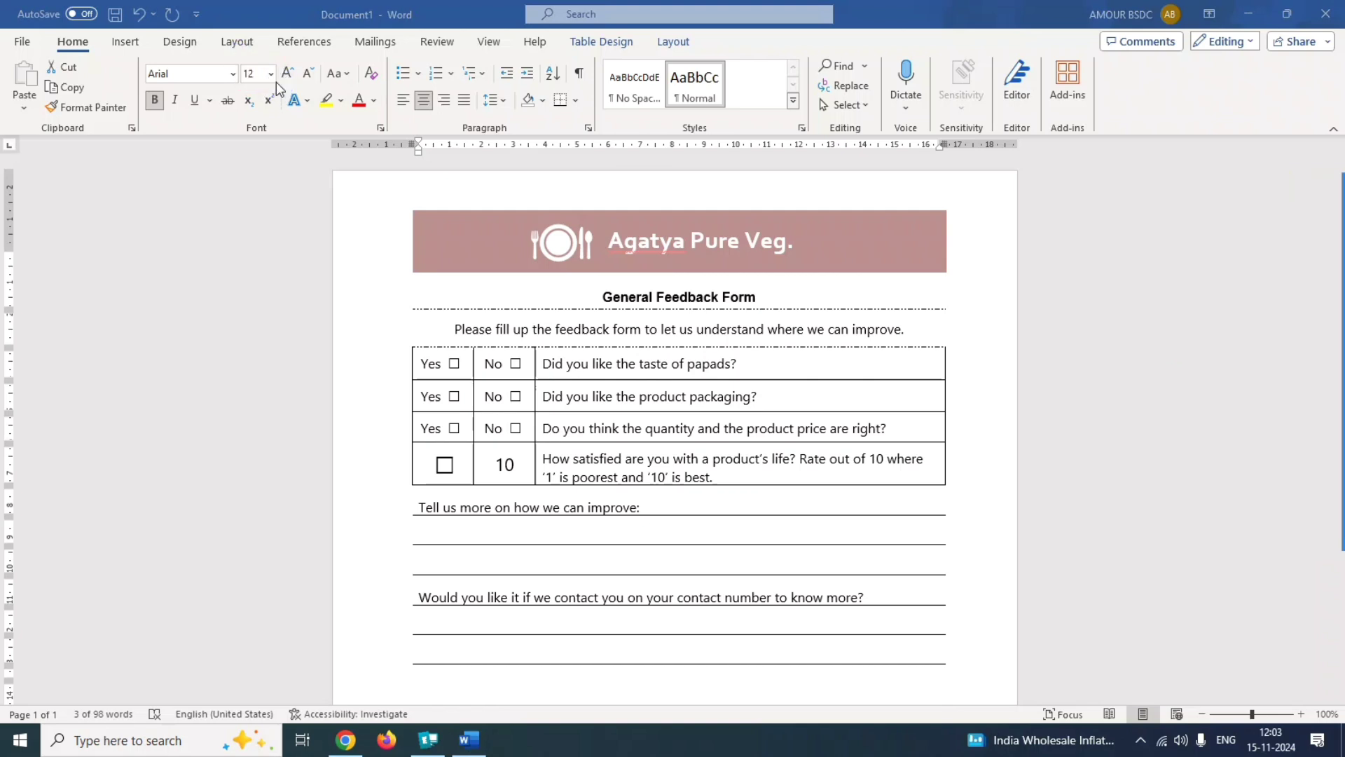
left_click(253, 73)
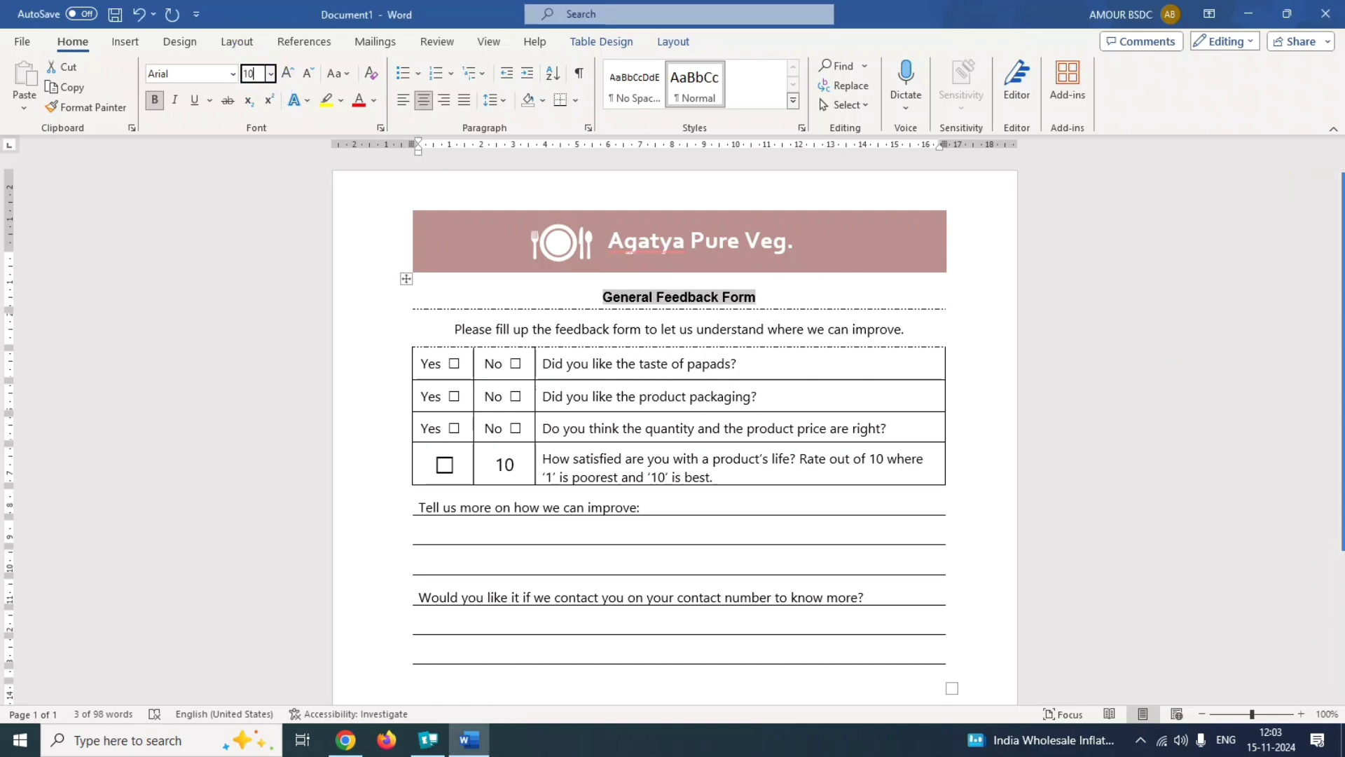
key("Return")
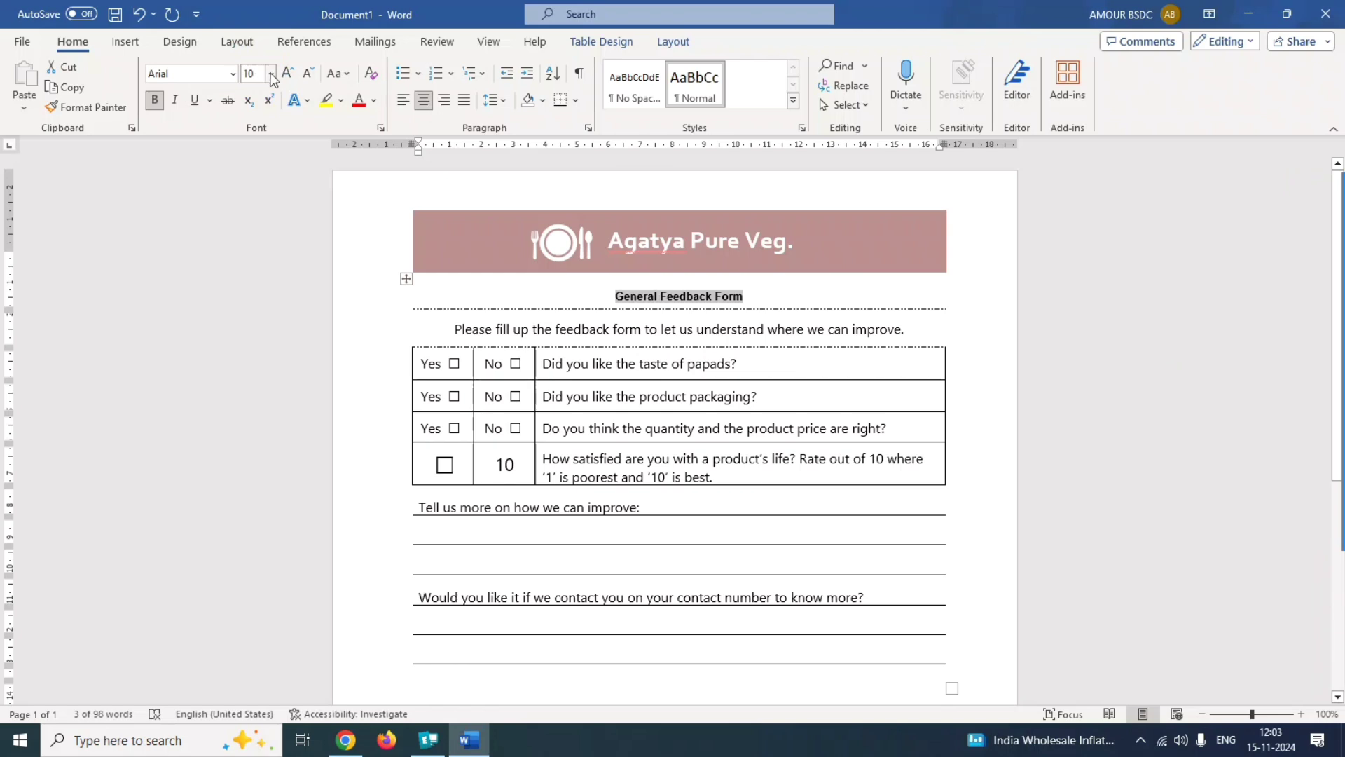
Reapply font size 10 to the "General Feedback Form" heading.
left_click(270, 73)
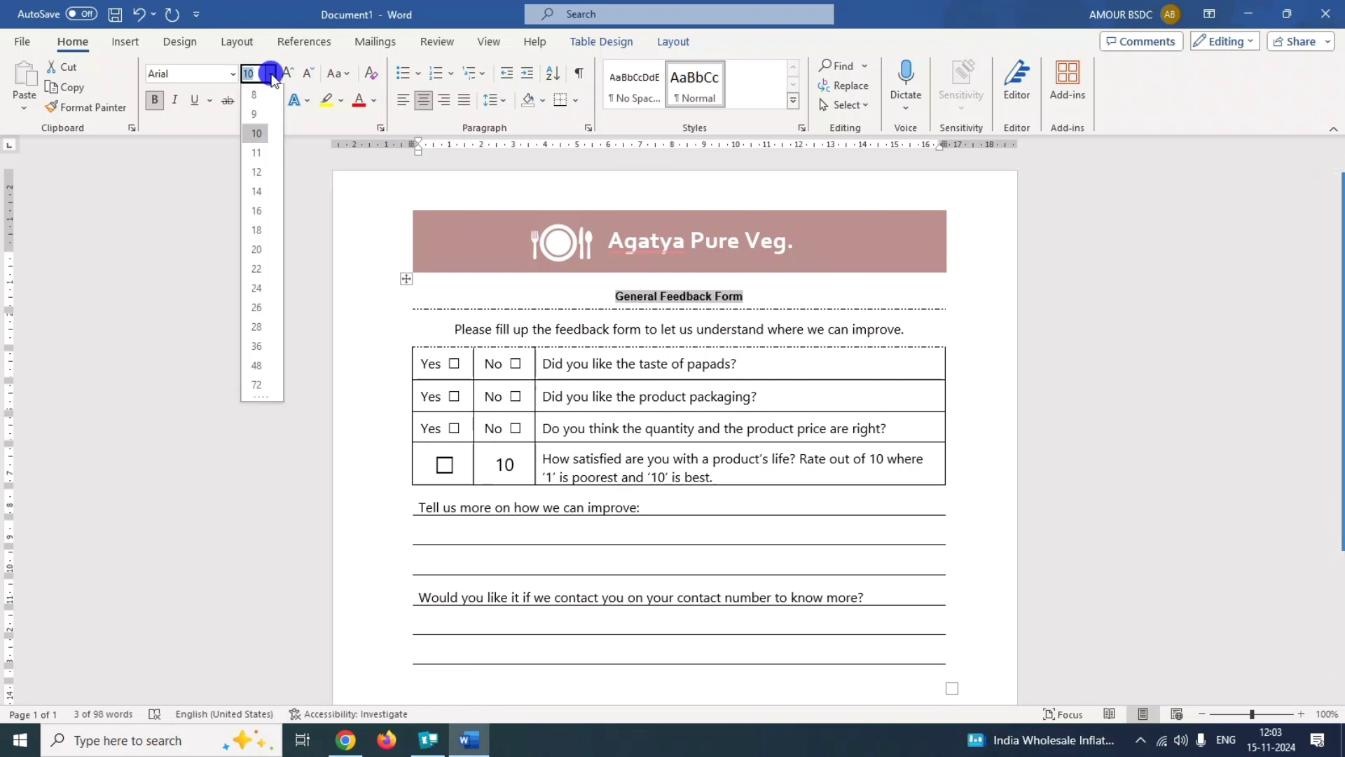
left_click(259, 132)
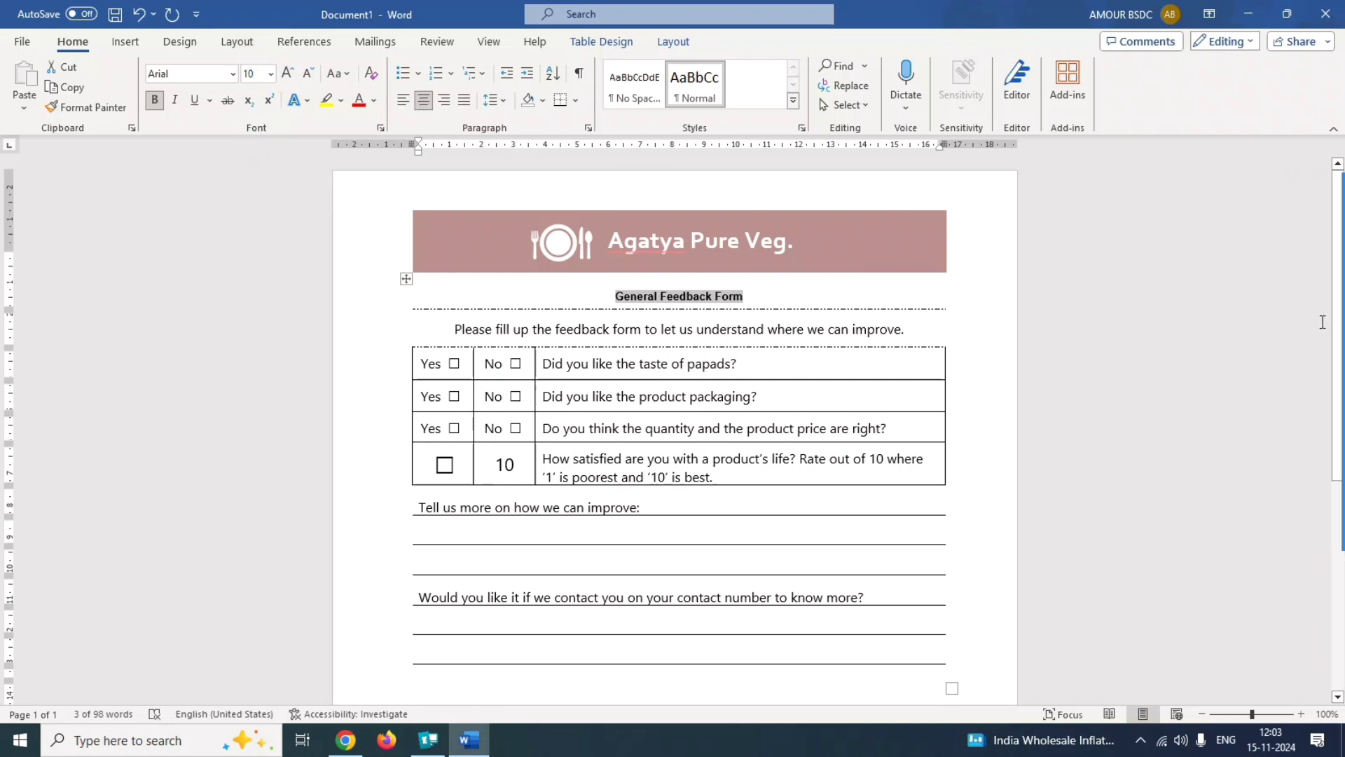
Submit the answer to question 2 and acknowledge the result message.
left_click(1315, 284)
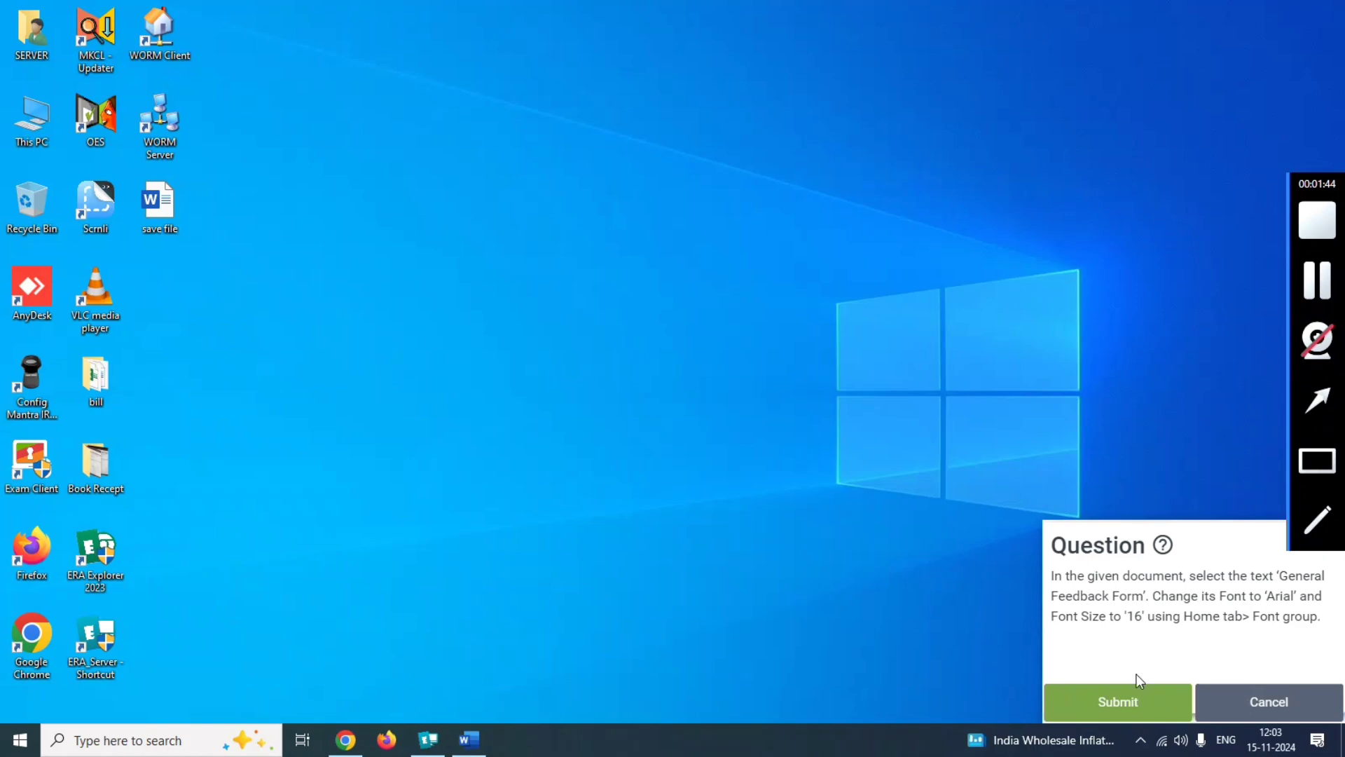
left_click(1308, 289)
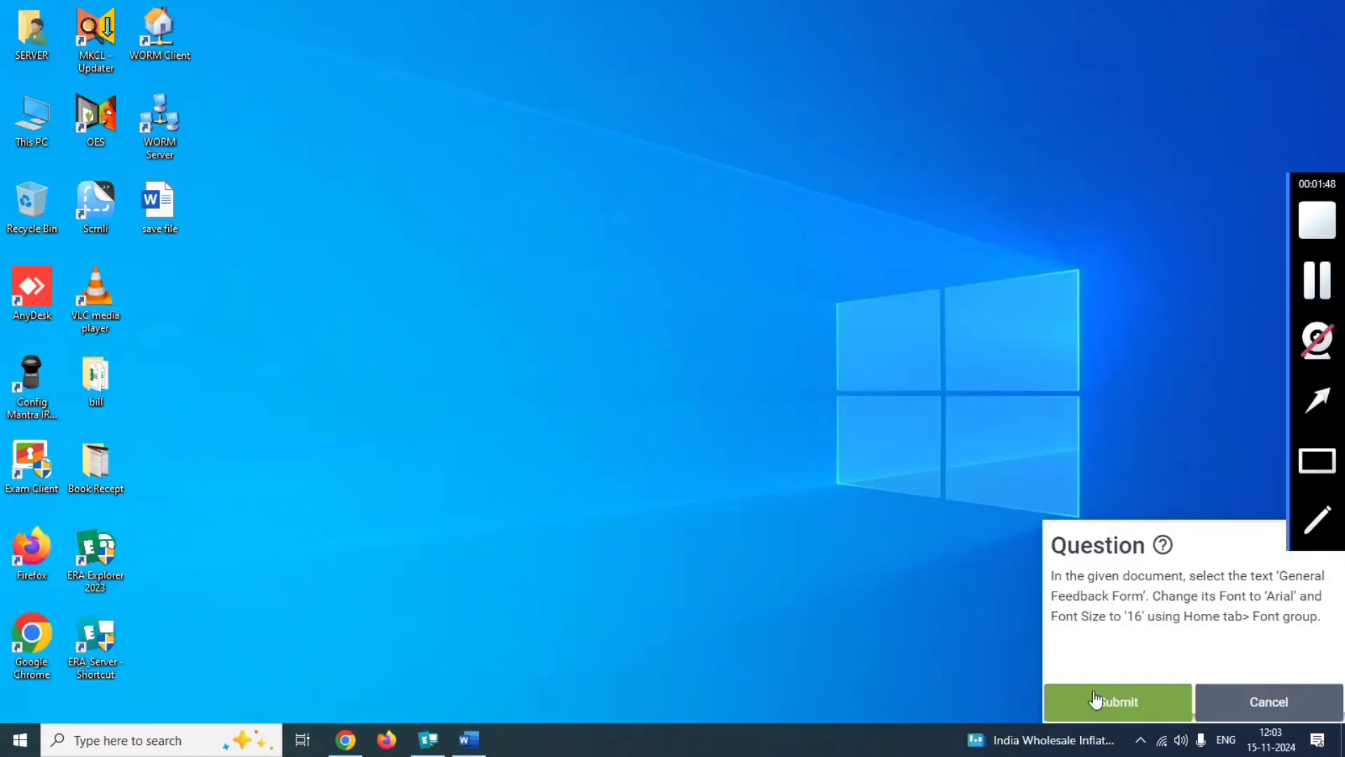
left_click(1091, 709)
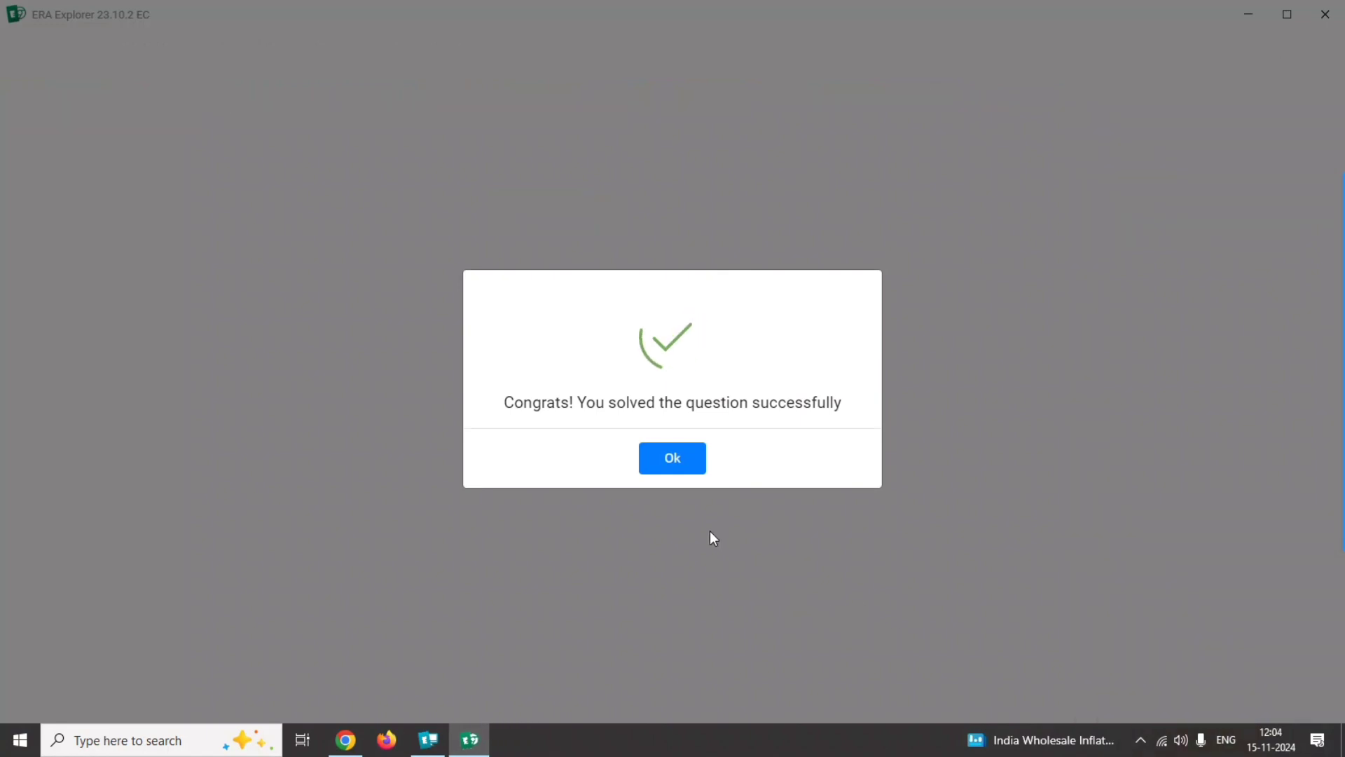
left_click(667, 462)
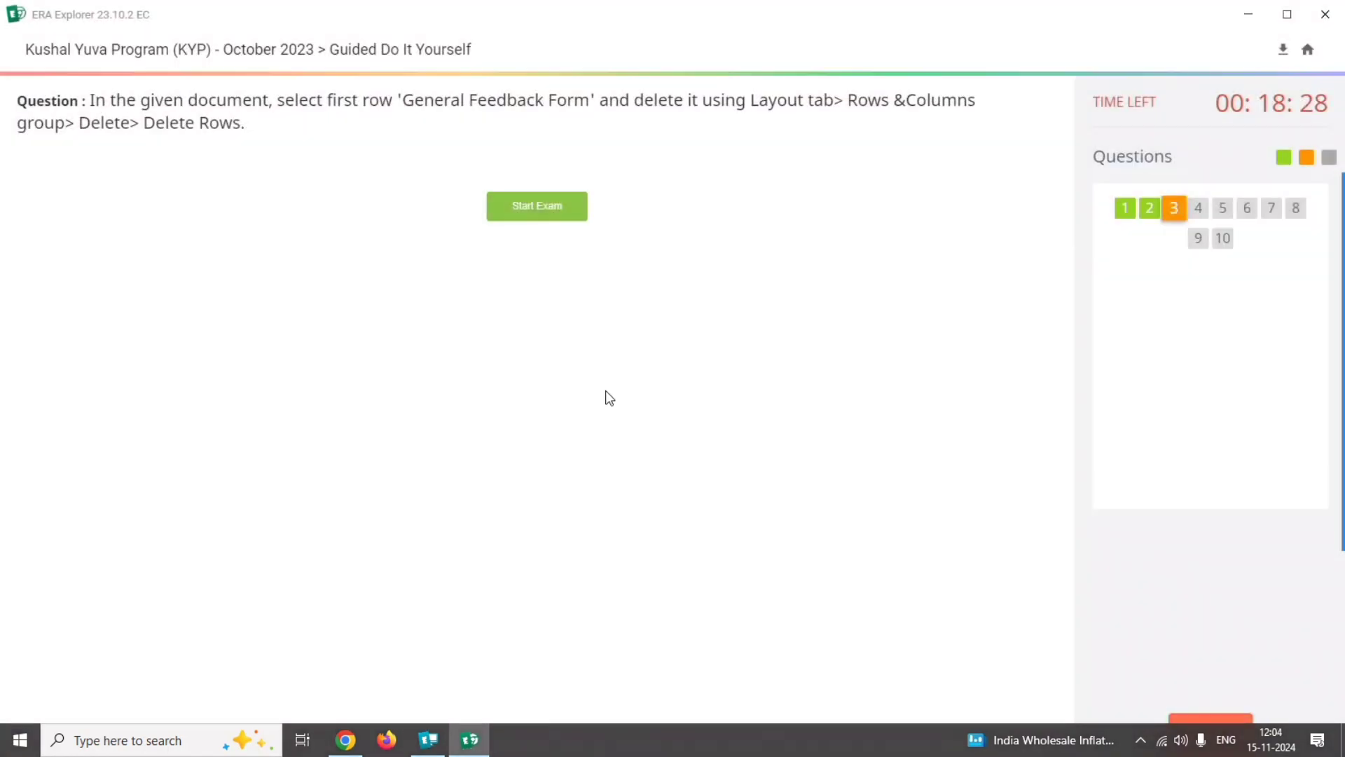
Read the row deletion requirements of question 3 and open its Word document.
left_click_drag(450, 102, 538, 100)
left_click_drag(399, 103, 971, 128)
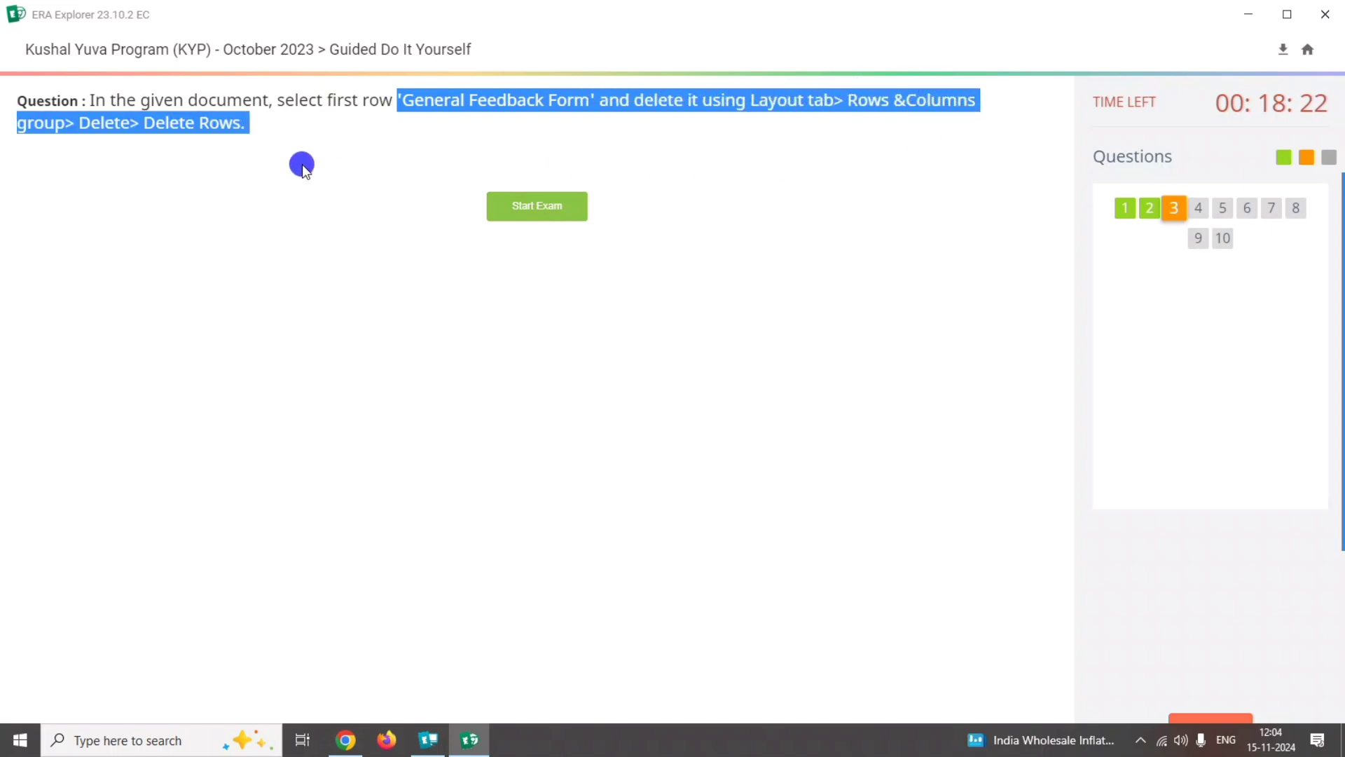
left_click_drag(301, 164, 247, 138)
left_click(536, 207)
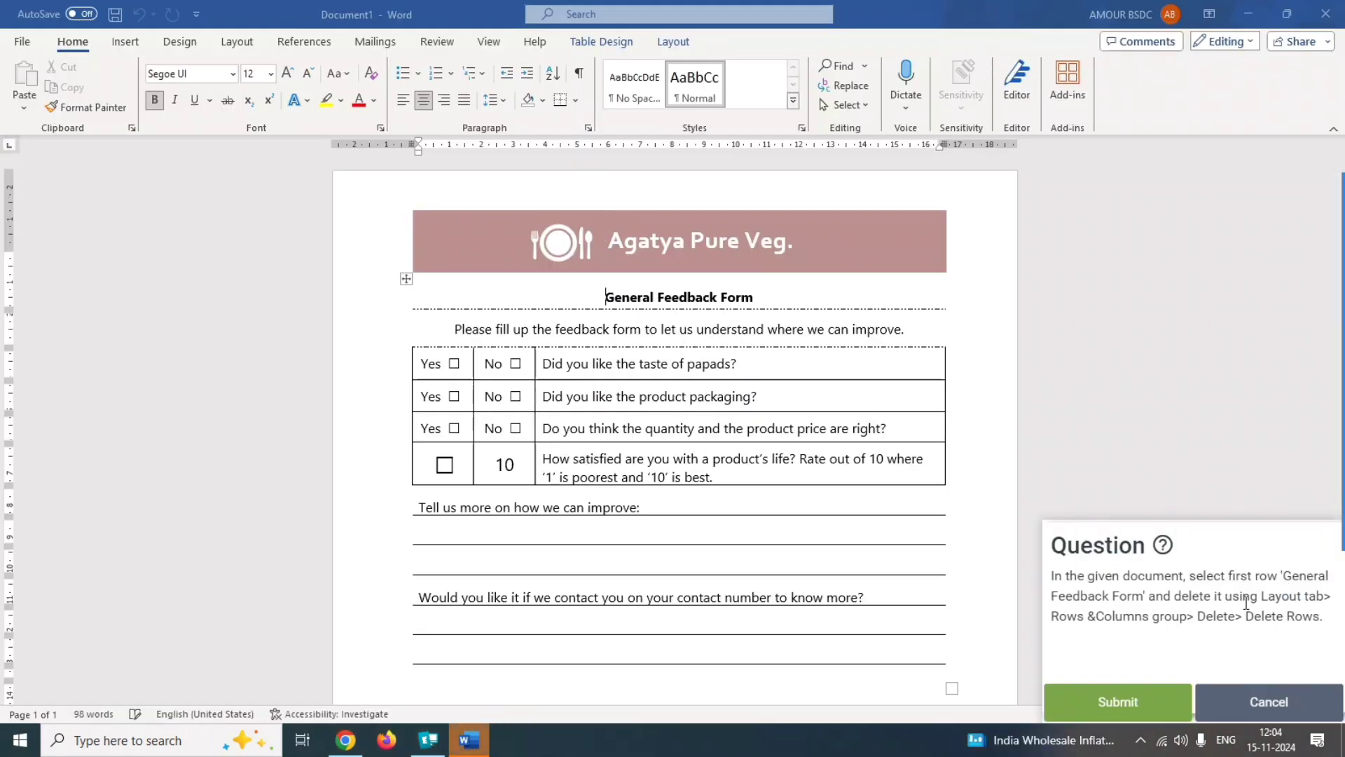
left_click_drag(1197, 575, 1269, 576)
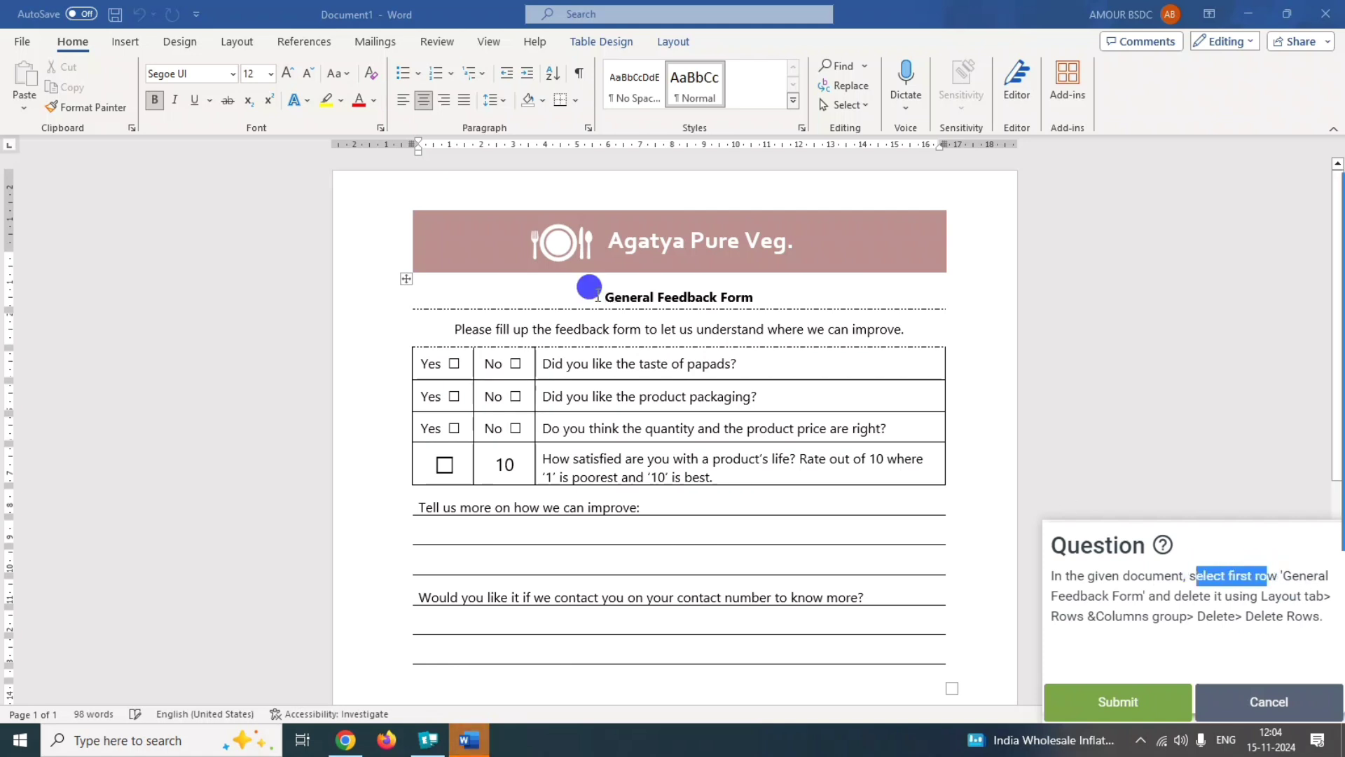
Delete the table's first row, which contains the text "General Feedback Form".
left_click_drag(597, 297, 755, 298)
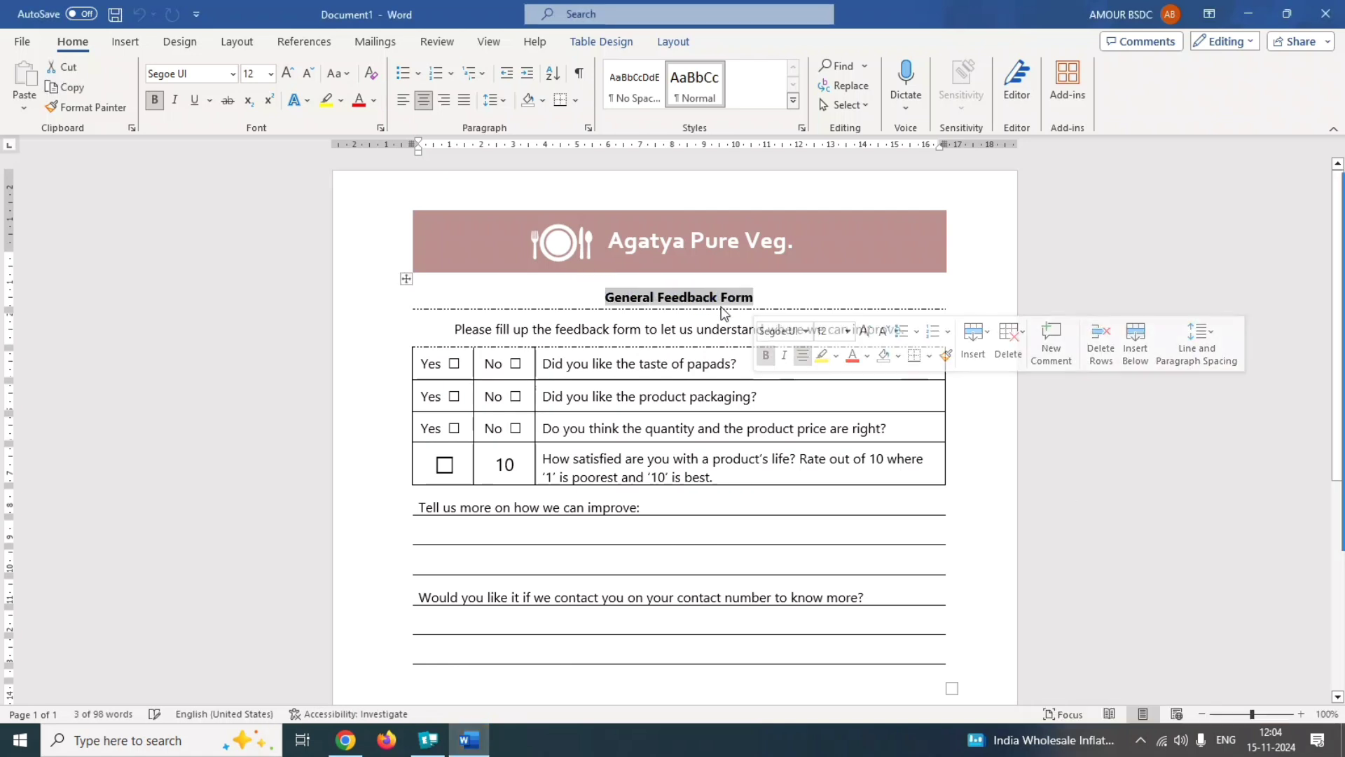
left_click(1317, 400)
mouse_move(1082, 359)
left_mouse_down()
mouse_move(863, 236)
mouse_move(677, 47)
left_mouse_up()
left_click(672, 42)
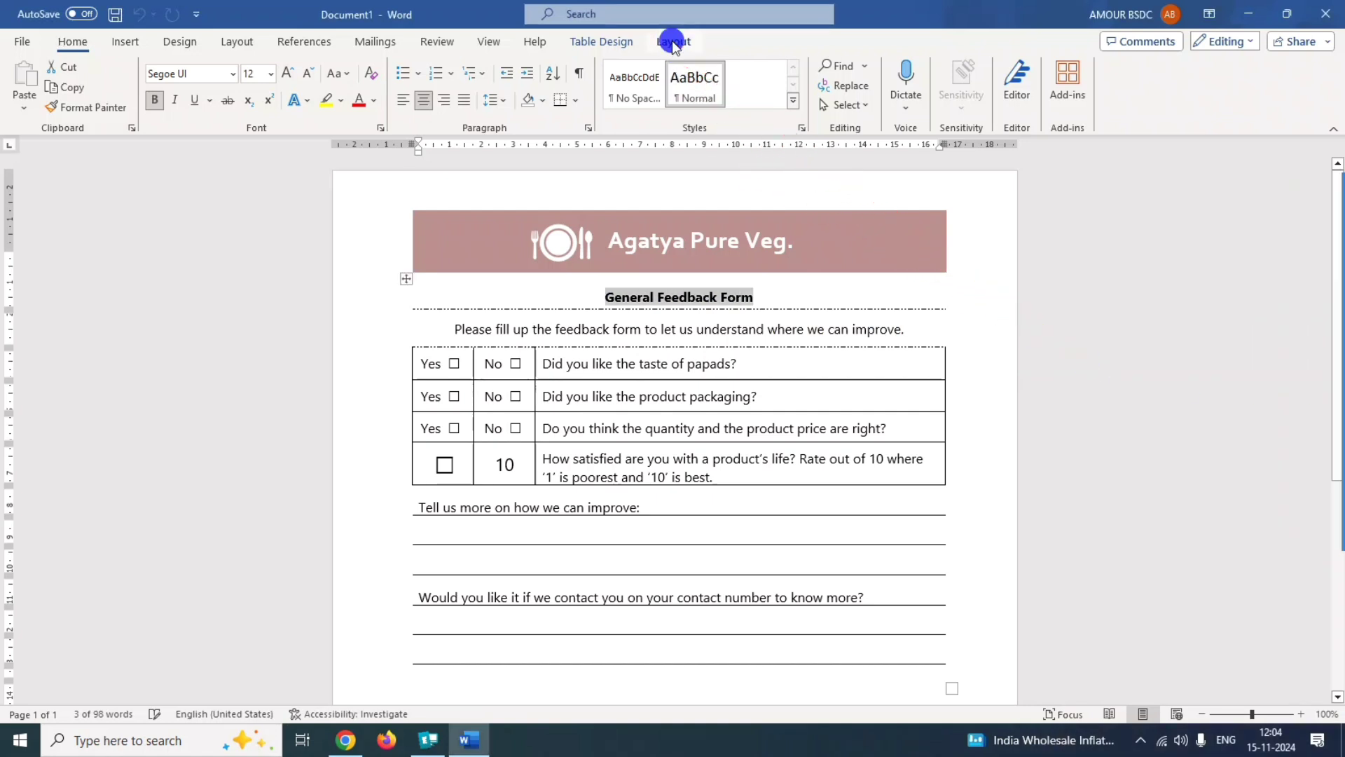
left_click(673, 42)
mouse_move(1342, 494)
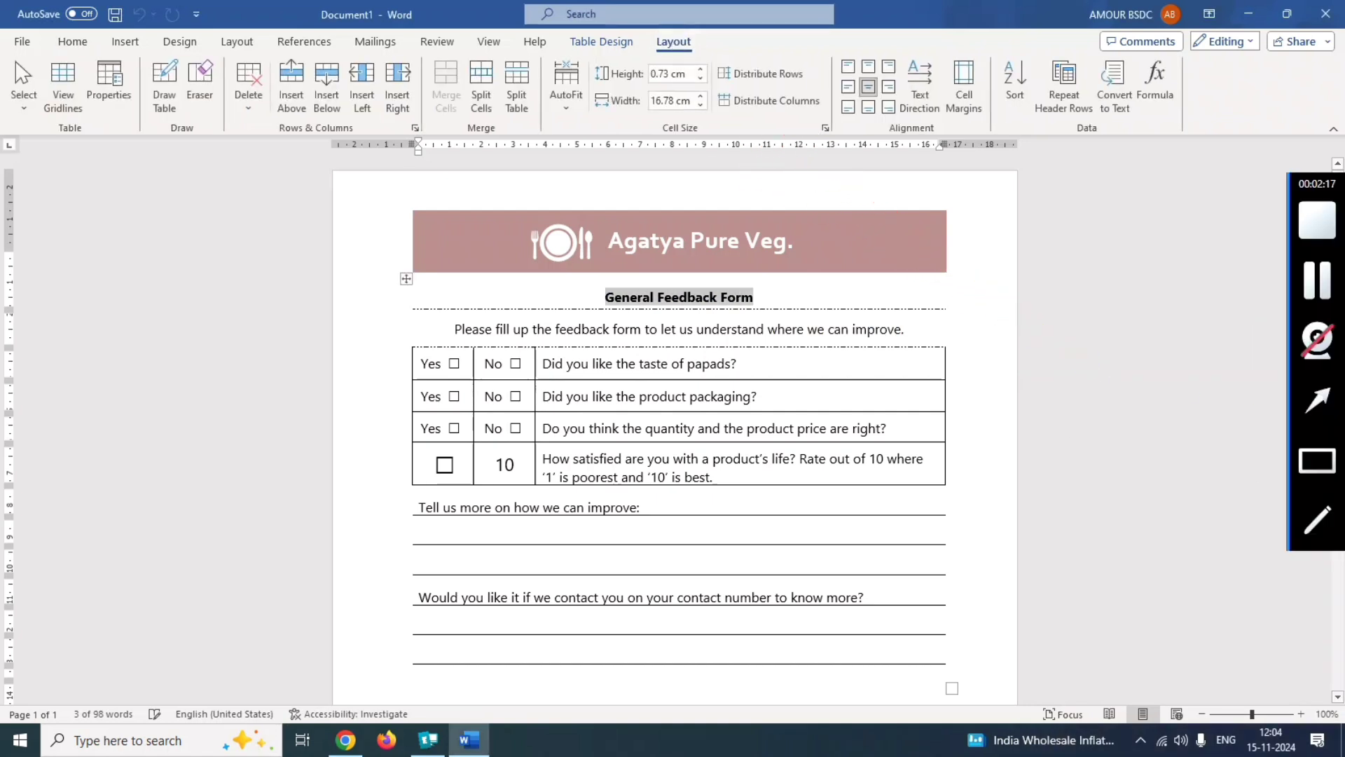
left_click(1317, 460)
mouse_move(226, 57)
left_mouse_down()
mouse_move(231, 91)
mouse_move(269, 130)
left_mouse_up()
left_click(249, 91)
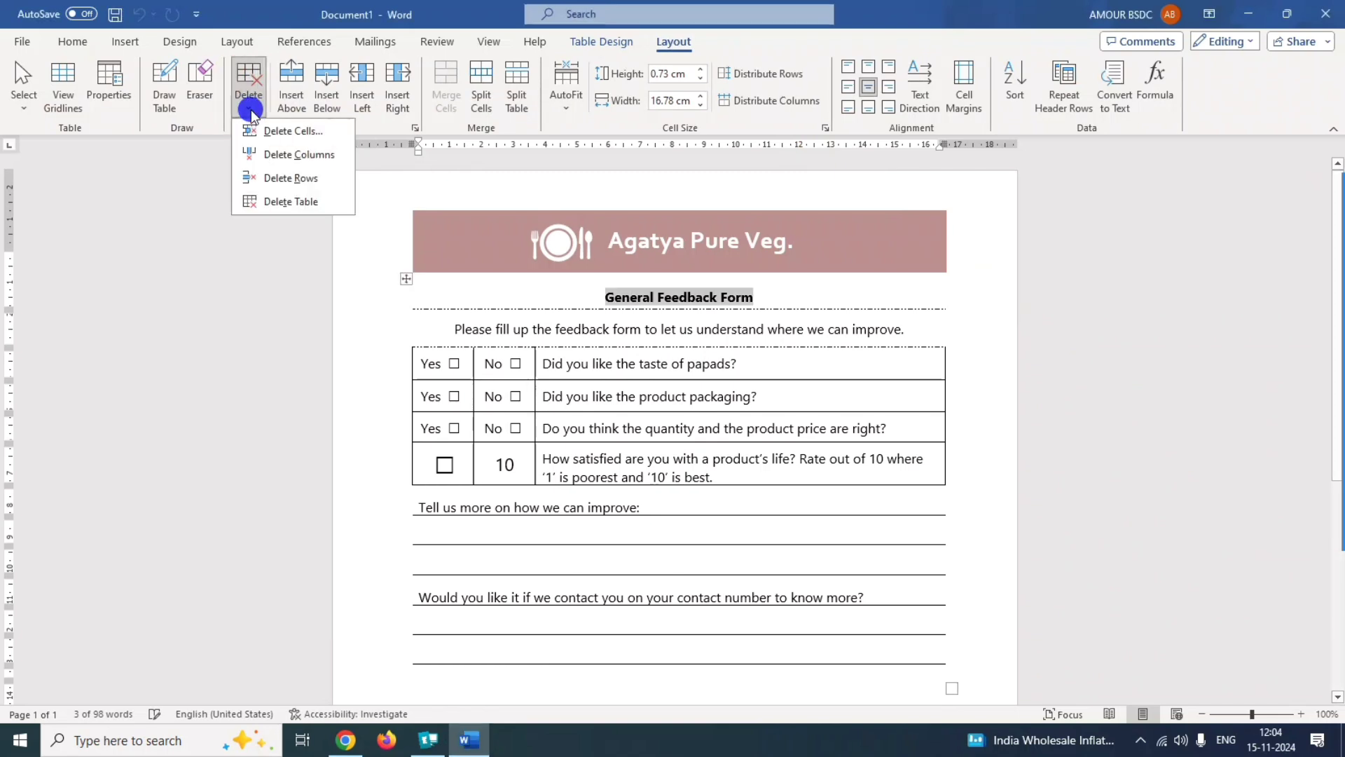
left_click(281, 180)
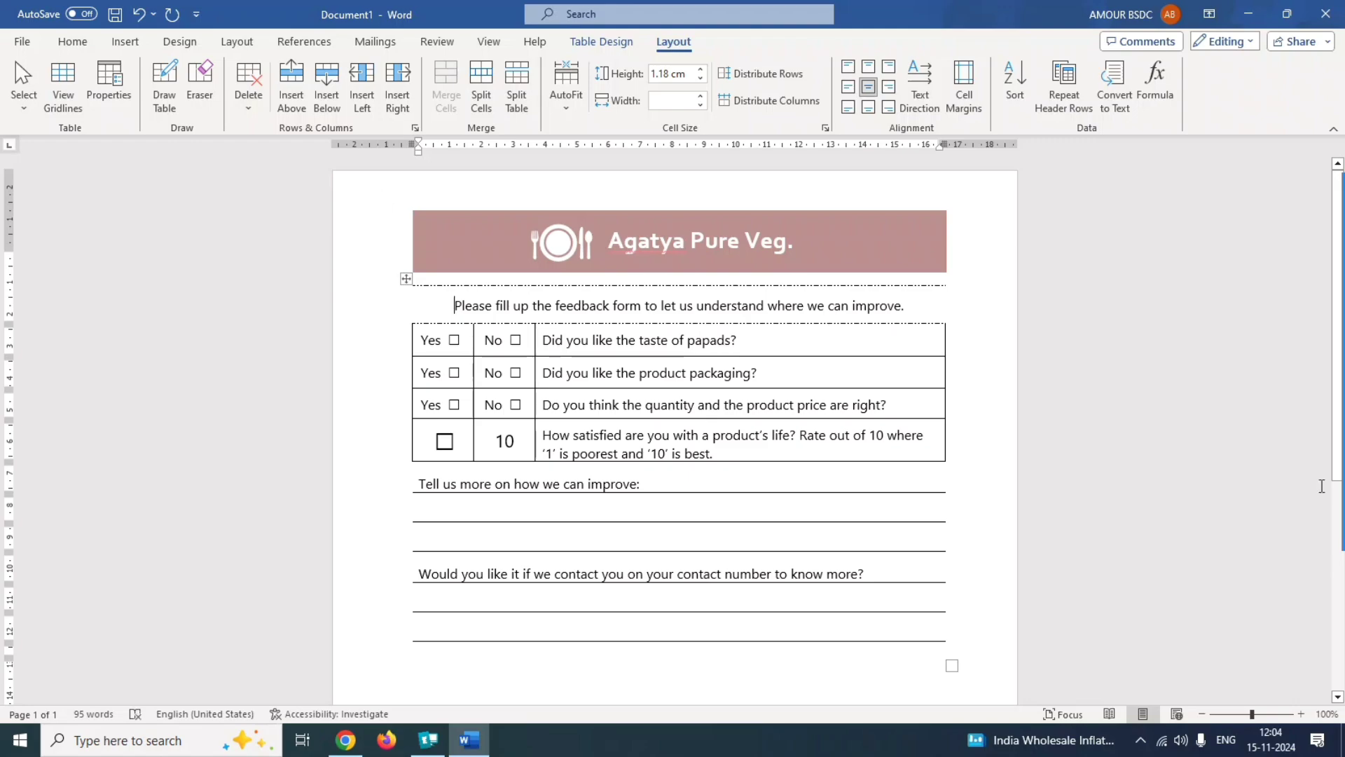
Submit the answer to question 3 and acknowledge the result message.
mouse_move(1309, 394)
left_click(1312, 288)
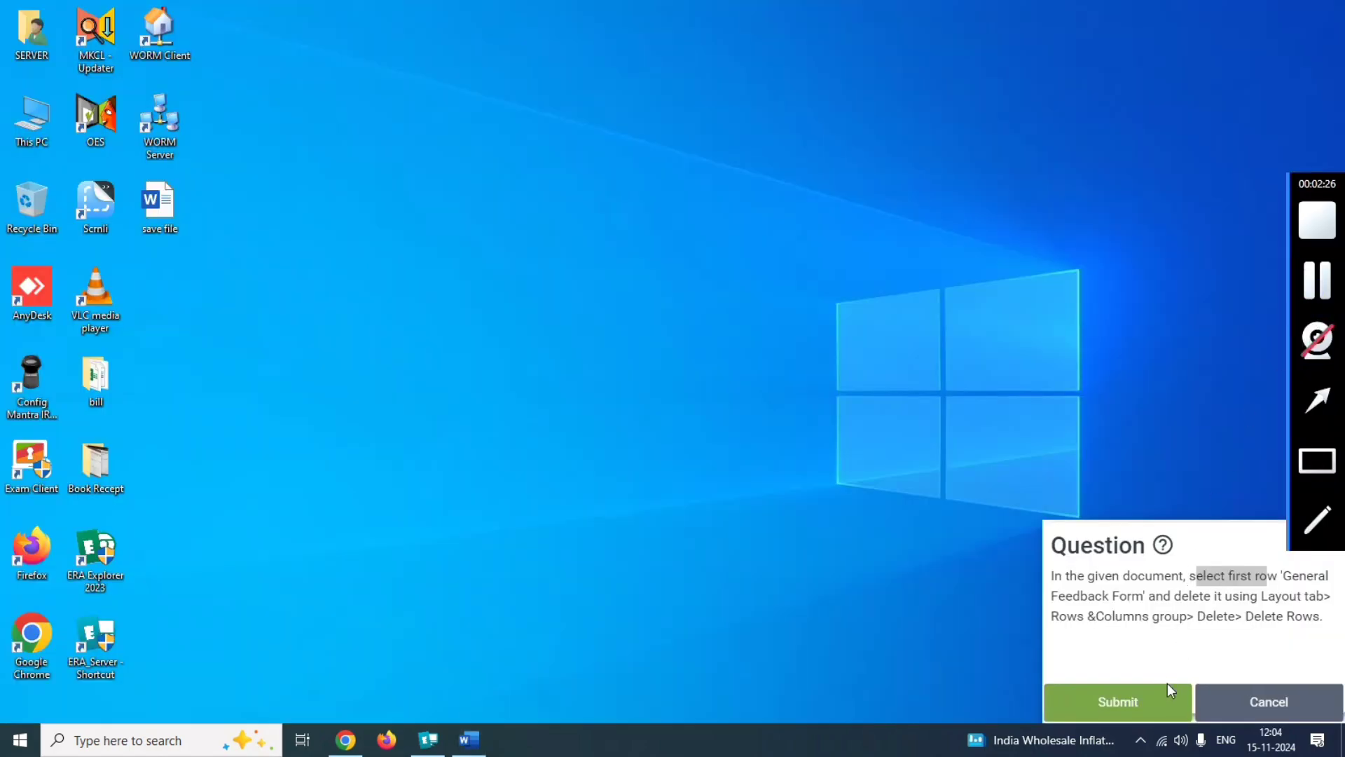
left_click(1124, 703)
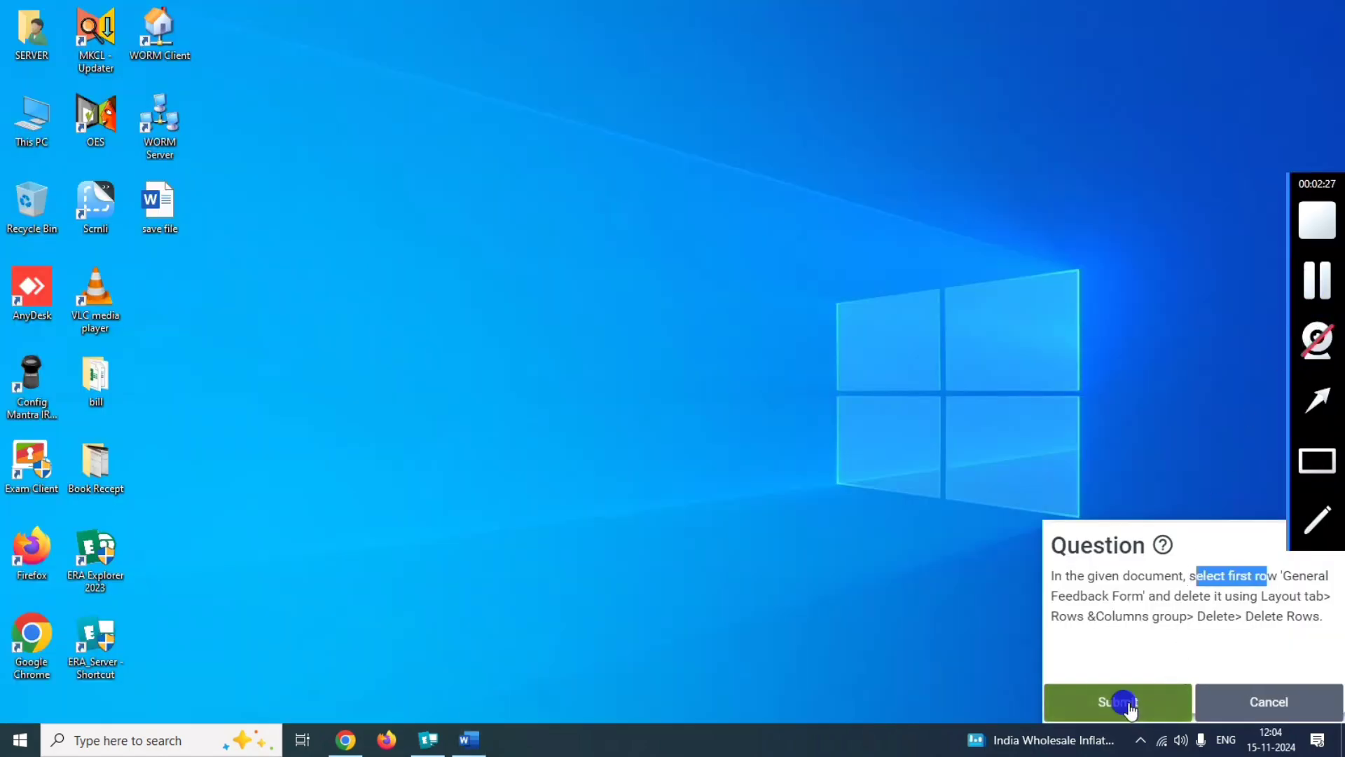
left_click(674, 456)
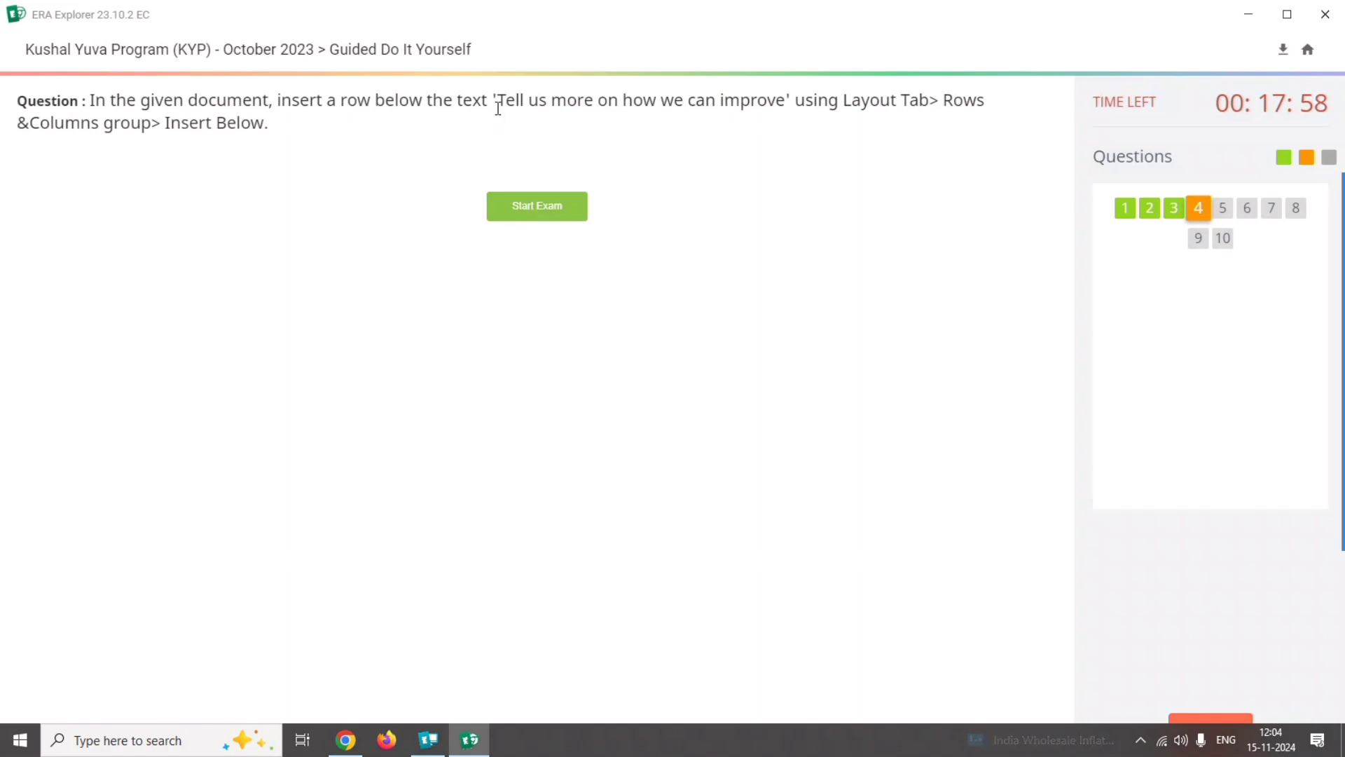
Open the Word document of question 4 and insert two table rows below "Tell us more on how we can improve:".
left_click_drag(268, 100, 867, 100)
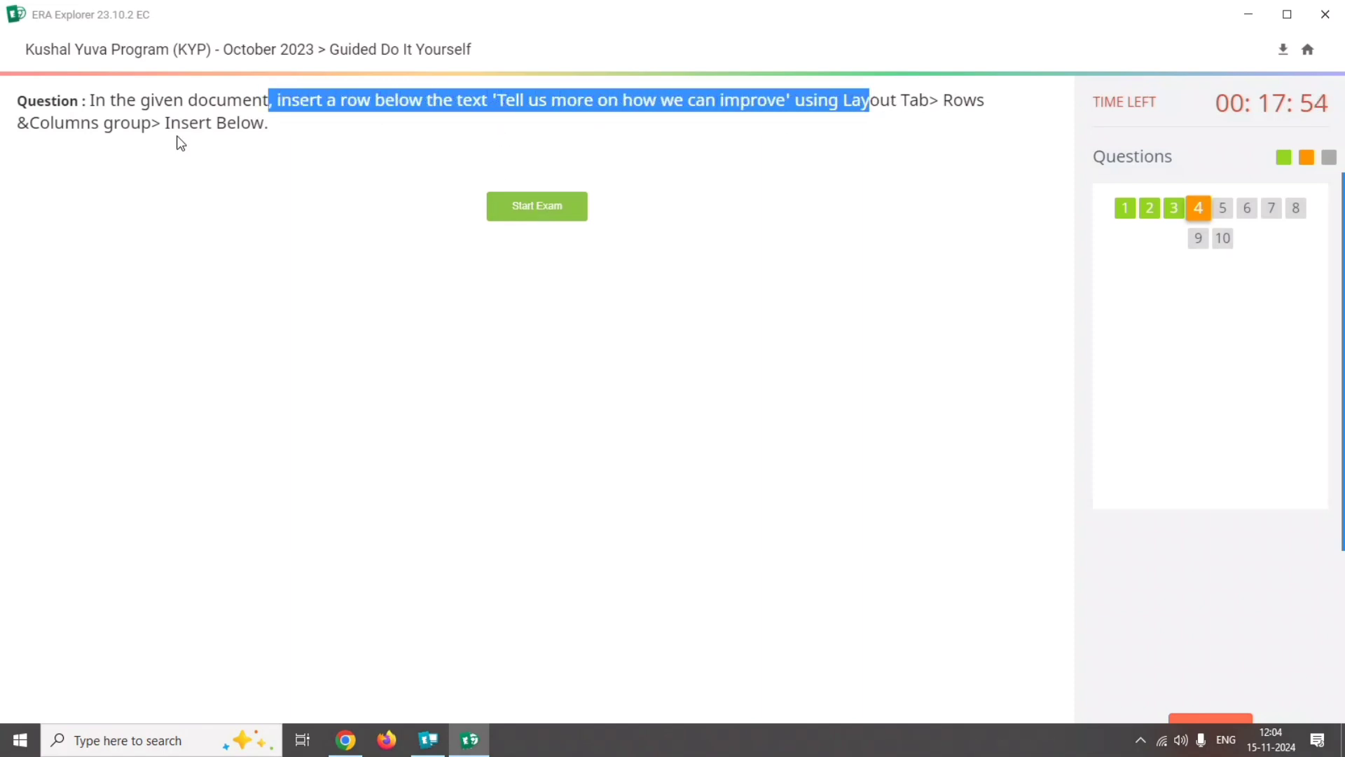
left_click(527, 212)
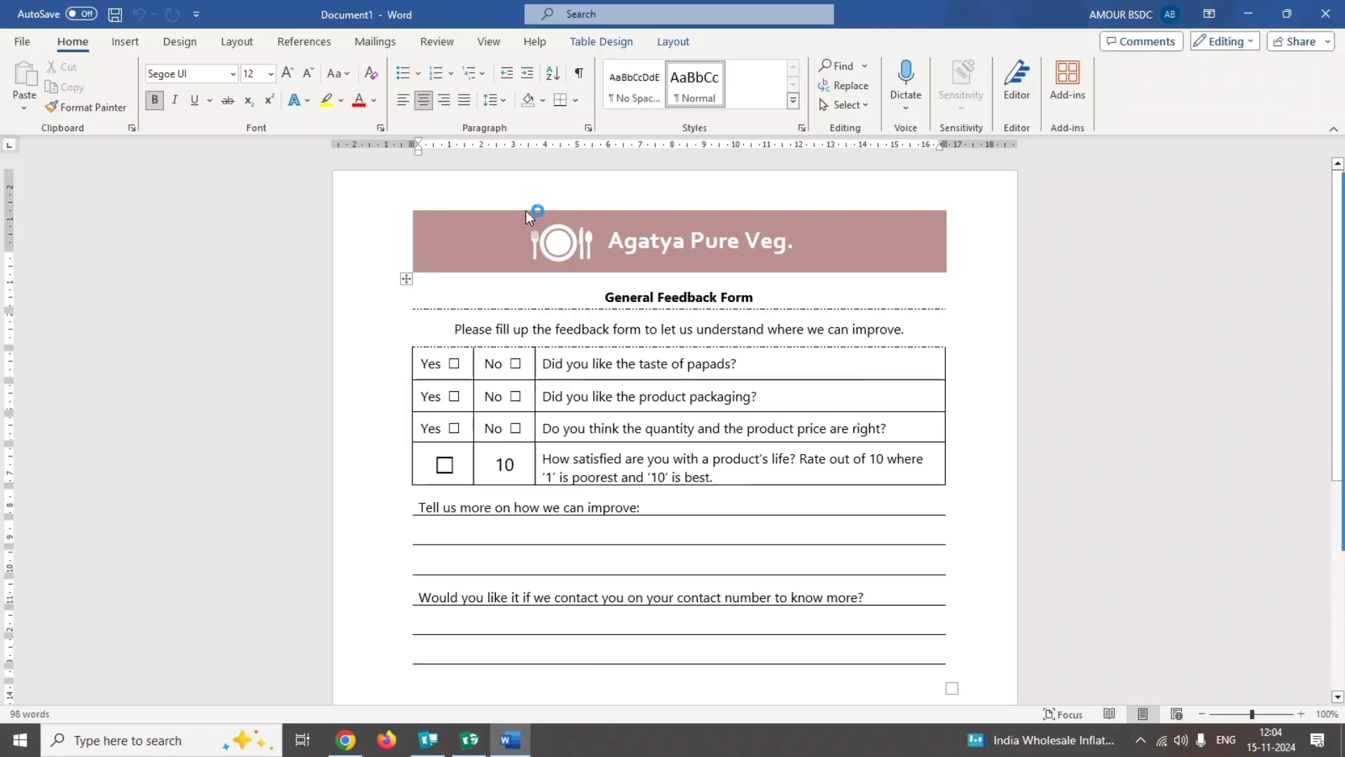
left_click_drag(646, 507, 384, 502)
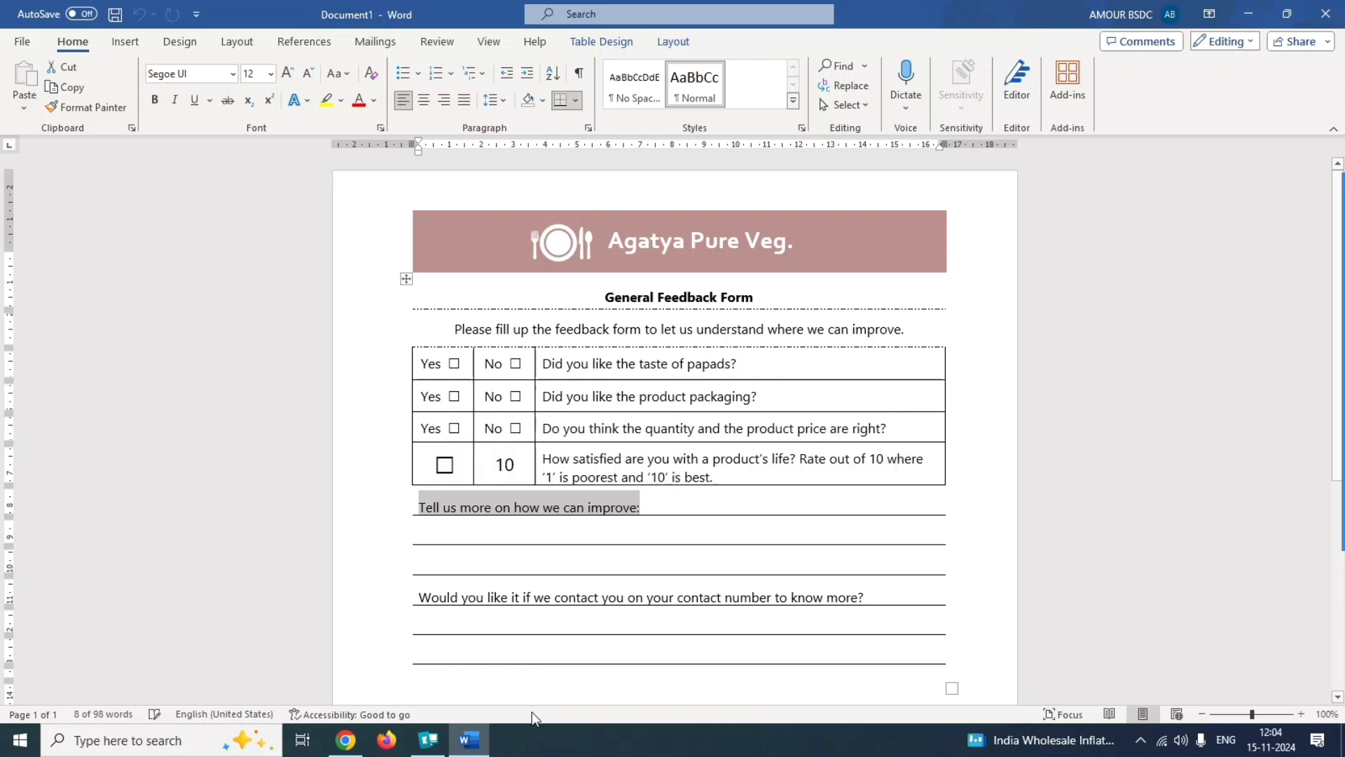
left_click(1317, 400)
mouse_move(975, 492)
left_mouse_down()
mouse_move(711, 125)
mouse_move(677, 39)
left_mouse_up()
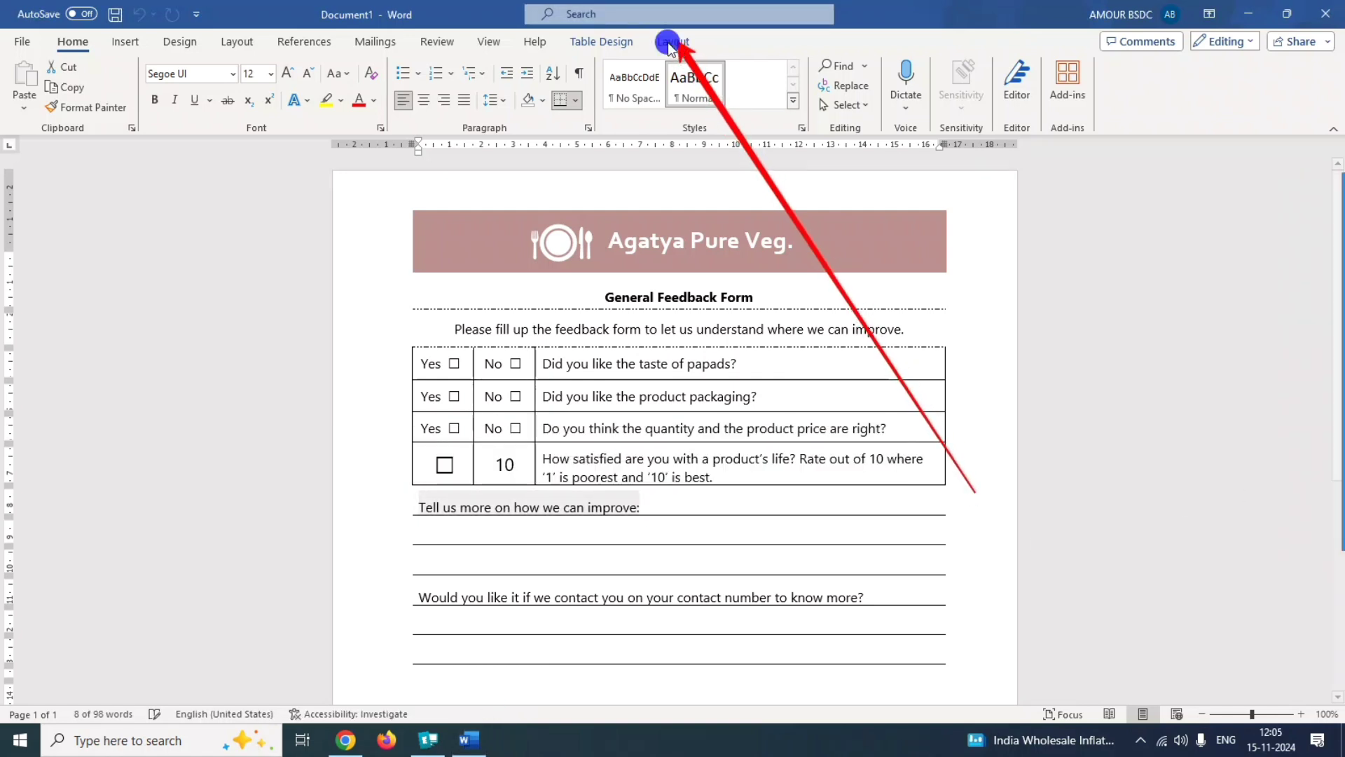
left_click(671, 42)
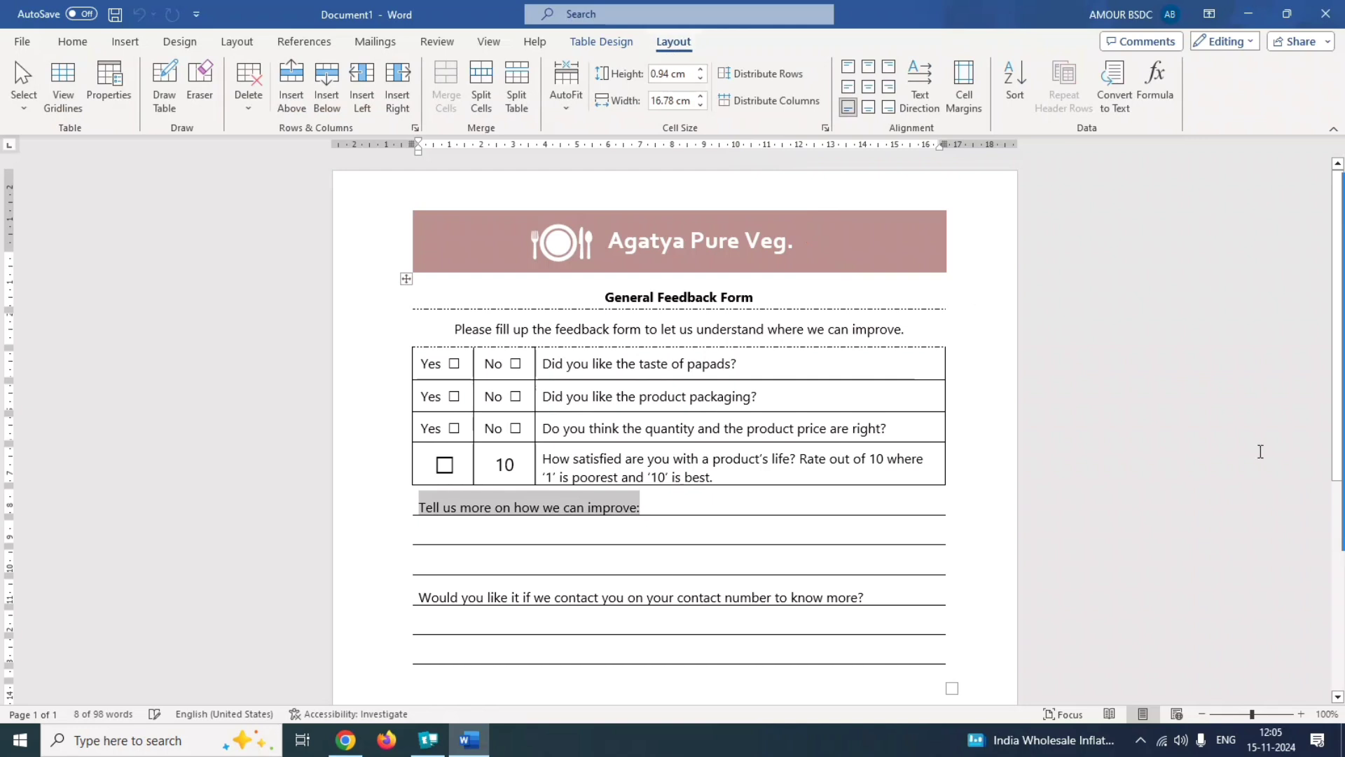
left_click(1316, 460)
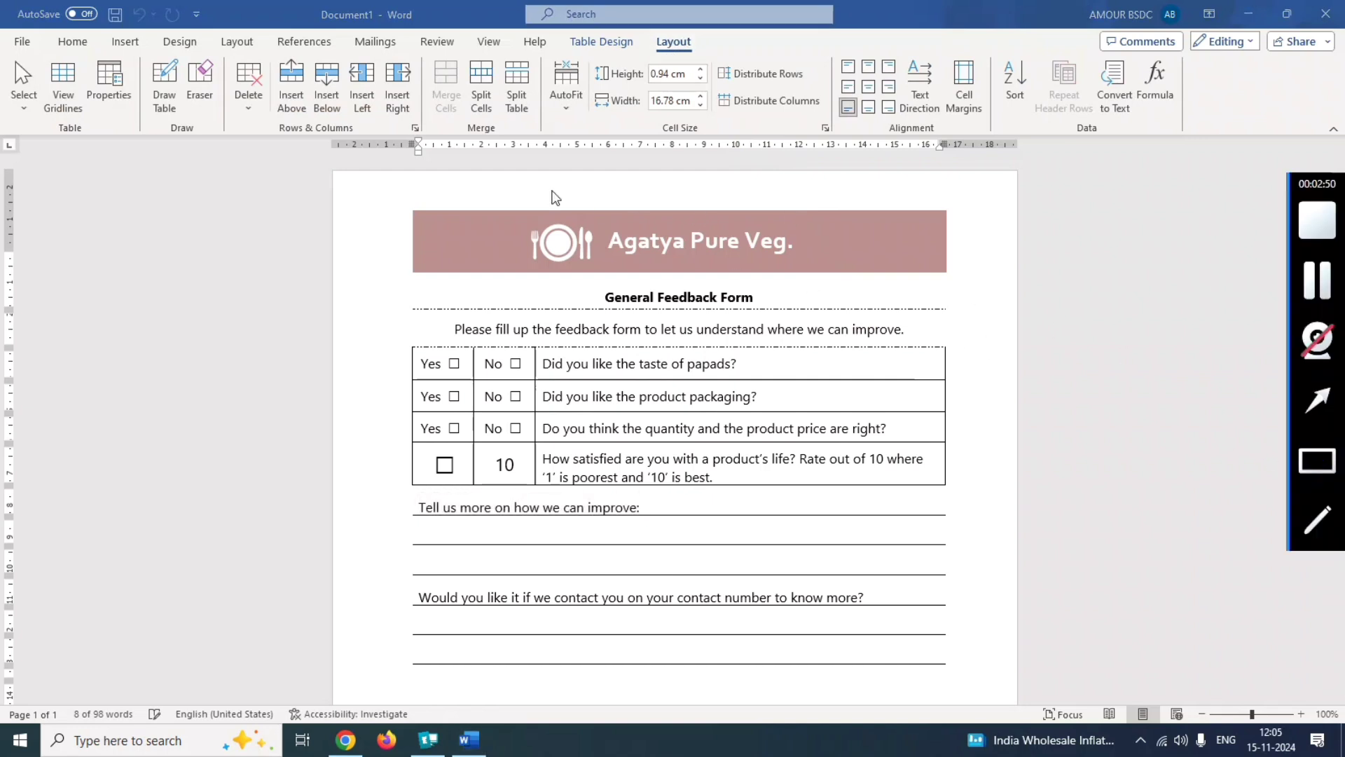
left_click_drag(306, 62, 356, 134)
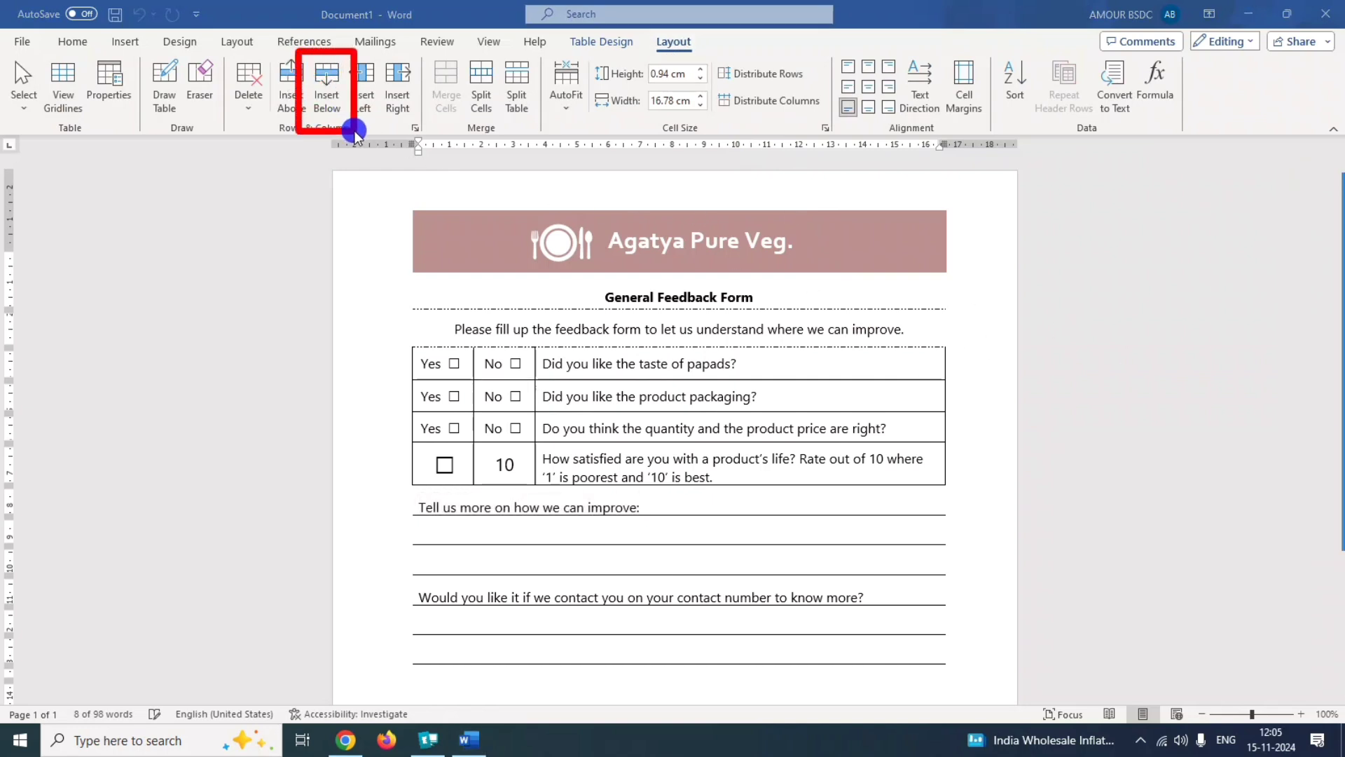
left_click(327, 99)
left_click(326, 99)
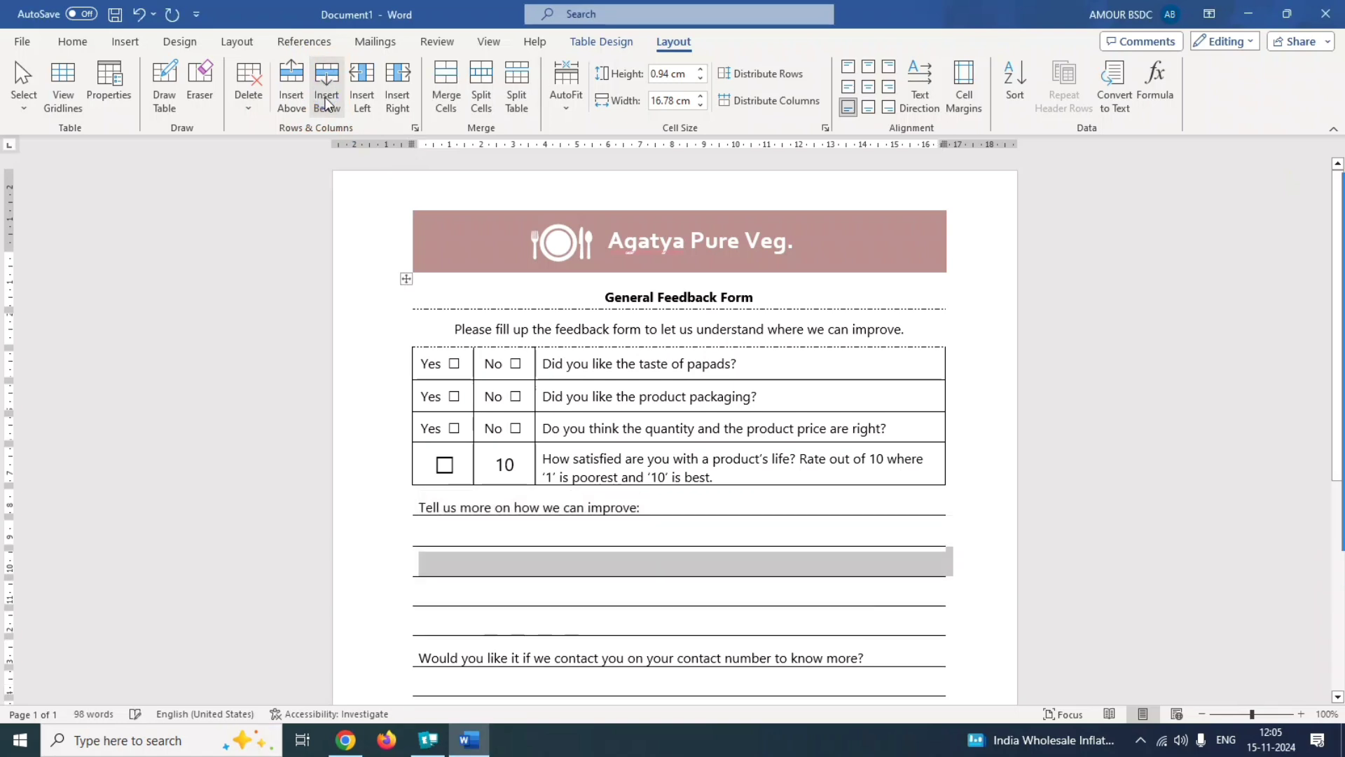
Submit the answer to question 4 and acknowledge the result message.
mouse_move(1299, 429)
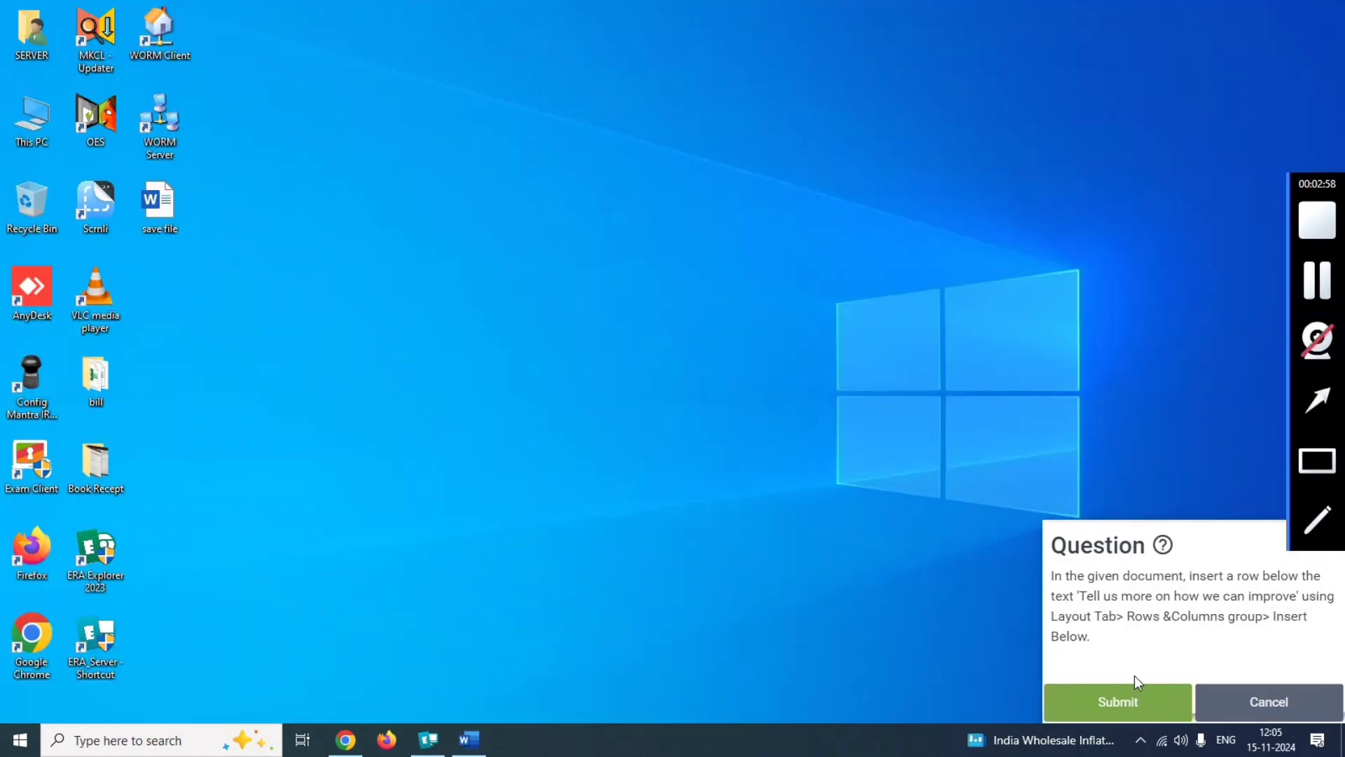
left_click(1133, 684)
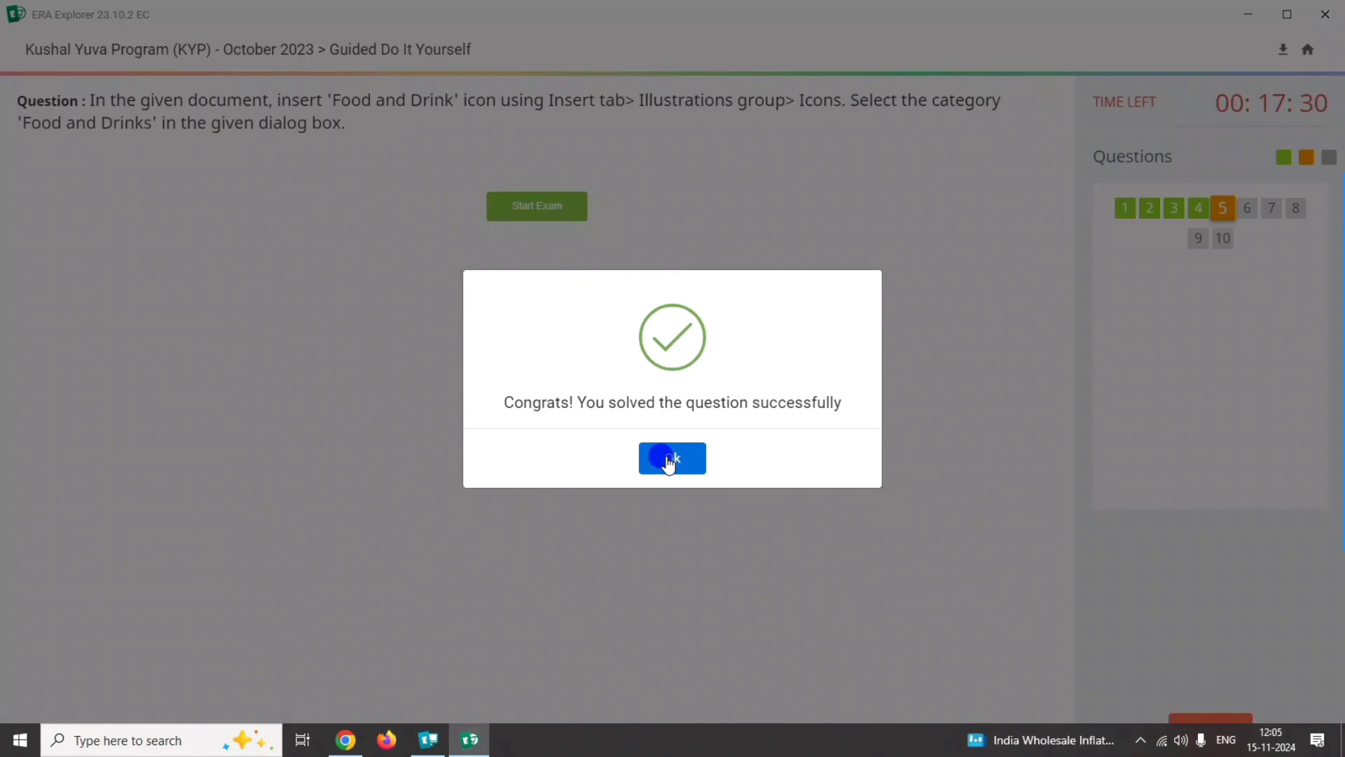
left_click(670, 459)
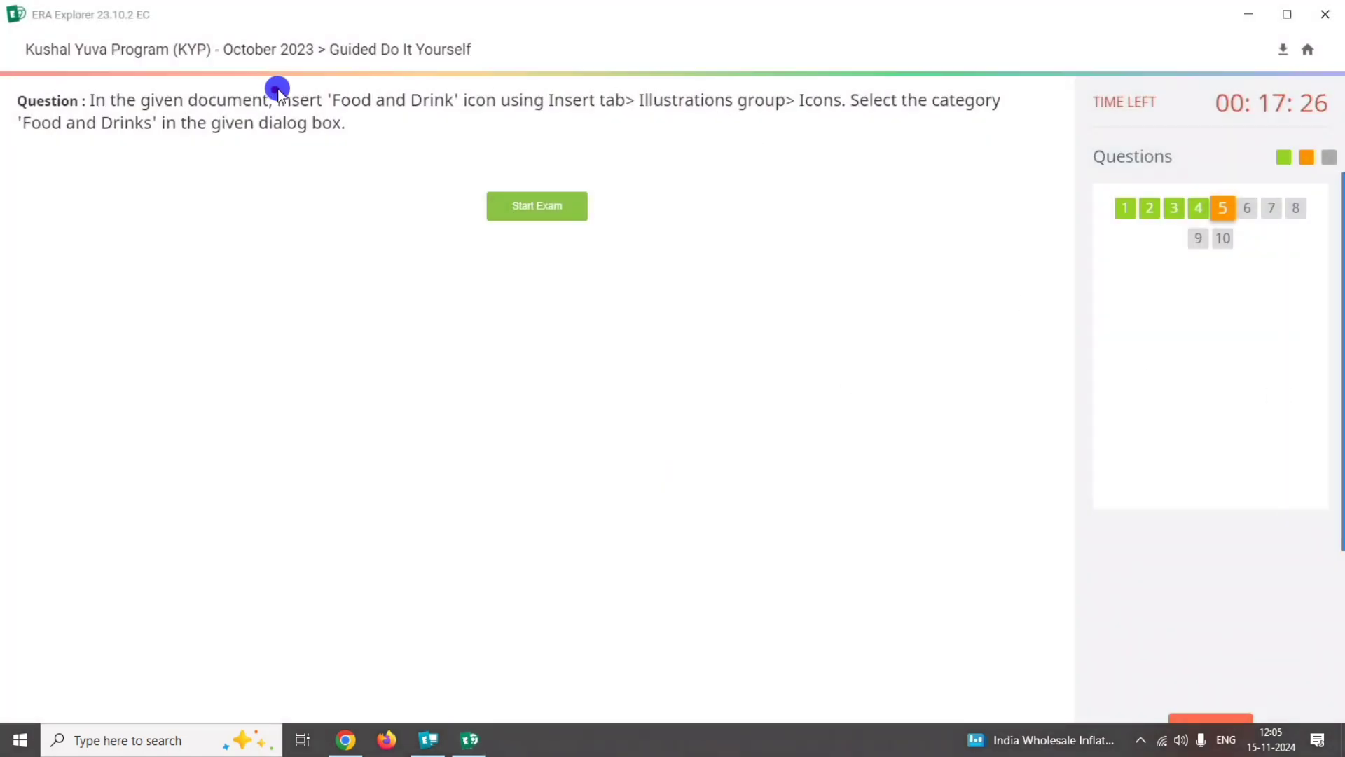
Read the icon insertion requirements of question 5 and open its Word document.
mouse_move(277, 90)
left_mouse_down()
mouse_move(596, 120)
mouse_move(952, 113)
left_mouse_up()
left_click_drag(632, 101, 896, 103)
left_click_drag(19, 125, 498, 179)
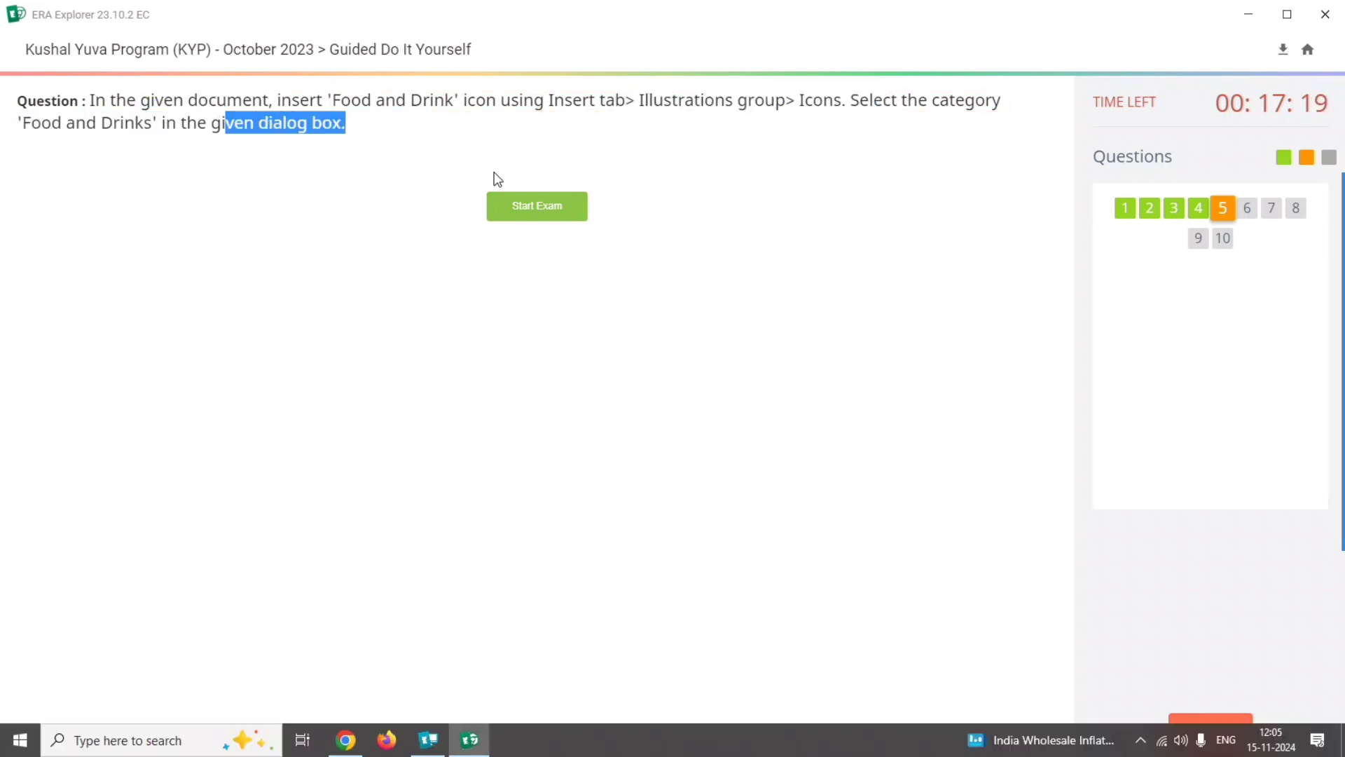
left_click(527, 212)
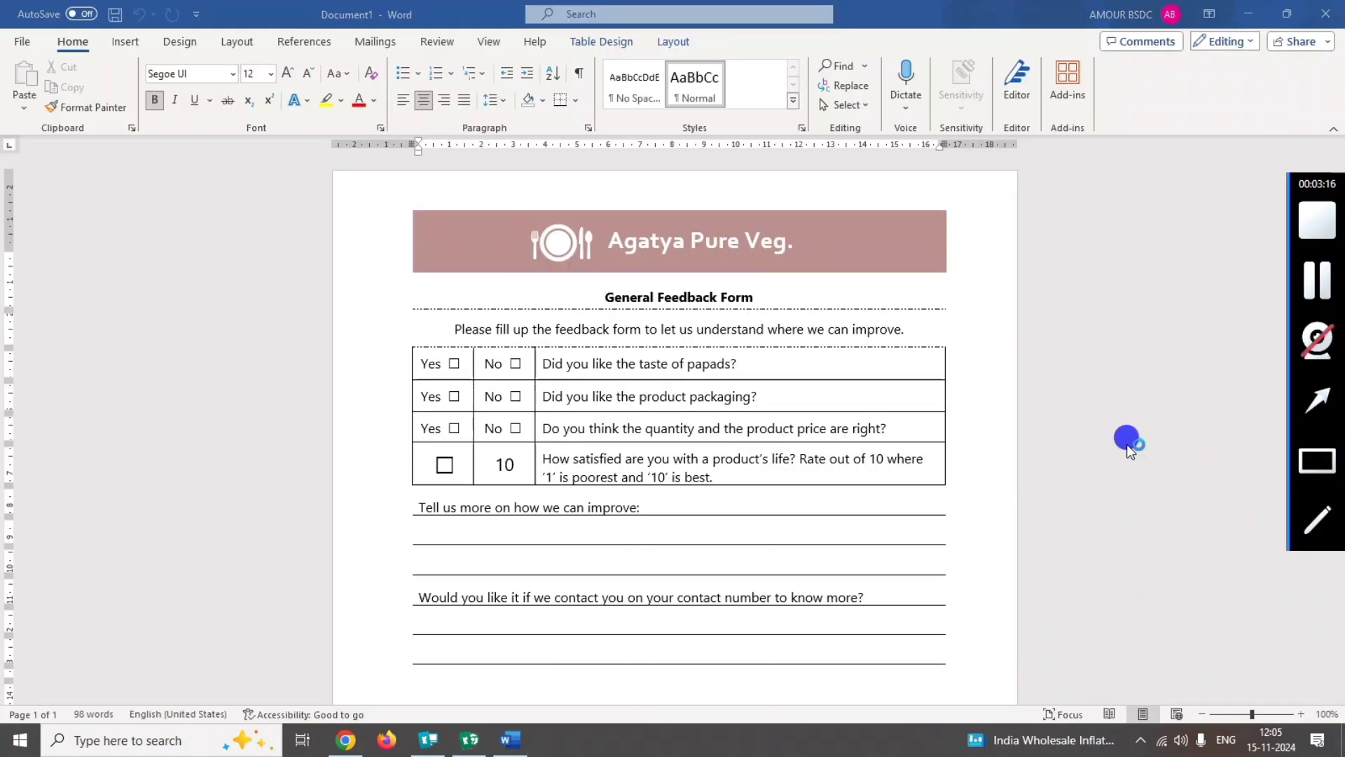
Open the stock icon library for the document and search it for "food and drink" icons.
mouse_move(289, 503)
left_mouse_down()
mouse_move(187, 116)
mouse_move(136, 40)
mouse_move(123, 52)
left_mouse_up()
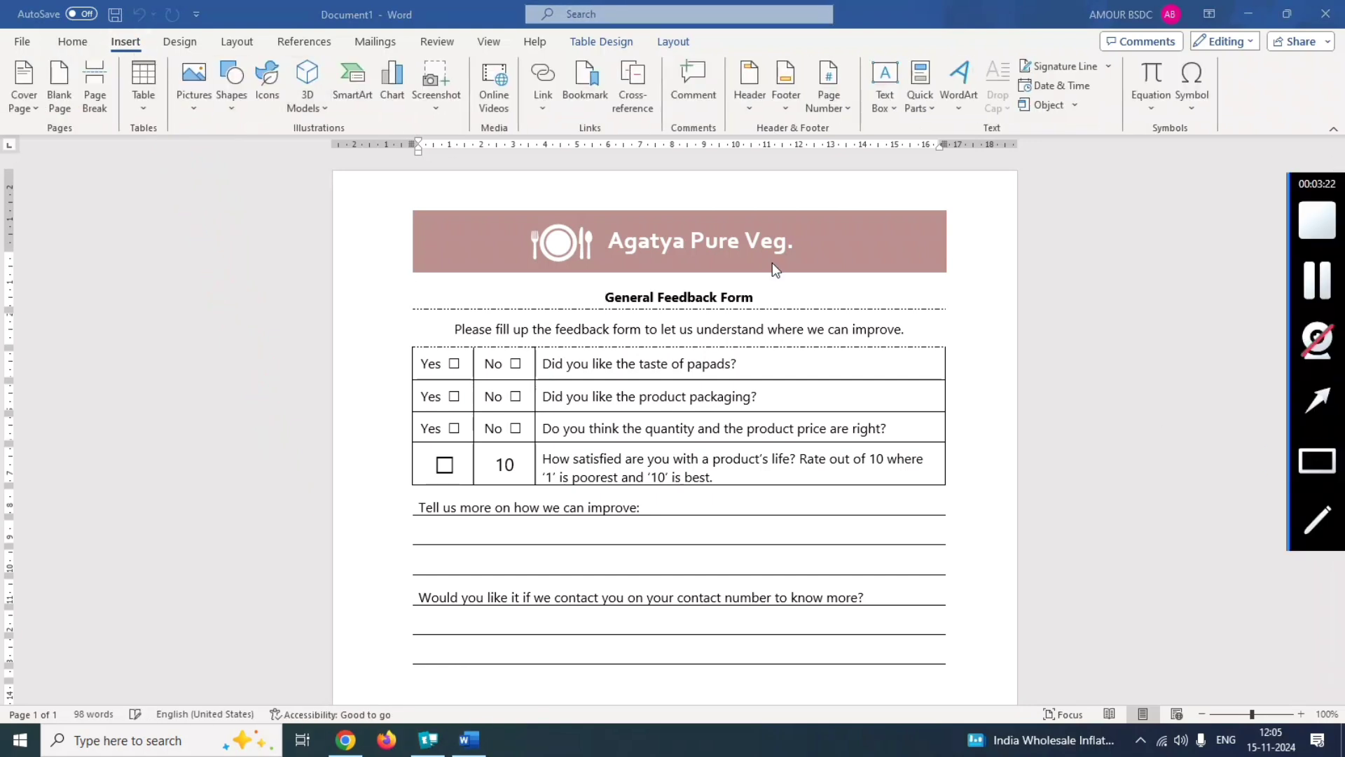
left_click_drag(247, 55, 294, 117)
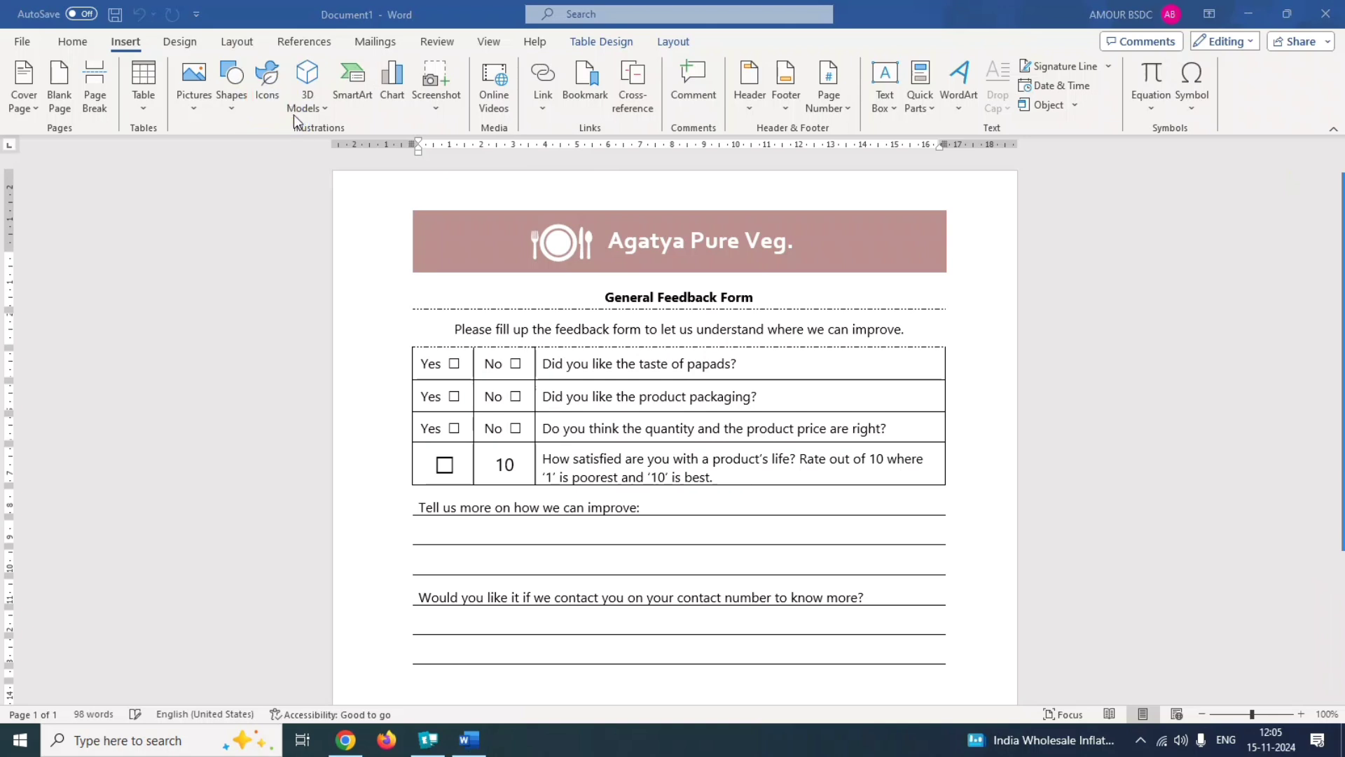
left_click(271, 86)
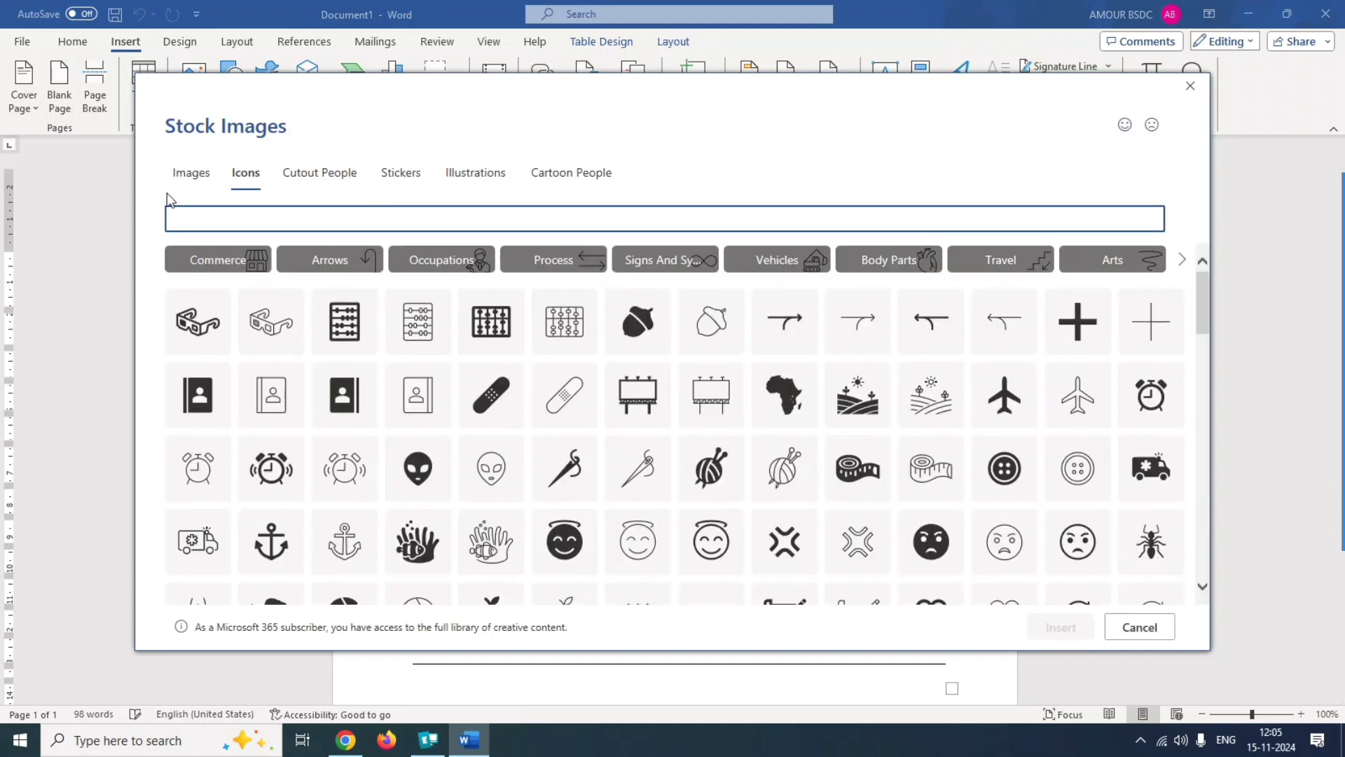
left_click(200, 209)
type("food and drink")
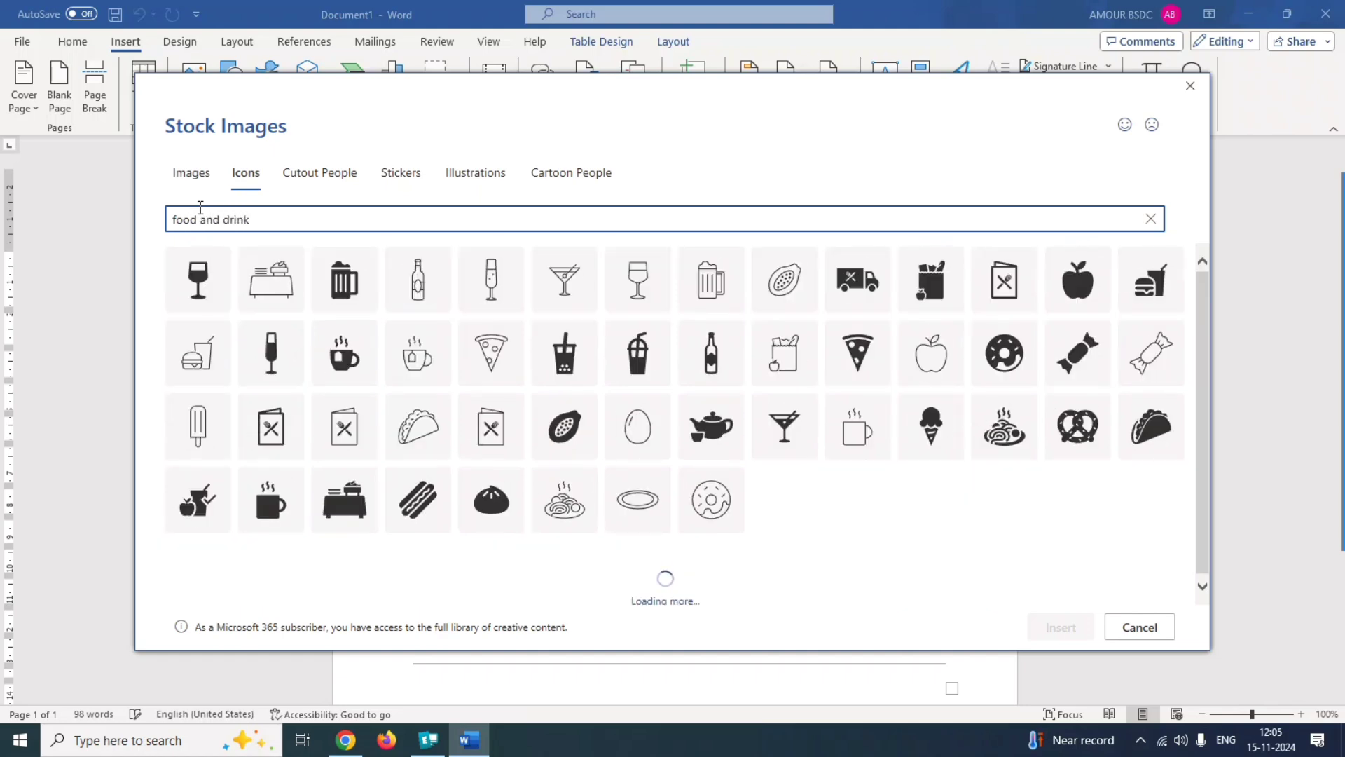
left_click(1323, 464)
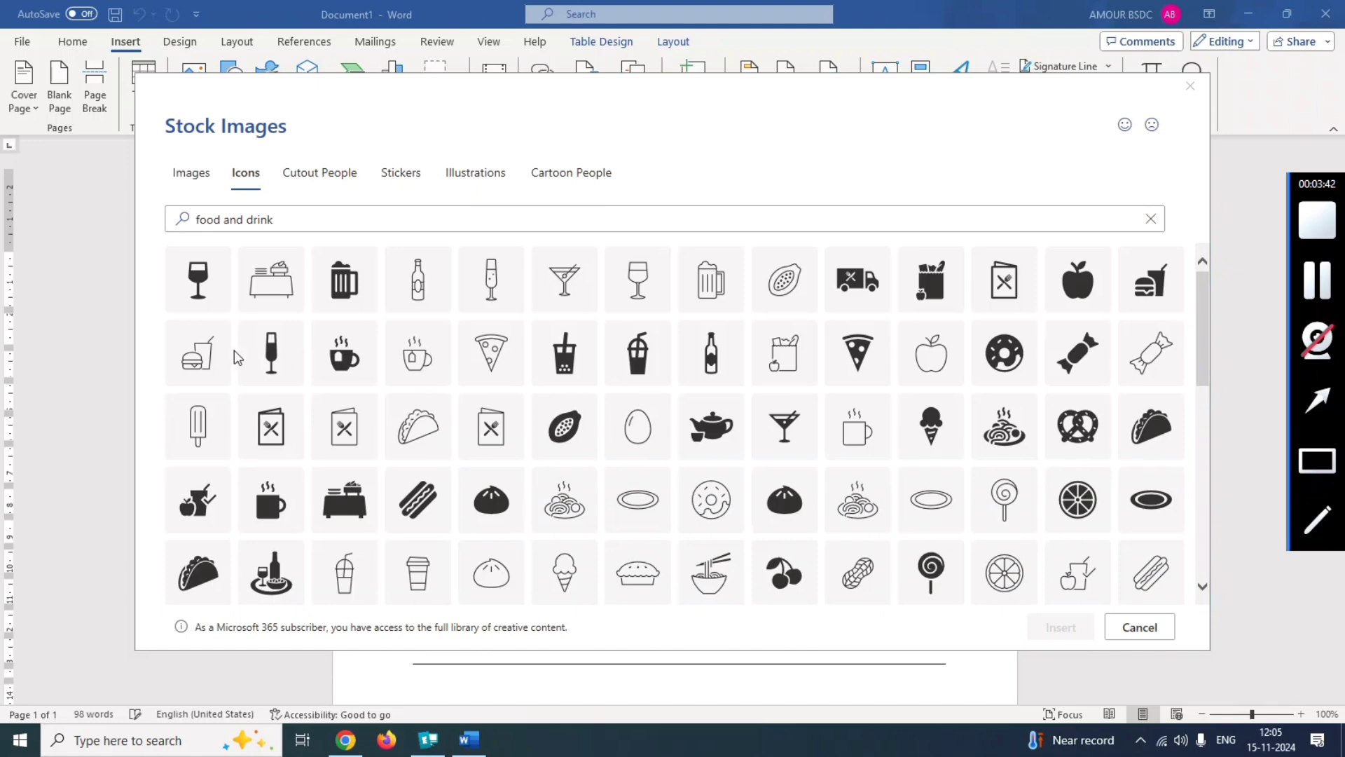
Insert the outlined burger and drink icon from the search results before "General Feedback Form".
left_click_drag(168, 324, 232, 385)
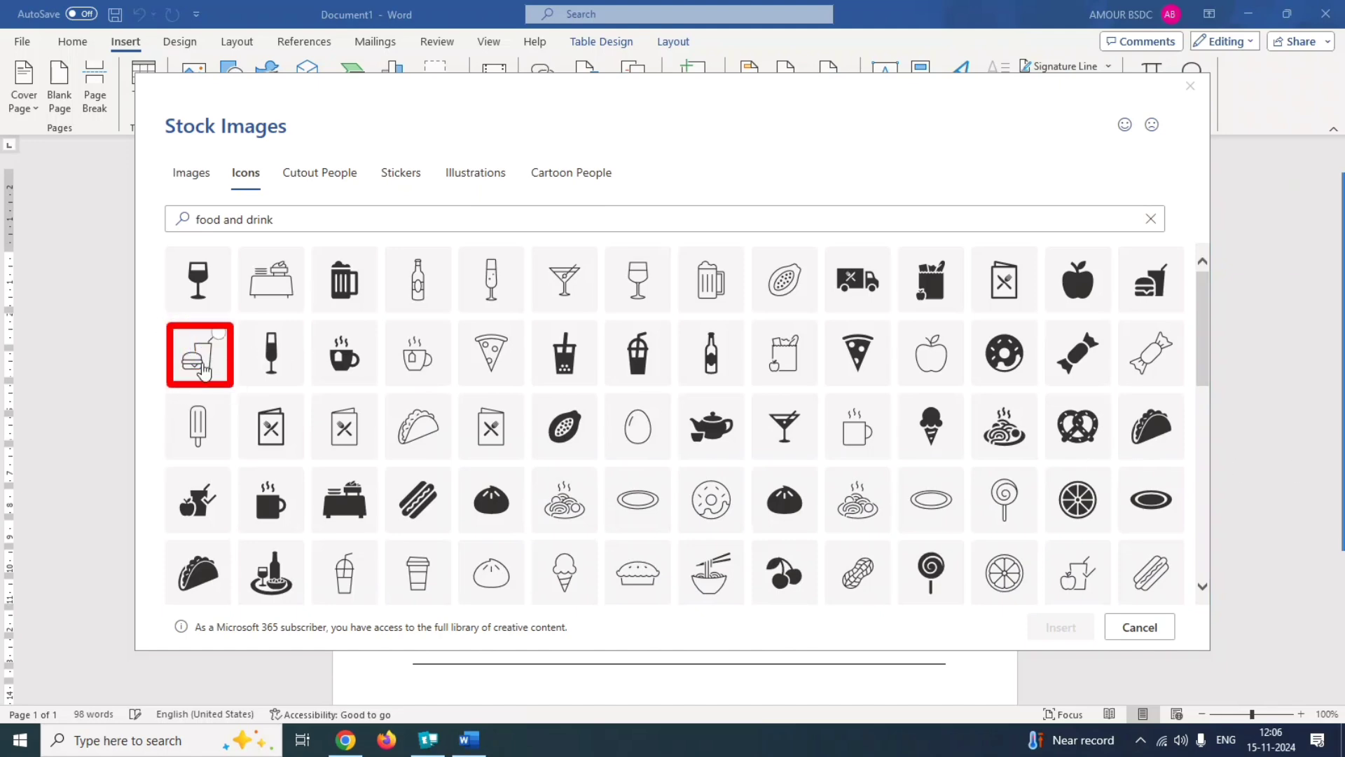
left_click(212, 329)
mouse_move(1340, 515)
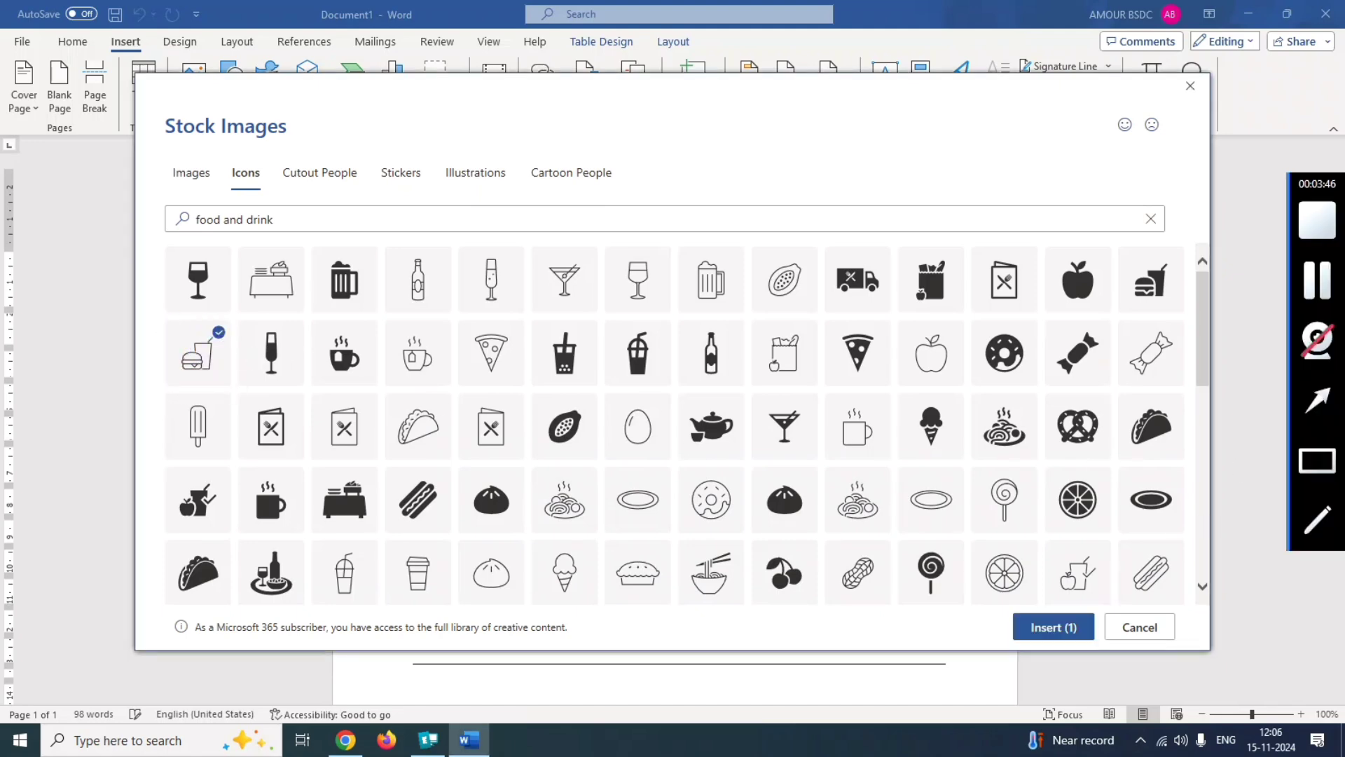
left_click(1329, 460)
left_click_drag(981, 613, 1103, 645)
left_click(1065, 627)
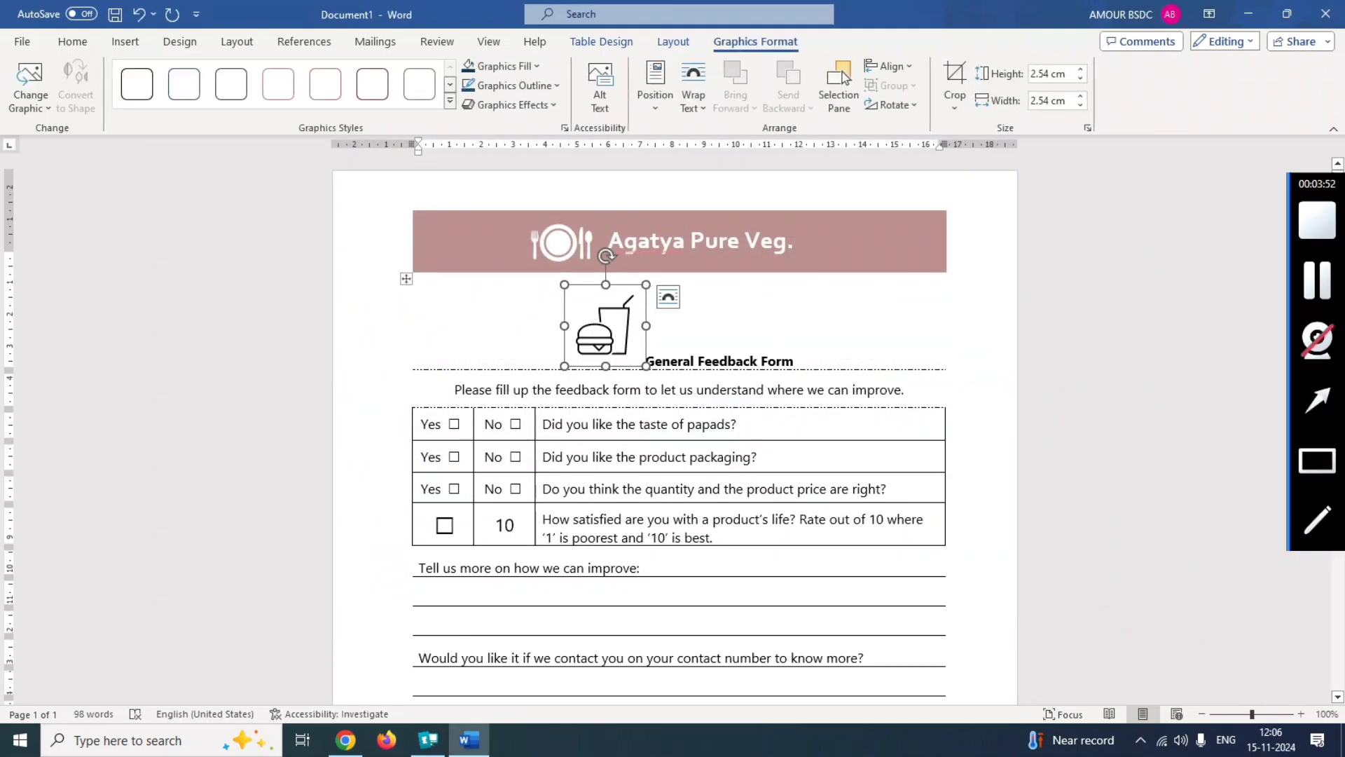
Submit the answer to question 5 and acknowledge the result message.
left_click(1317, 280)
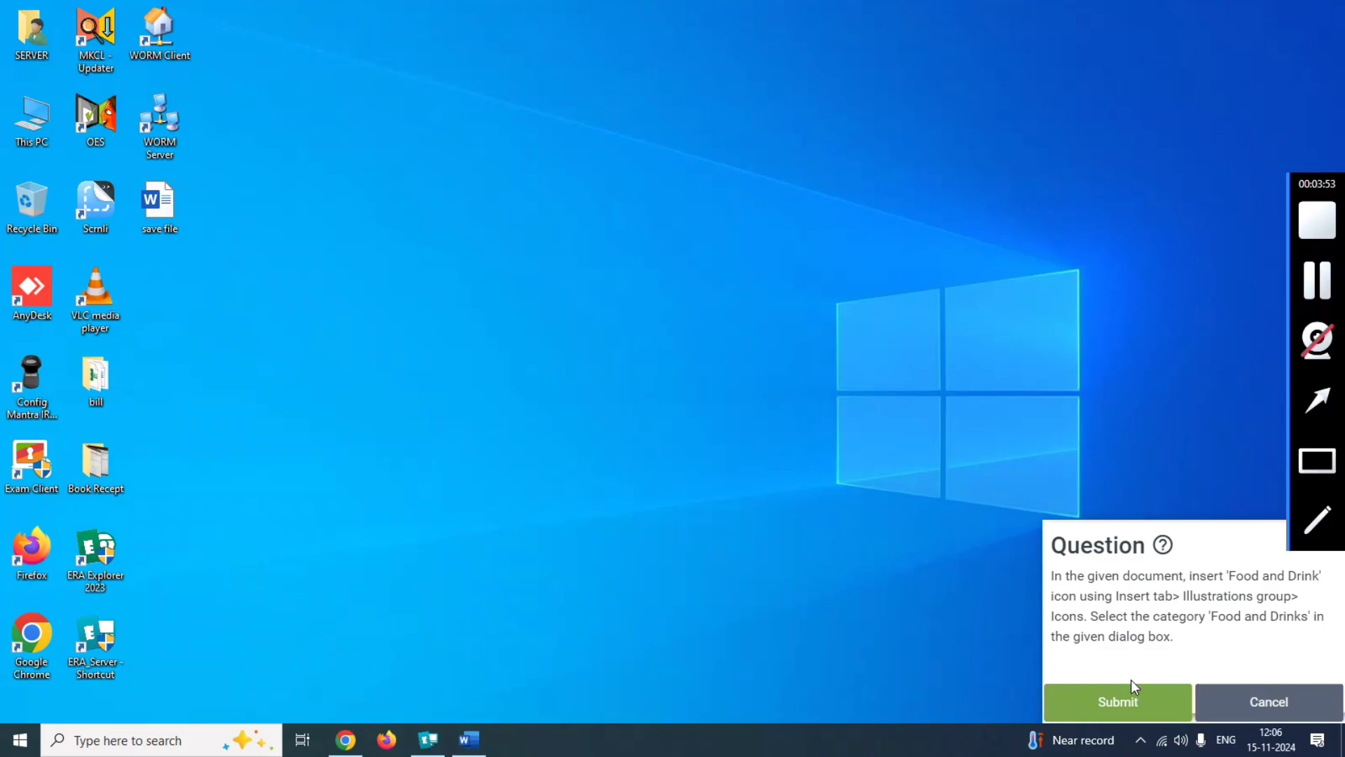
left_click(1114, 699)
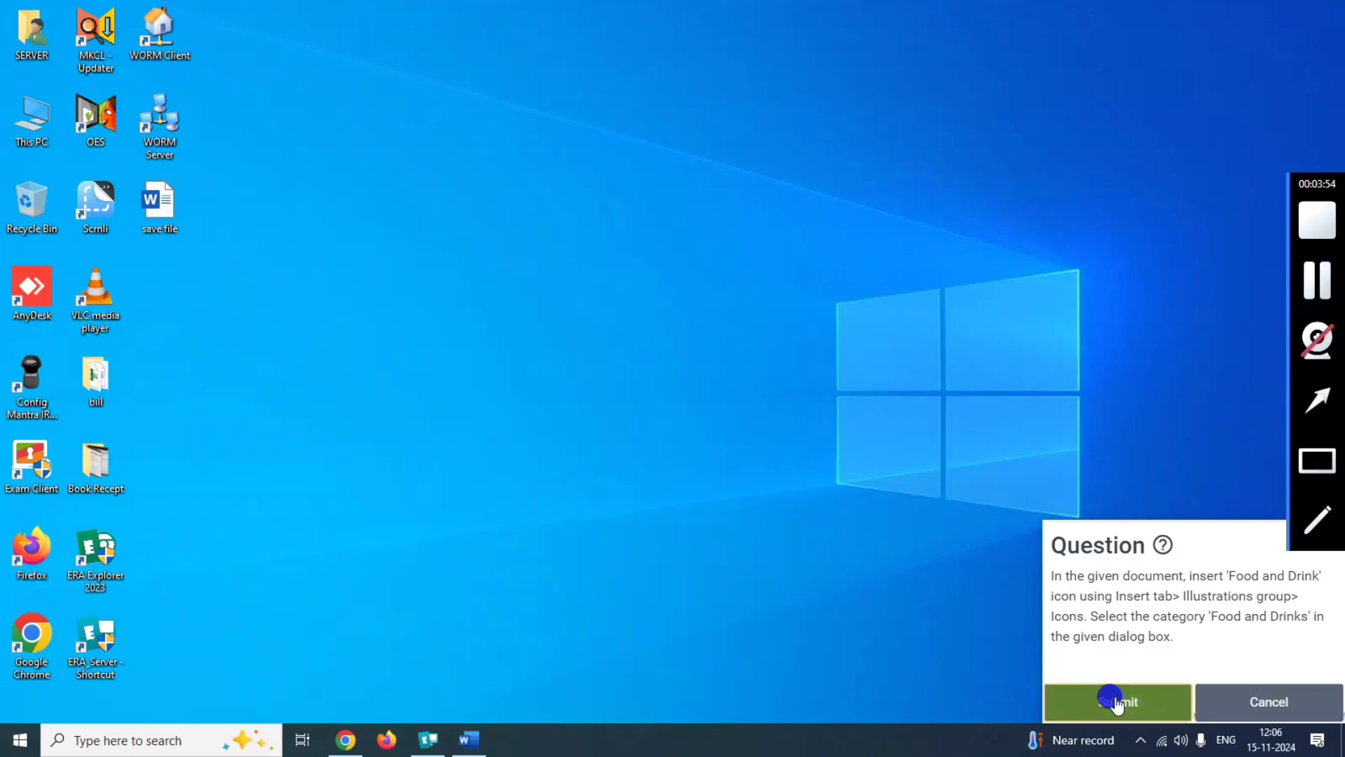
left_click(674, 456)
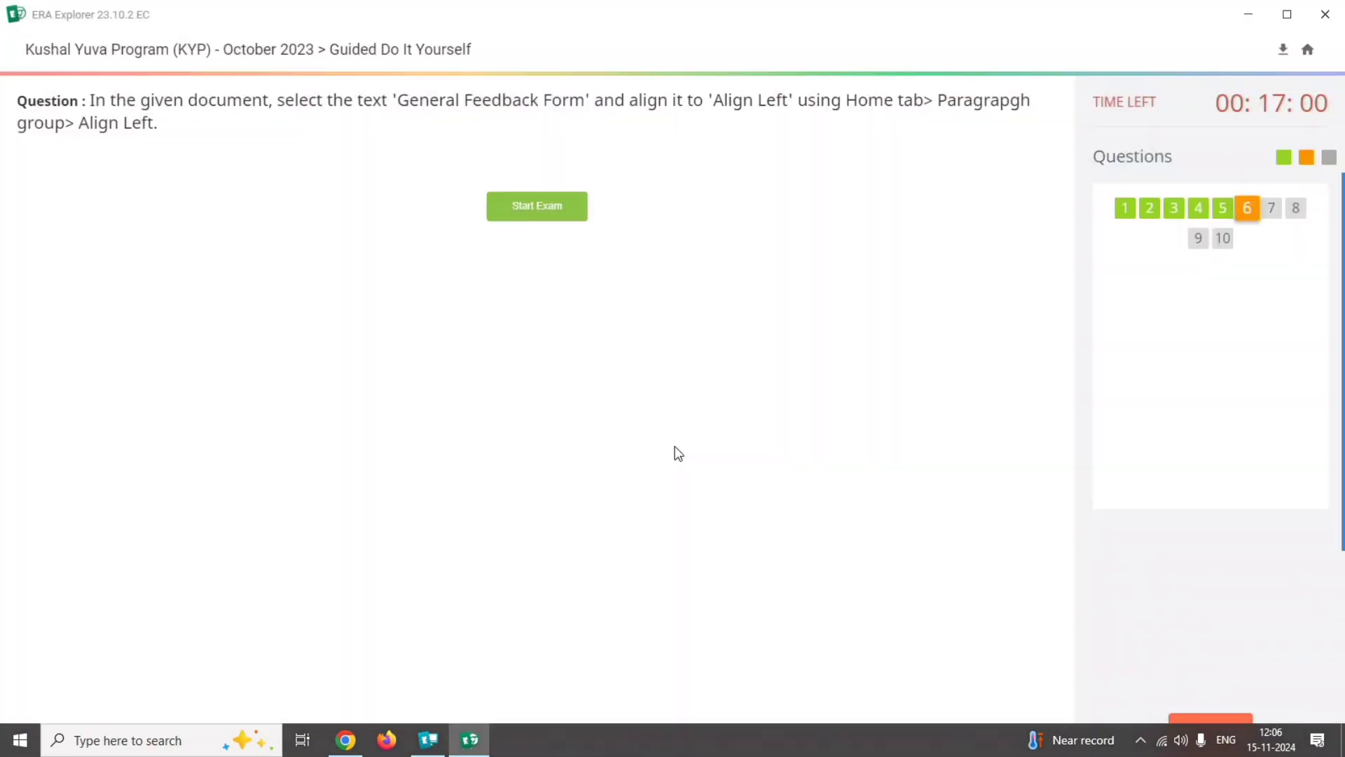
Read the text alignment requirements of question 6 and open its Word document.
mouse_move(1339, 297)
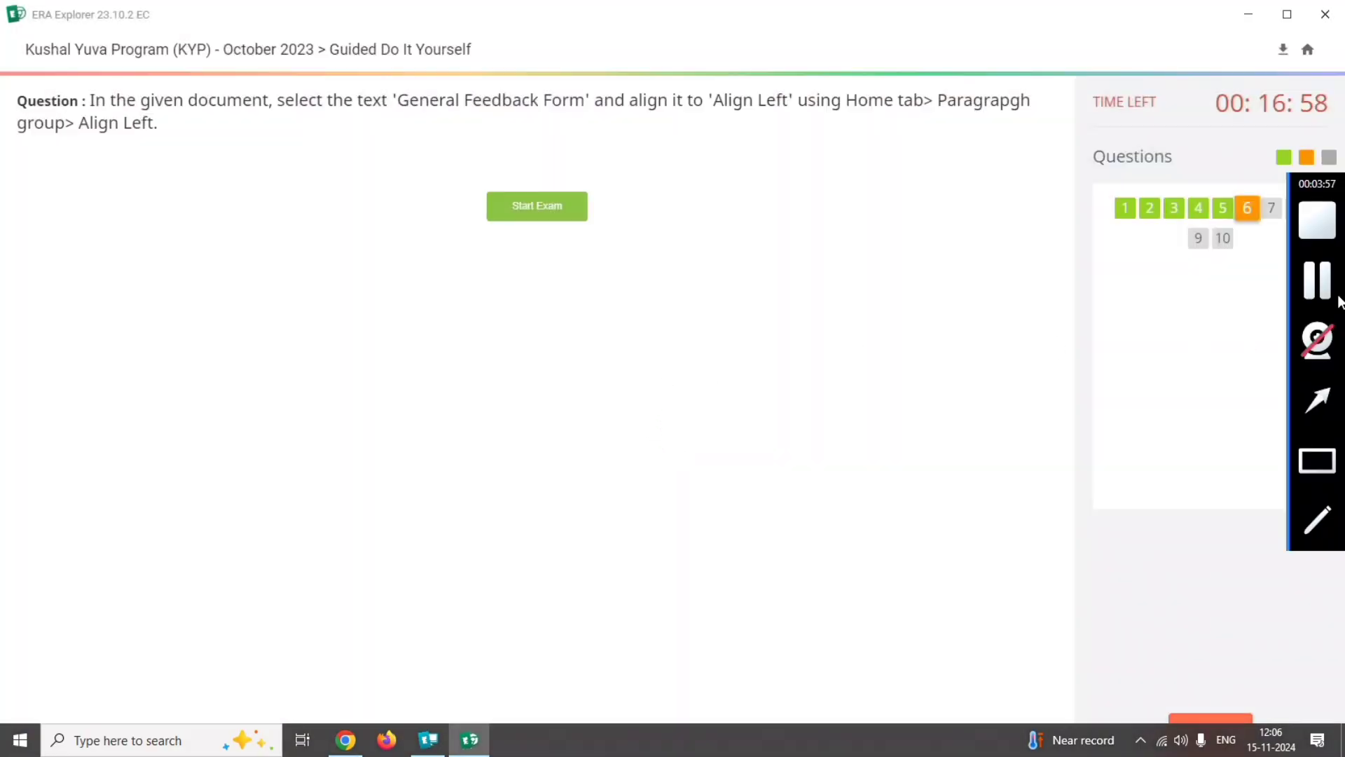
left_click(1330, 471)
mouse_move(278, 79)
left_mouse_down()
mouse_move(451, 123)
mouse_move(601, 128)
left_mouse_up()
left_click(1330, 472)
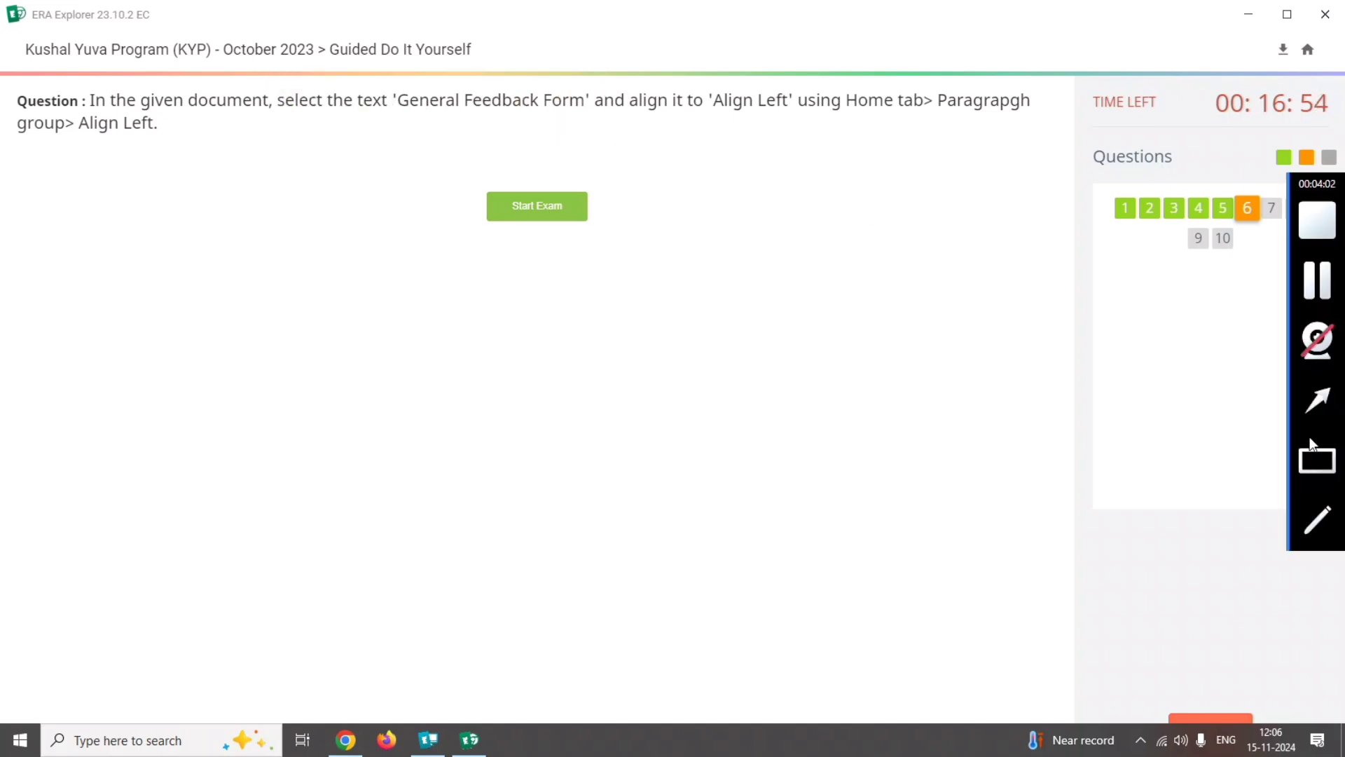
left_click_drag(616, 78, 822, 124)
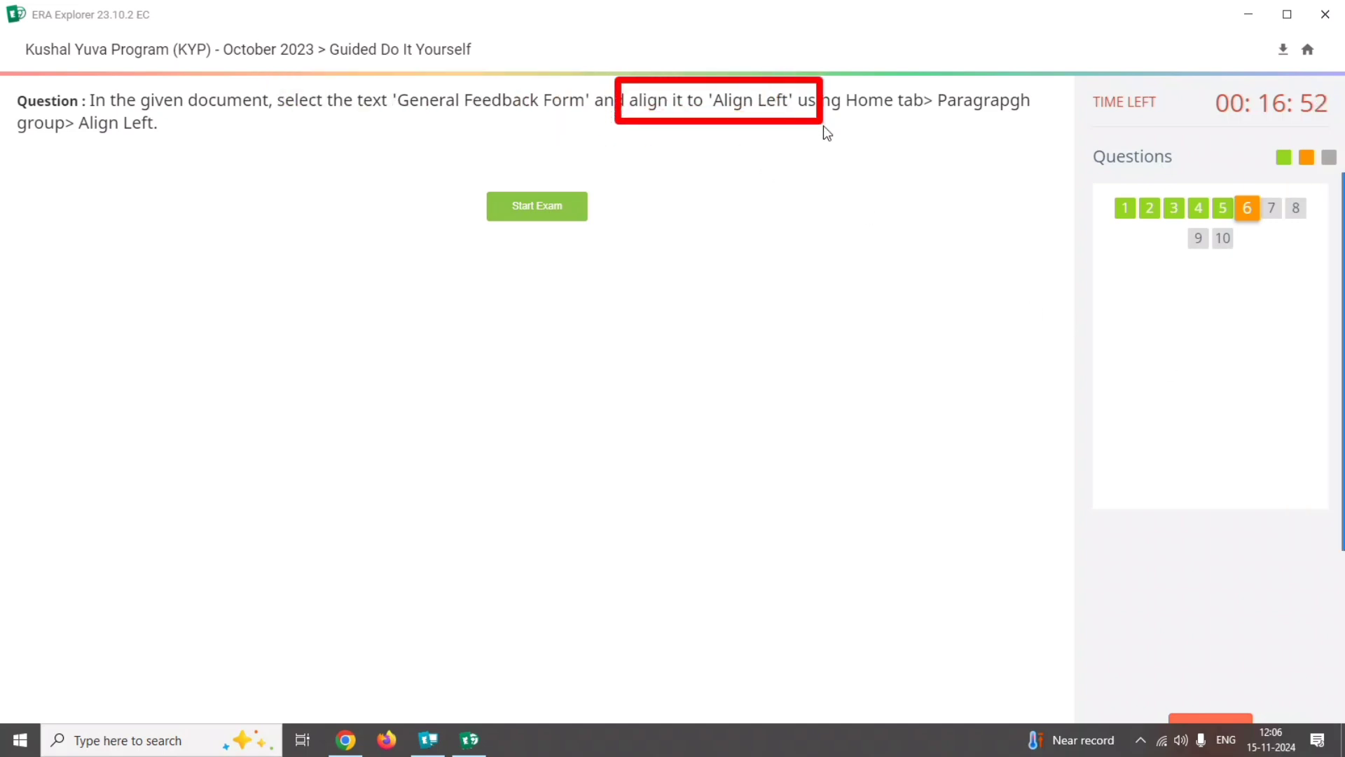
mouse_move(1315, 516)
left_click(1317, 460)
left_click_drag(842, 80, 1063, 138)
left_click_drag(77, 124, 159, 125)
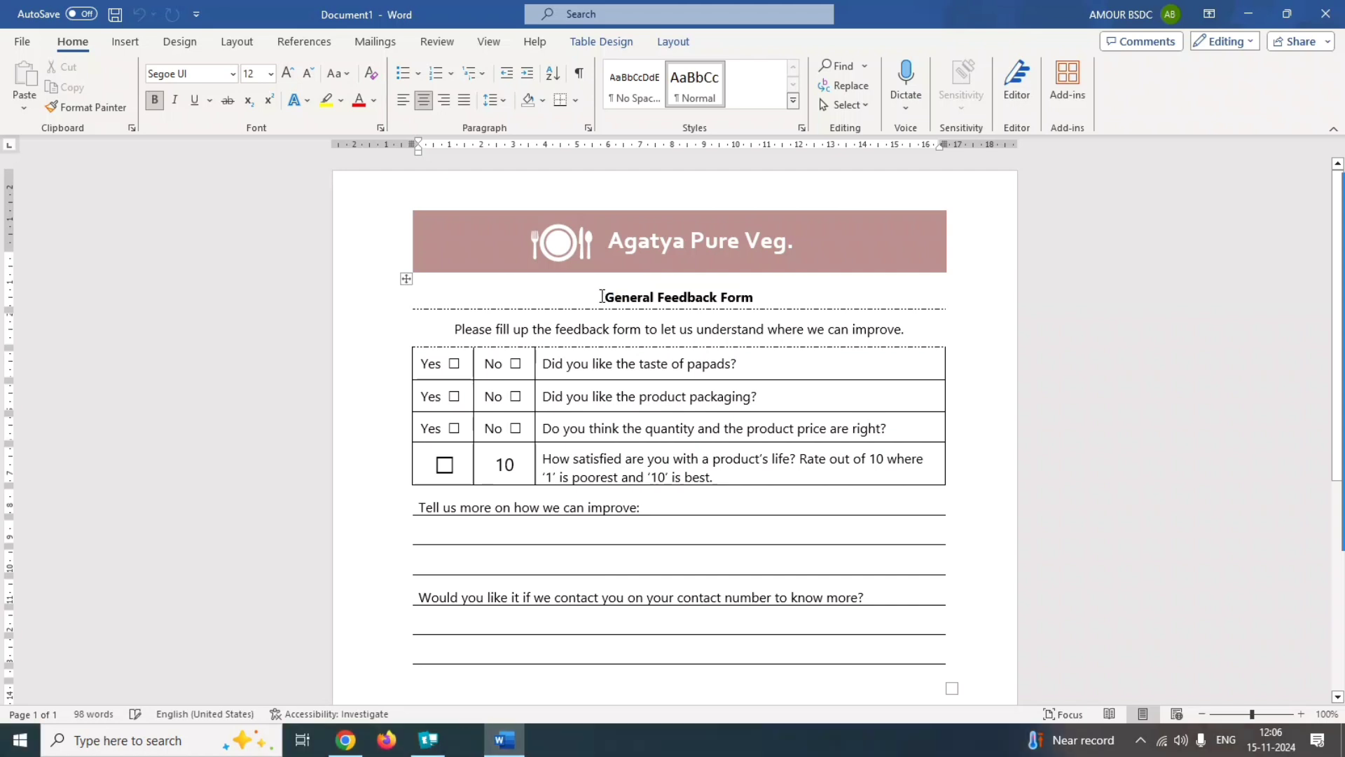
Align the heading text "General Feedback Form" to the left.
left_click_drag(607, 296, 748, 302)
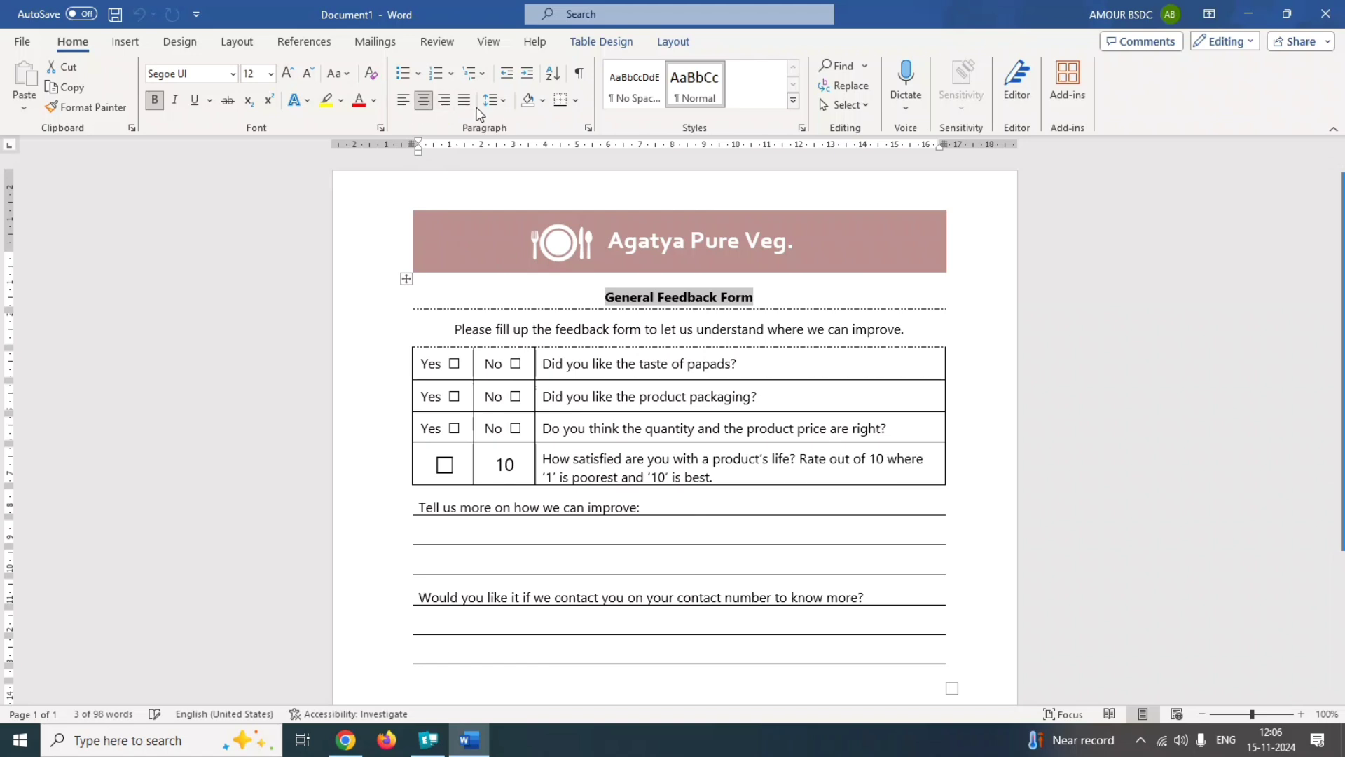
left_click(403, 102)
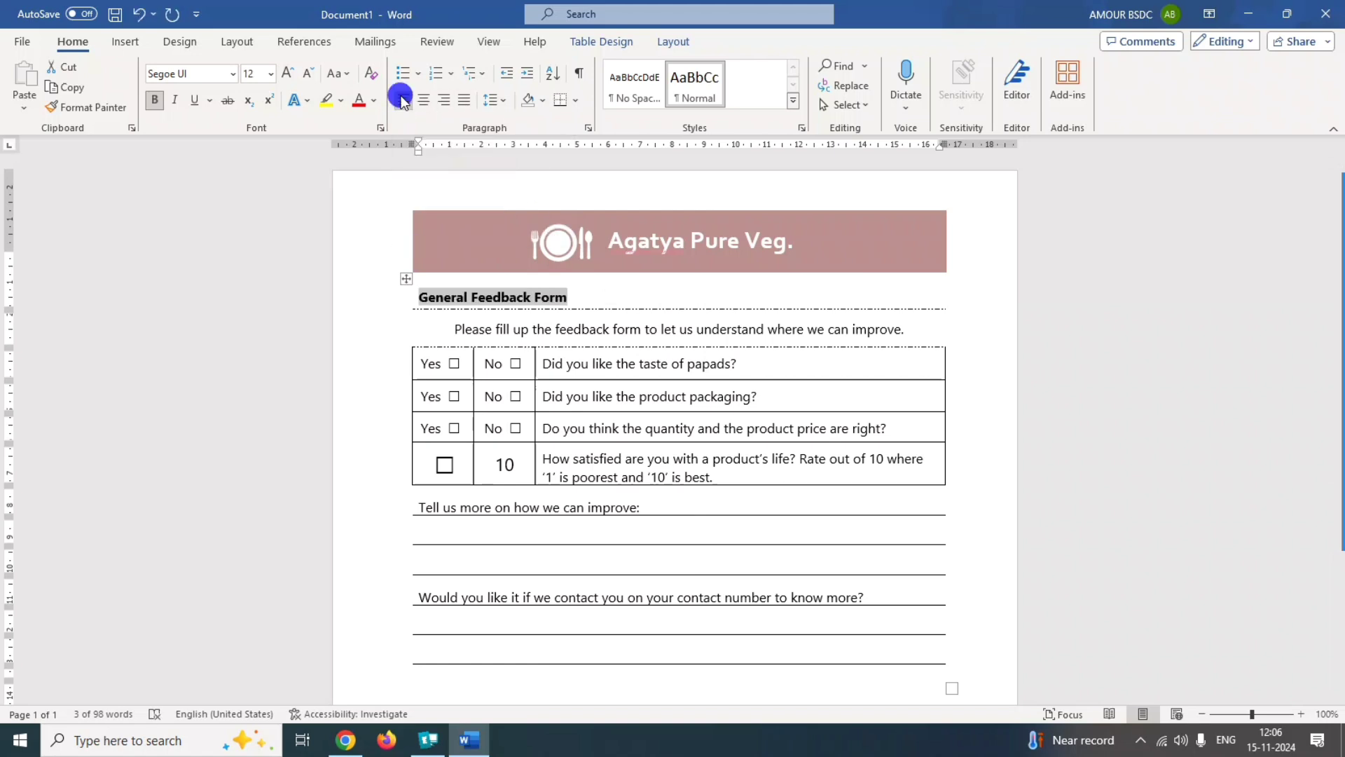
left_click(402, 98)
left_click(402, 97)
left_click(401, 97)
left_click(401, 98)
Submit the answer to question 6 and acknowledge the result message.
mouse_move(1343, 280)
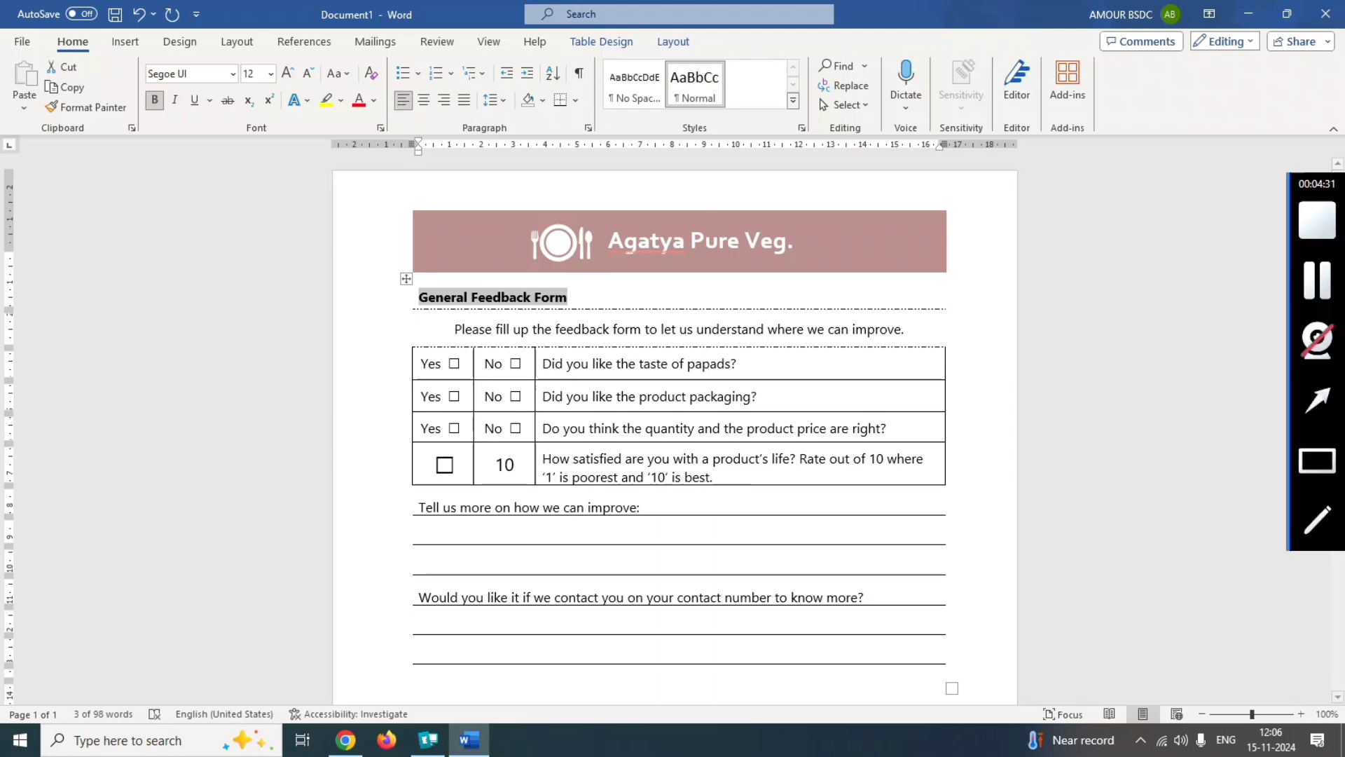
left_click(1305, 290)
left_click(1120, 701)
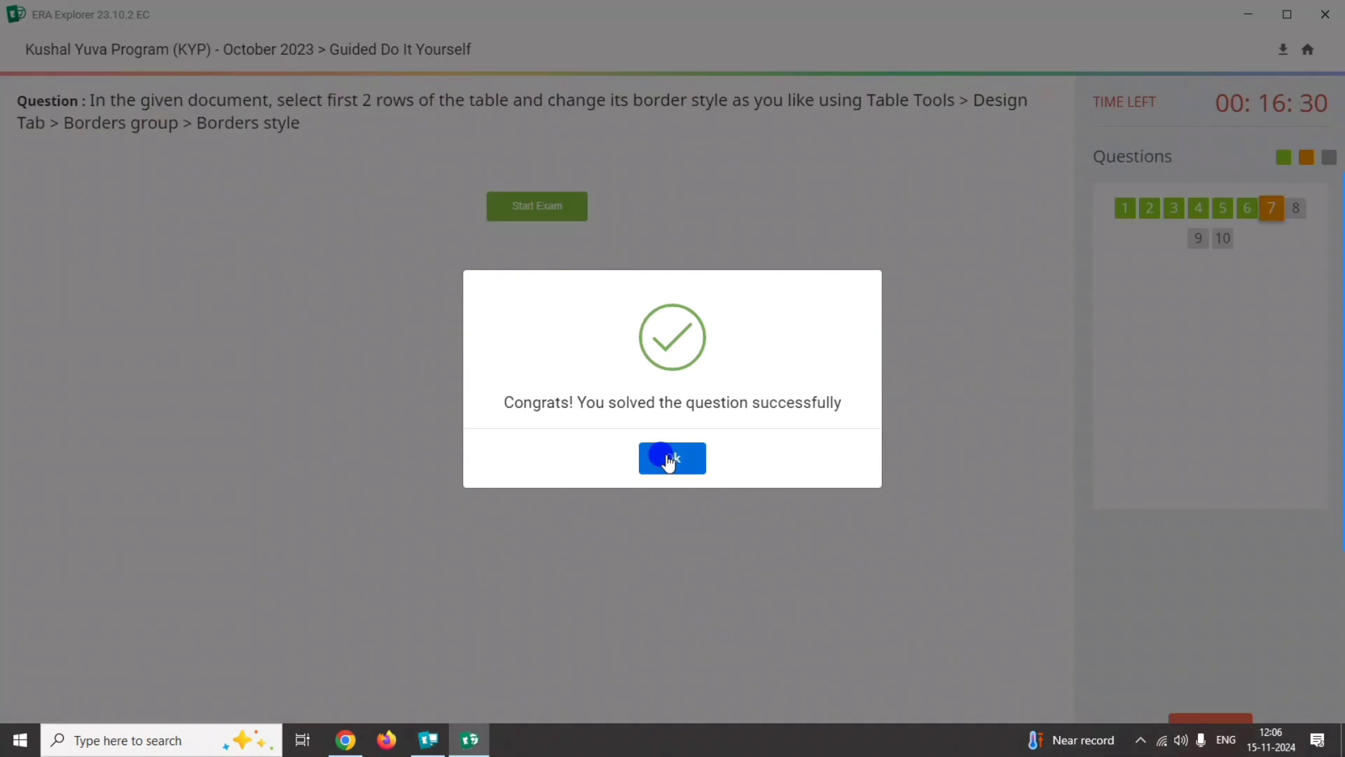
left_click(667, 459)
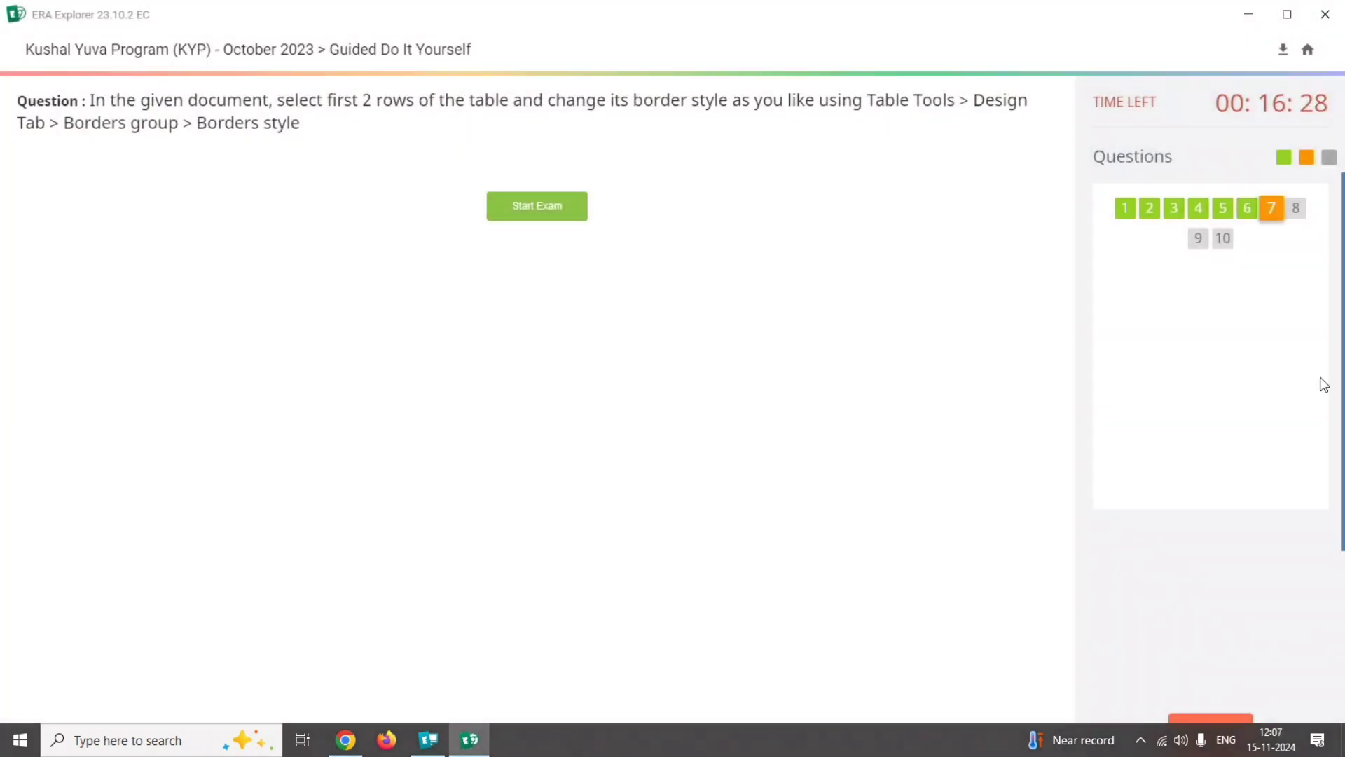
Read the table border style requirements of question 7 and open its Word document.
mouse_move(1322, 379)
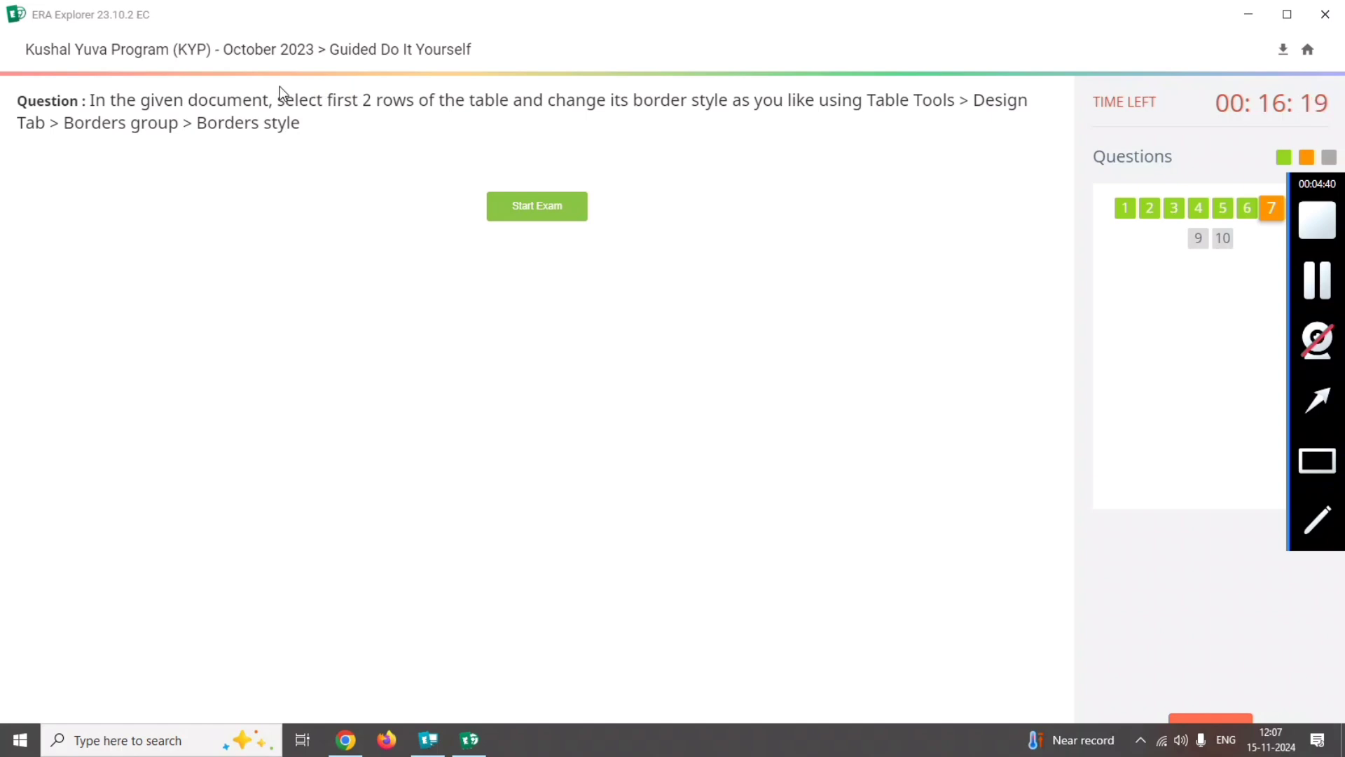
mouse_move(273, 87)
left_mouse_down()
mouse_move(559, 124)
mouse_move(684, 109)
mouse_move(903, 120)
mouse_move(1028, 100)
left_mouse_up()
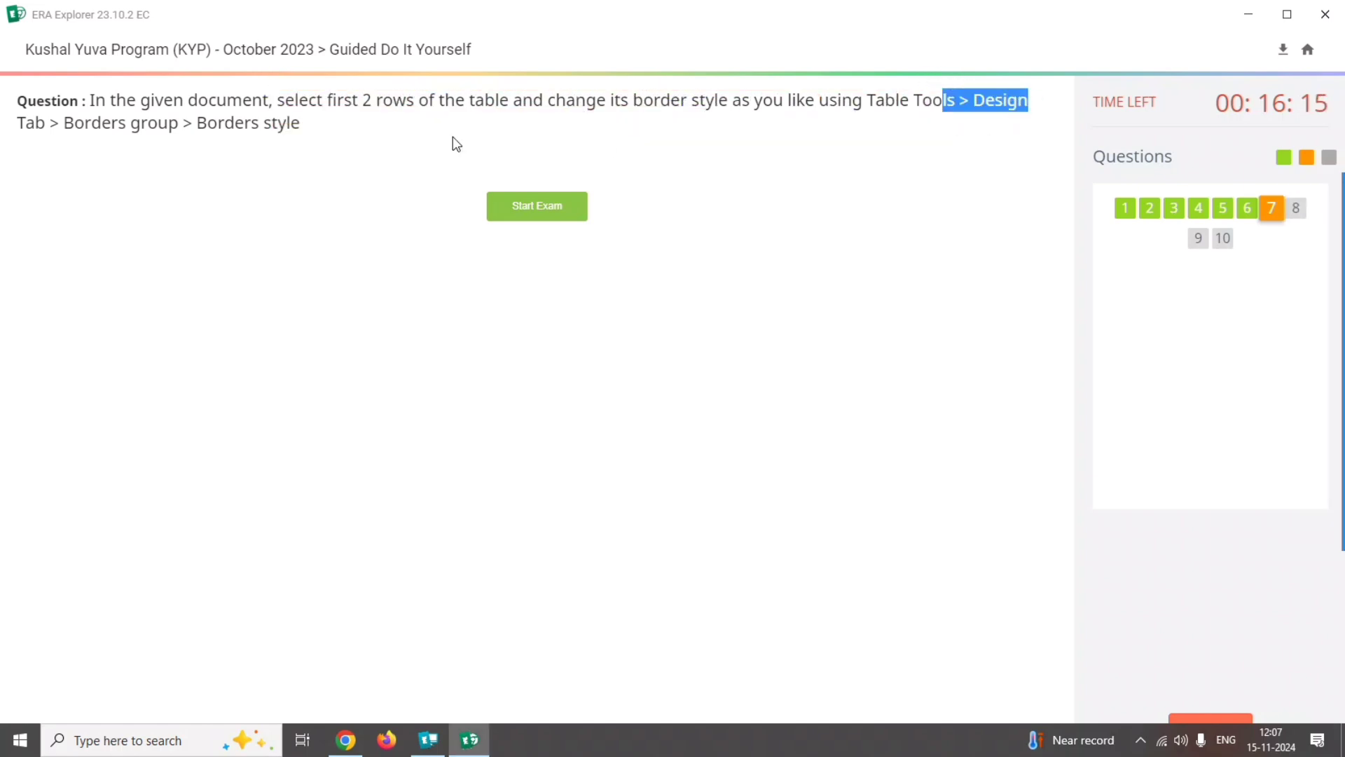
left_click_drag(17, 116, 309, 129)
left_click(315, 141)
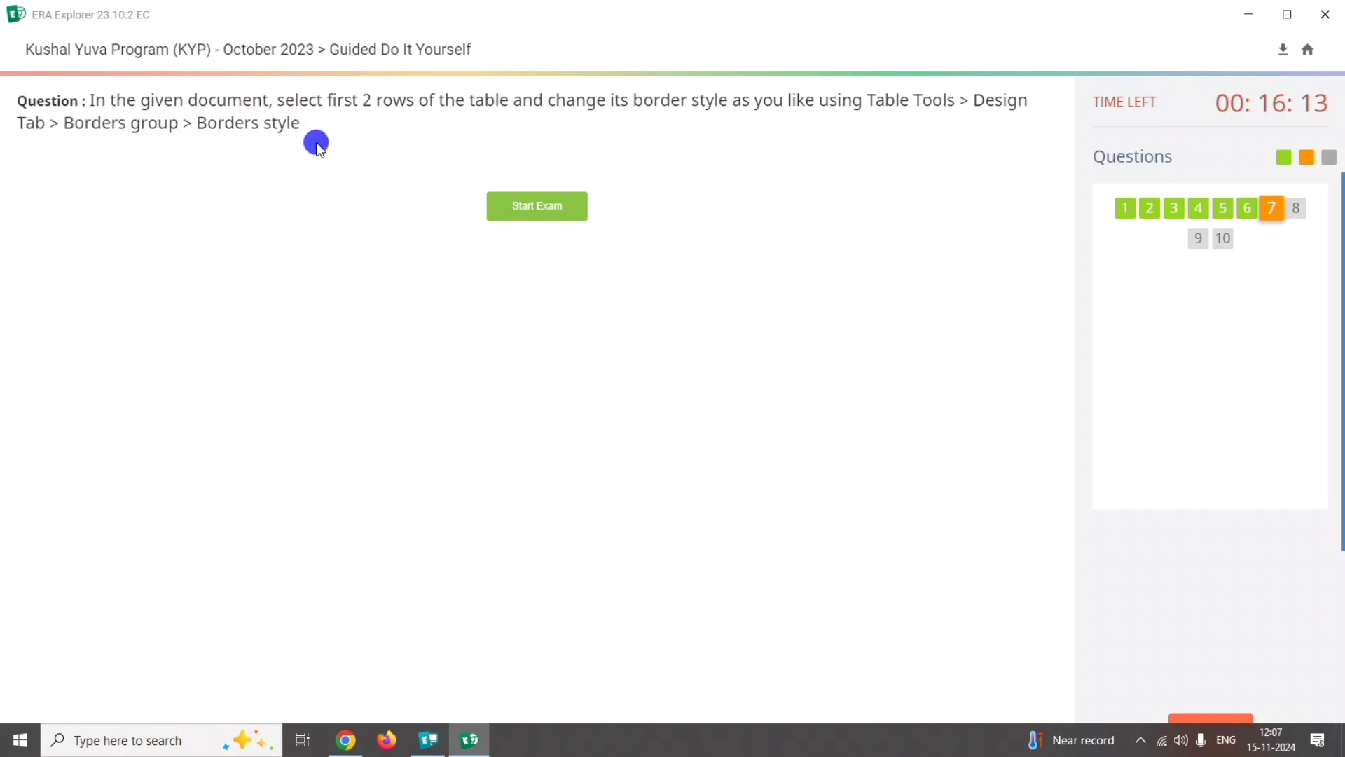
left_click(538, 207)
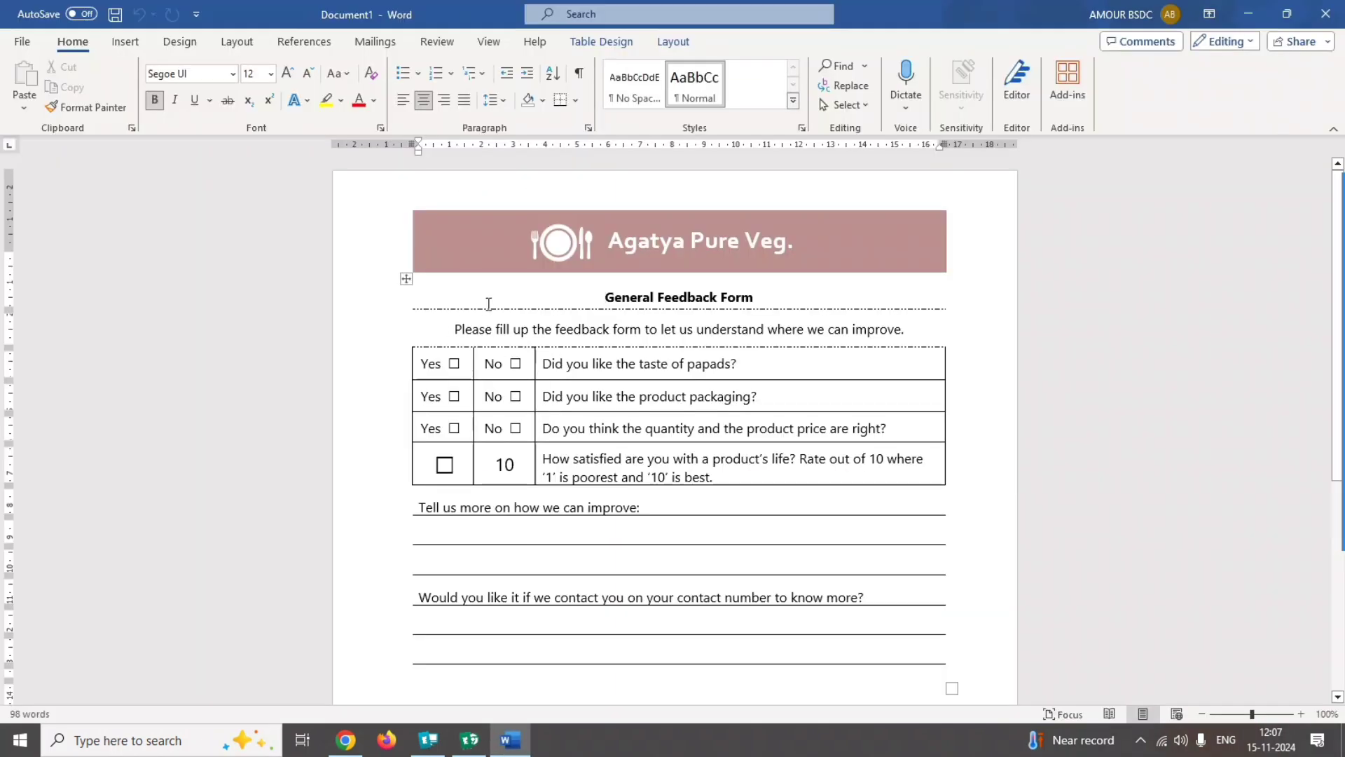
Select the first two table rows, choose the ½ pt double-line theme border style and paint it on the border below "General Feedback Form".
left_click_drag(530, 302, 575, 319)
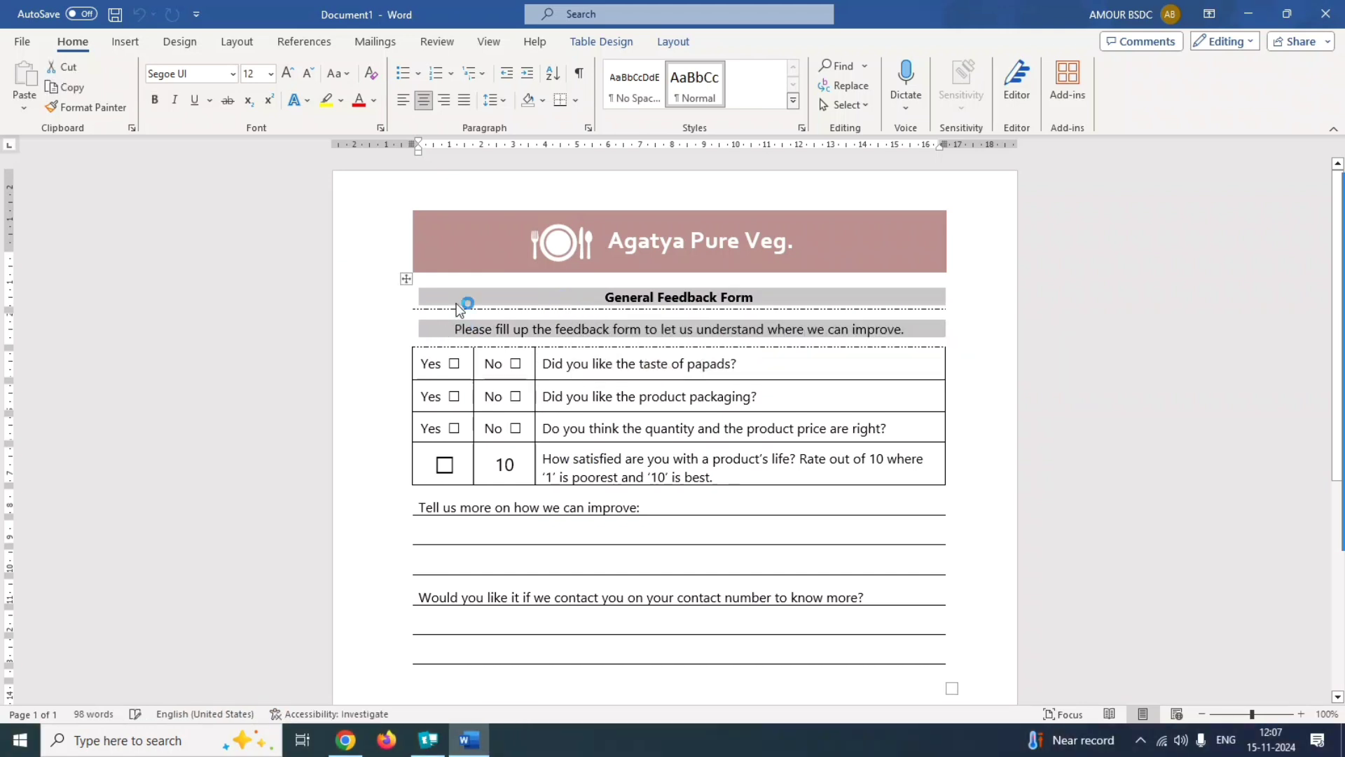
left_click(602, 41)
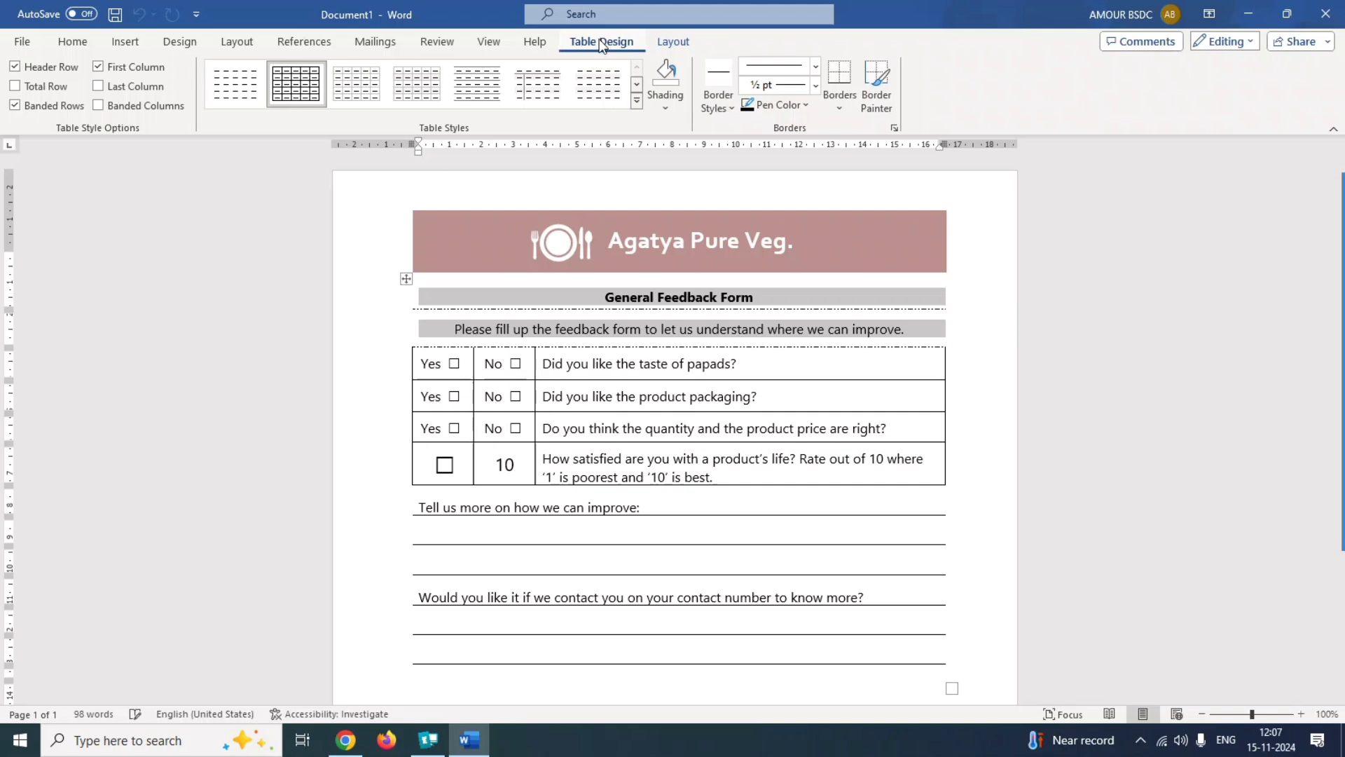
mouse_move(1342, 448)
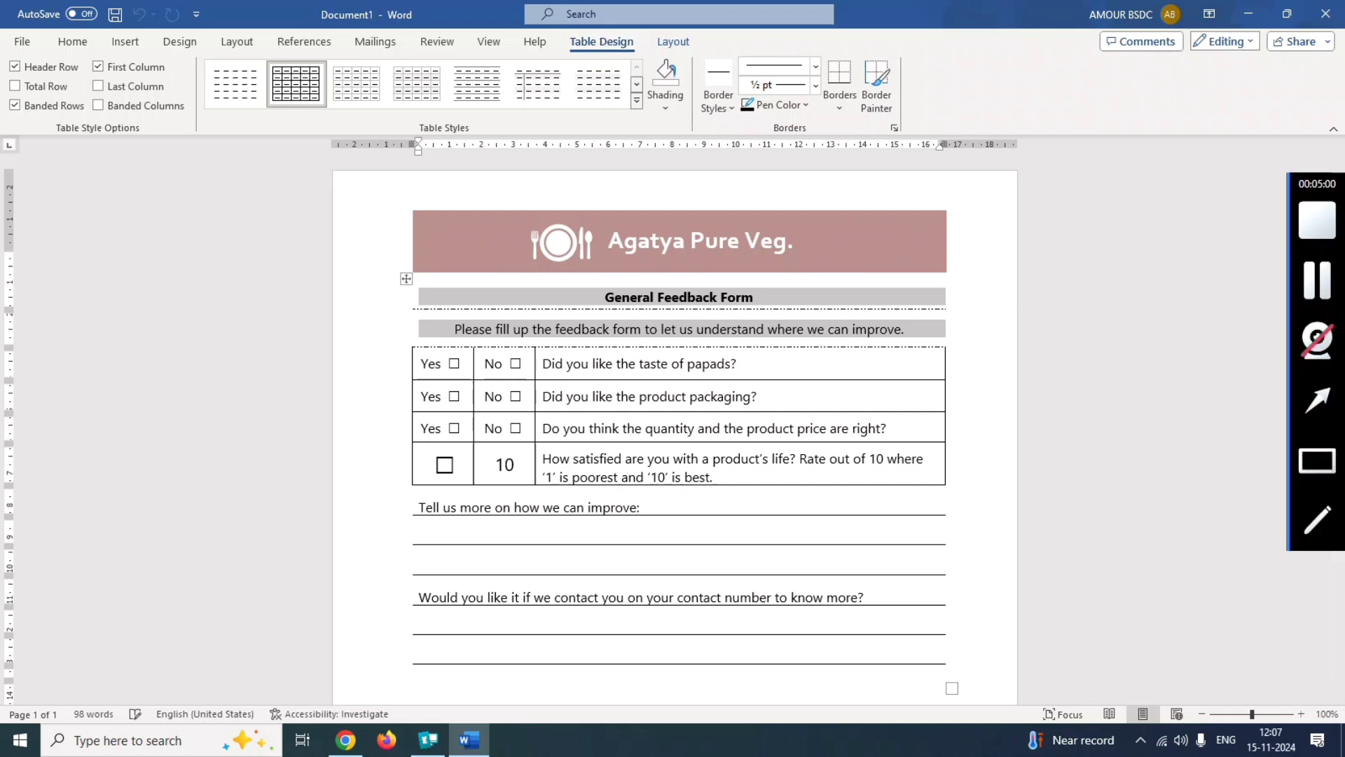
left_click(1310, 465)
left_click_drag(686, 45, 740, 123)
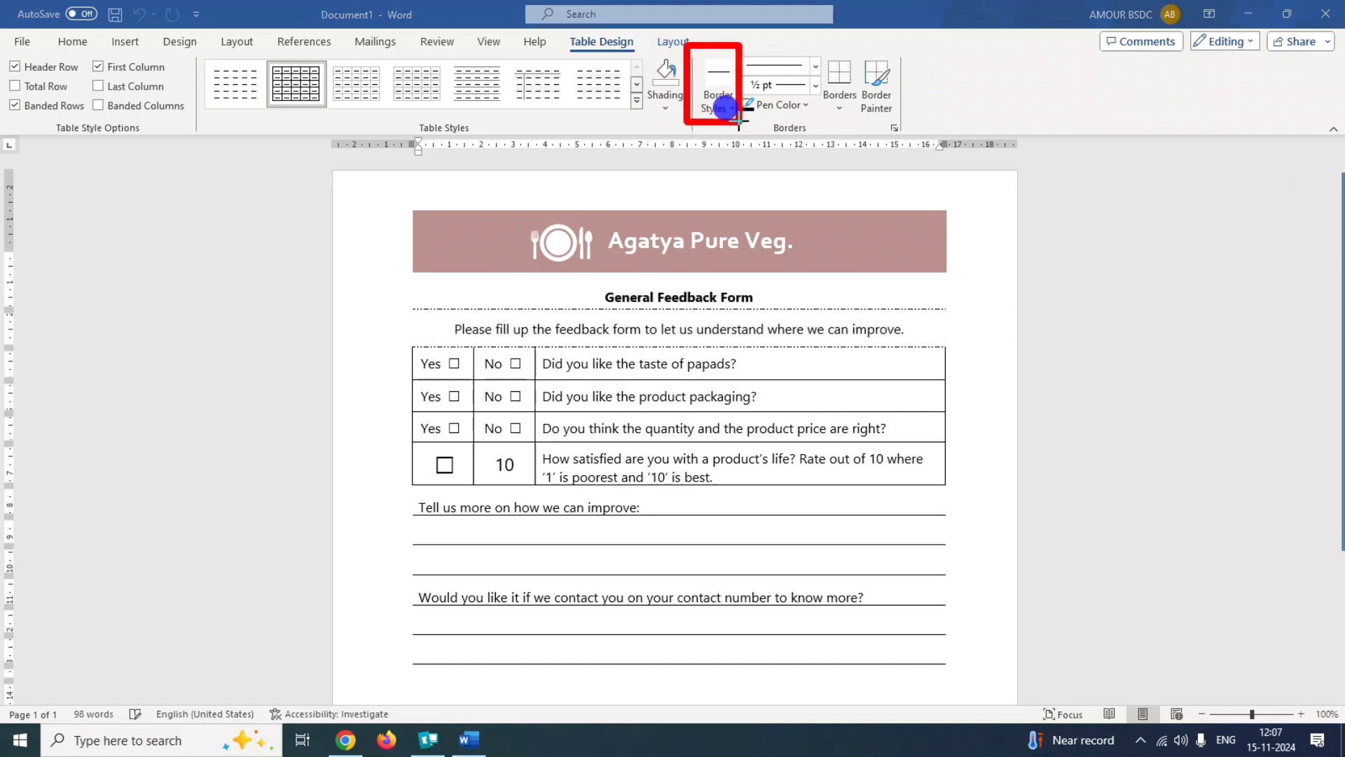
left_click(725, 104)
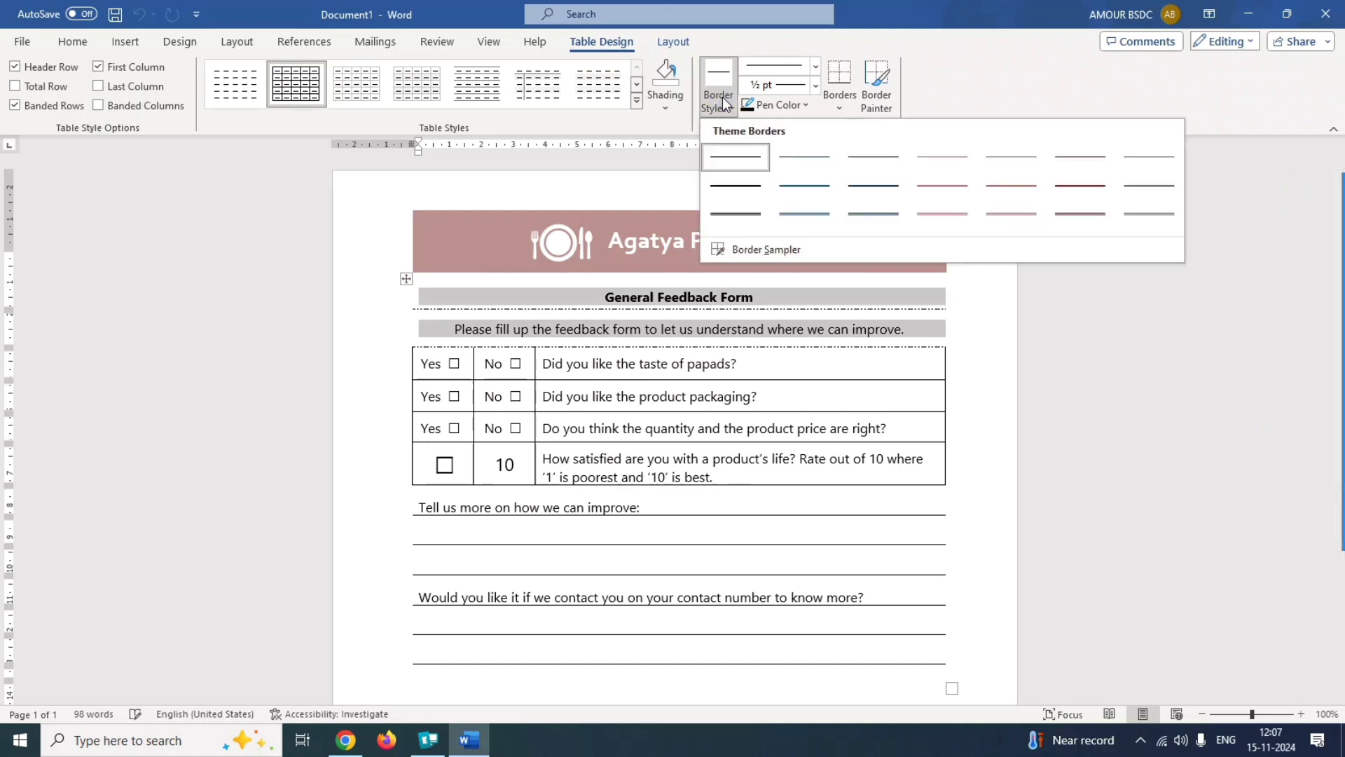
left_click(734, 213)
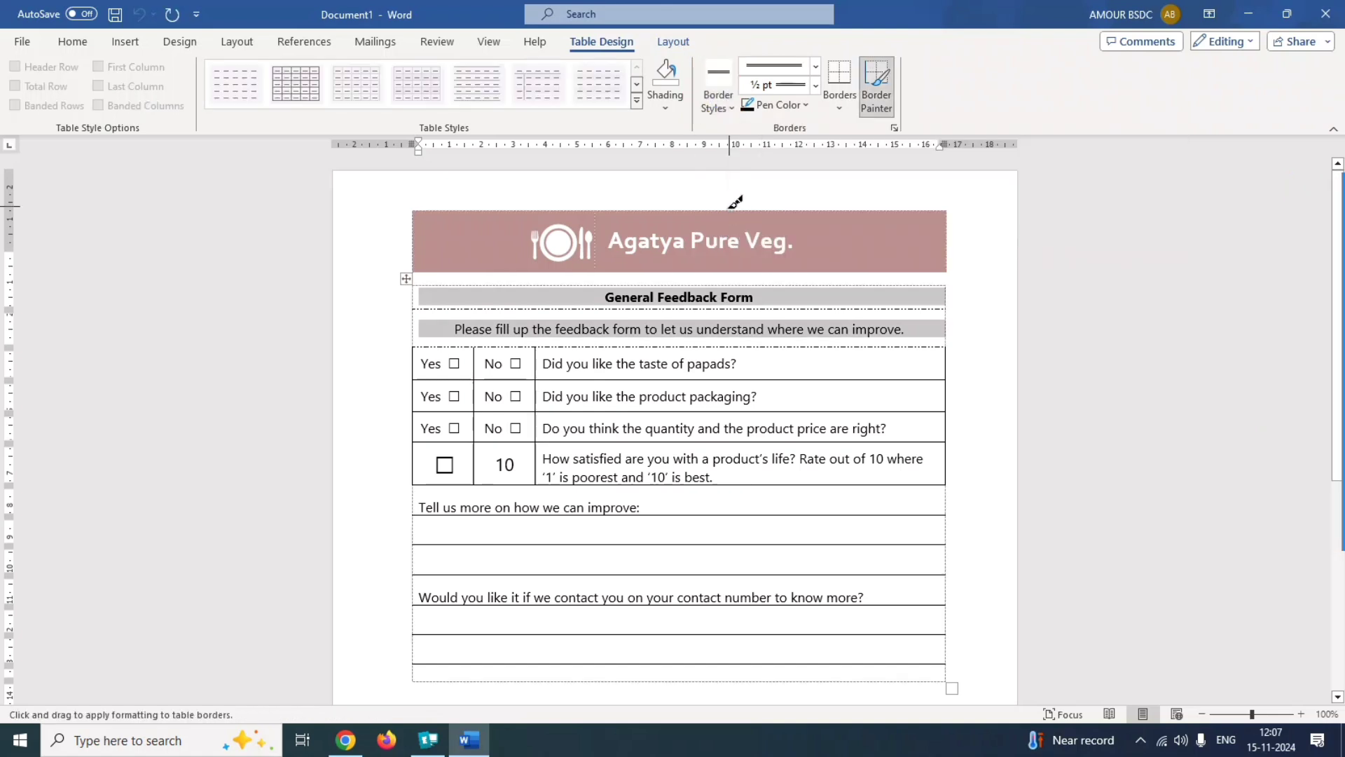
left_click(601, 306)
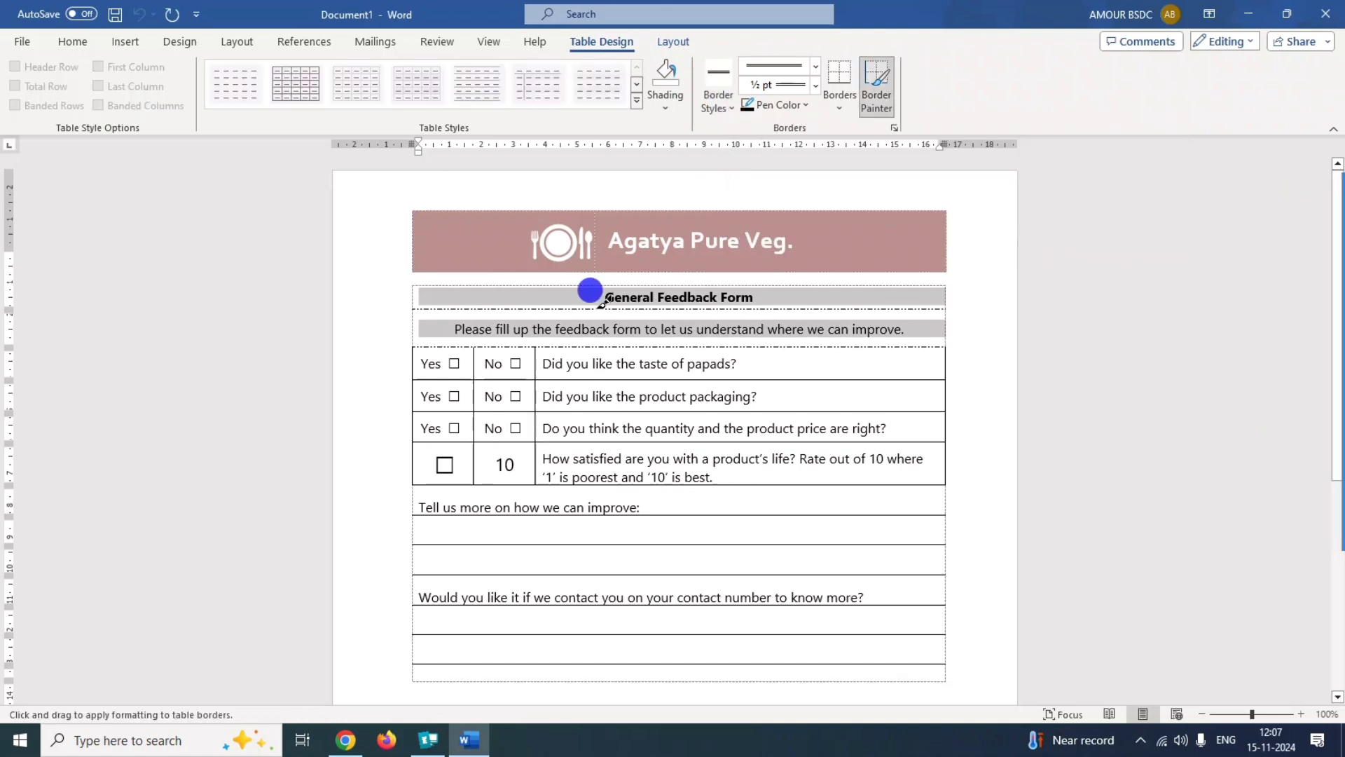
Submit the border style answer to question 7.
left_click(1309, 274)
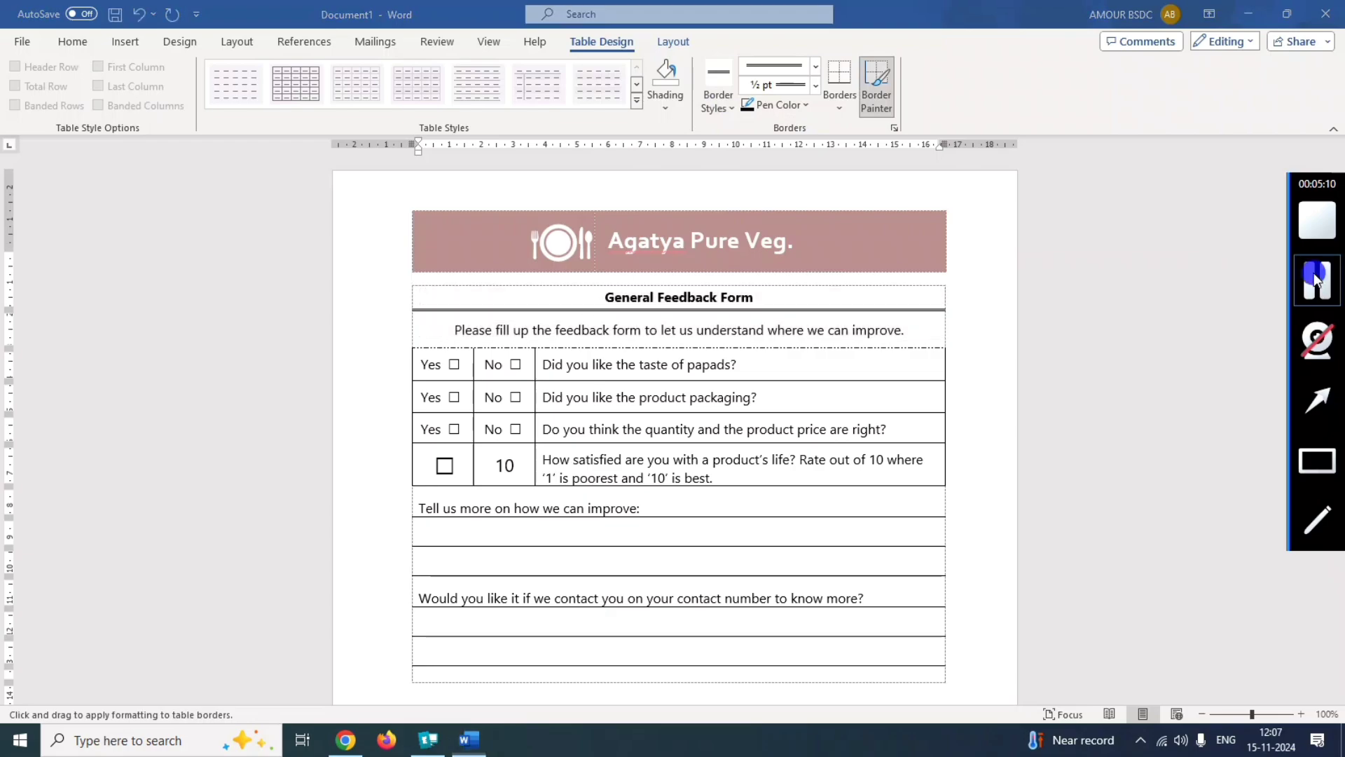
left_click(1130, 697)
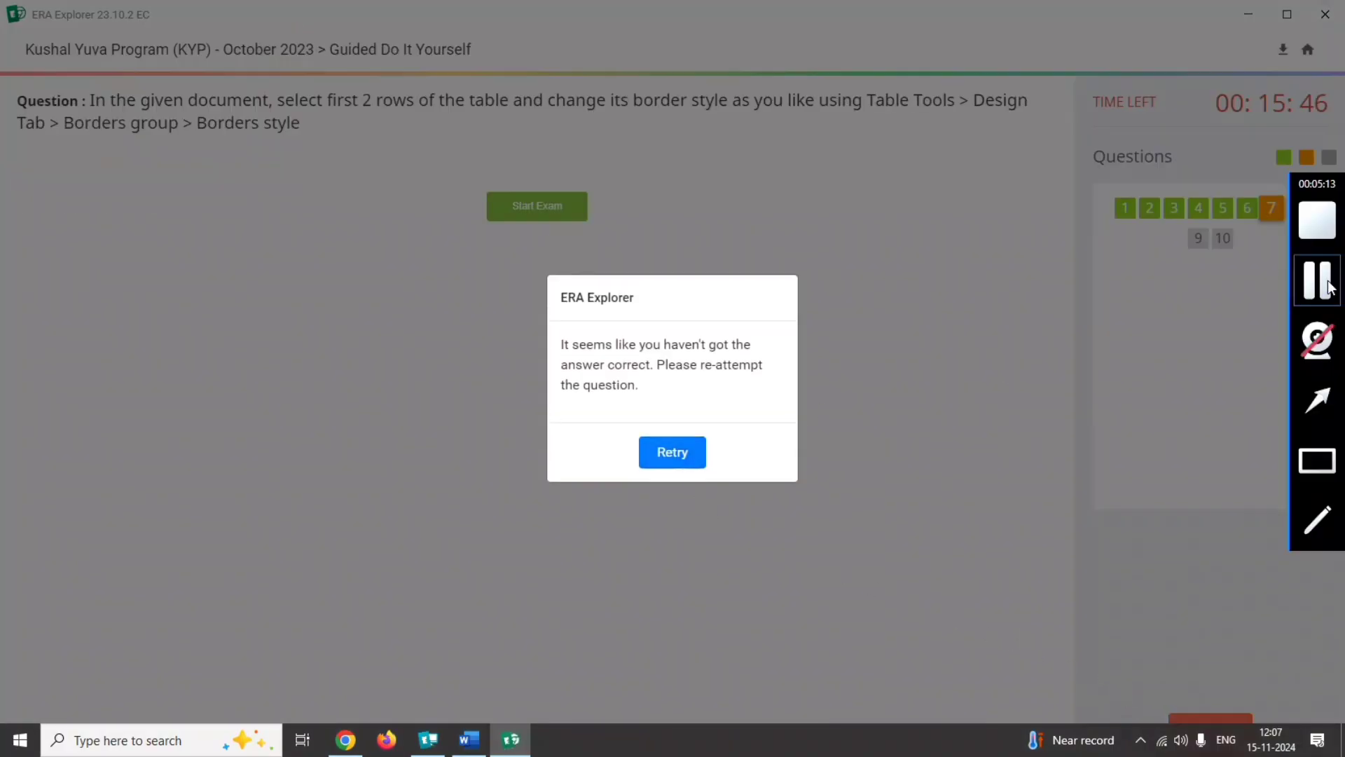
left_click(1328, 282)
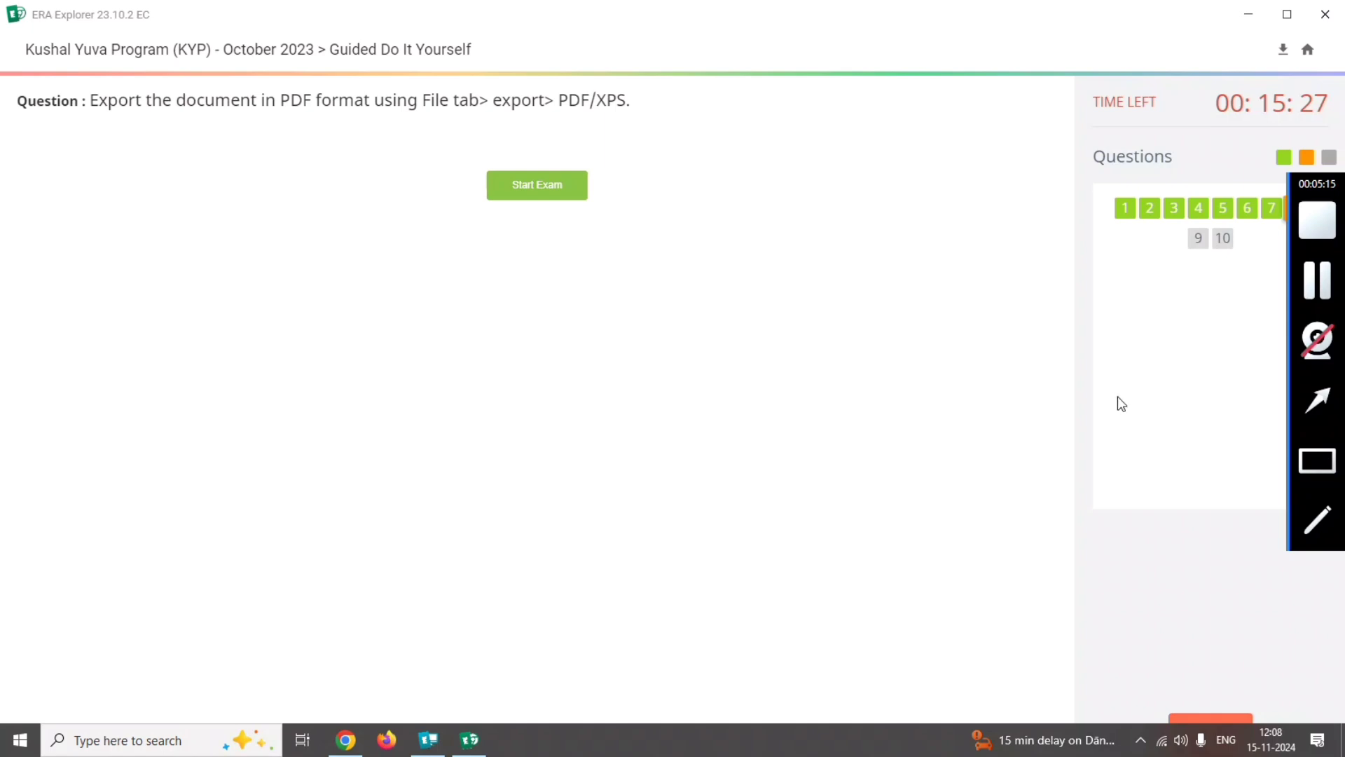
Read the PDF export requirements of question 8 and open its Word document.
left_click(1326, 465)
mouse_move(1324, 460)
left_mouse_down()
mouse_move(1204, 429)
mouse_move(598, 99)
mouse_move(335, 62)
mouse_move(31, 73)
left_mouse_up()
mouse_move(1321, 471)
mouse_move(394, 74)
left_mouse_down()
mouse_move(469, 99)
mouse_move(645, 120)
left_mouse_up()
left_click_drag(273, 90, 339, 102)
left_click(520, 190)
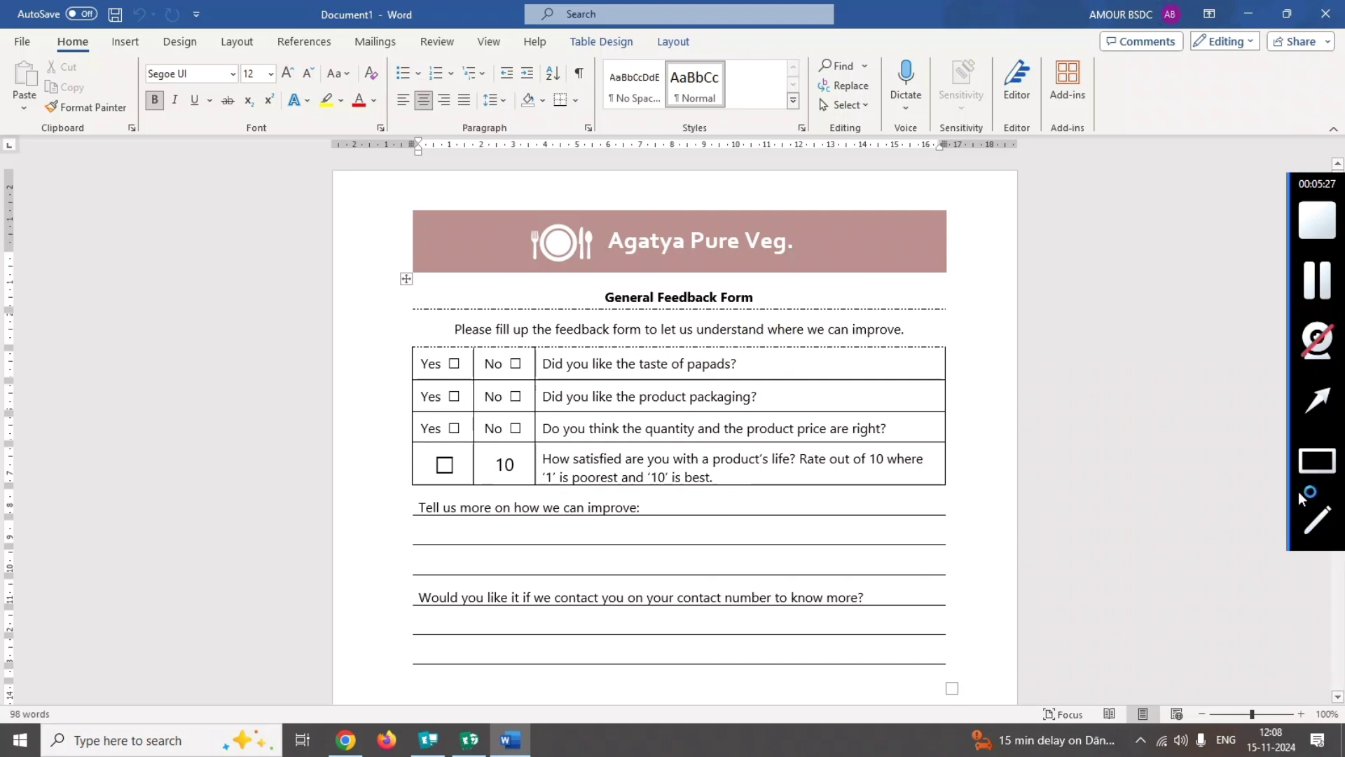
Open the export options for the General Feedback Form document and begin creating a PDF/XPS document.
mouse_move(301, 405)
left_mouse_down()
mouse_move(37, 88)
mouse_move(21, 38)
left_mouse_up()
left_click(23, 41)
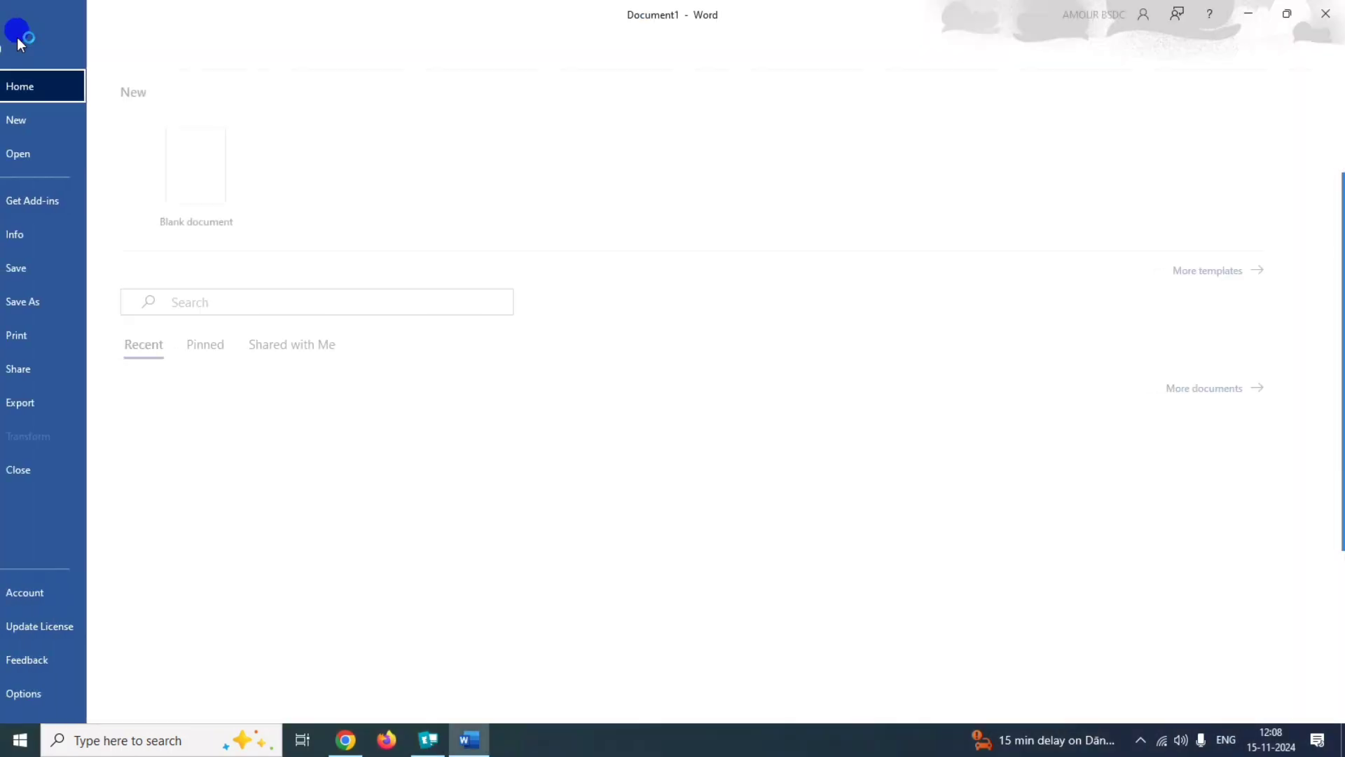
mouse_move(1342, 378)
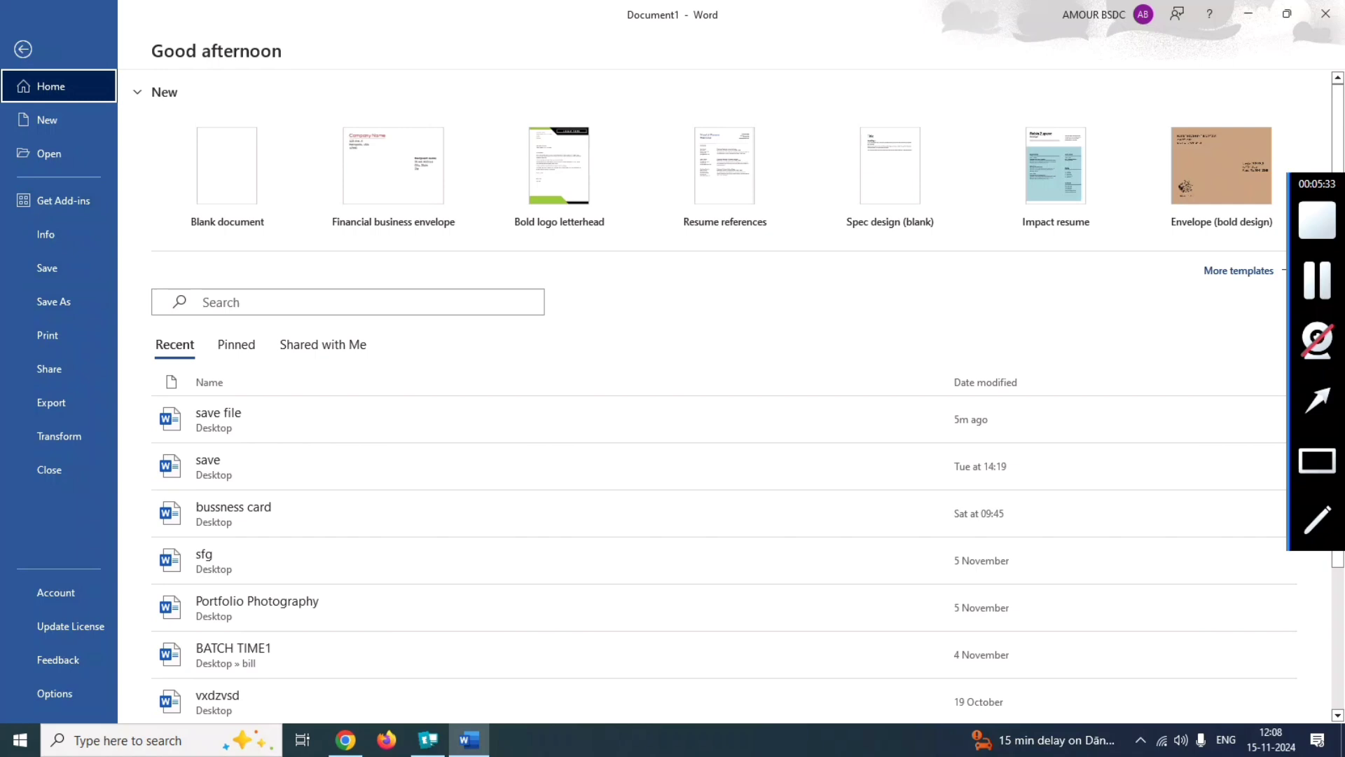
left_click(1317, 461)
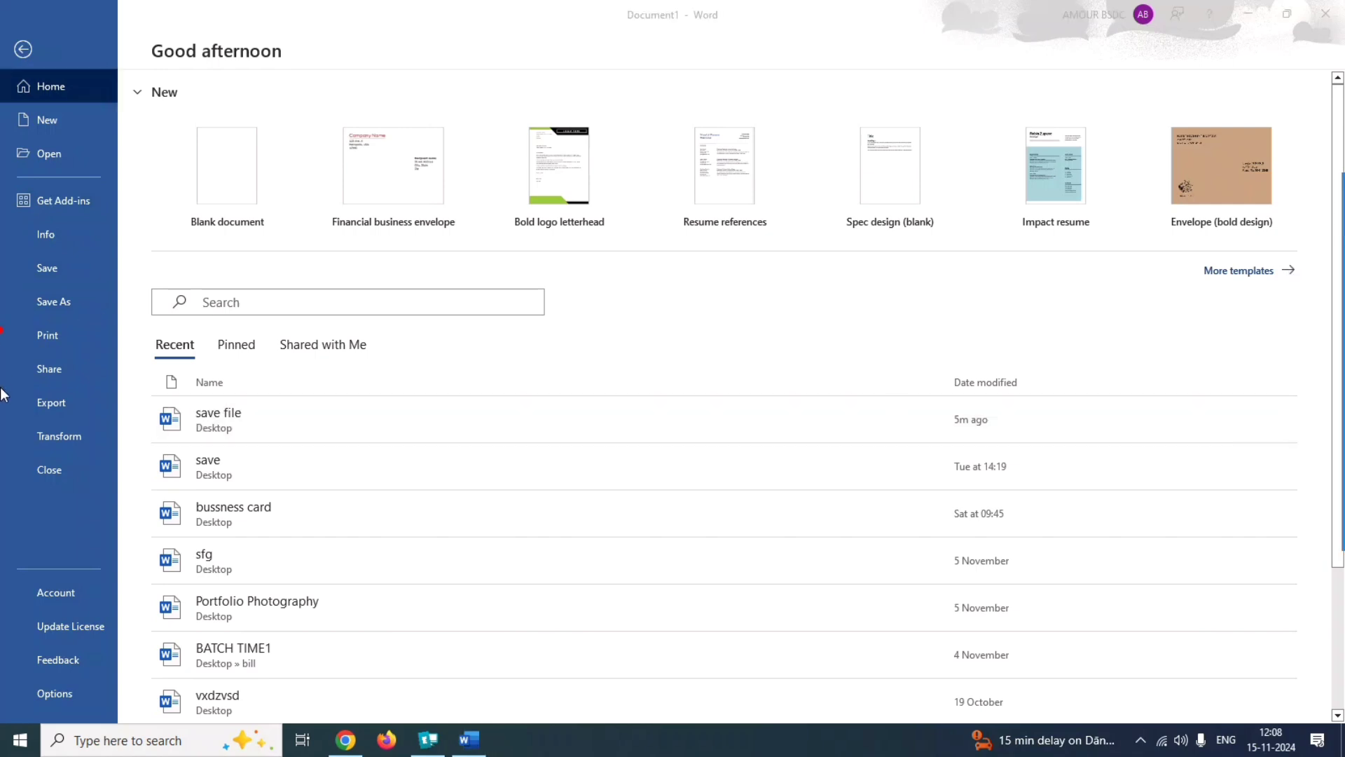
left_click(60, 417)
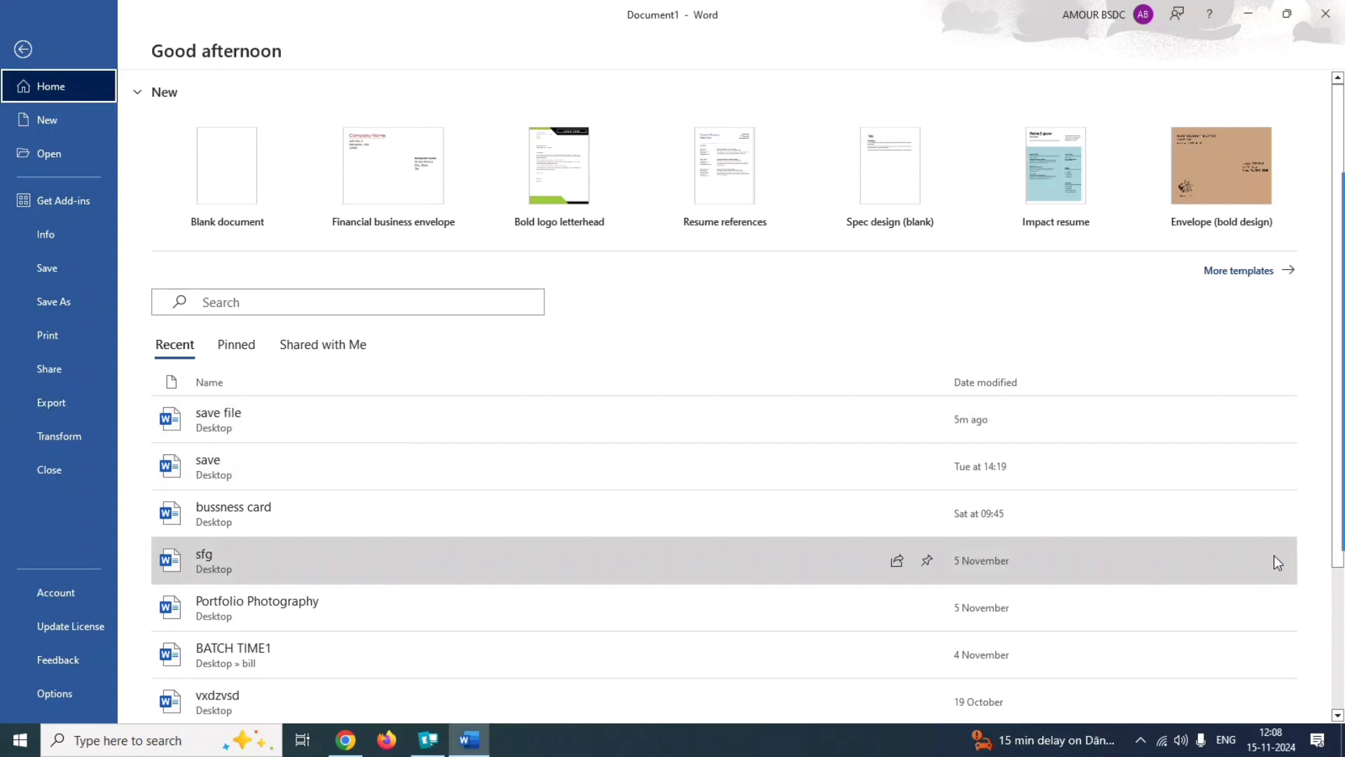
mouse_move(1343, 443)
left_click(1317, 461)
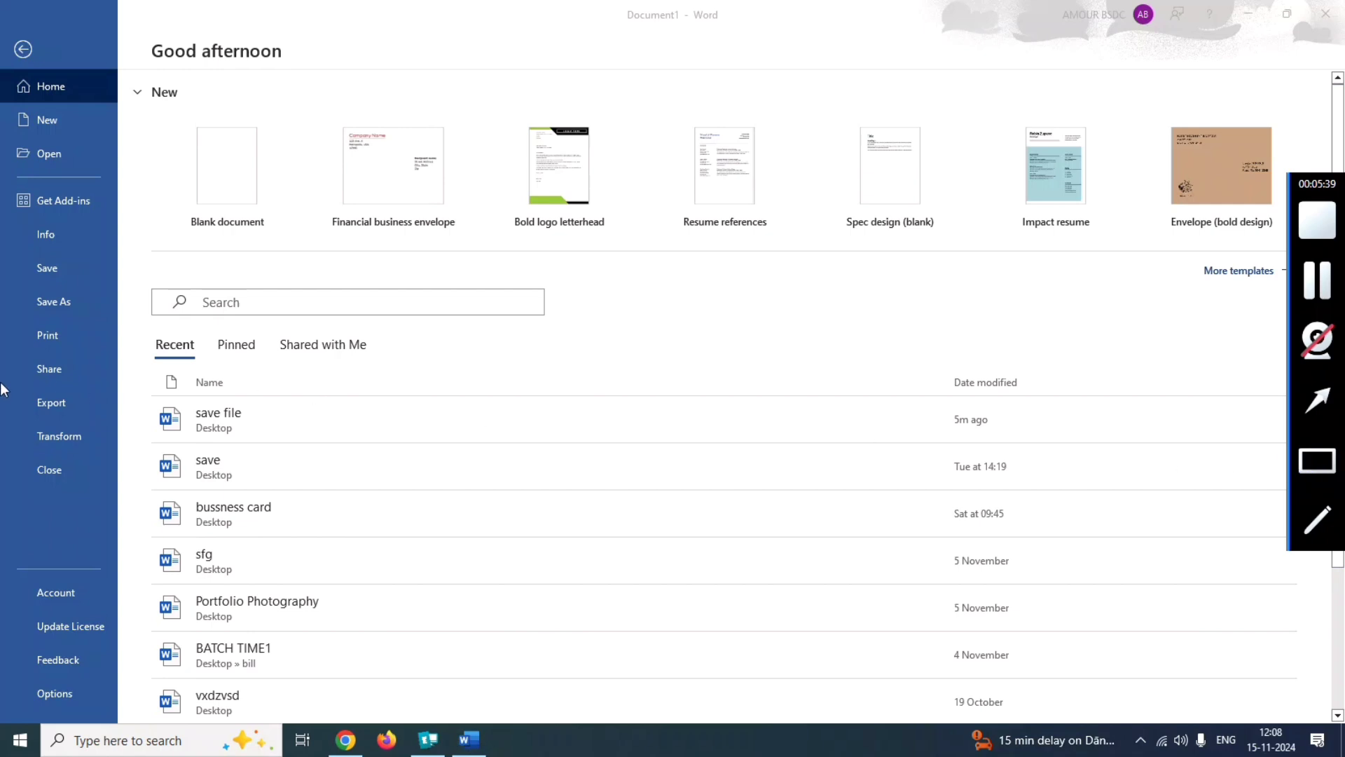
left_click_drag(3, 378, 136, 424)
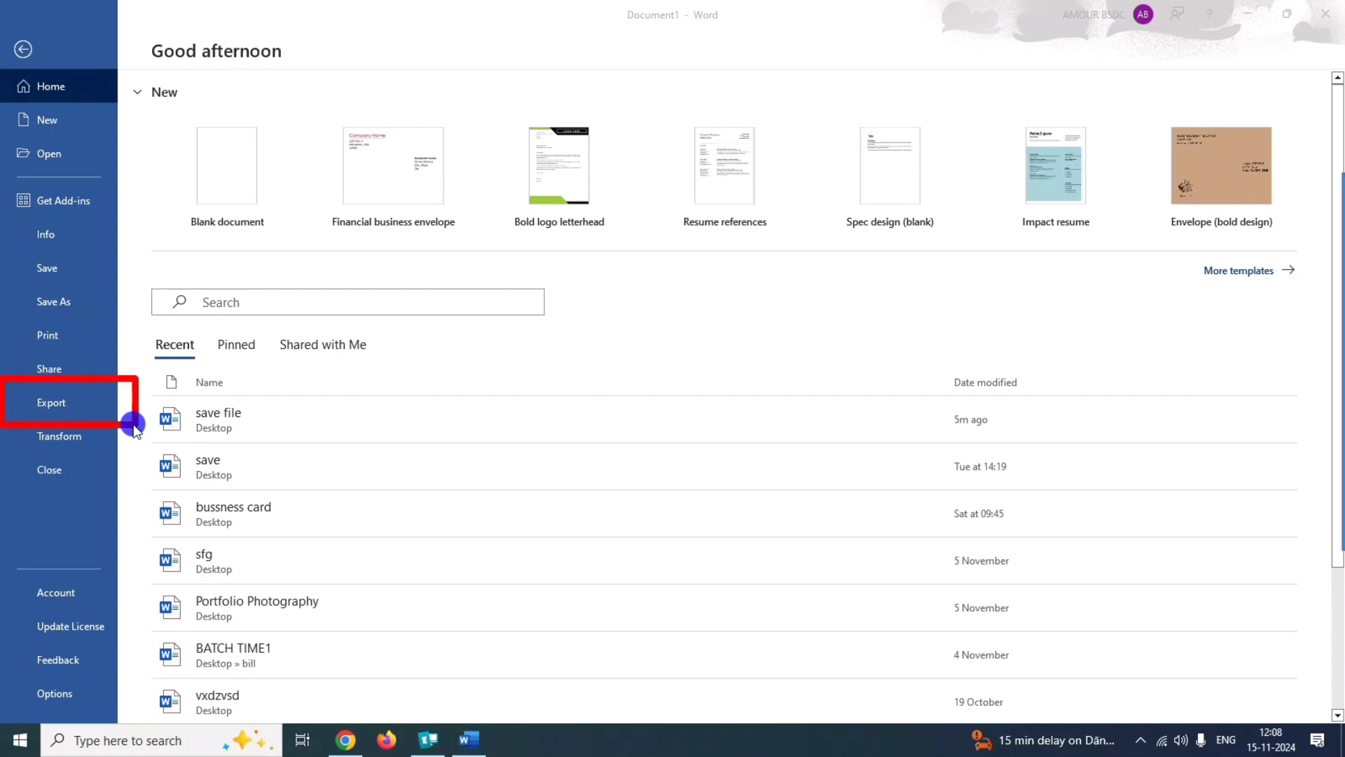
left_click(55, 402)
mouse_move(1343, 540)
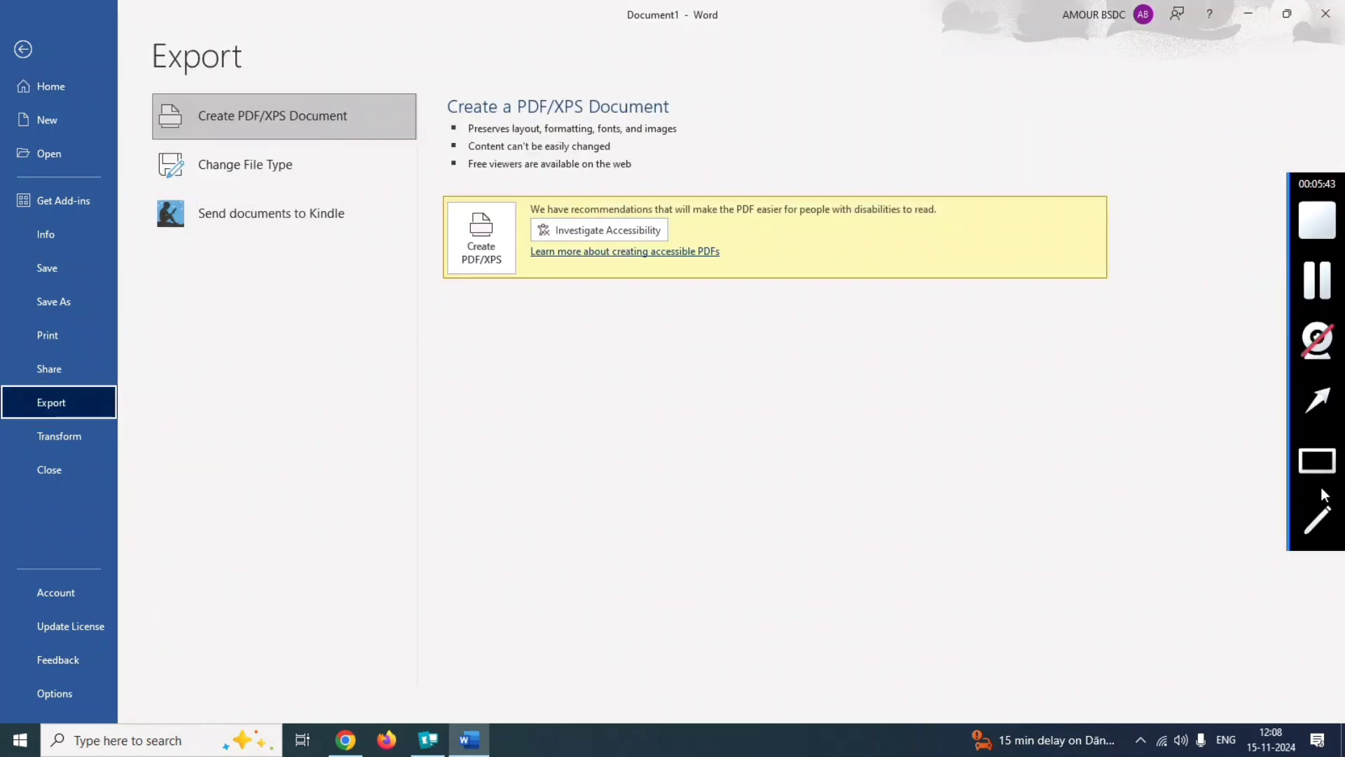
left_click(1317, 461)
left_click_drag(428, 178, 532, 311)
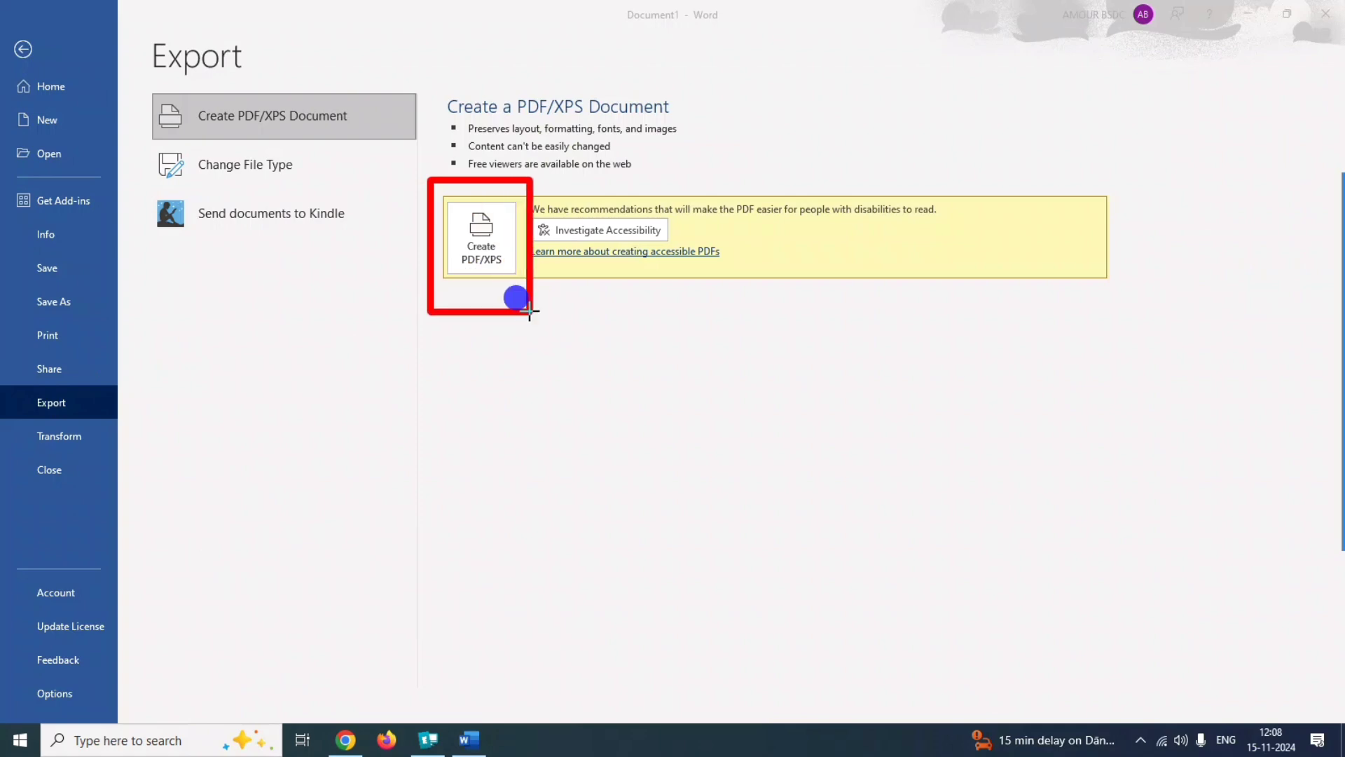
left_click(488, 258)
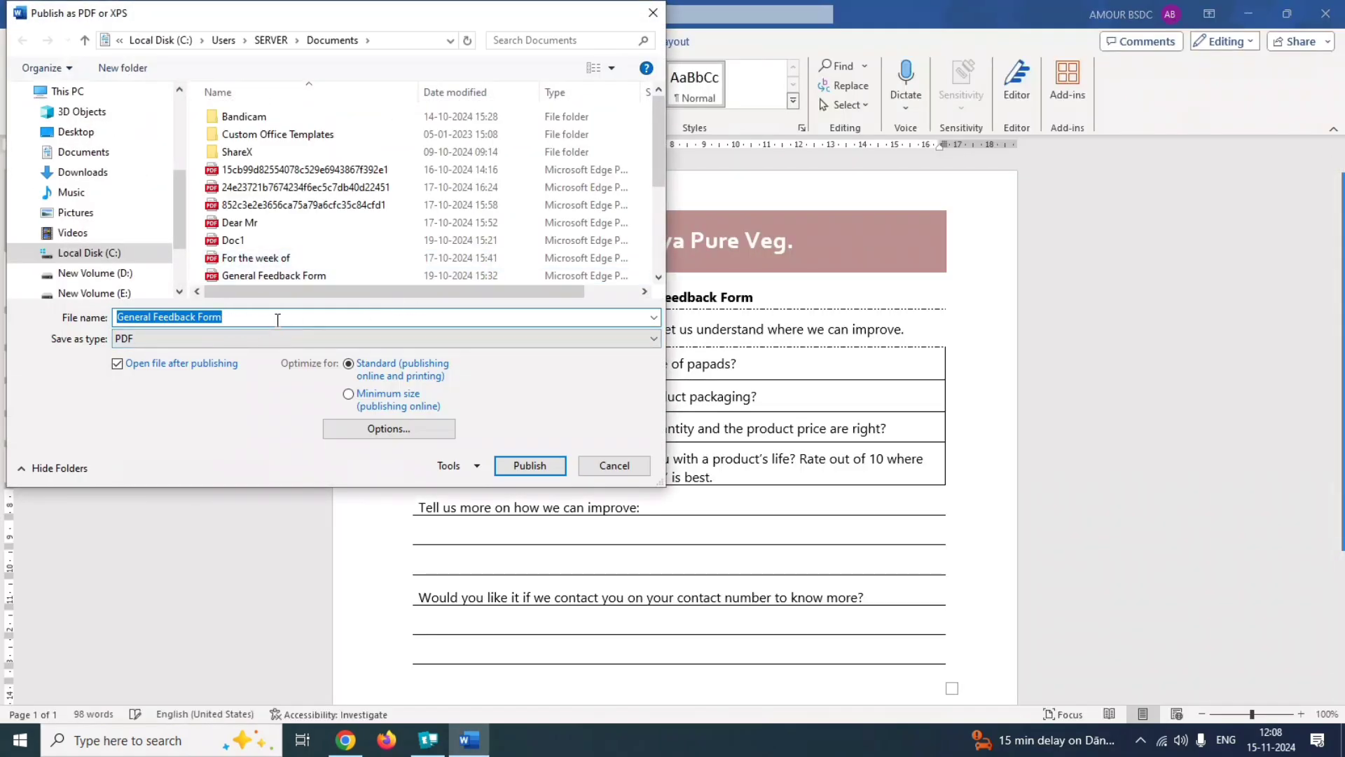
Publish the form as the PDF General Feedback Form in the Documents folder, replacing the existing file.
left_click(1314, 470)
left_click_drag(481, 440, 579, 489)
left_click(545, 466)
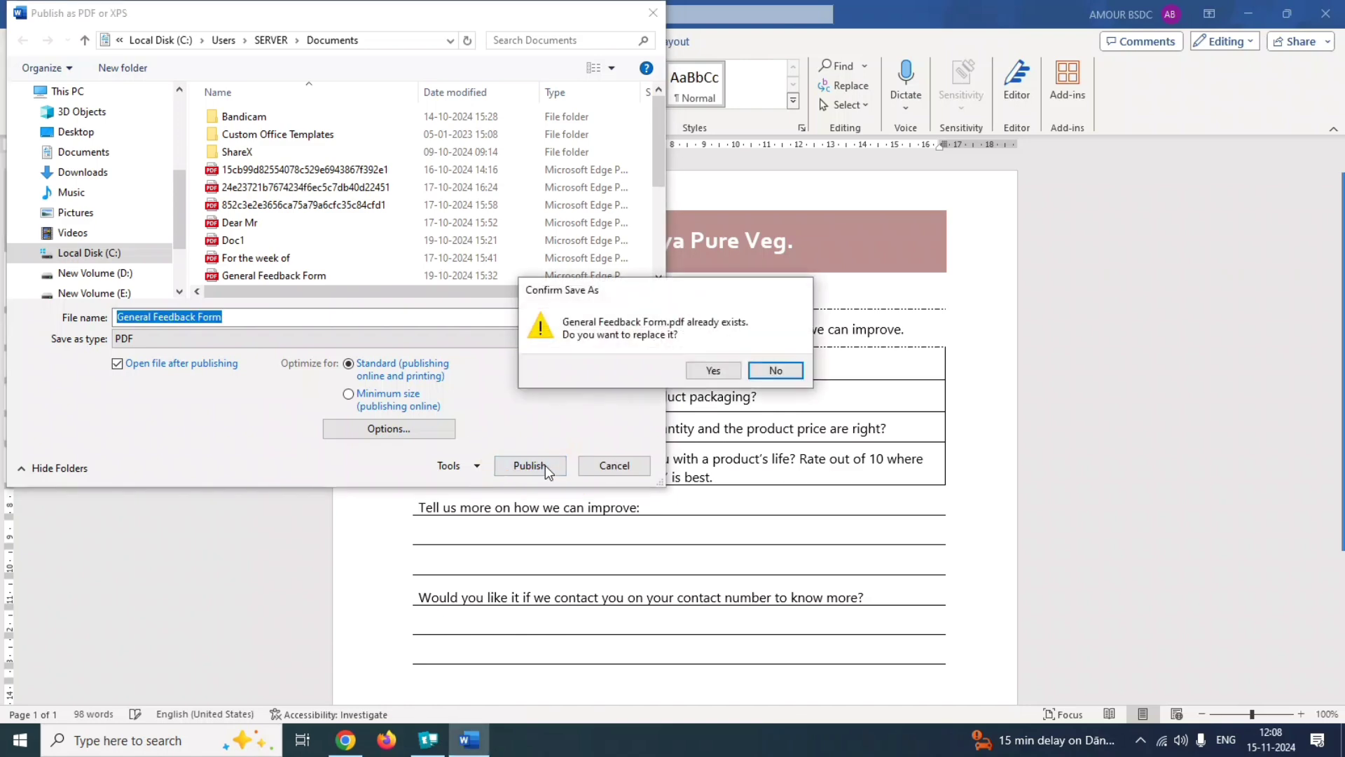
left_click(688, 371)
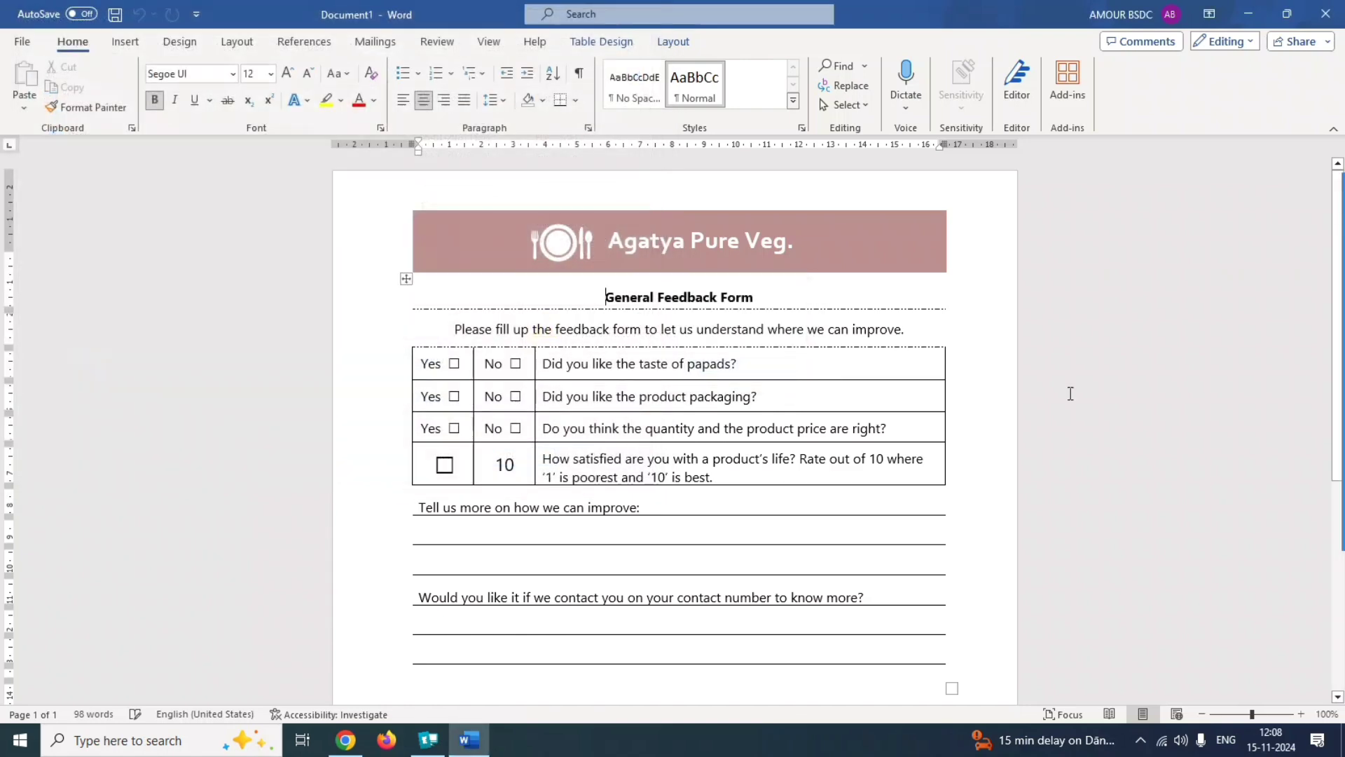
Submit the PDF export answer to question 8.
mouse_move(1316, 406)
left_click(1317, 273)
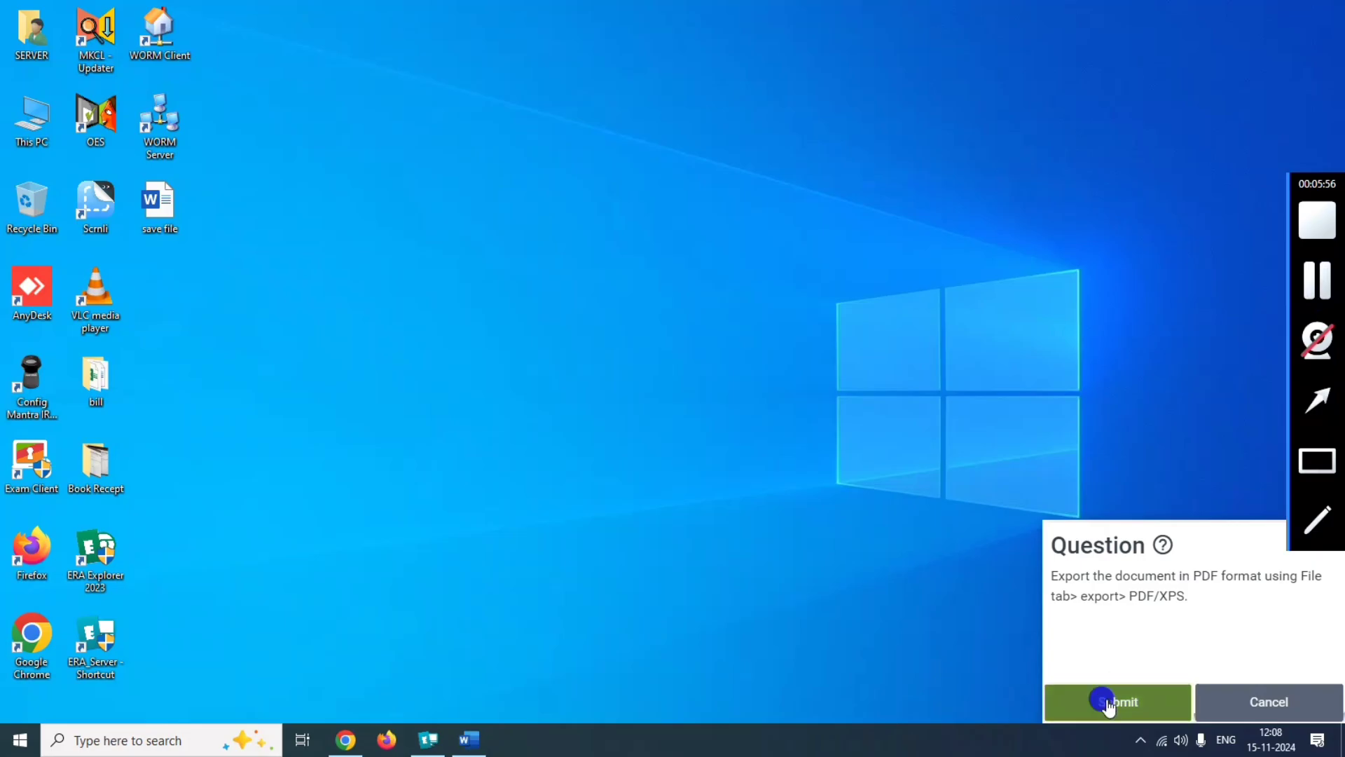
left_click(1107, 700)
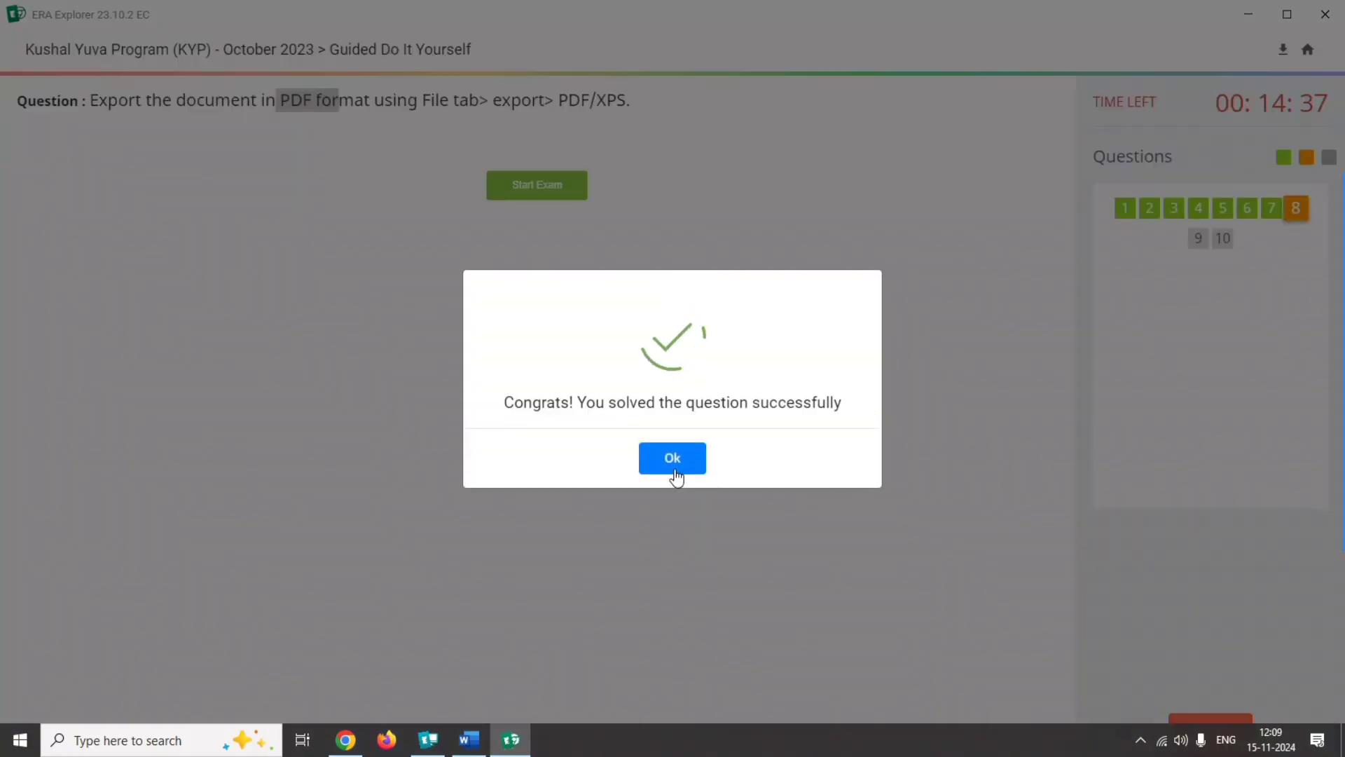
left_click(674, 476)
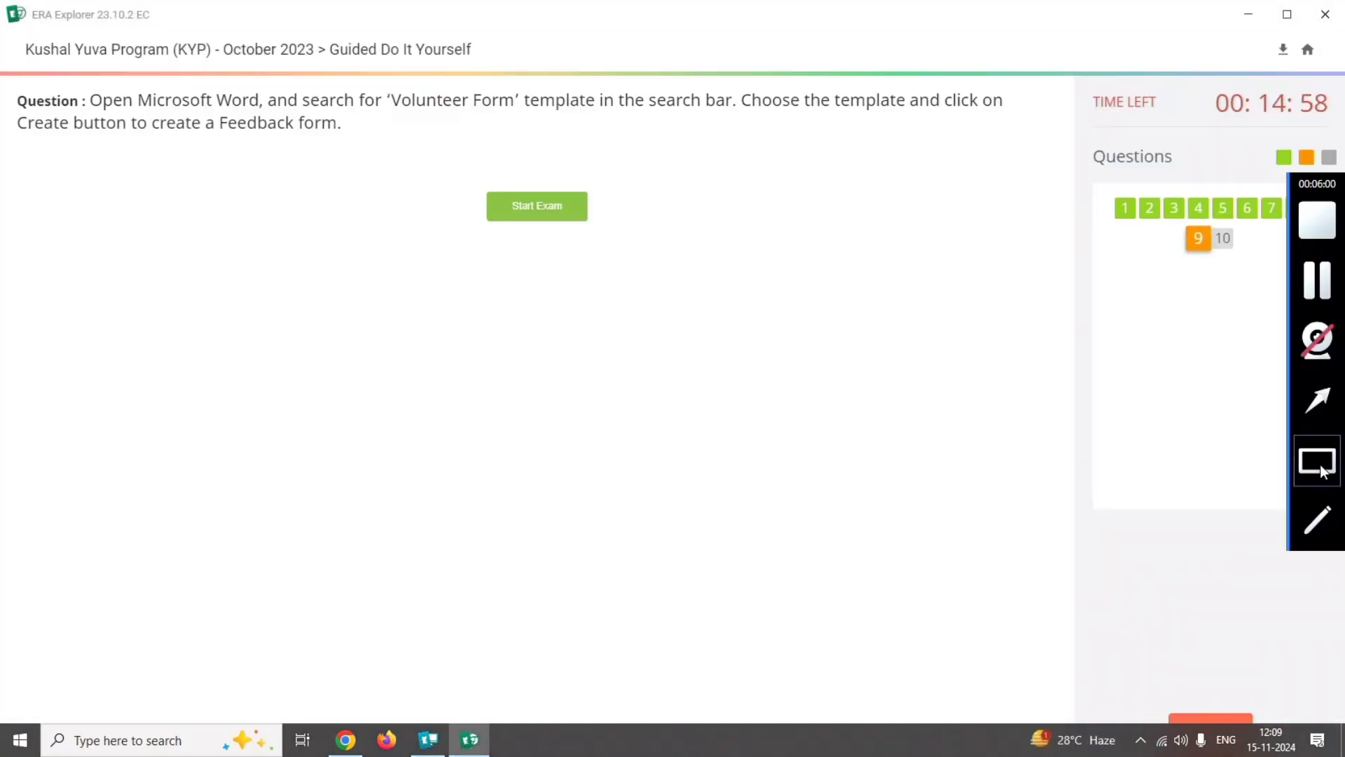
Read the Volunteer Form template instructions of question 9 and start its task.
mouse_move(95, 87)
left_mouse_down()
mouse_move(465, 115)
mouse_move(829, 117)
mouse_move(766, 123)
mouse_move(725, 113)
mouse_move(995, 105)
left_mouse_up()
left_click_drag(28, 124, 324, 133)
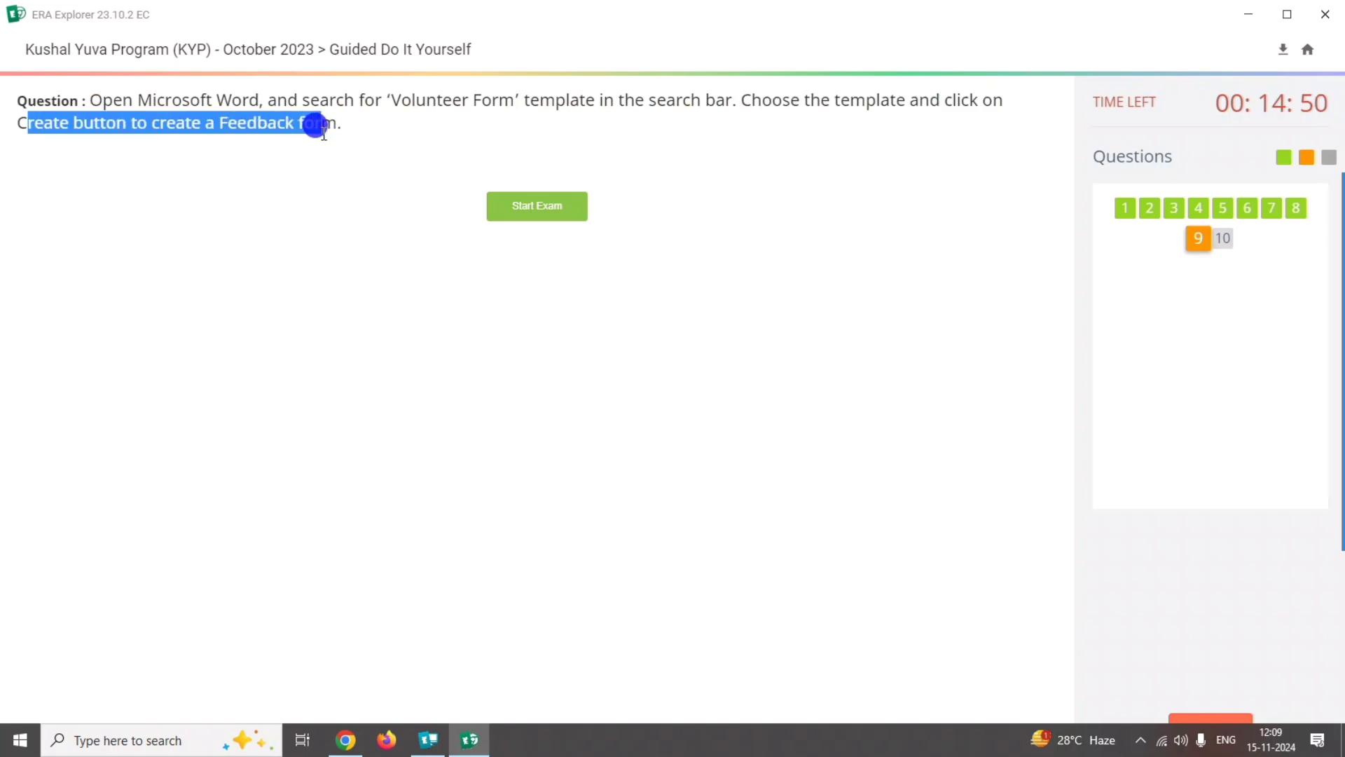
left_click(563, 217)
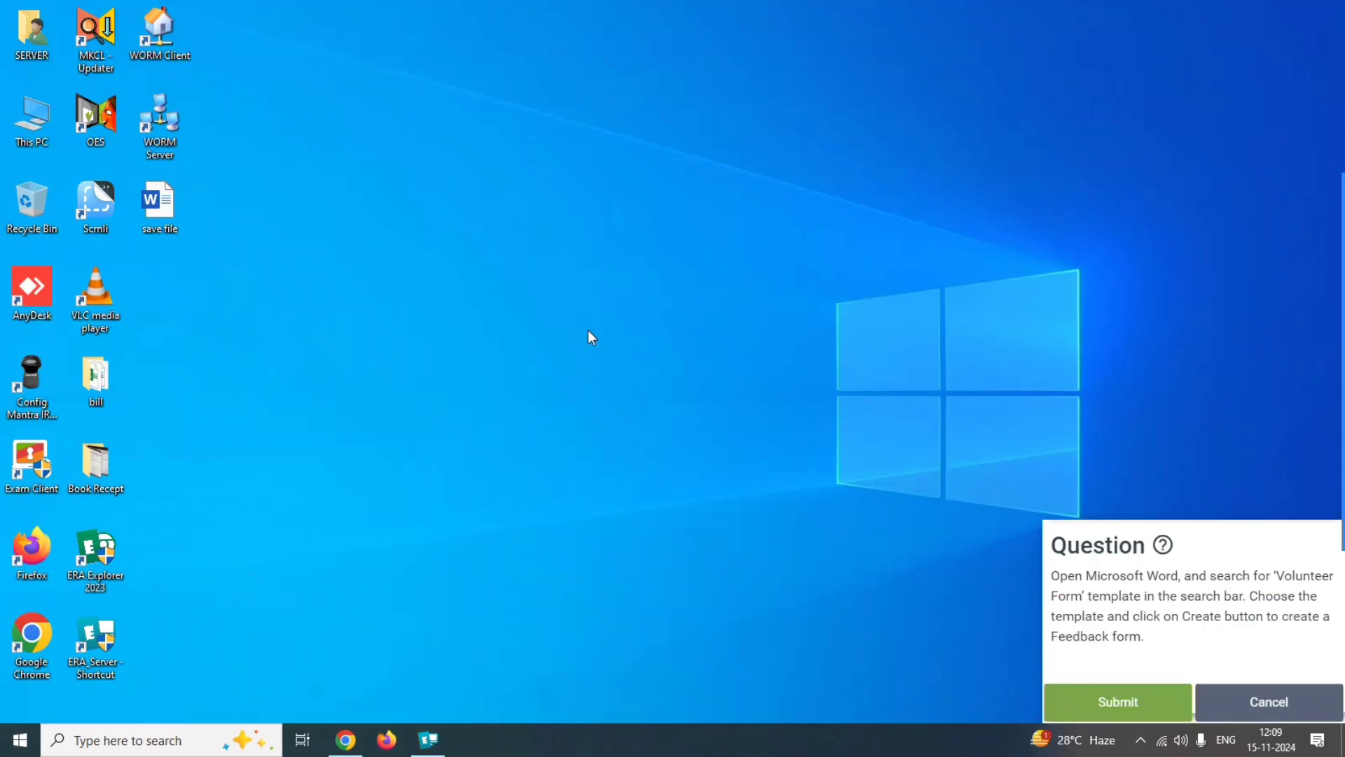
Find and launch Word from the Windows search and open its list of templates for new documents.
mouse_move(1333, 369)
left_click(1329, 402)
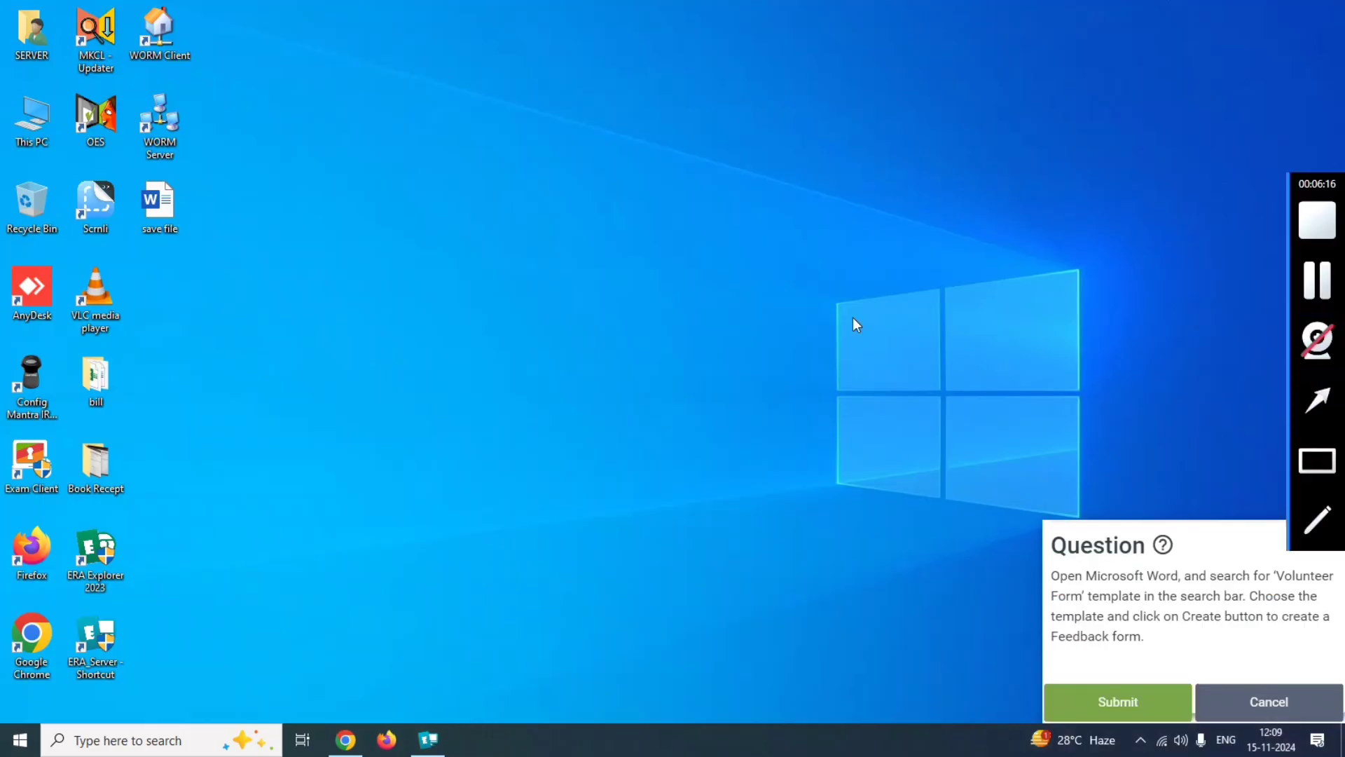
left_click_drag(807, 282, 123, 741)
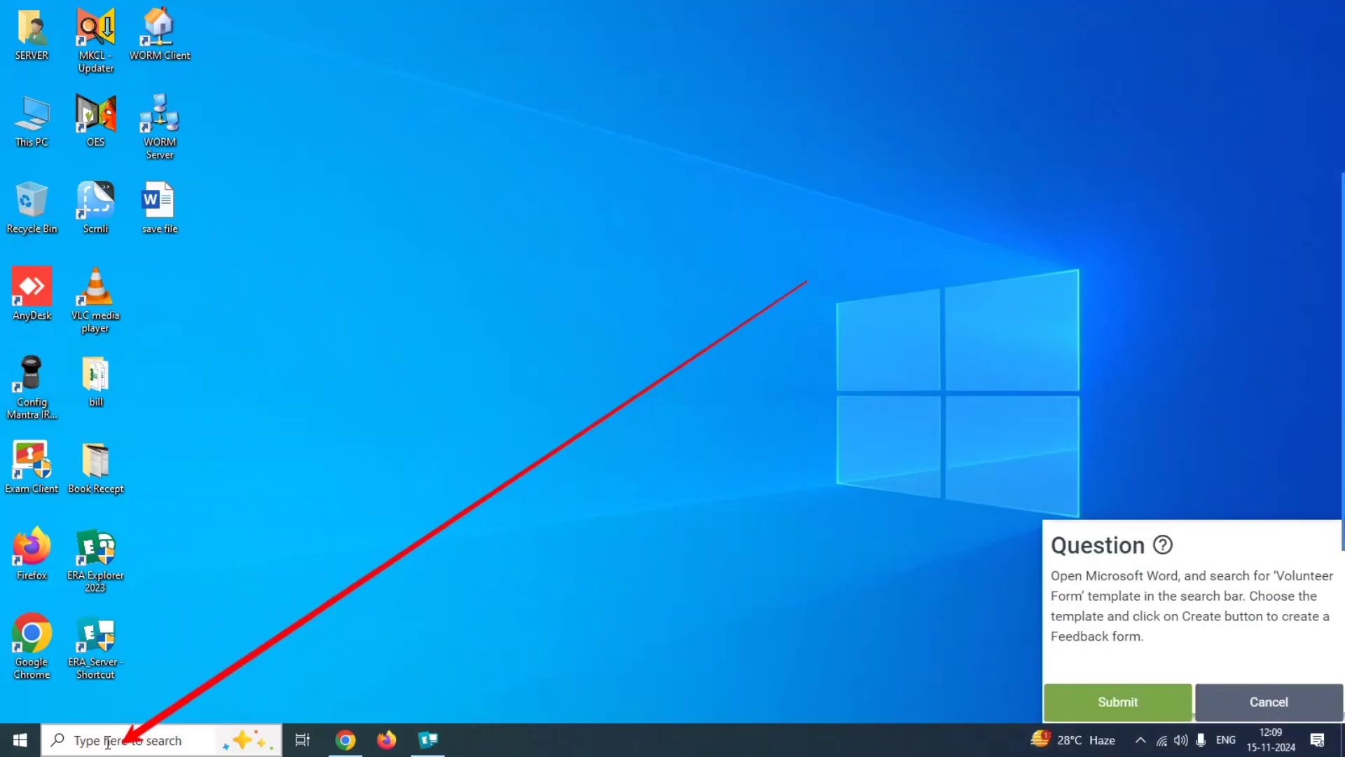
left_click(108, 732)
type("word")
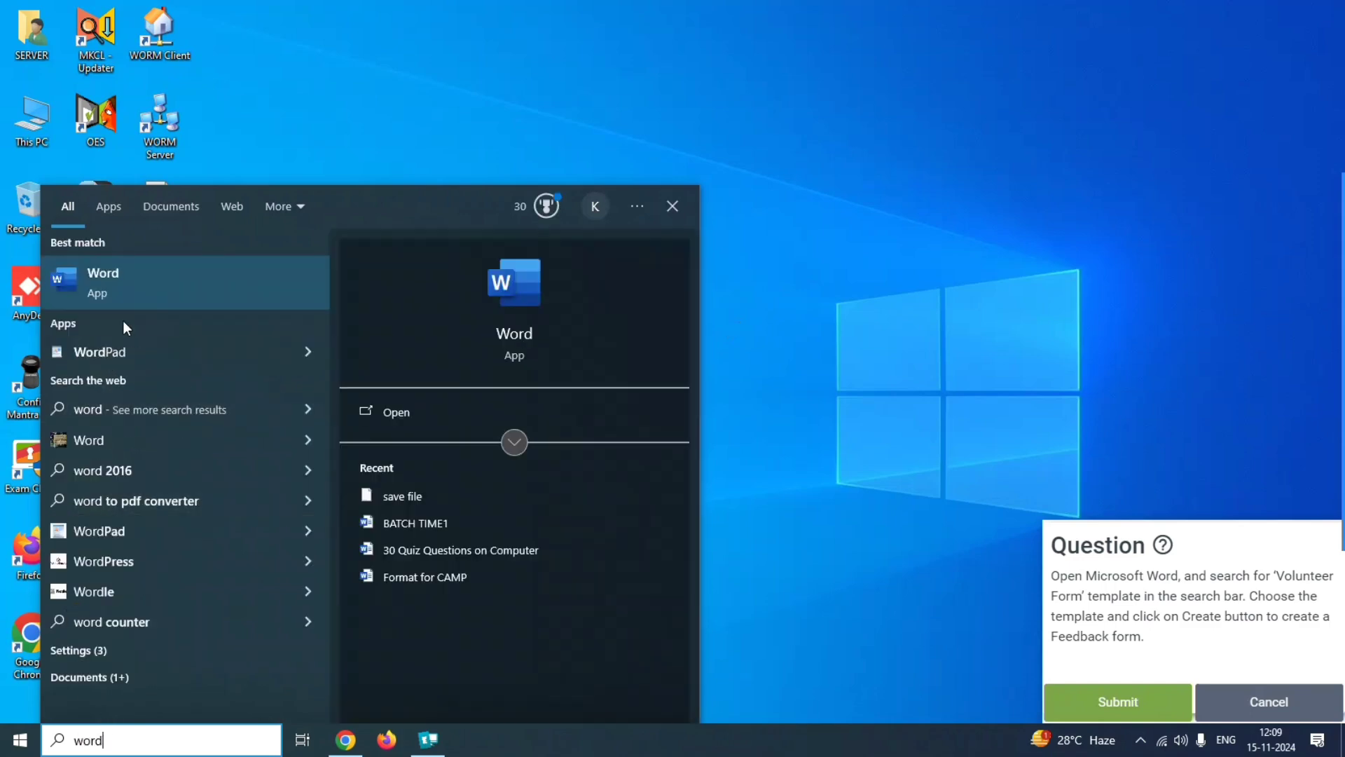
left_click(141, 288)
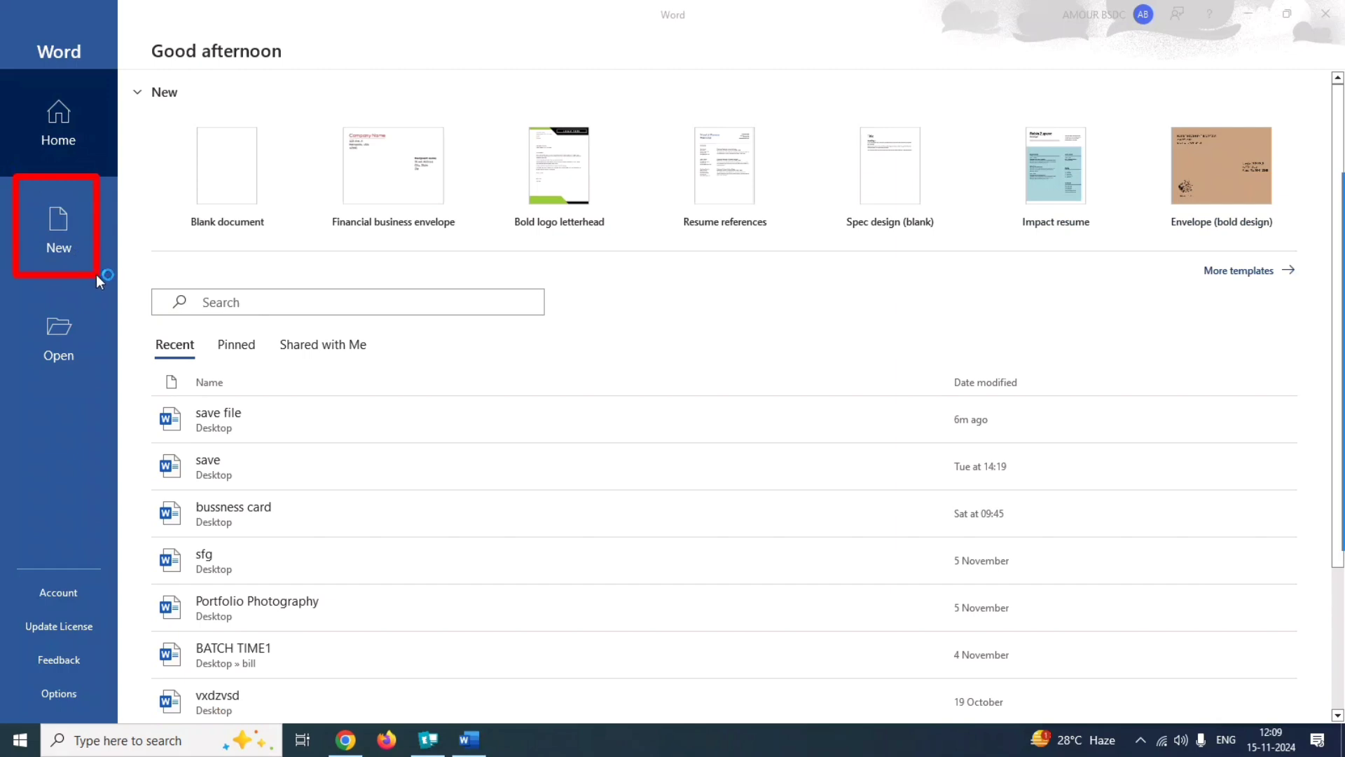
left_click(59, 228)
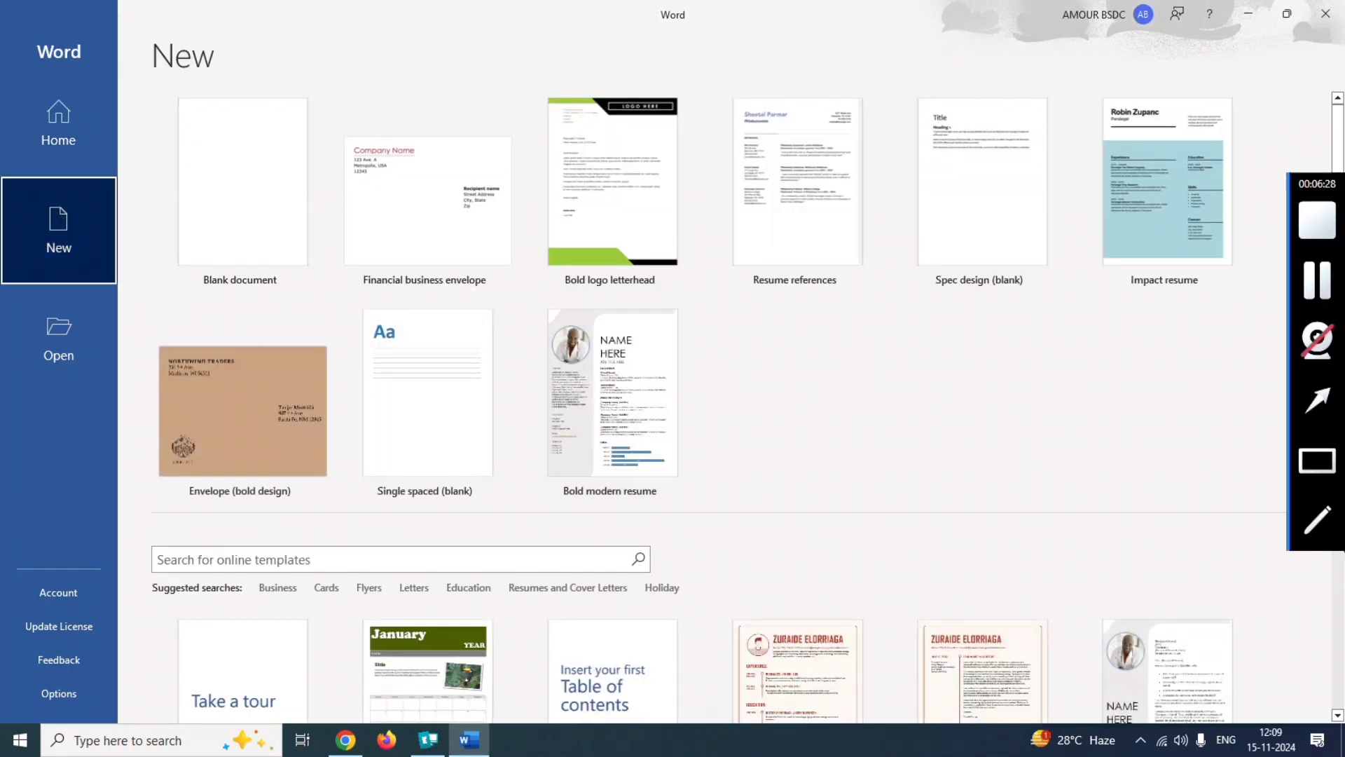
Search the online templates for "volenteer form" and return to the list of new document templates.
mouse_move(132, 540)
left_mouse_down()
mouse_move(356, 599)
mouse_move(367, 587)
left_mouse_up()
left_click(210, 559)
type("volenteer form")
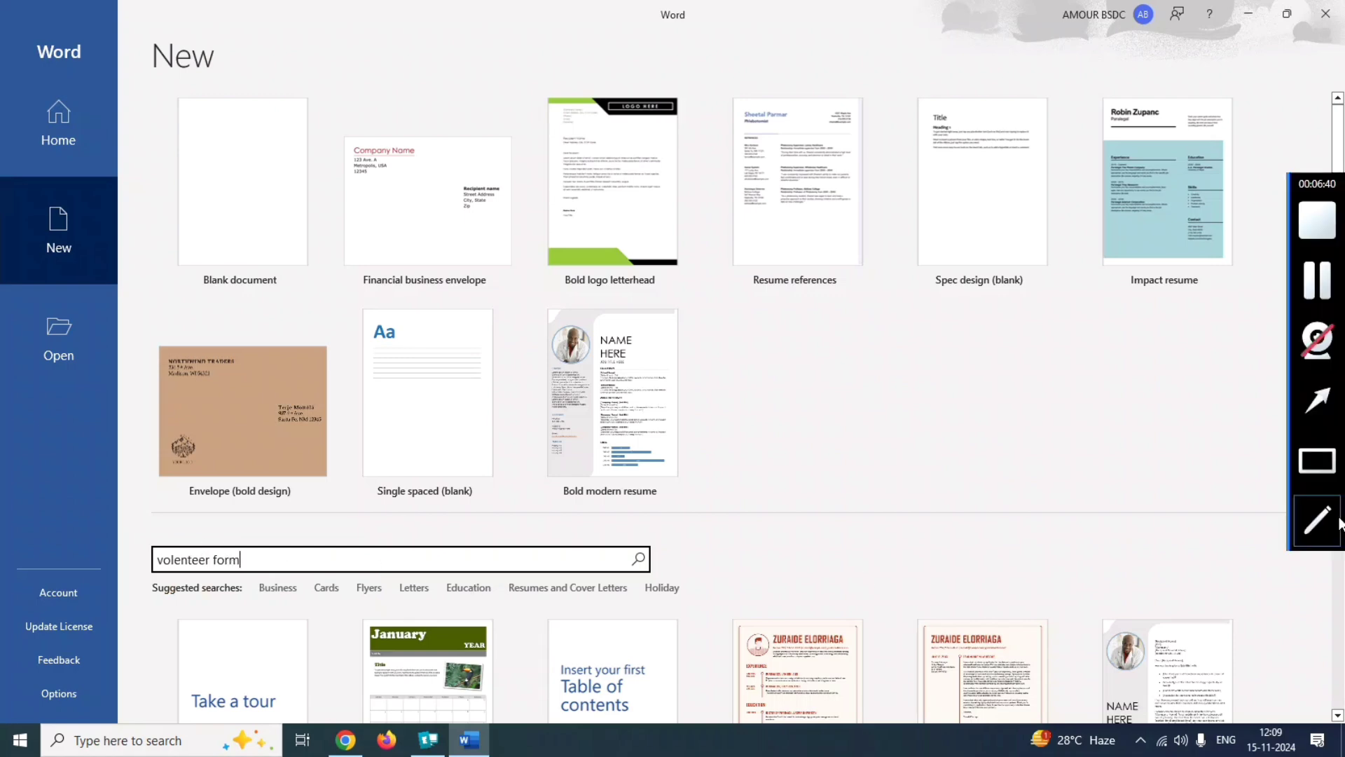
left_click(1317, 460)
left_click_drag(615, 519, 669, 590)
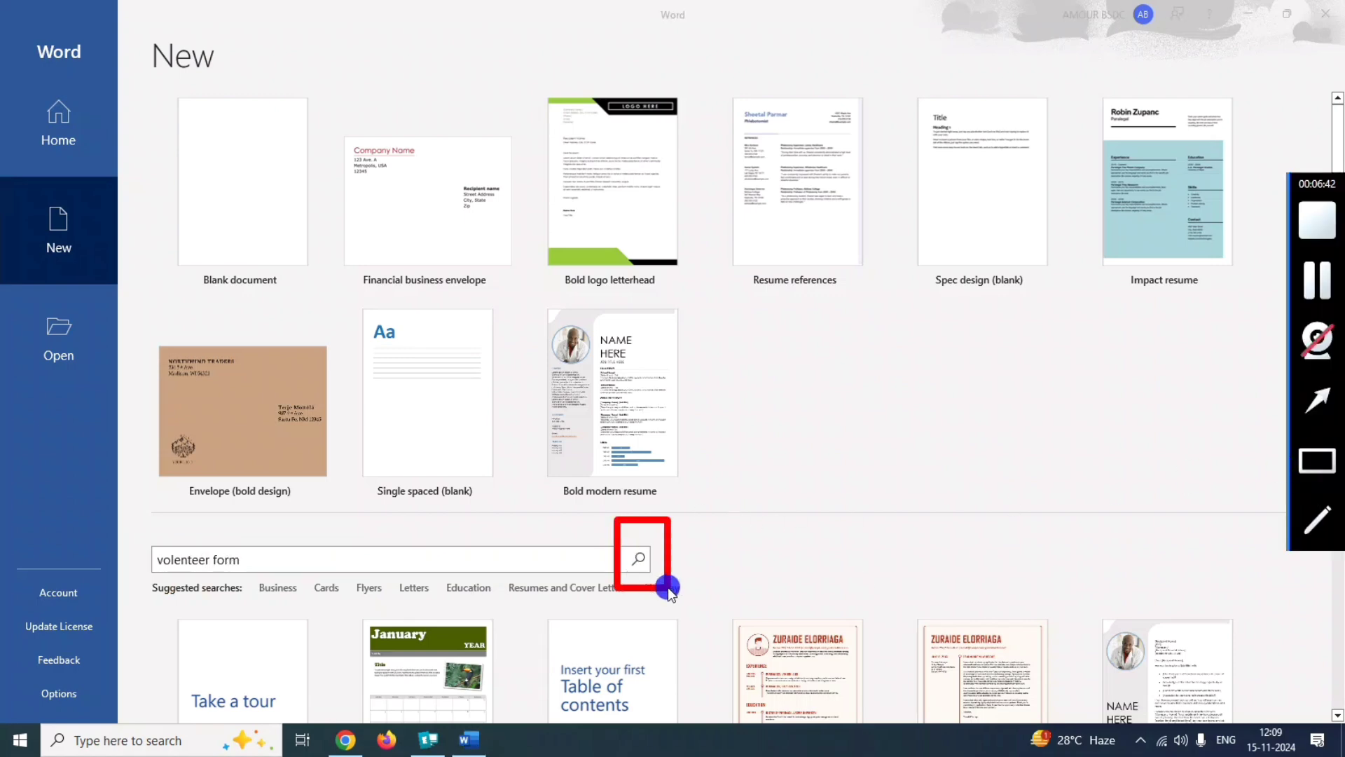
left_click(634, 559)
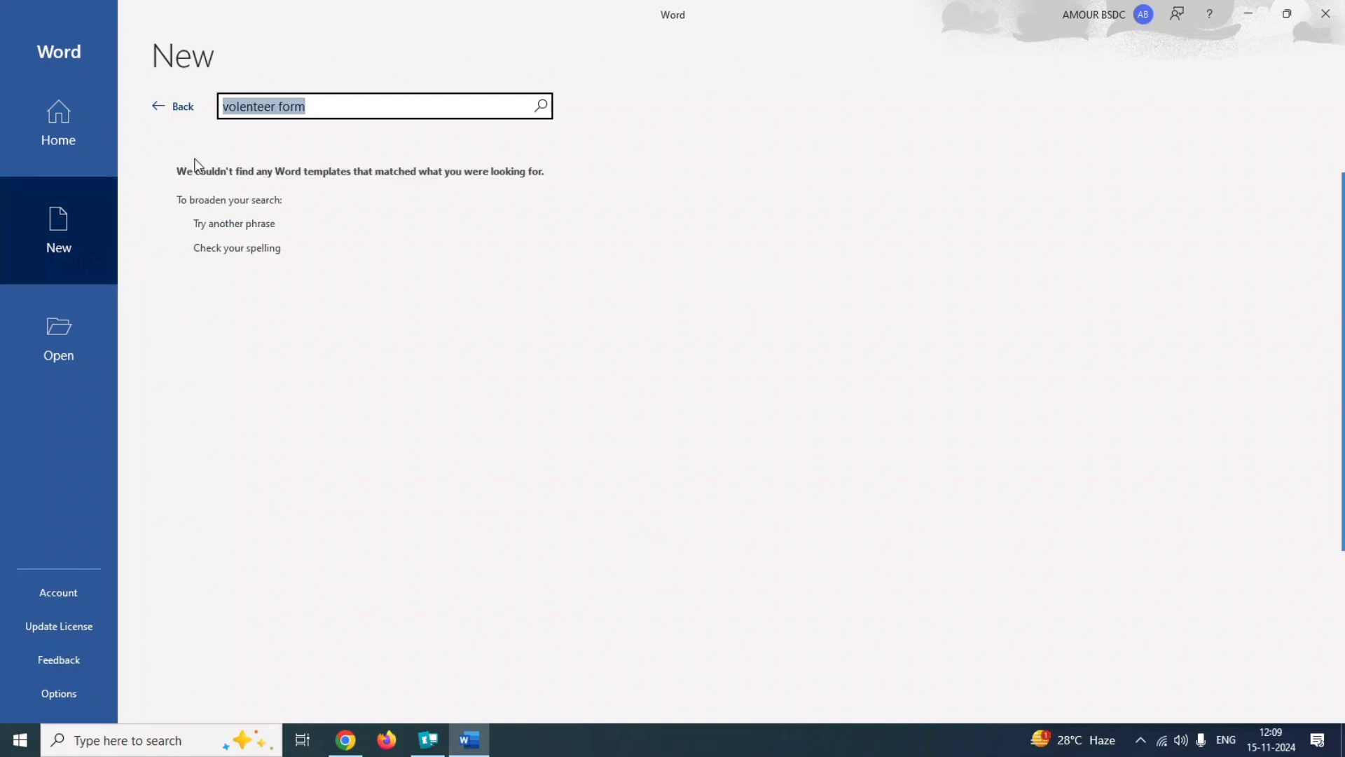
mouse_move(1324, 343)
left_click(1311, 457)
left_click_drag(132, 73, 221, 144)
left_click(188, 111)
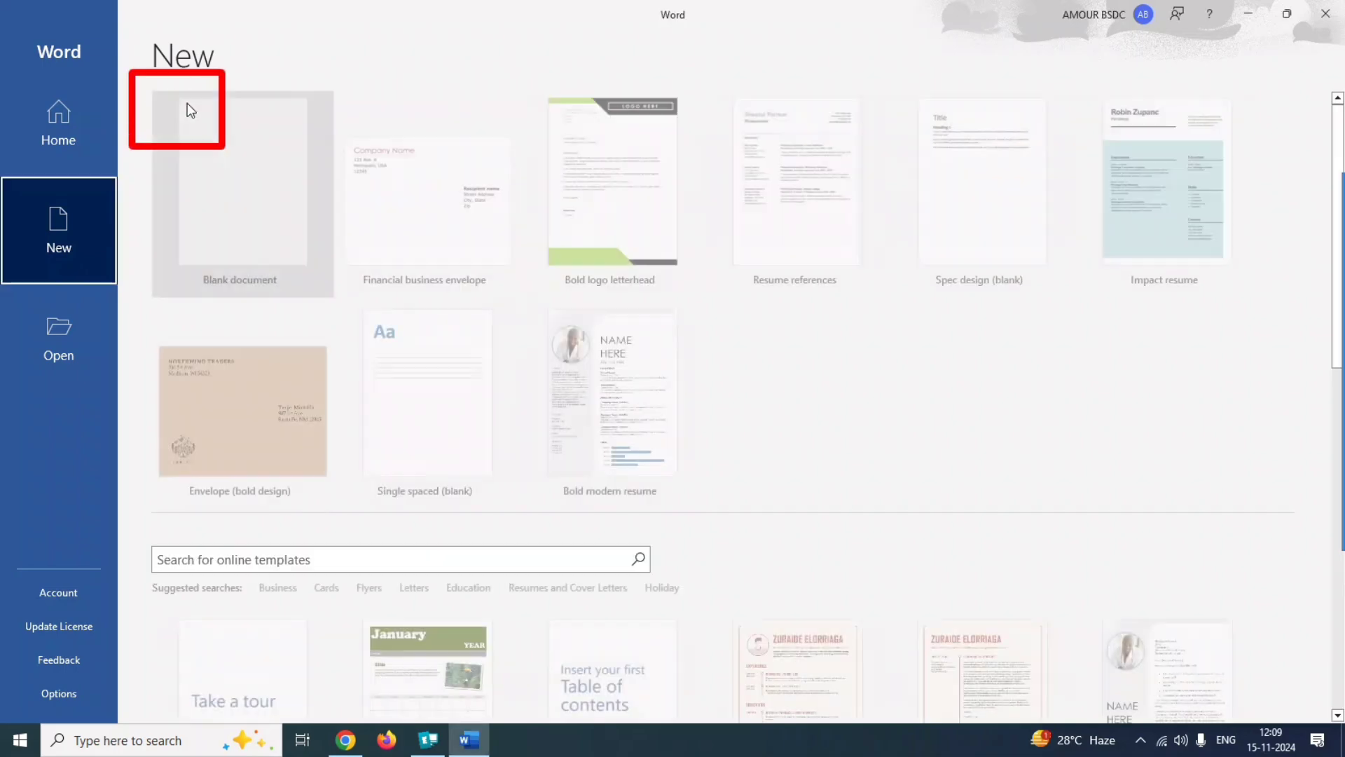
Create a new document from the Financial business envelope template.
mouse_move(1317, 392)
left_click(1311, 459)
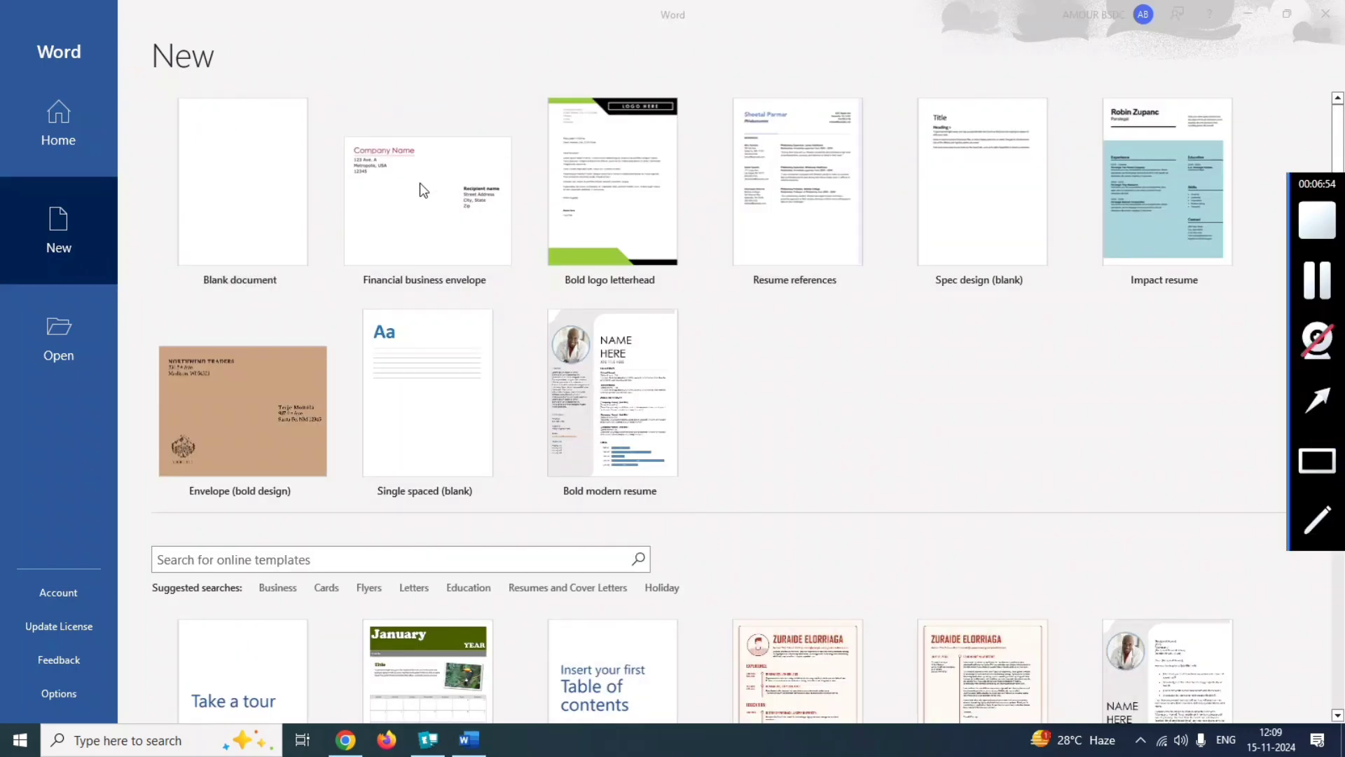
left_click_drag(327, 108, 549, 303)
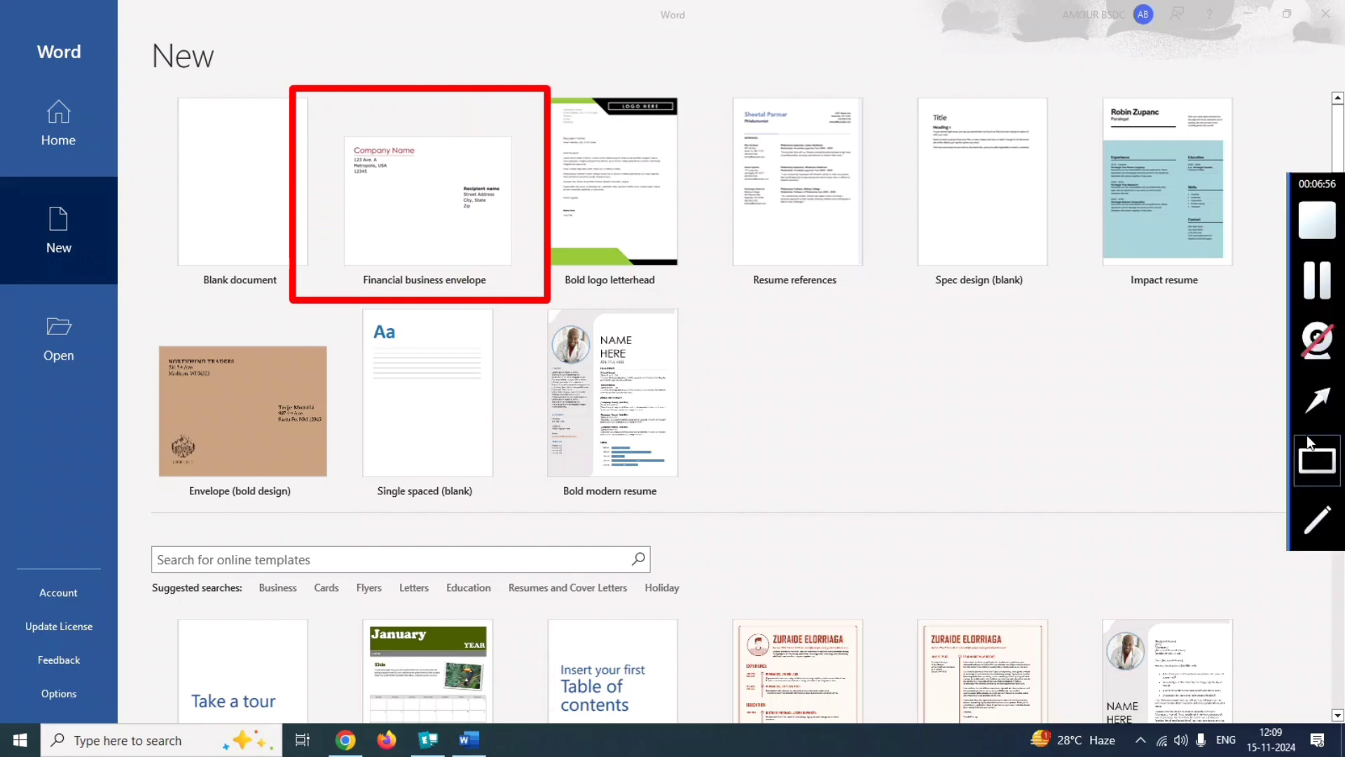
left_click(1322, 507)
left_click_drag(337, 190, 348, 213)
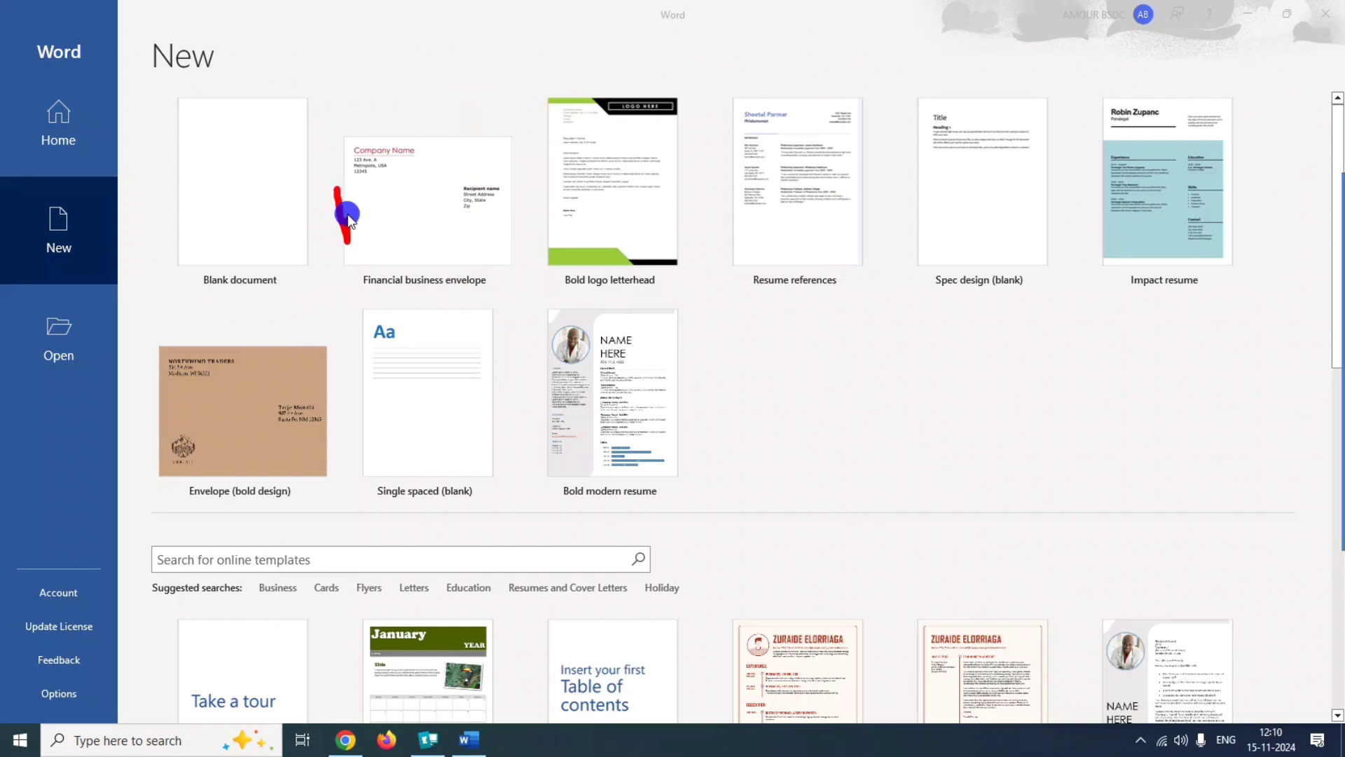
left_click(336, 188)
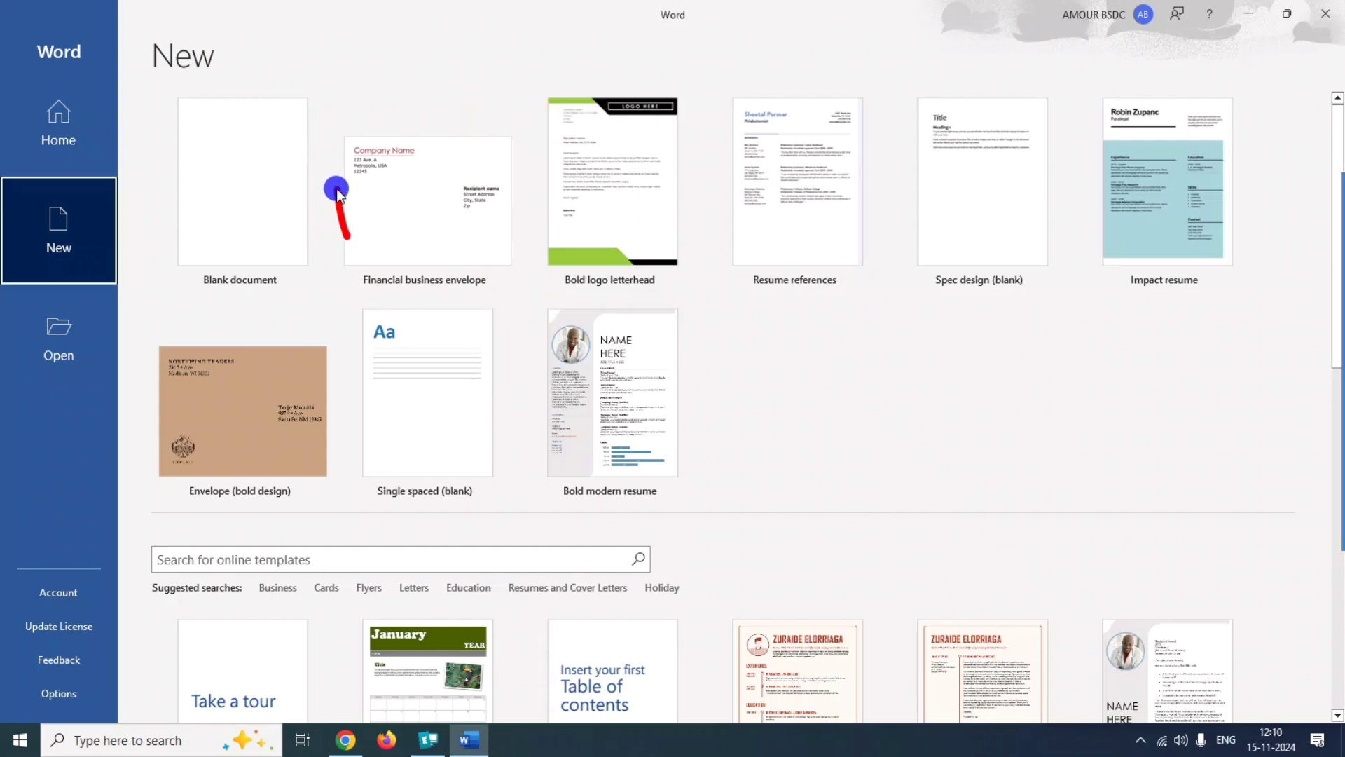
left_click(386, 204)
right_click(386, 203)
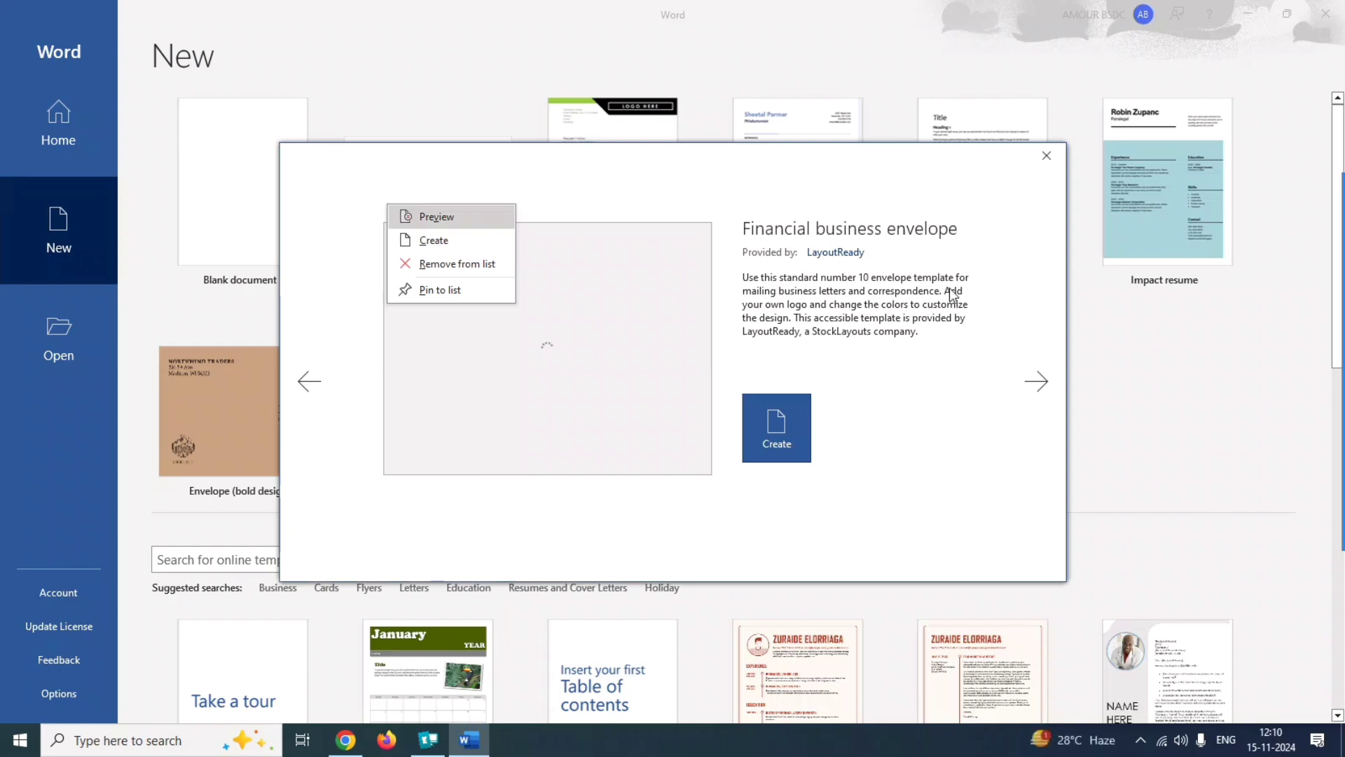
left_click(789, 430)
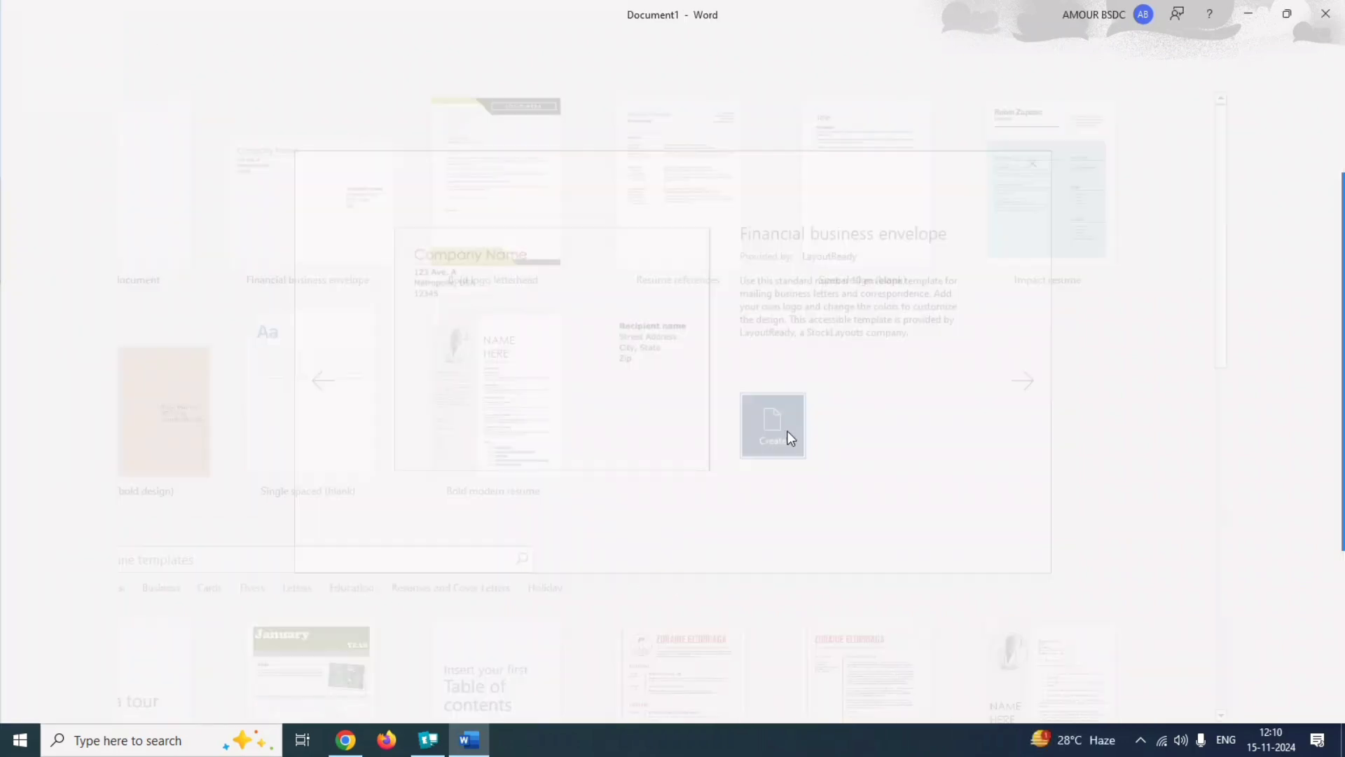
Submit the template answer to question 9 and open the Word document of question 10.
left_click(1318, 281)
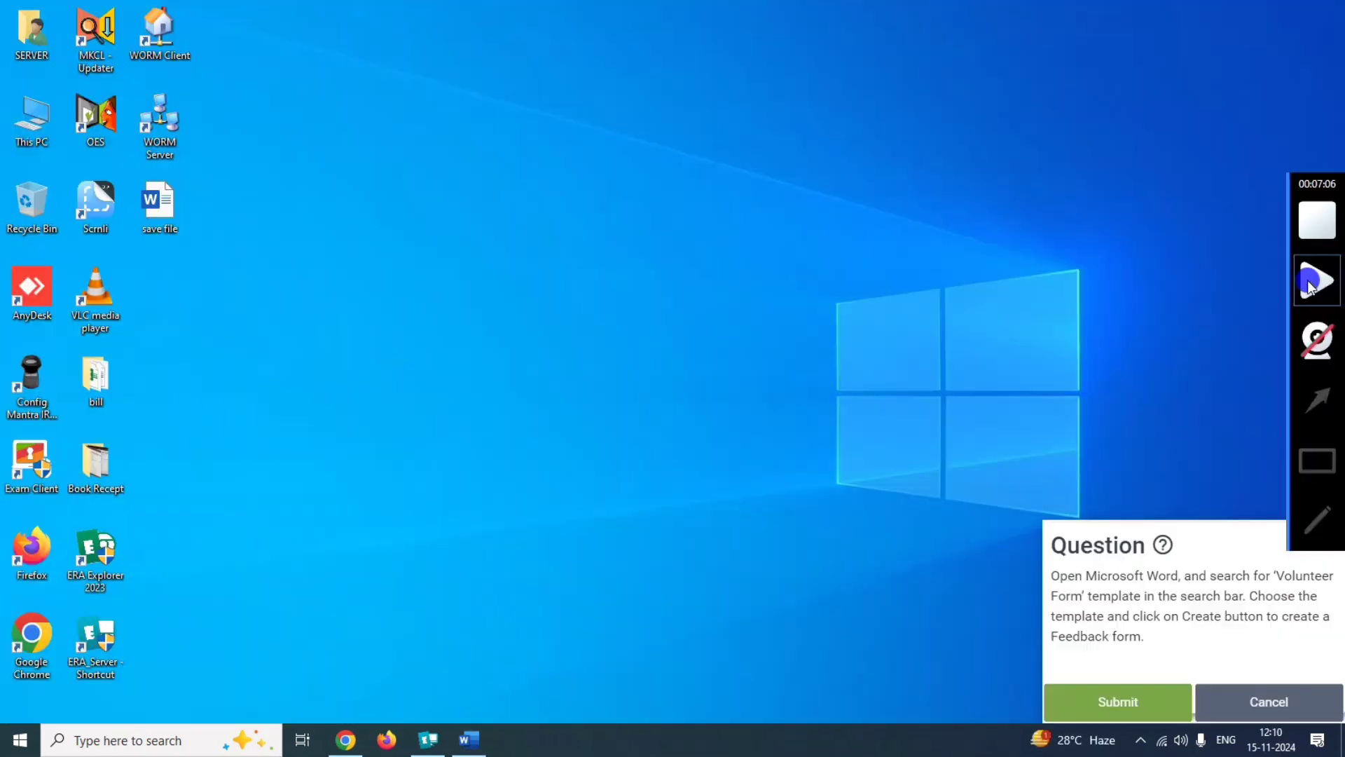
left_click(1118, 701)
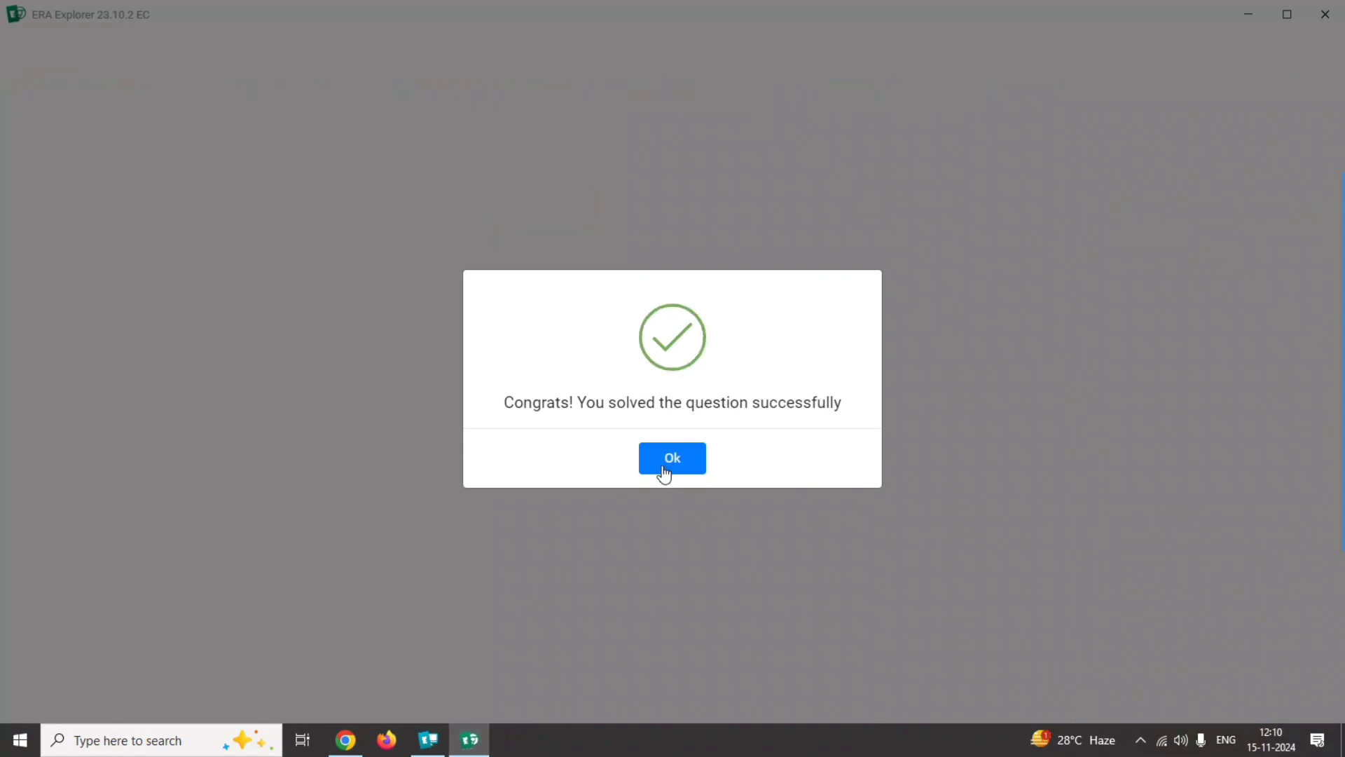
left_click(664, 459)
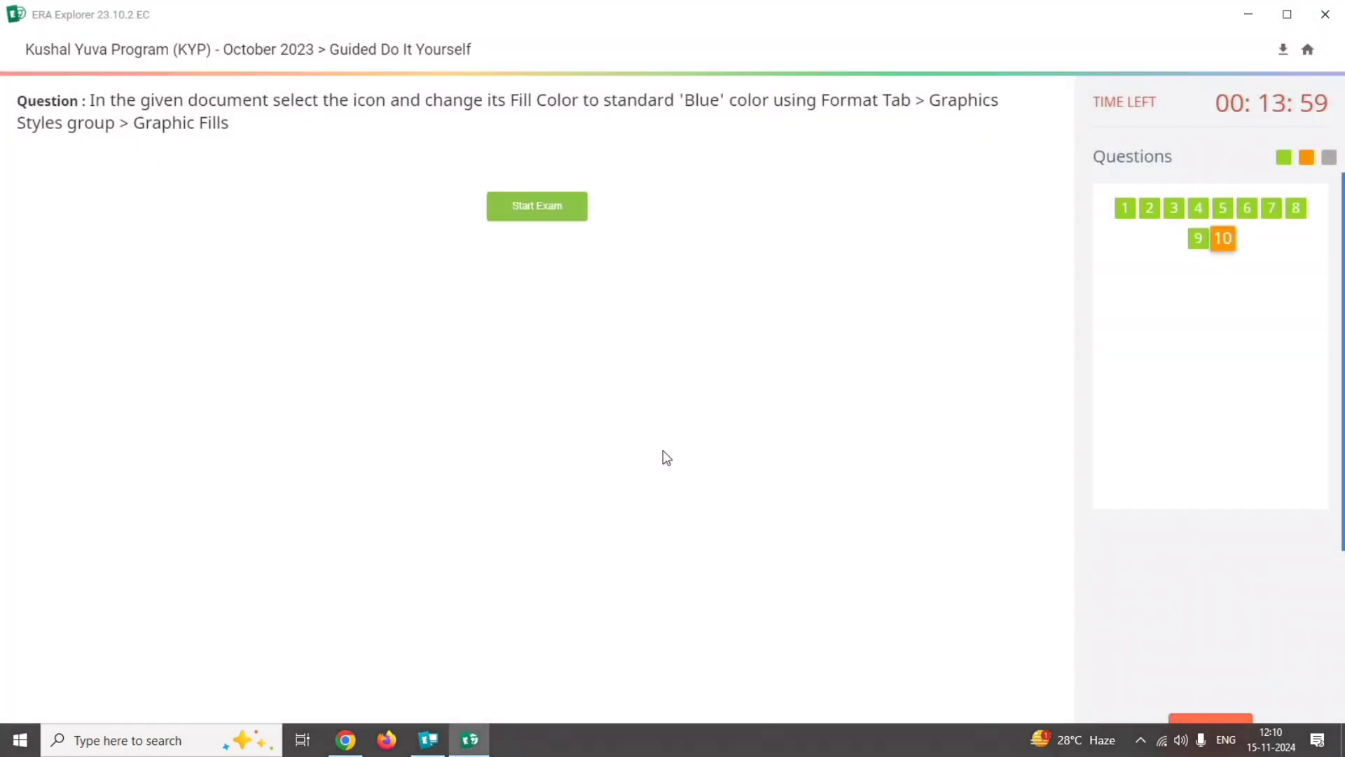
left_click(1319, 281)
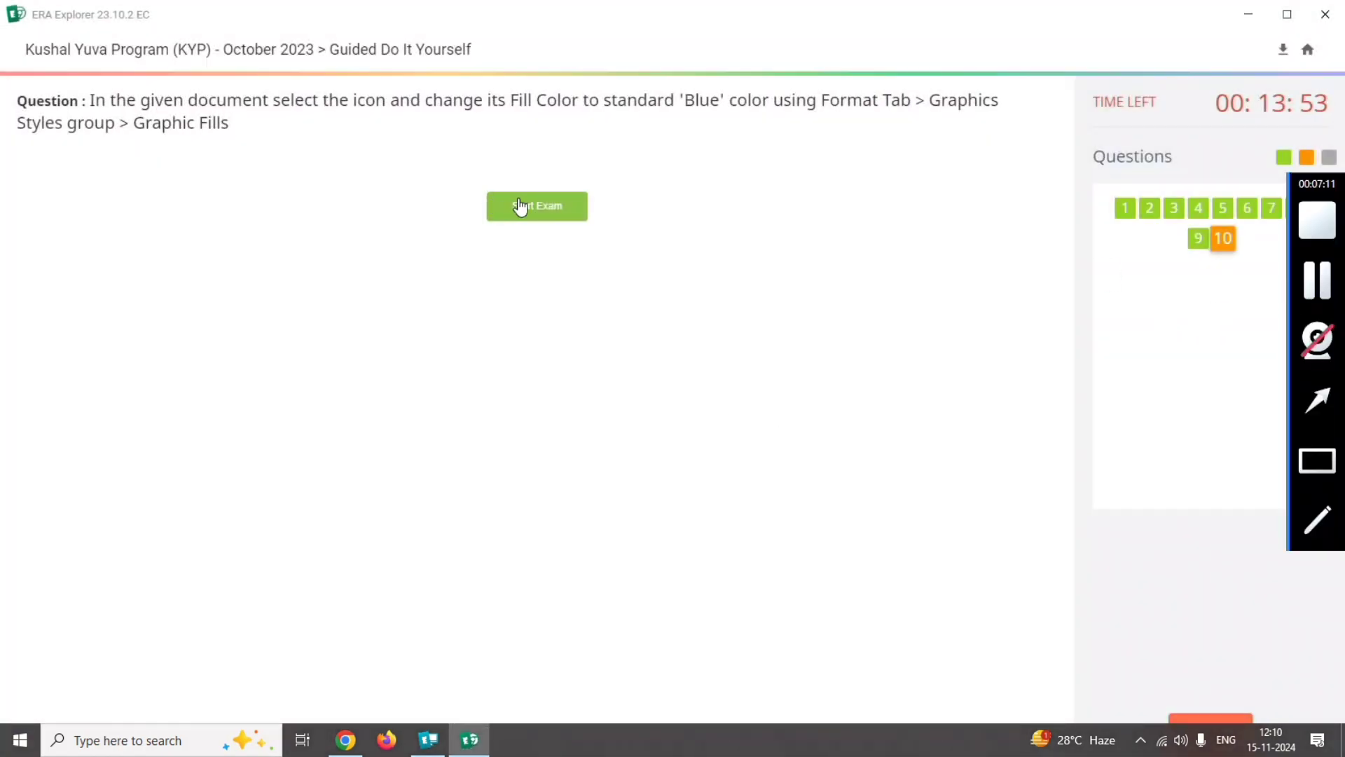
left_click(520, 206)
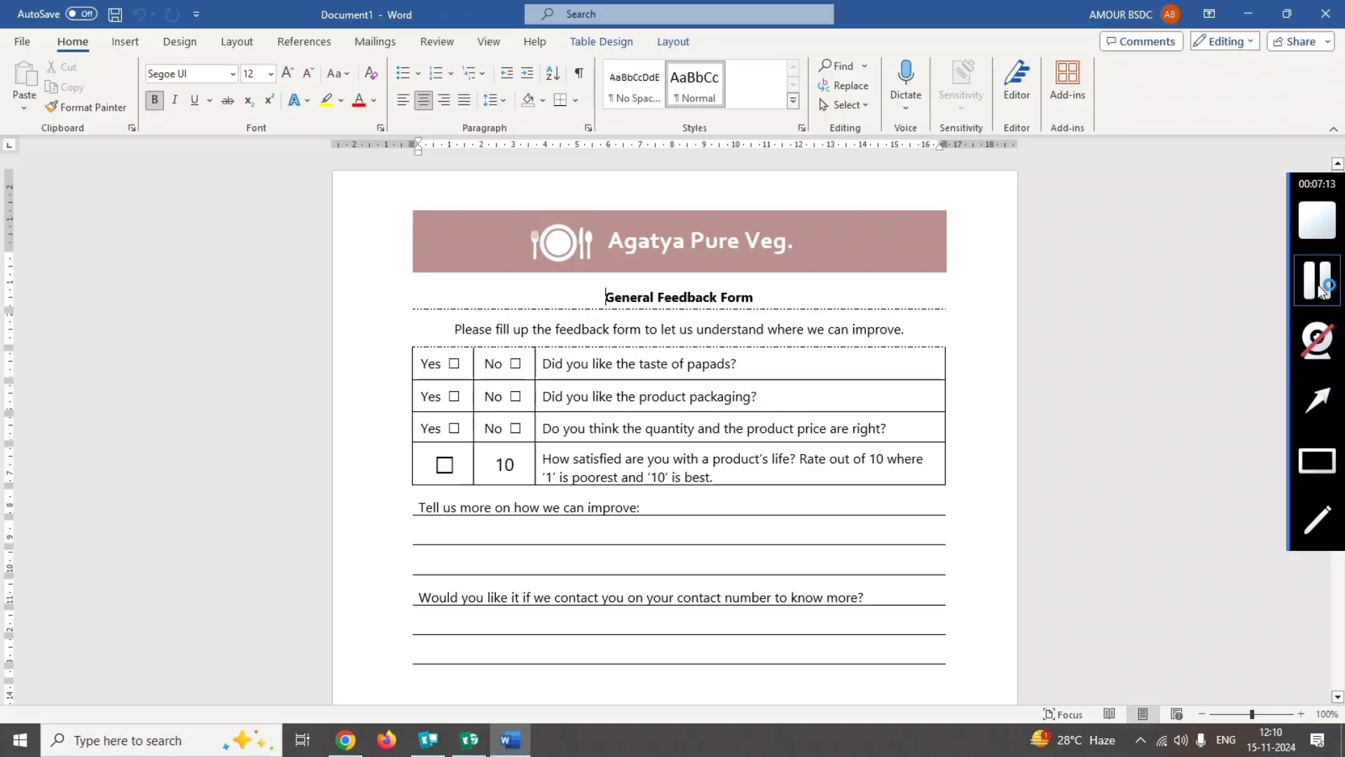
Open the feedback form's header for editing.
left_click(1319, 281)
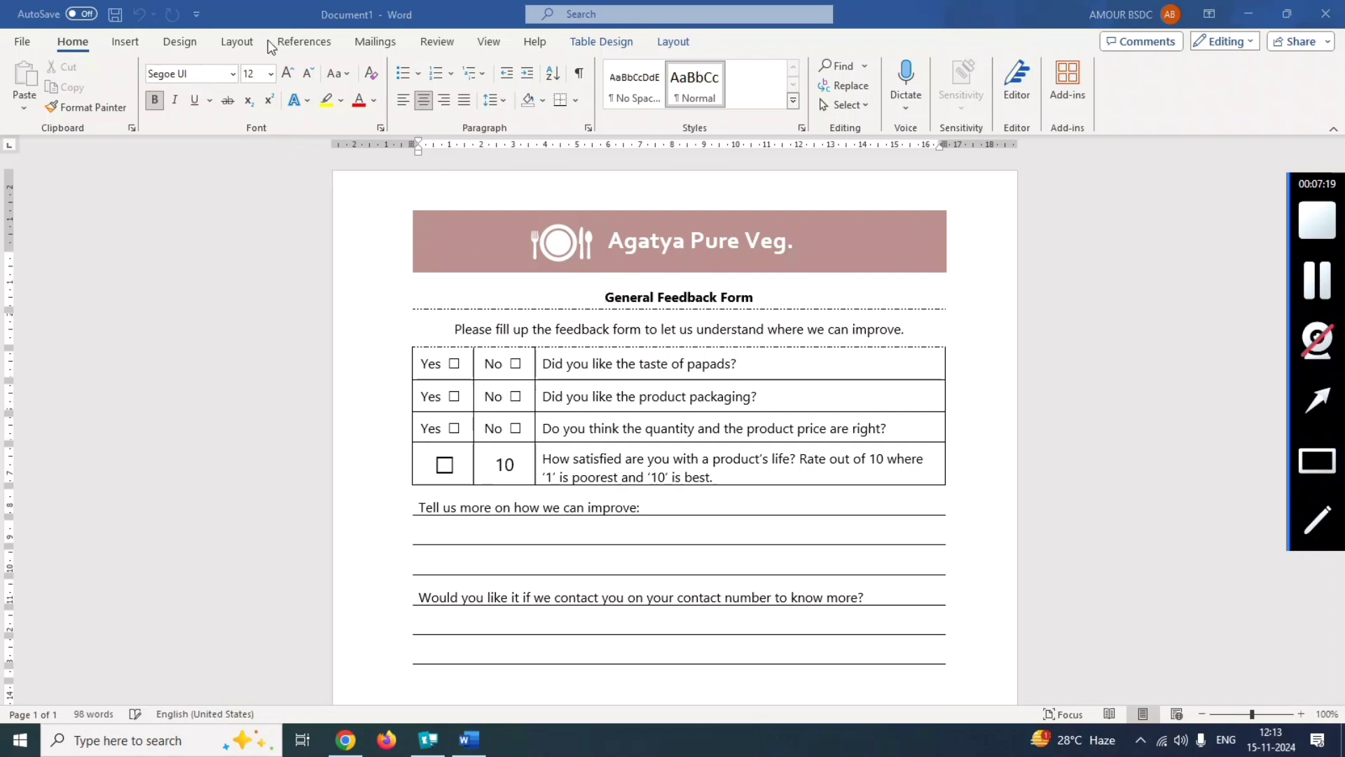
left_click(123, 42)
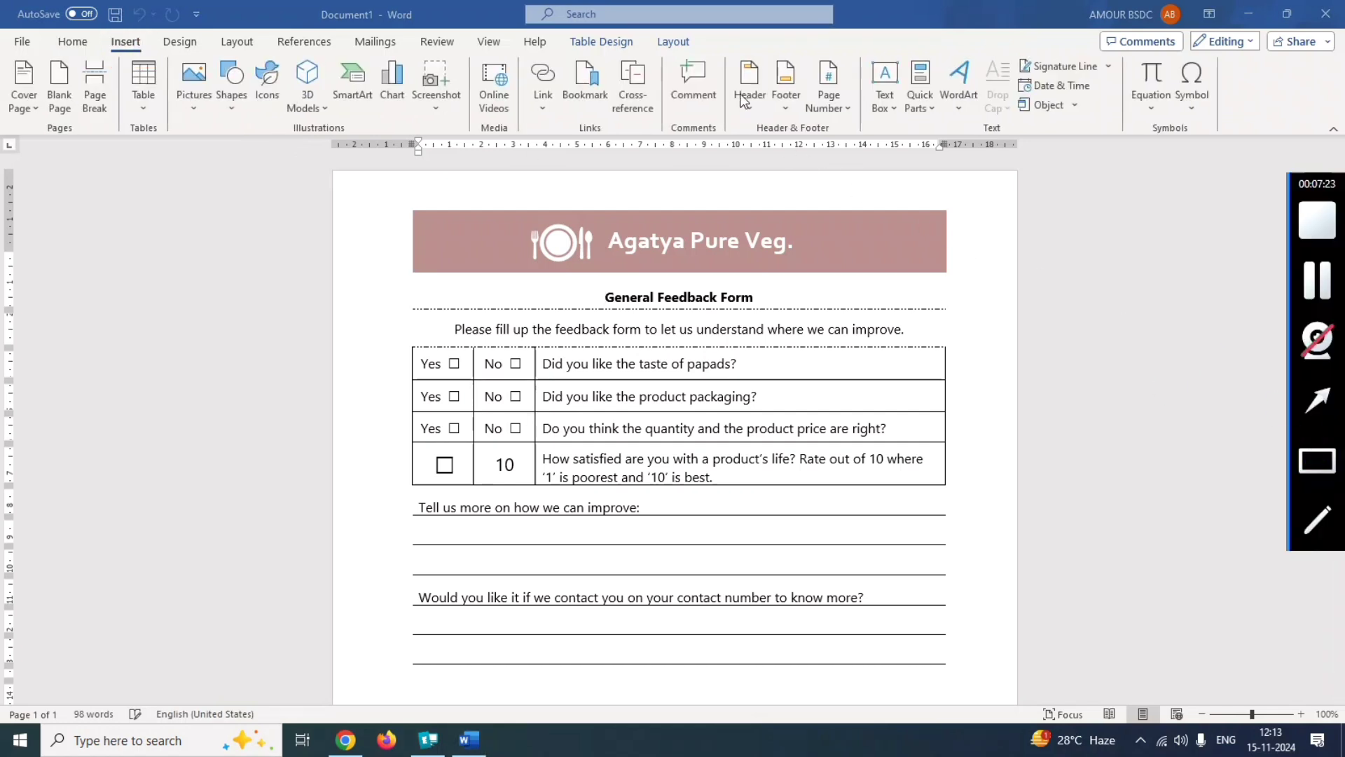
left_click_drag(727, 50, 768, 133)
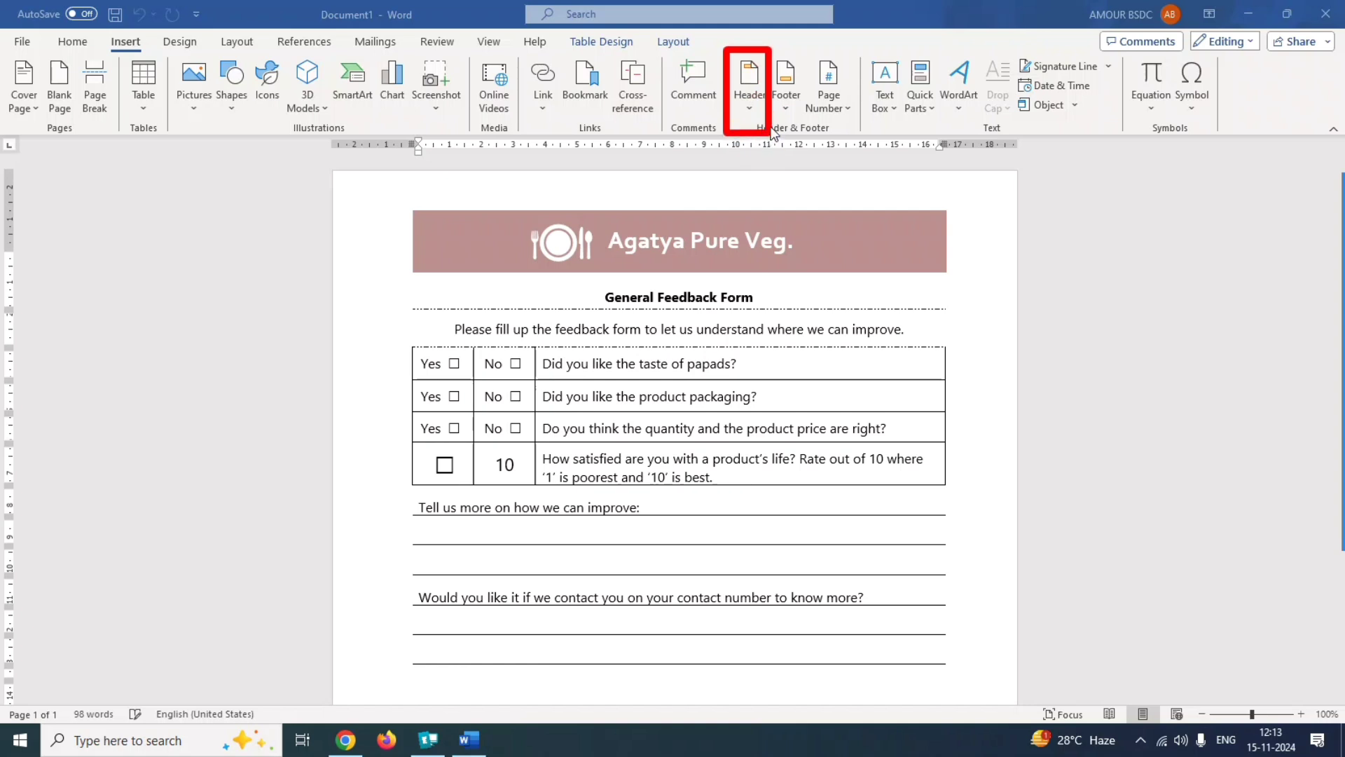
left_click(750, 109)
left_click(750, 109)
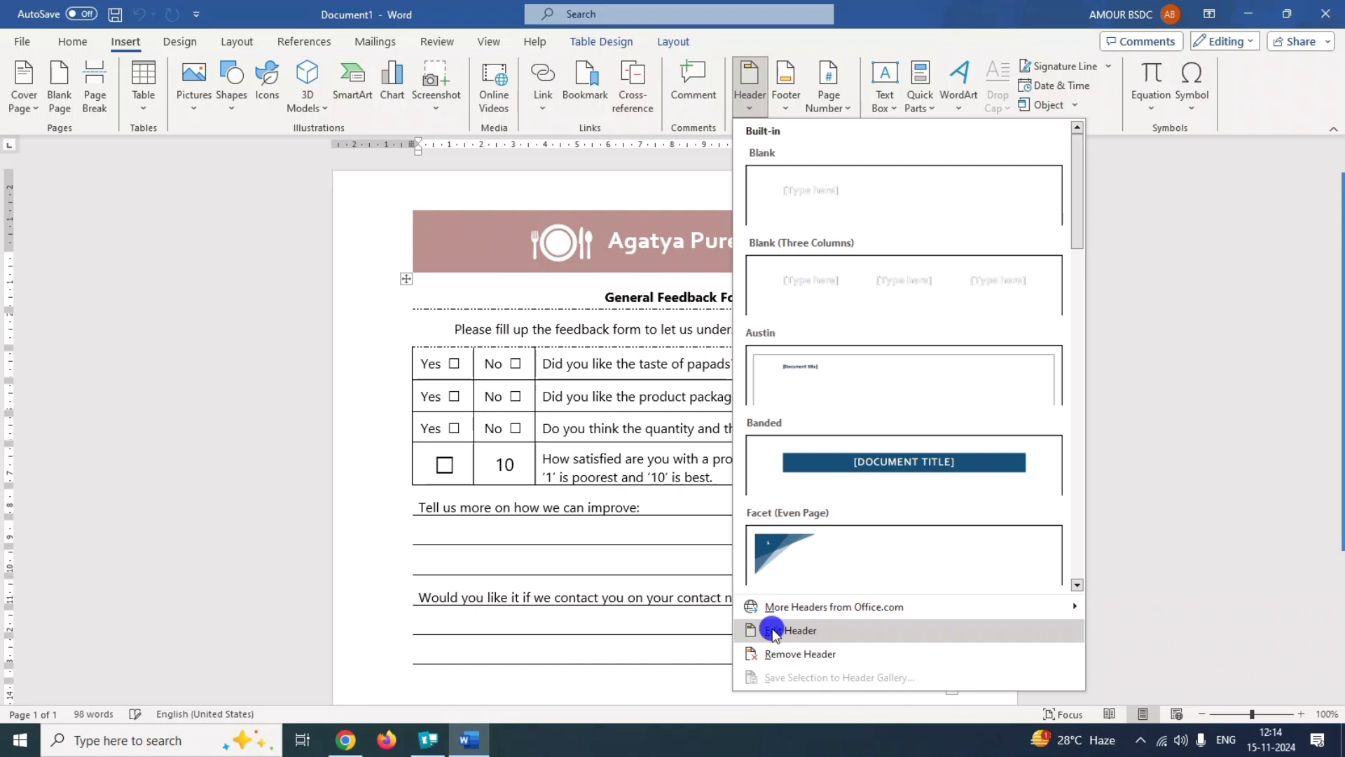
left_click(772, 629)
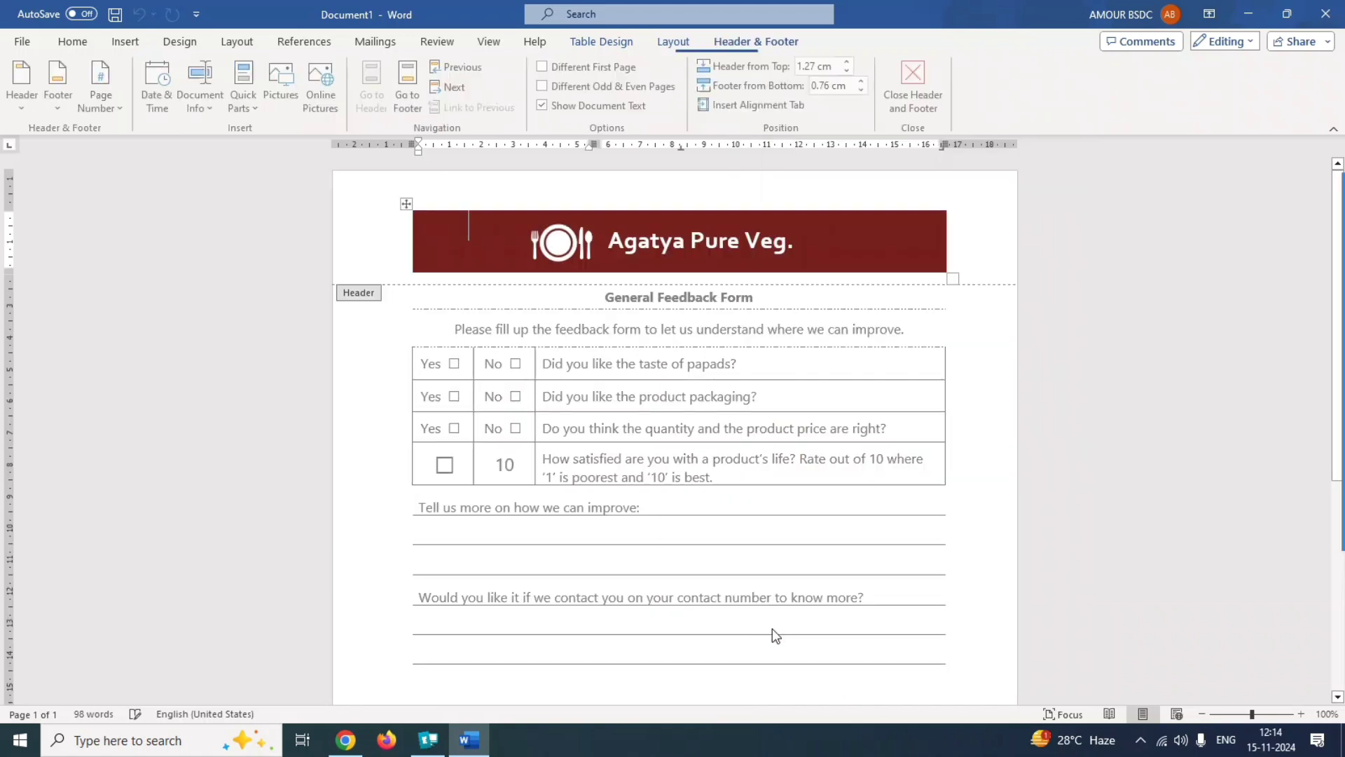
Change the graphics fill of the plate-and-cutlery icon in the header to the standard color Blue.
left_click(552, 247)
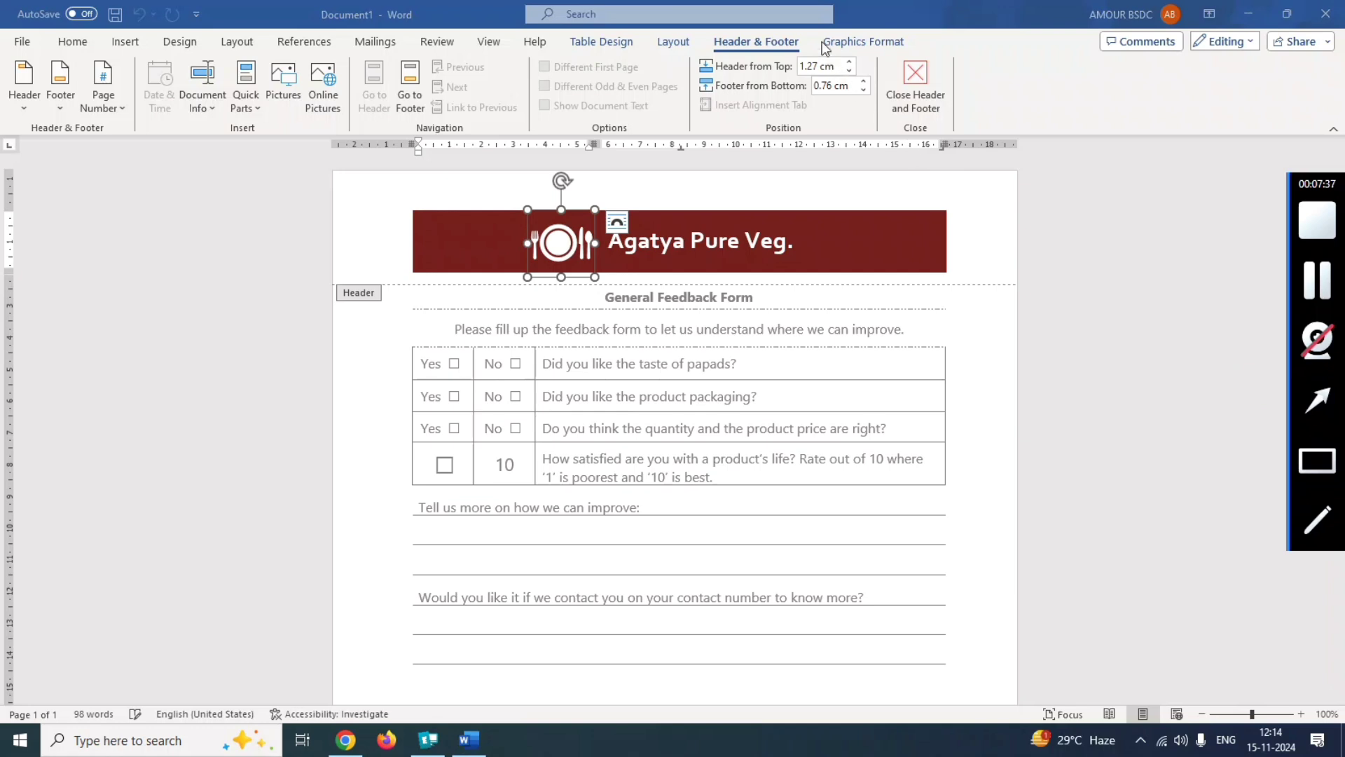
left_click_drag(817, 23, 932, 67)
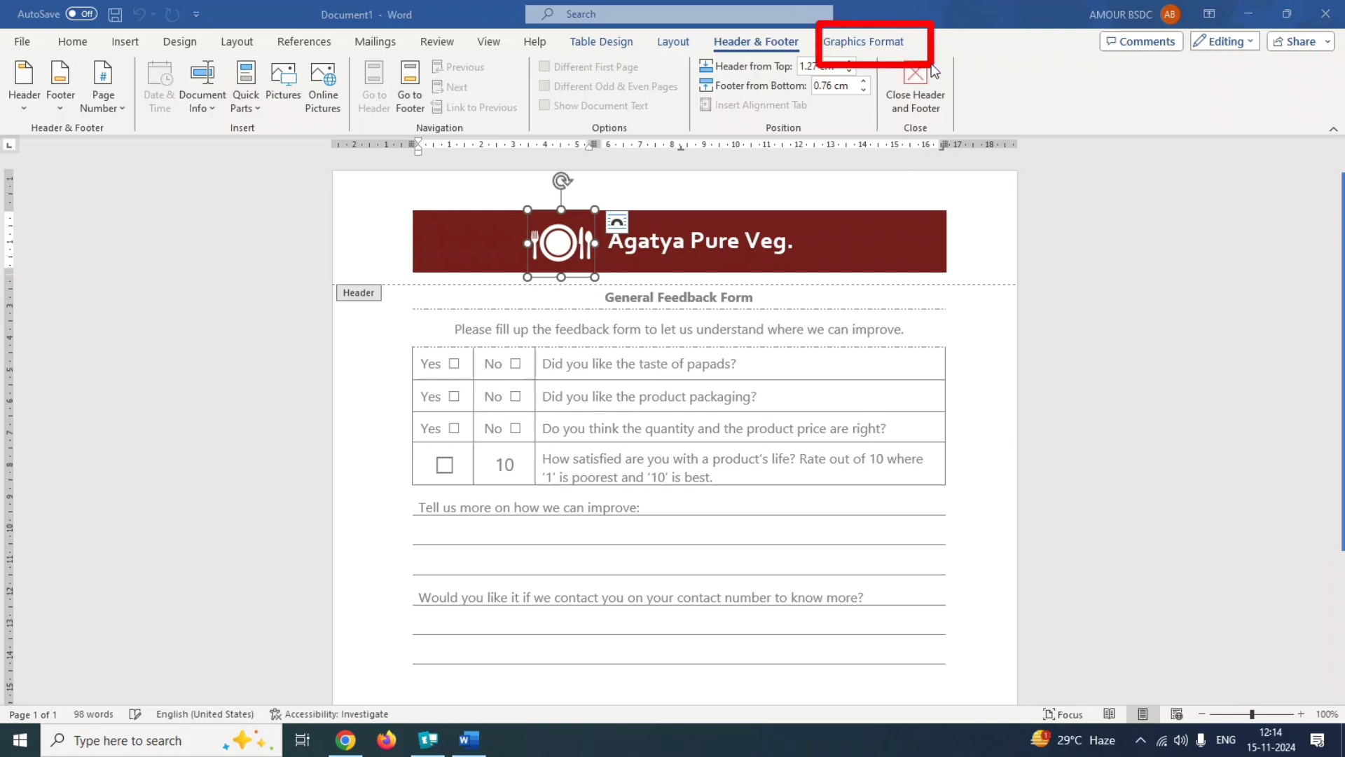
left_click(879, 44)
left_click(1319, 454)
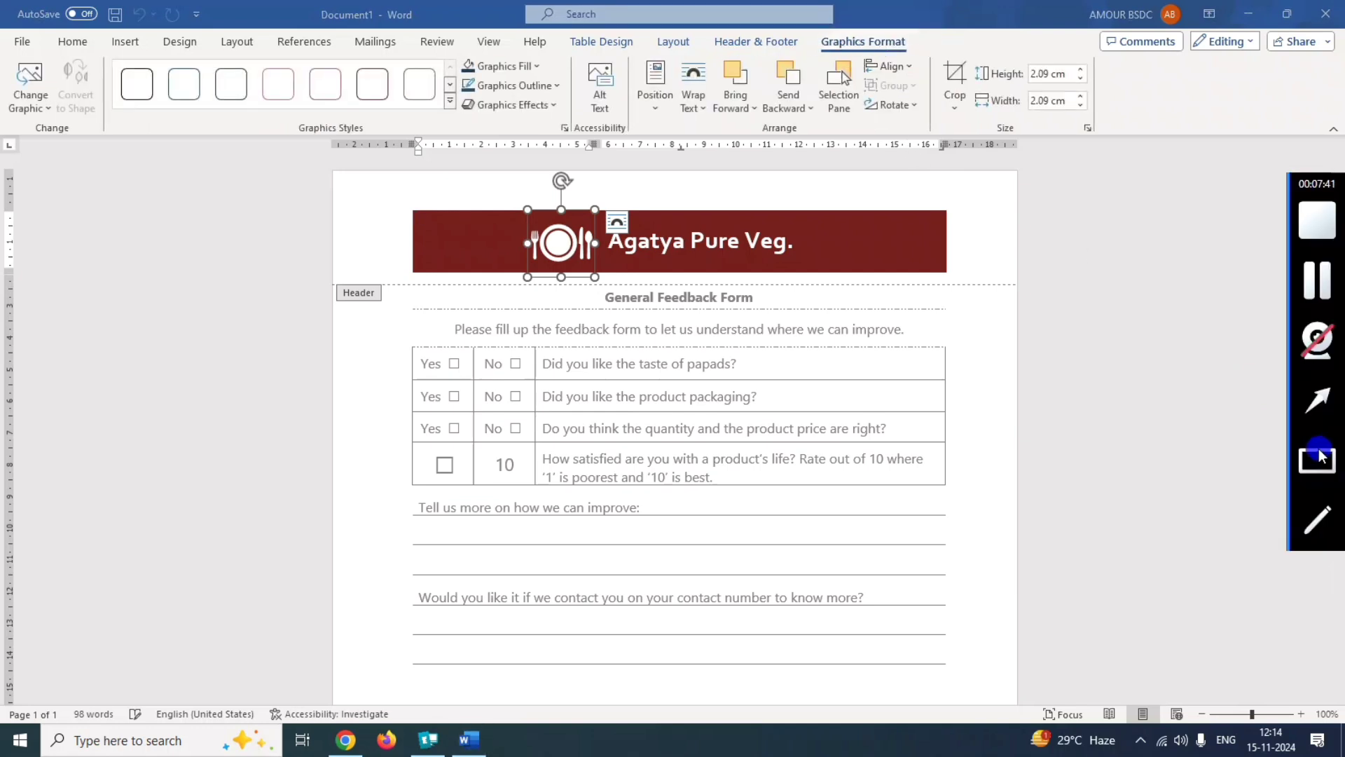
mouse_move(442, 51)
left_mouse_down()
mouse_move(564, 100)
mouse_move(558, 86)
left_mouse_up()
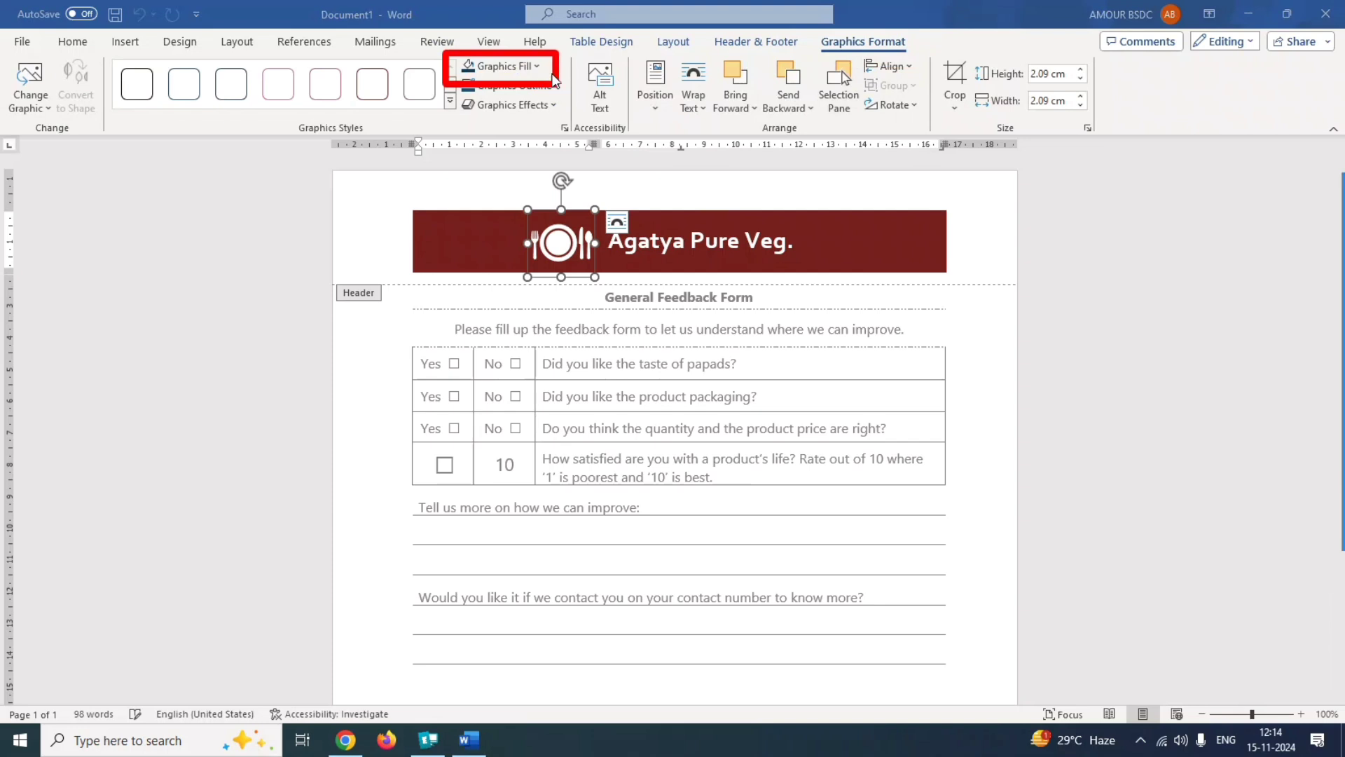
left_click(538, 68)
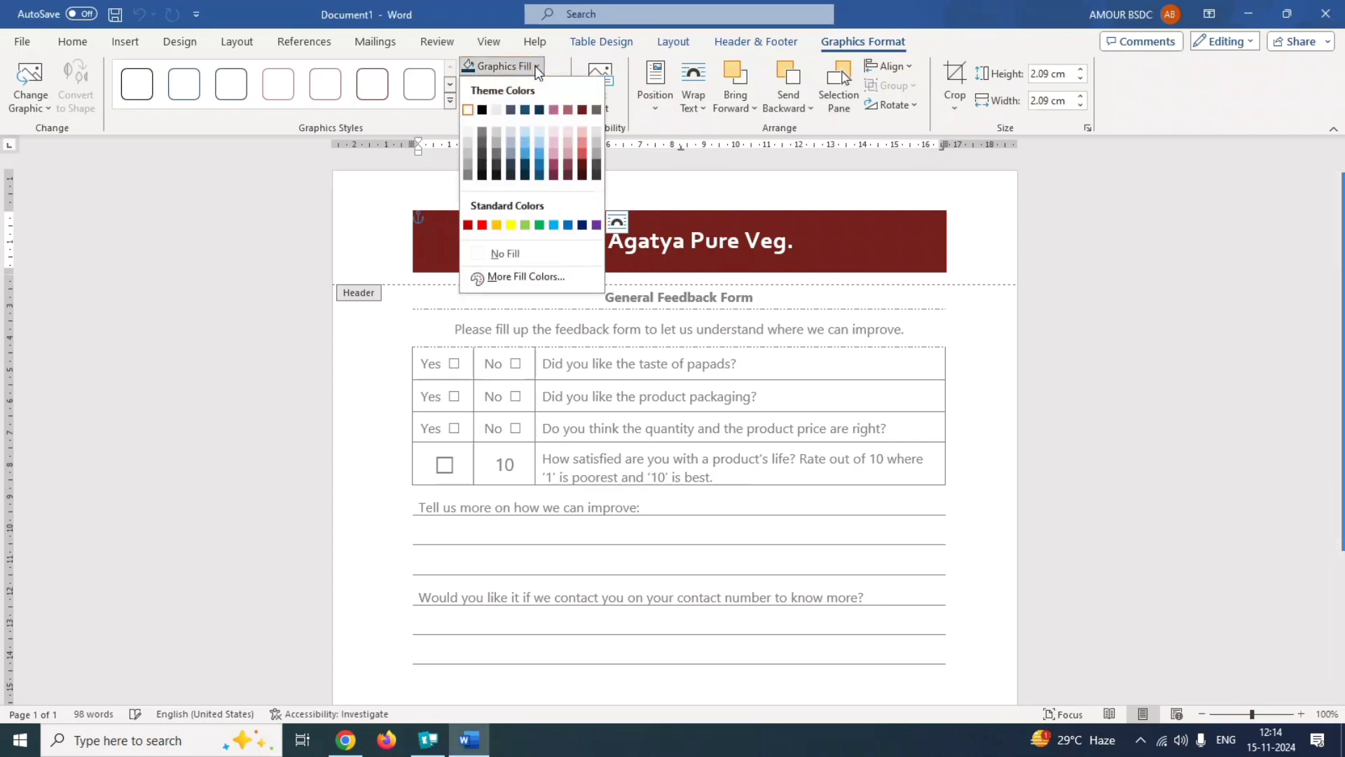
left_click(568, 226)
Submit the recolored icon document as the answer to question 10.
left_click(1316, 281)
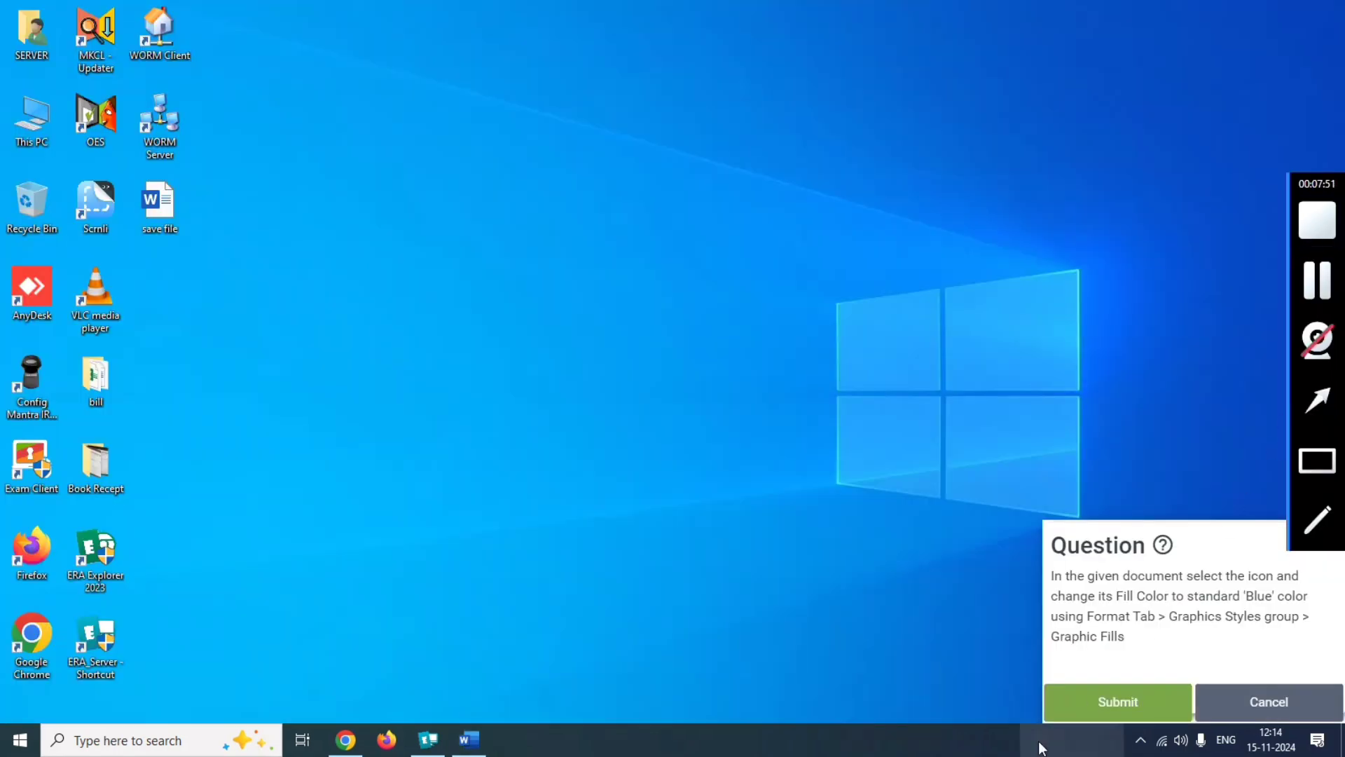
left_click(1097, 705)
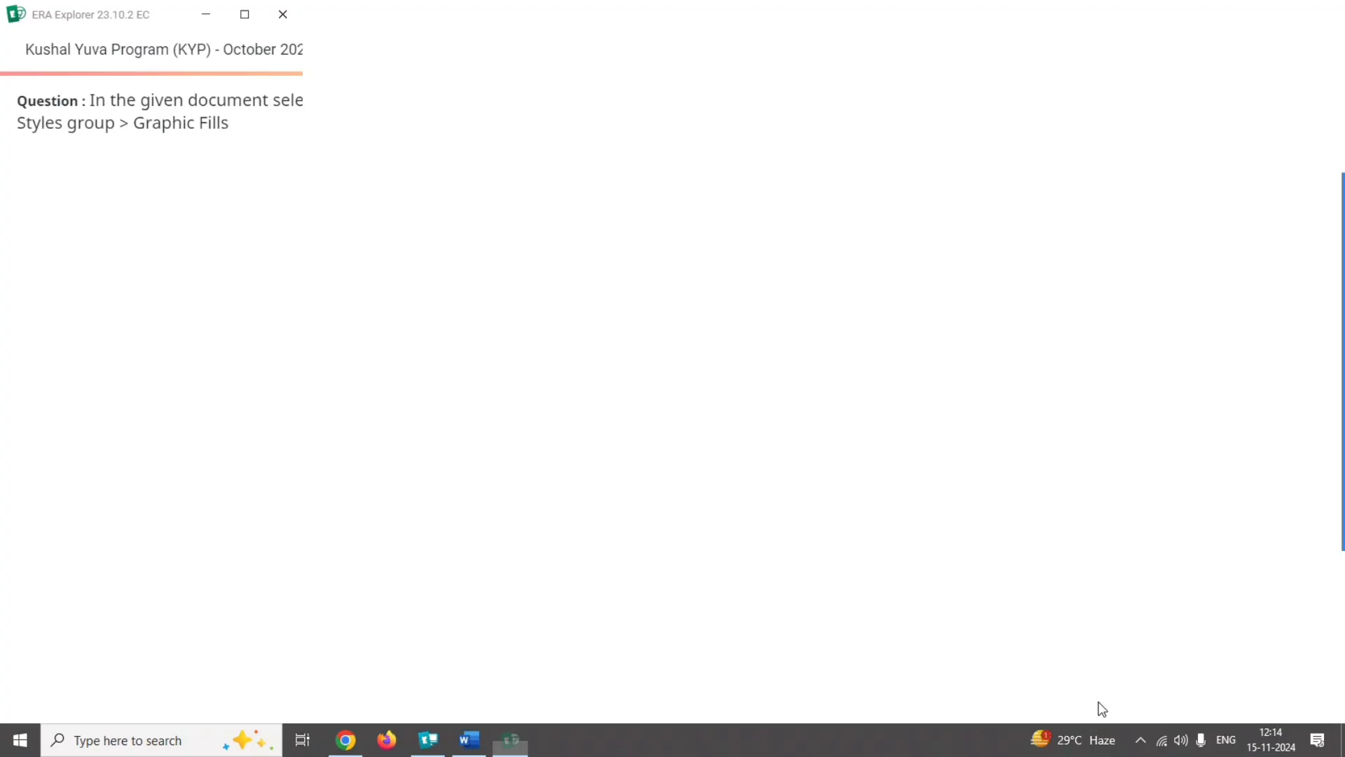
left_click(692, 471)
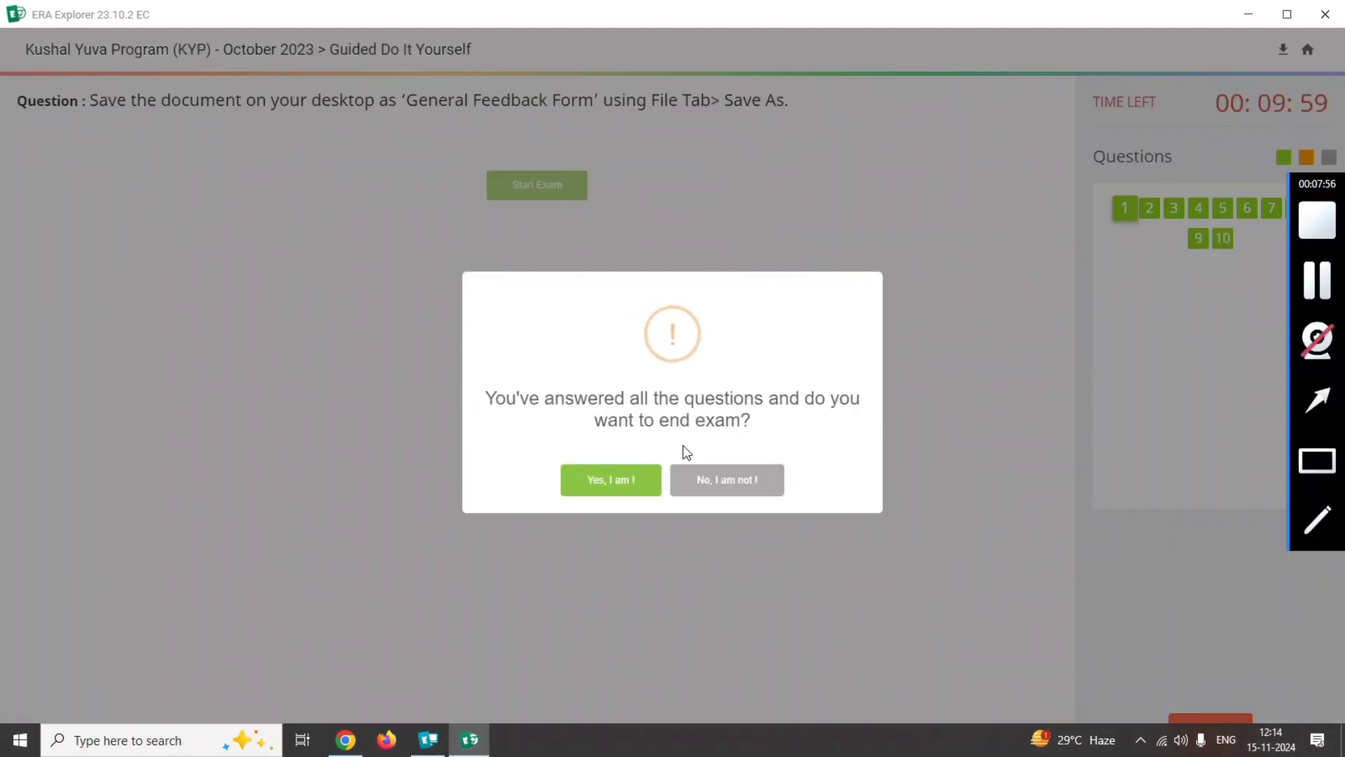
End the Guided Do It Yourself exam, confirming with the text "End Exam", and dismiss the closing notice.
left_click(615, 476)
left_click_drag(635, 375, 630, 432)
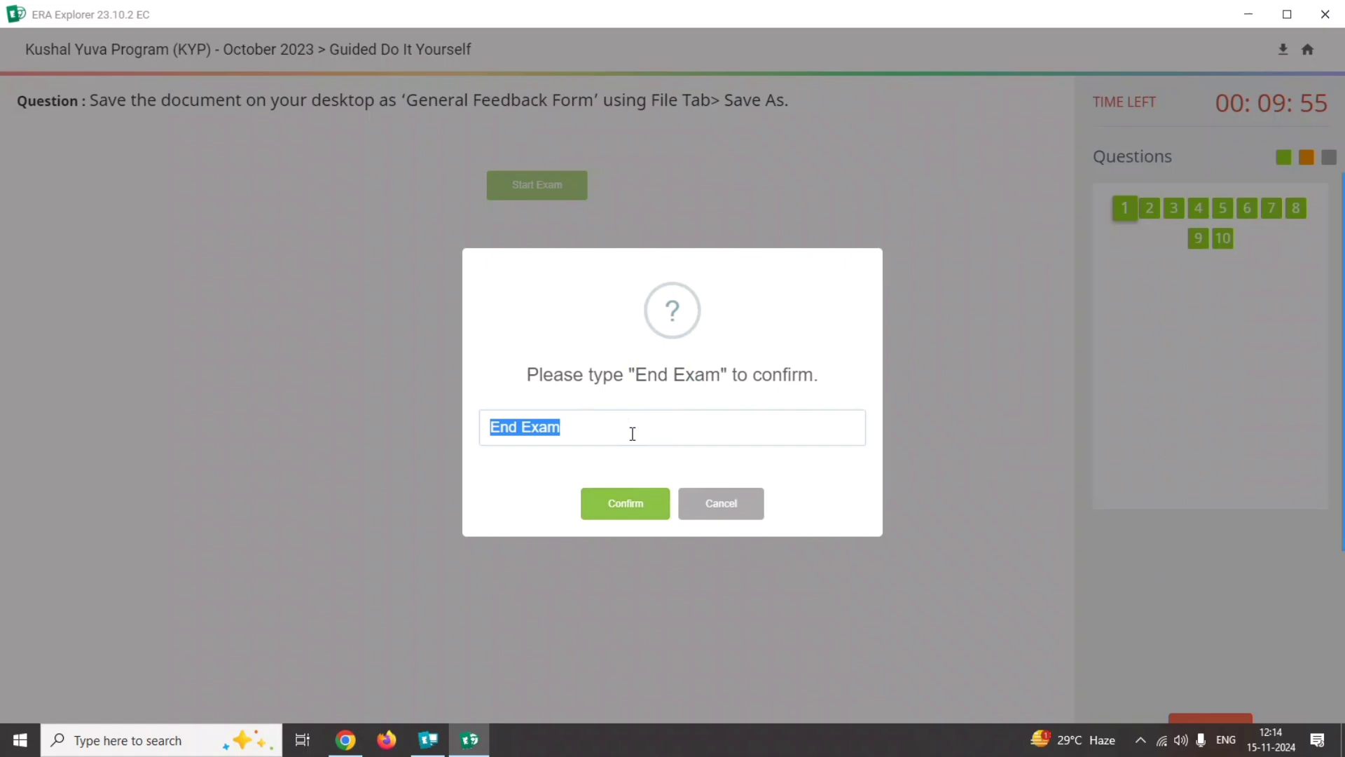
left_click(616, 505)
left_click(666, 471)
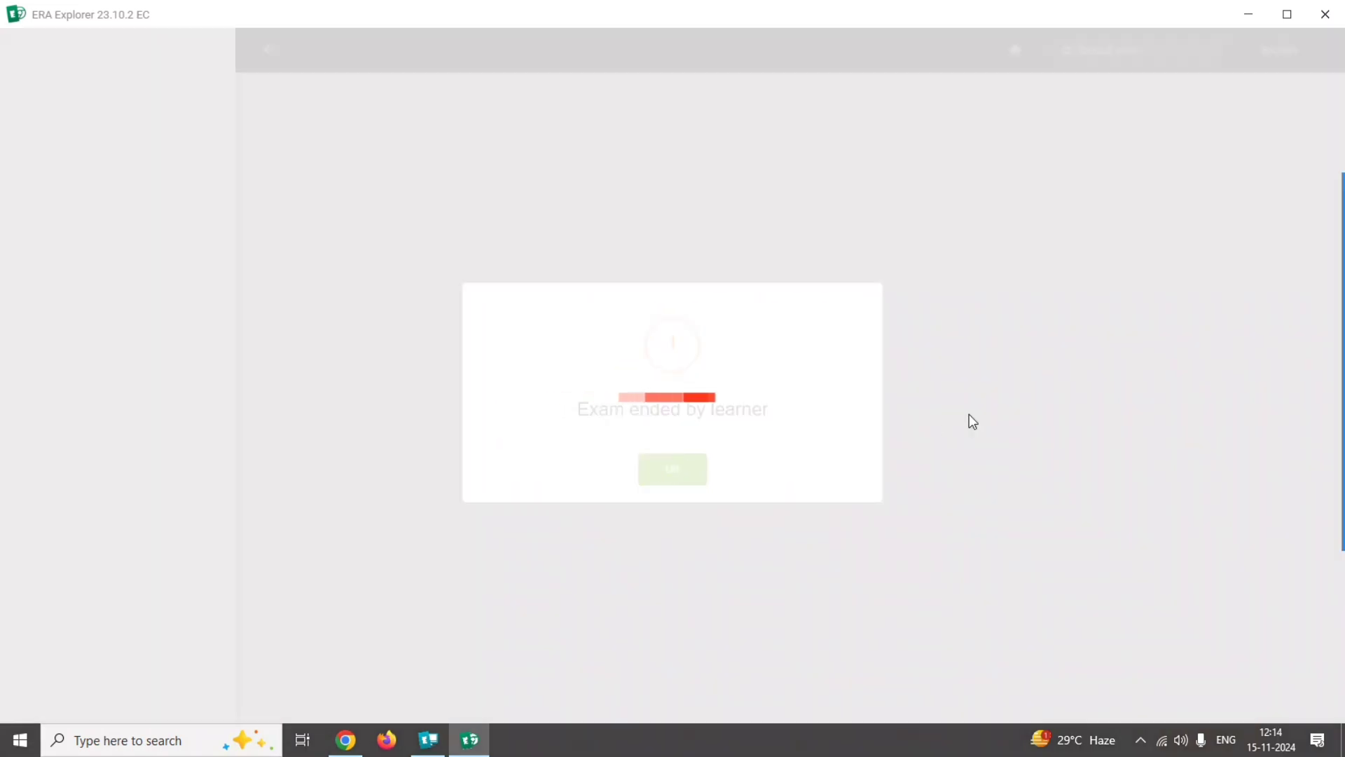
mouse_move(1322, 284)
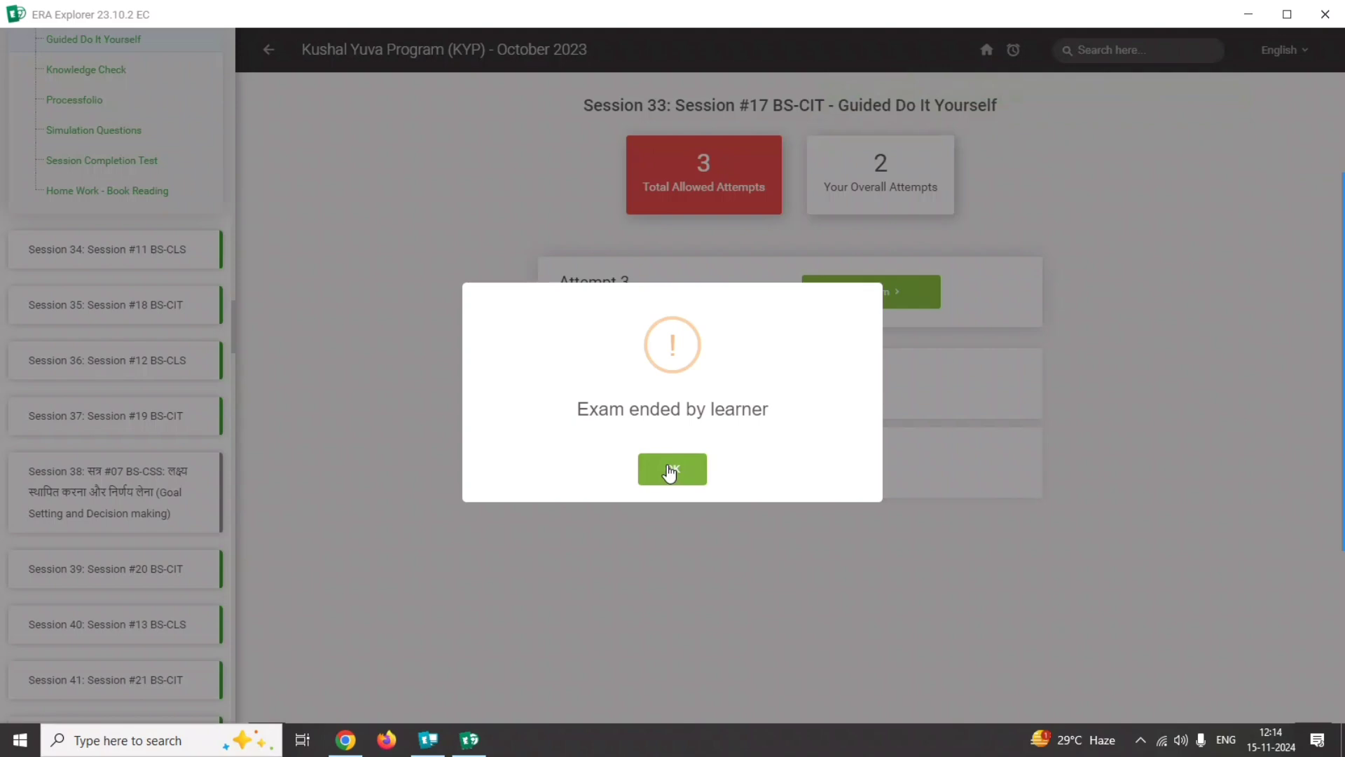
left_click(669, 471)
Open the Simulation Questions of Session 33 (Session #17 BS-CIT).
mouse_move(1290, 346)
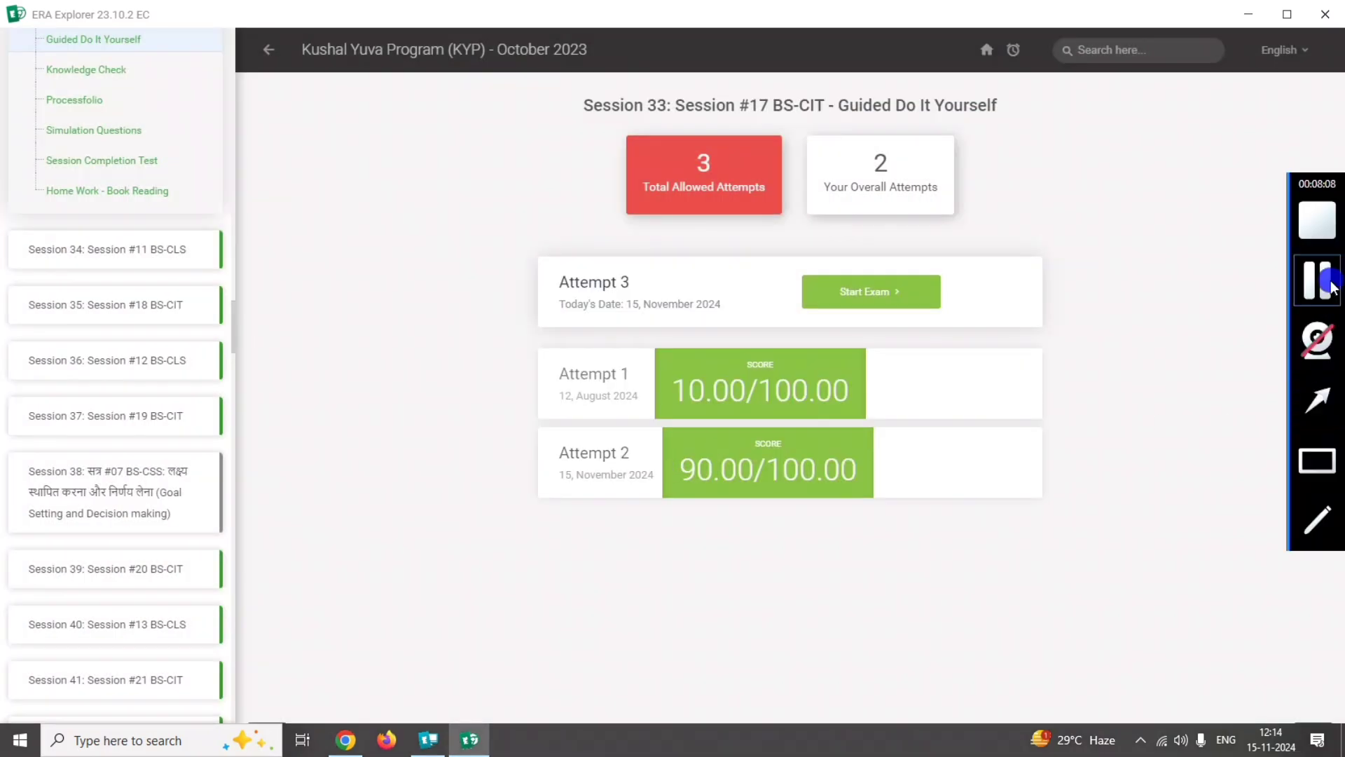
left_click(1317, 460)
left_click_drag(7, 115, 70, 138)
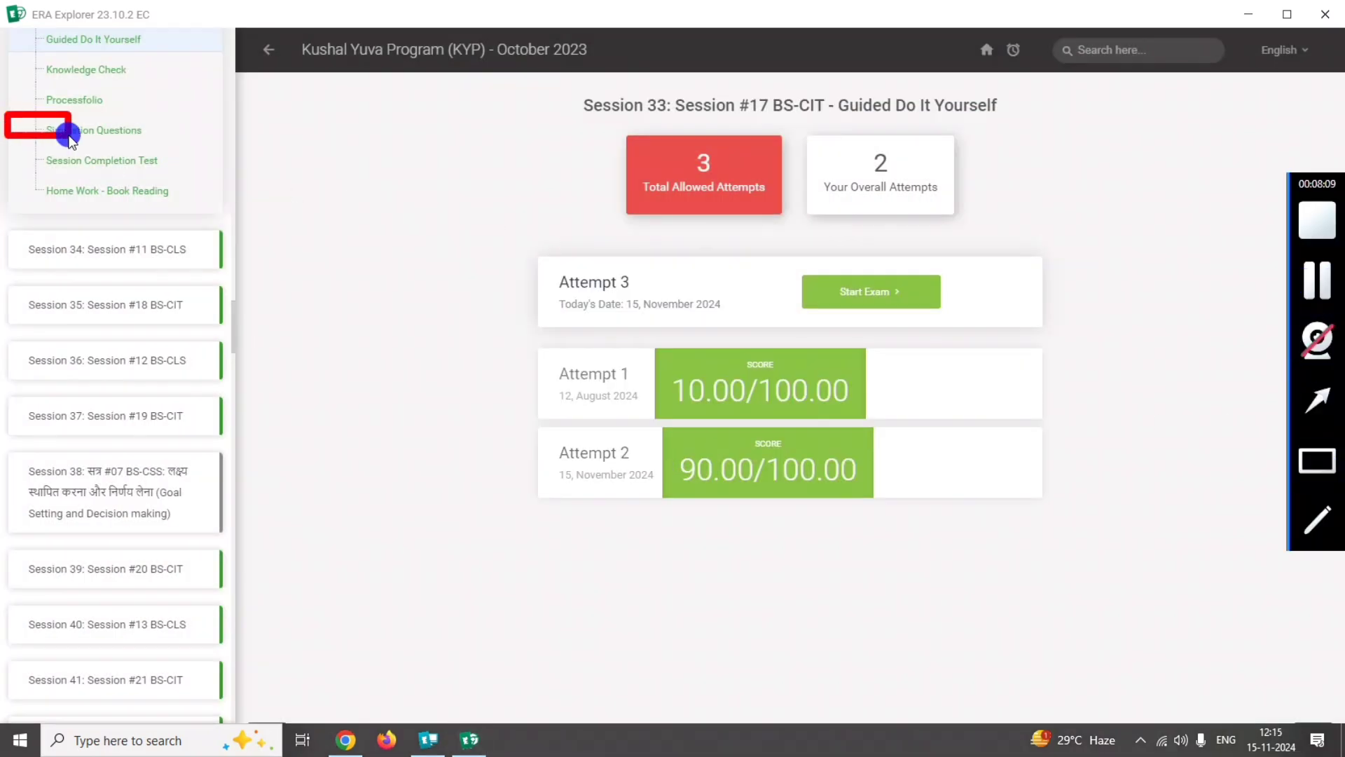
left_click(110, 130)
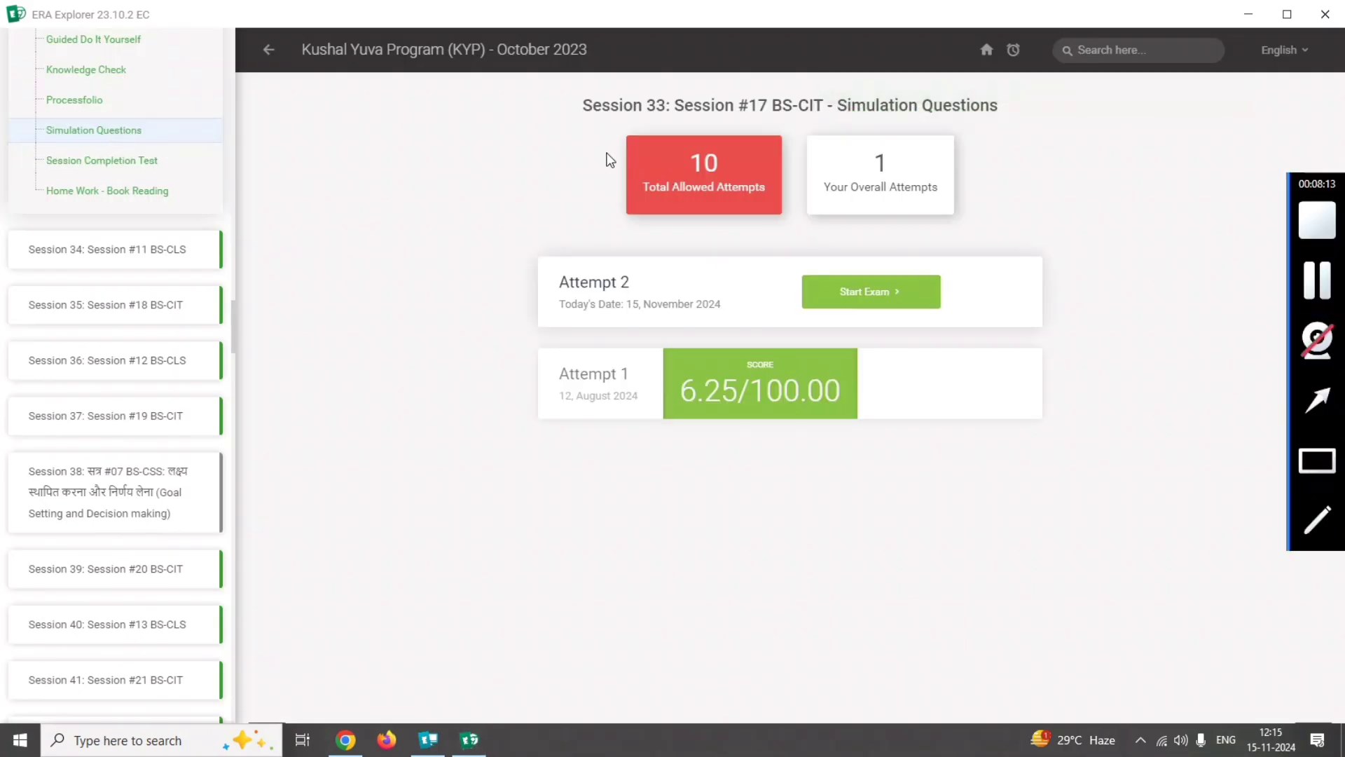
left_click_drag(625, 105, 1048, 129)
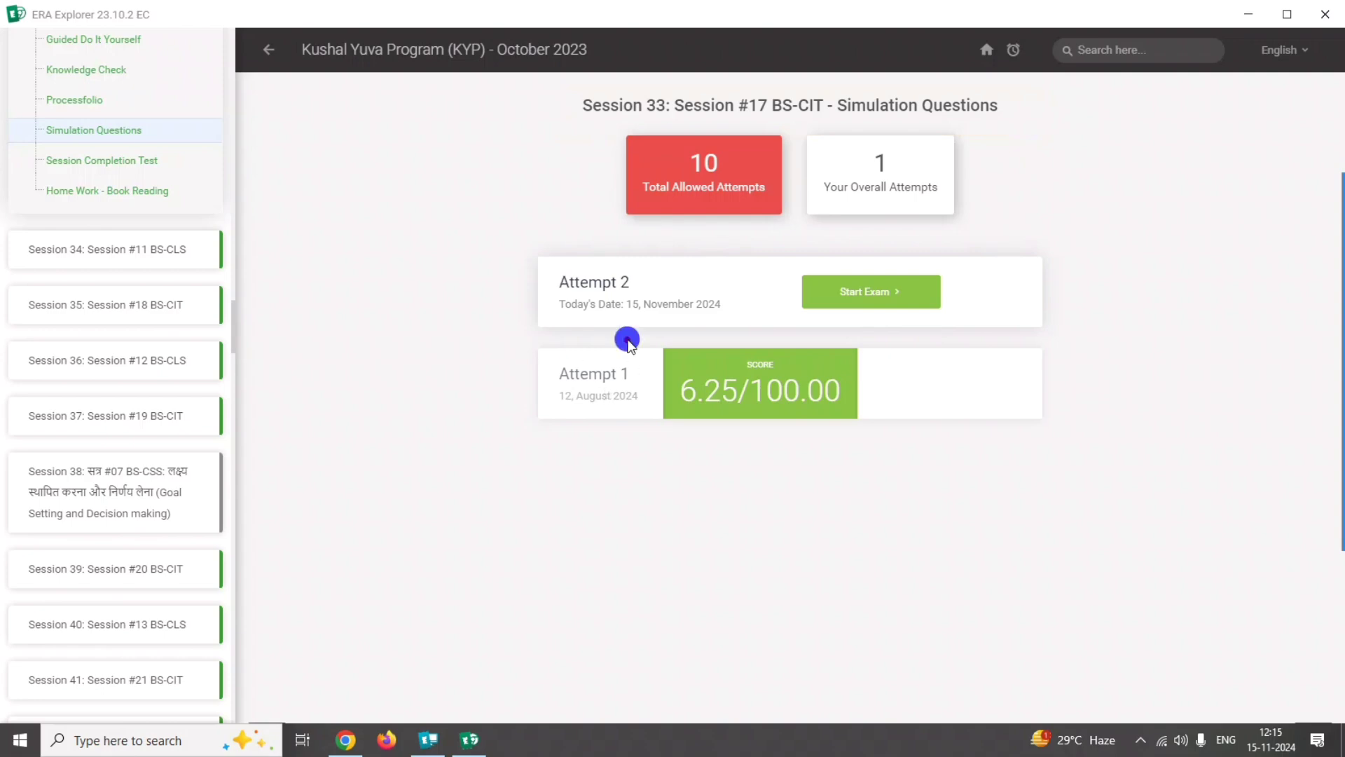
left_click_drag(626, 339, 923, 446)
Start attempt 2 of the Simulation Questions exam and launch the simulation of question 1.
left_click(865, 291)
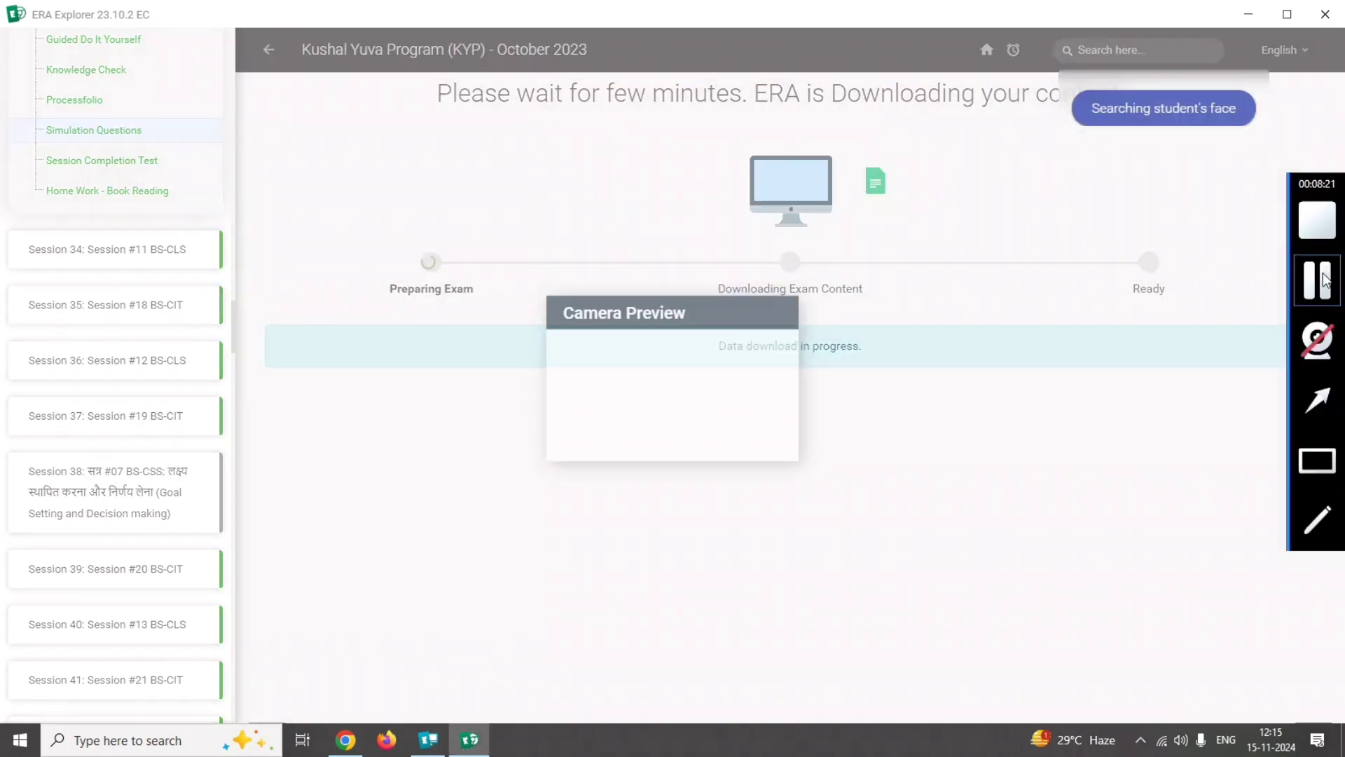
left_click(800, 351)
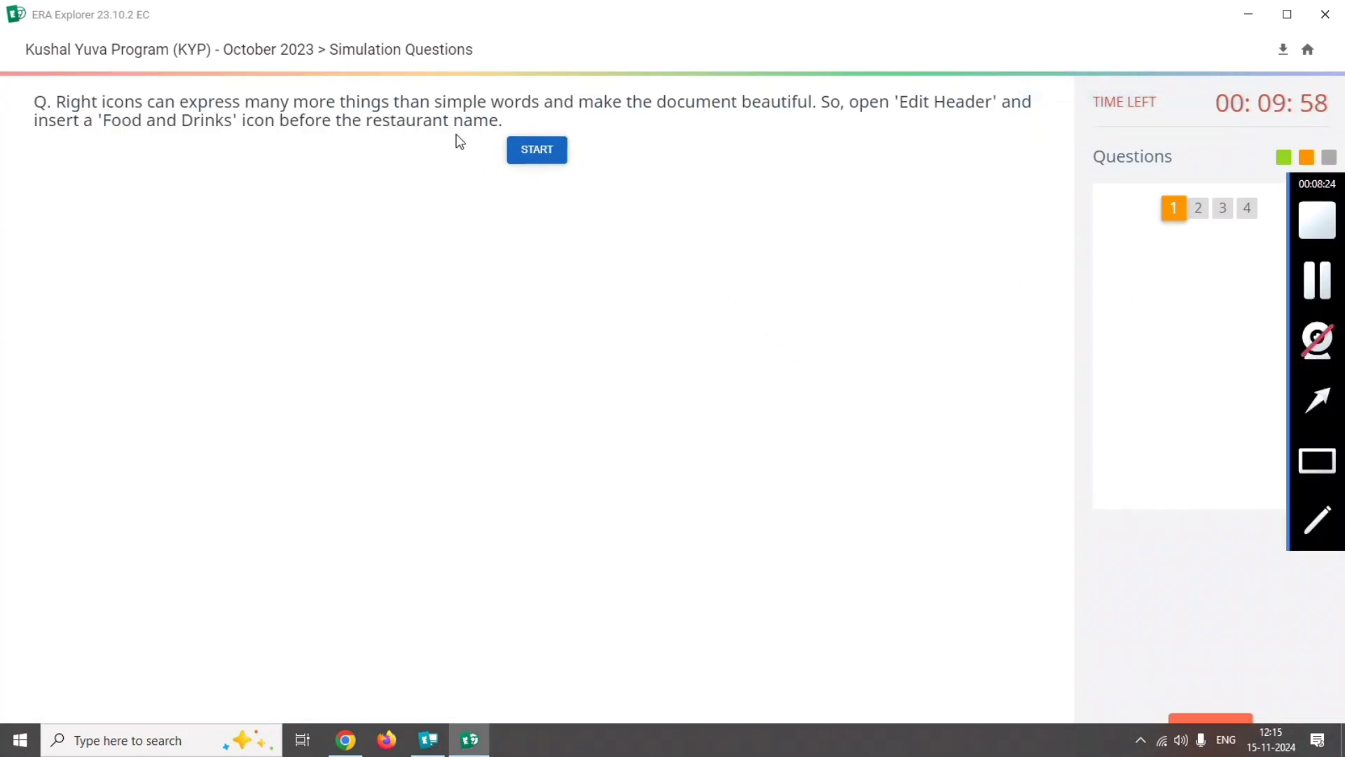
left_click(526, 152)
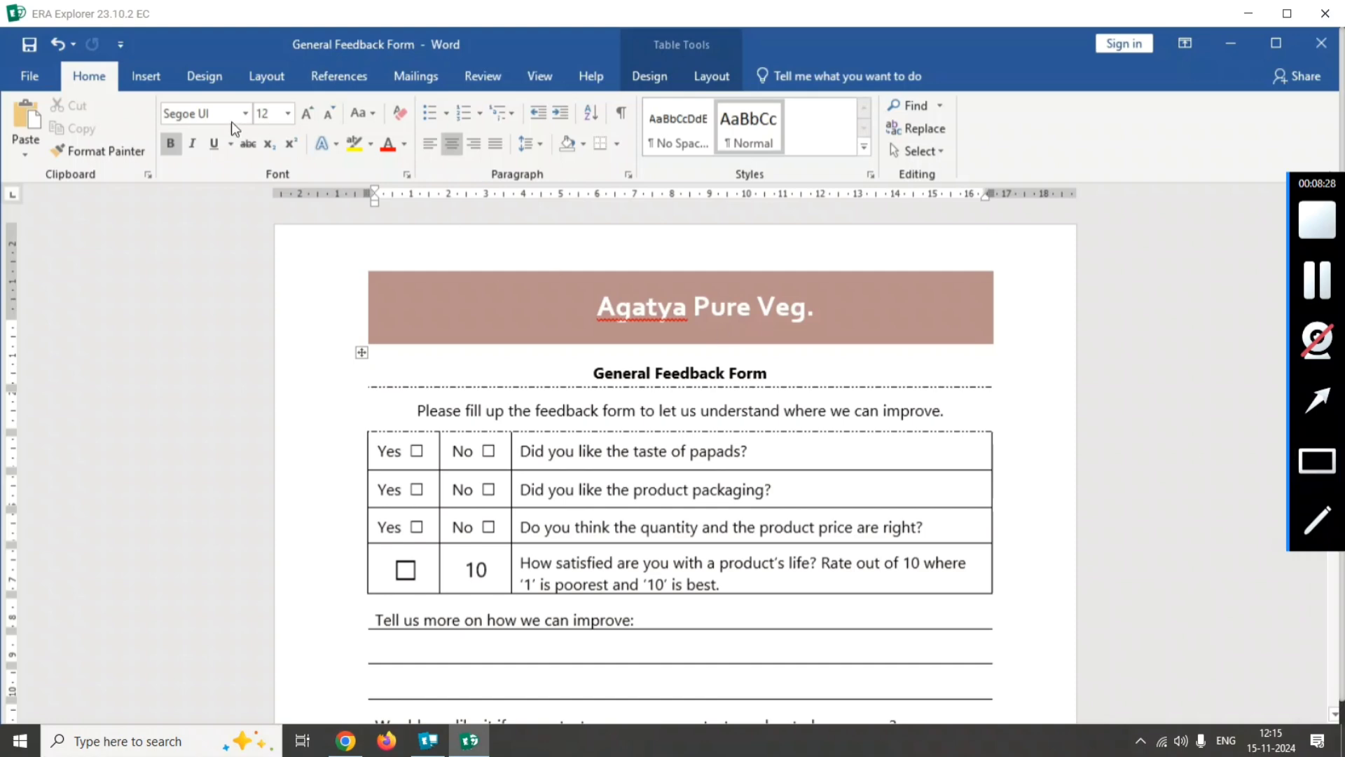
Open the header of the simulated General Feedback Form document with Edit Header.
left_click(1318, 451)
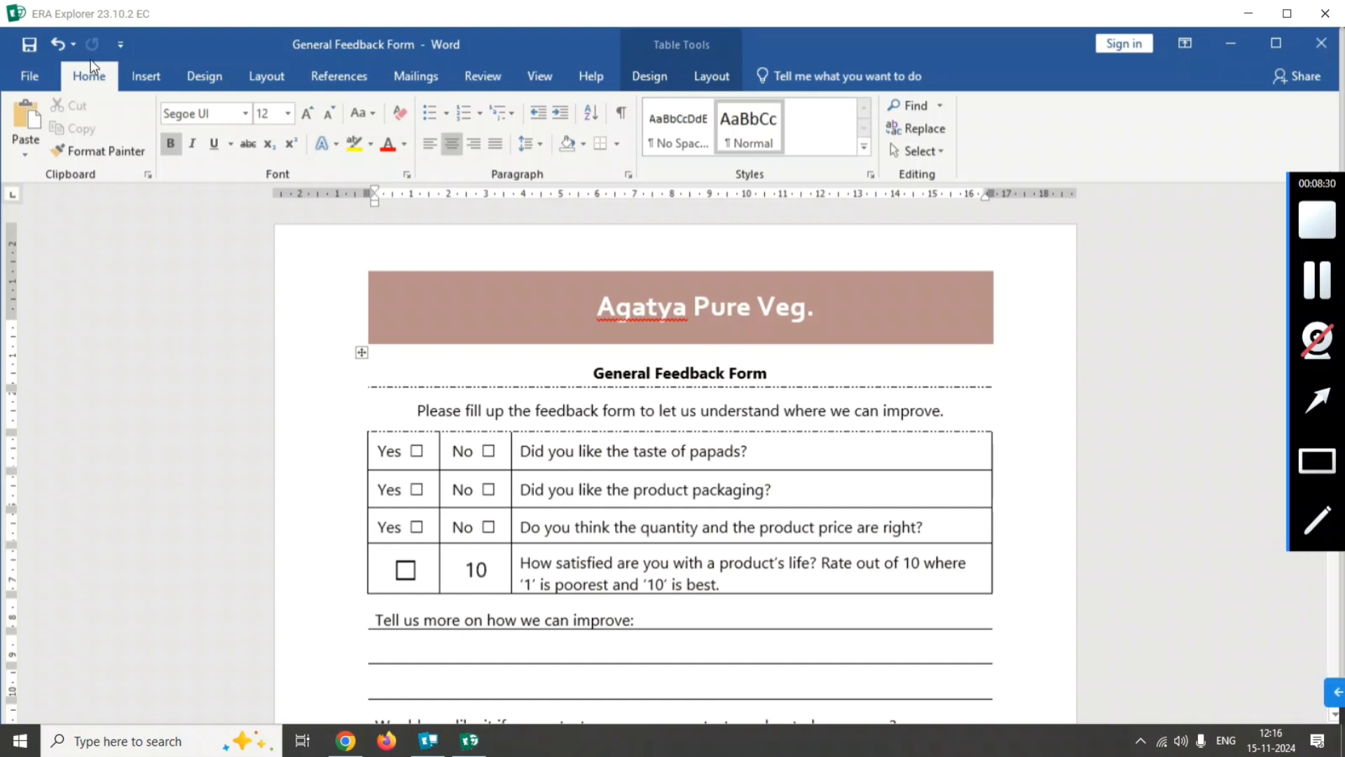
left_click(145, 75)
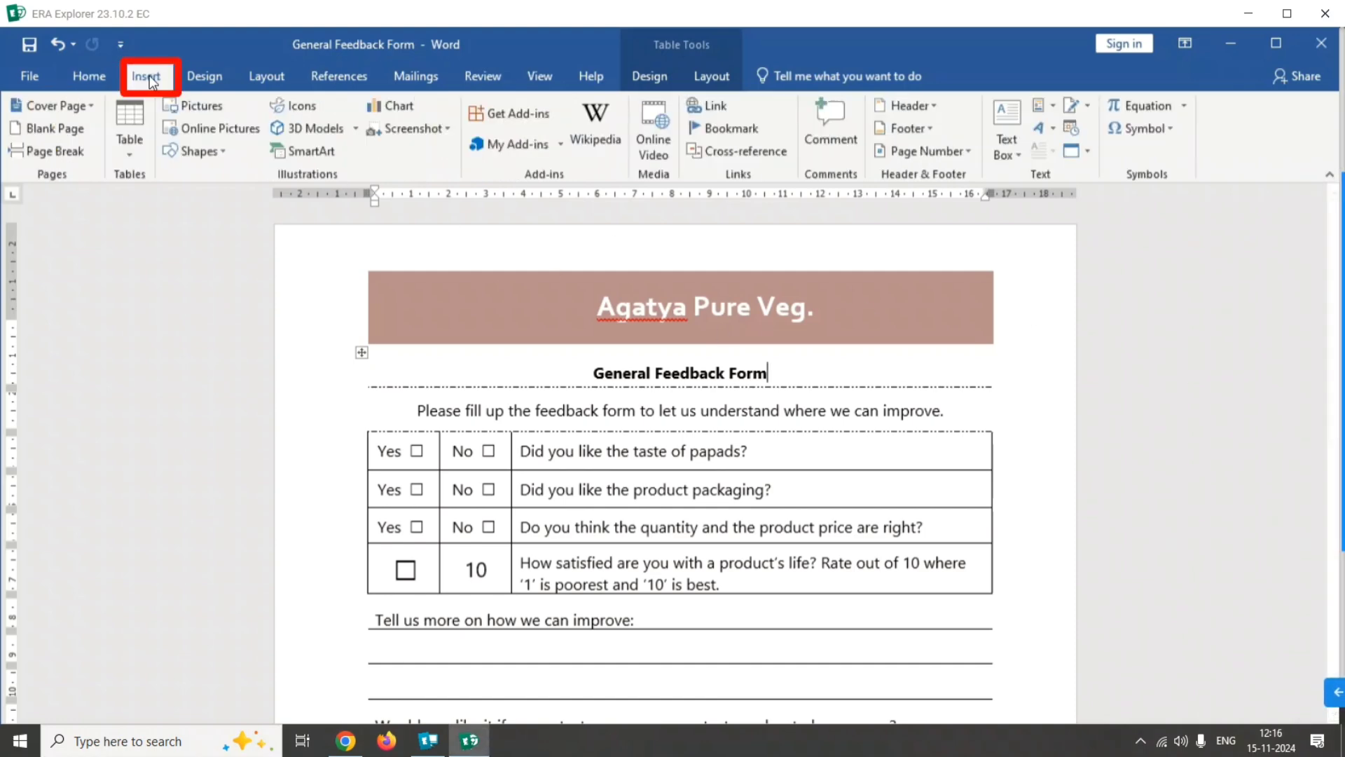
mouse_move(1322, 429)
left_click(1322, 454)
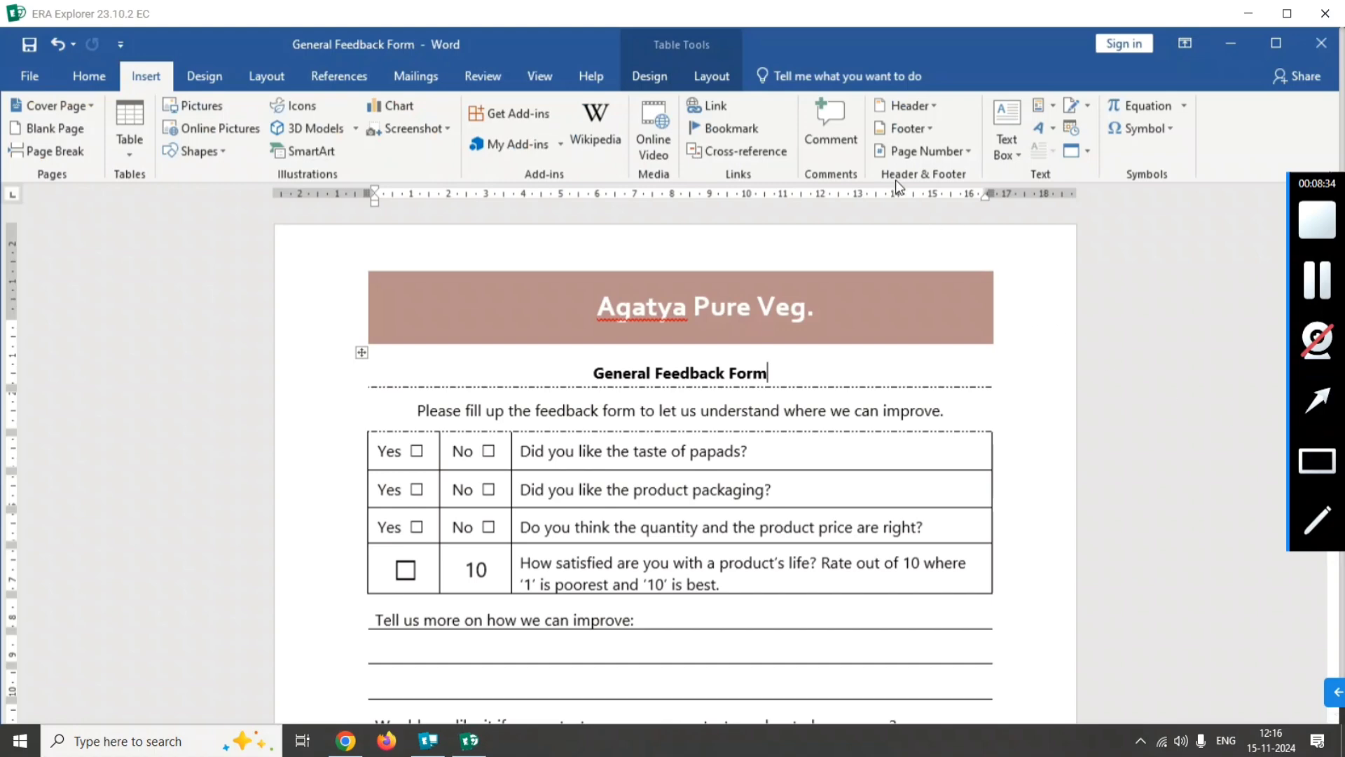
left_click_drag(874, 87, 949, 120)
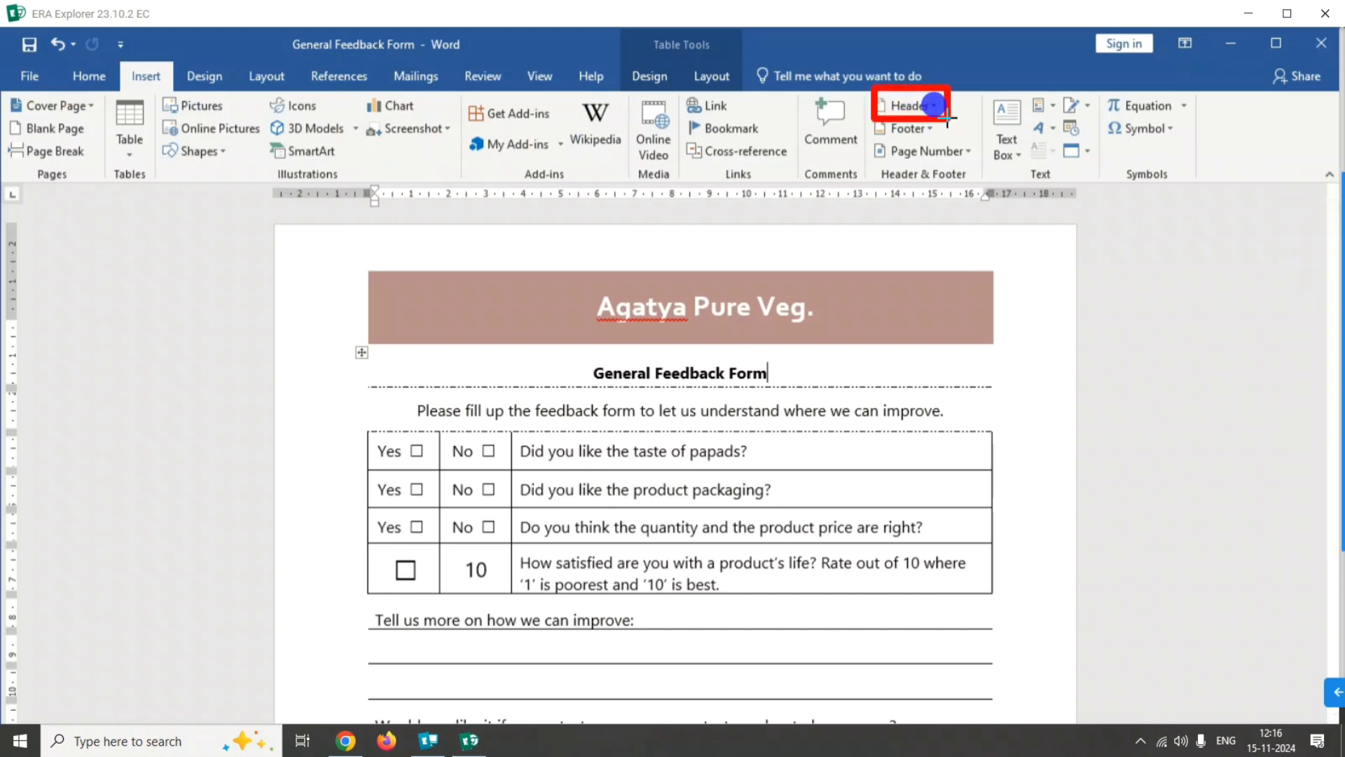
left_click(911, 107)
left_click(1317, 461)
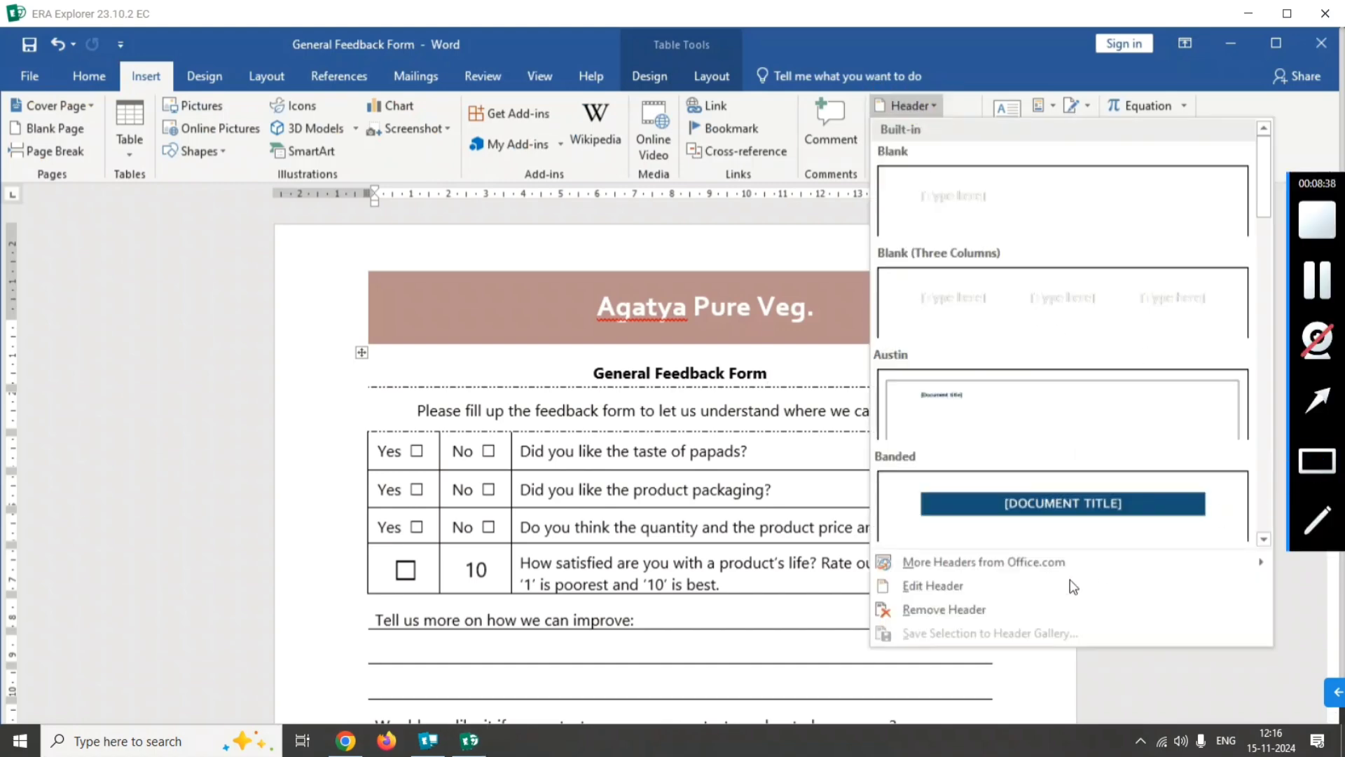
left_click_drag(874, 573, 988, 615)
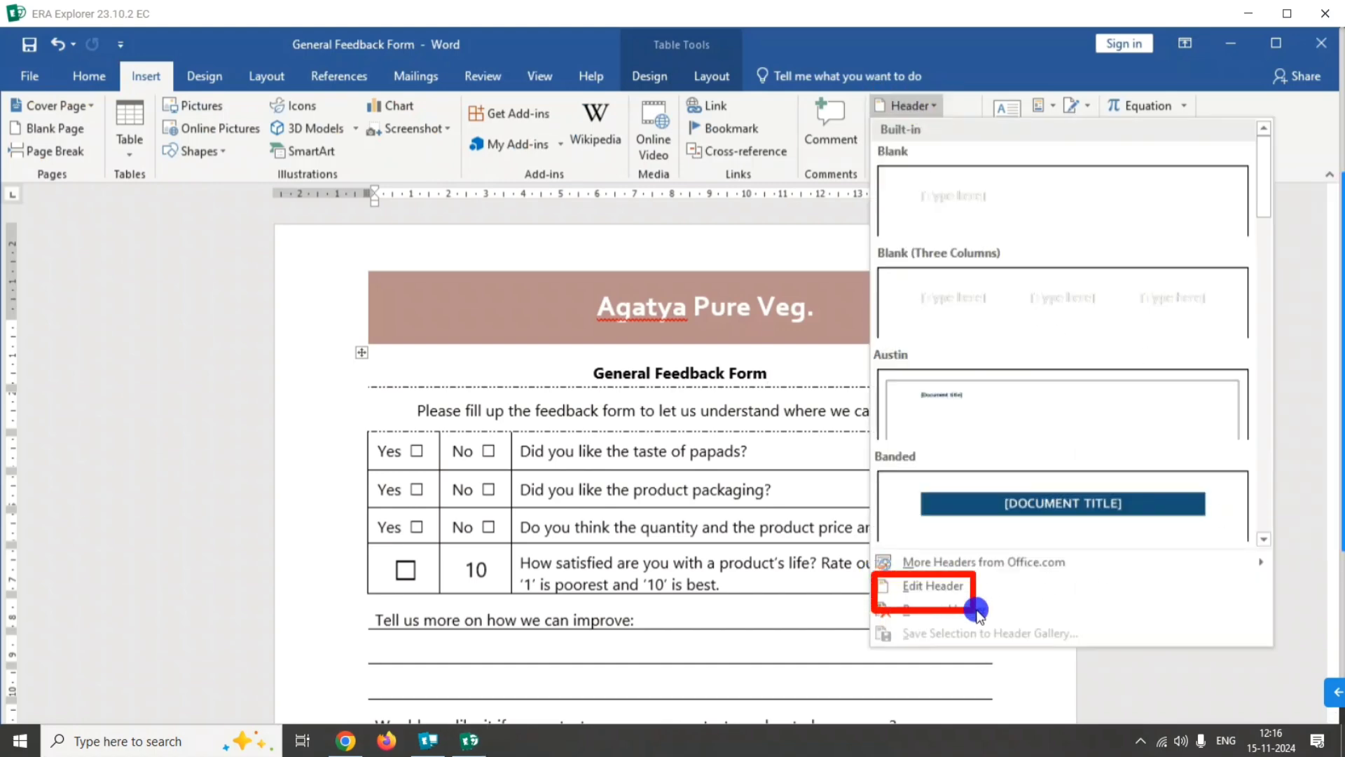
left_click(941, 586)
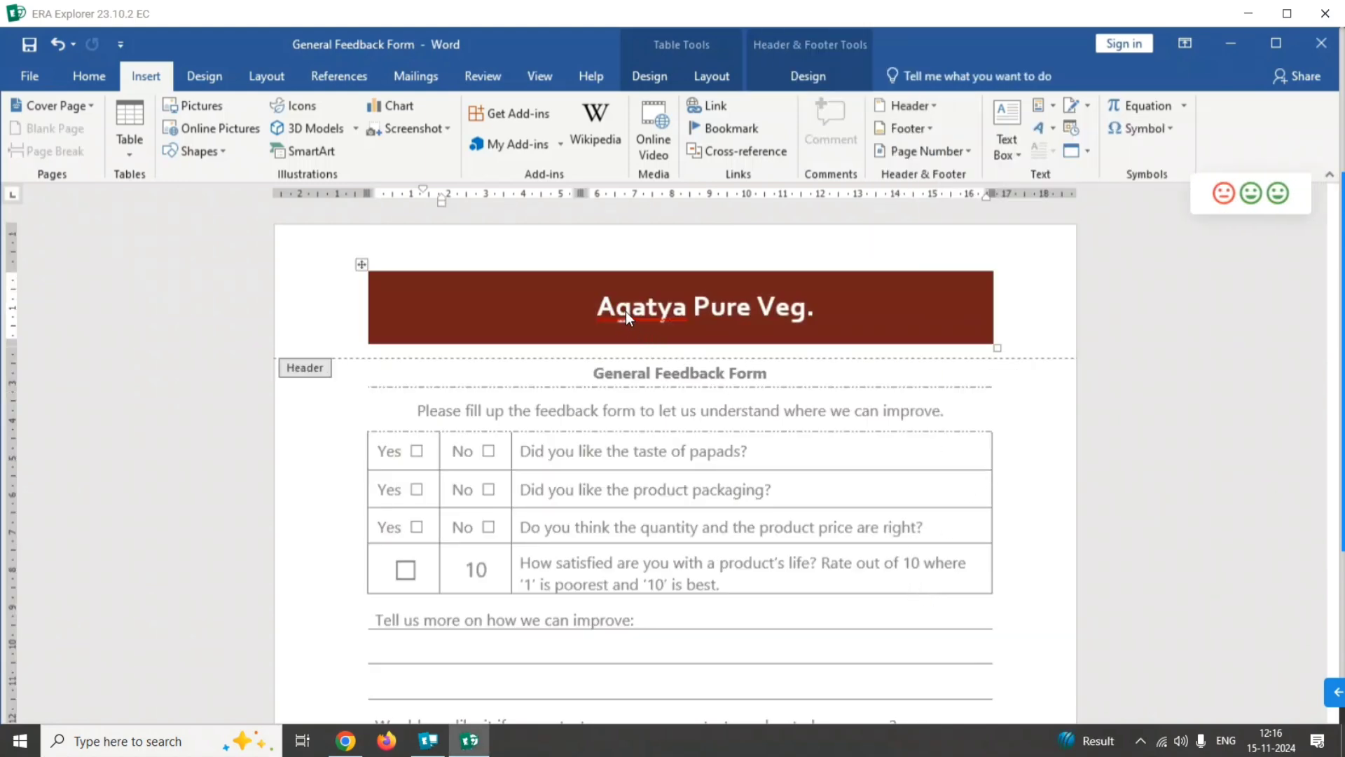
Open the icon library for the document header and search it for "Food and Drinks".
mouse_move(1331, 517)
left_click(1328, 405)
mouse_move(902, 443)
left_mouse_down()
mouse_move(832, 423)
mouse_move(192, 108)
left_mouse_up()
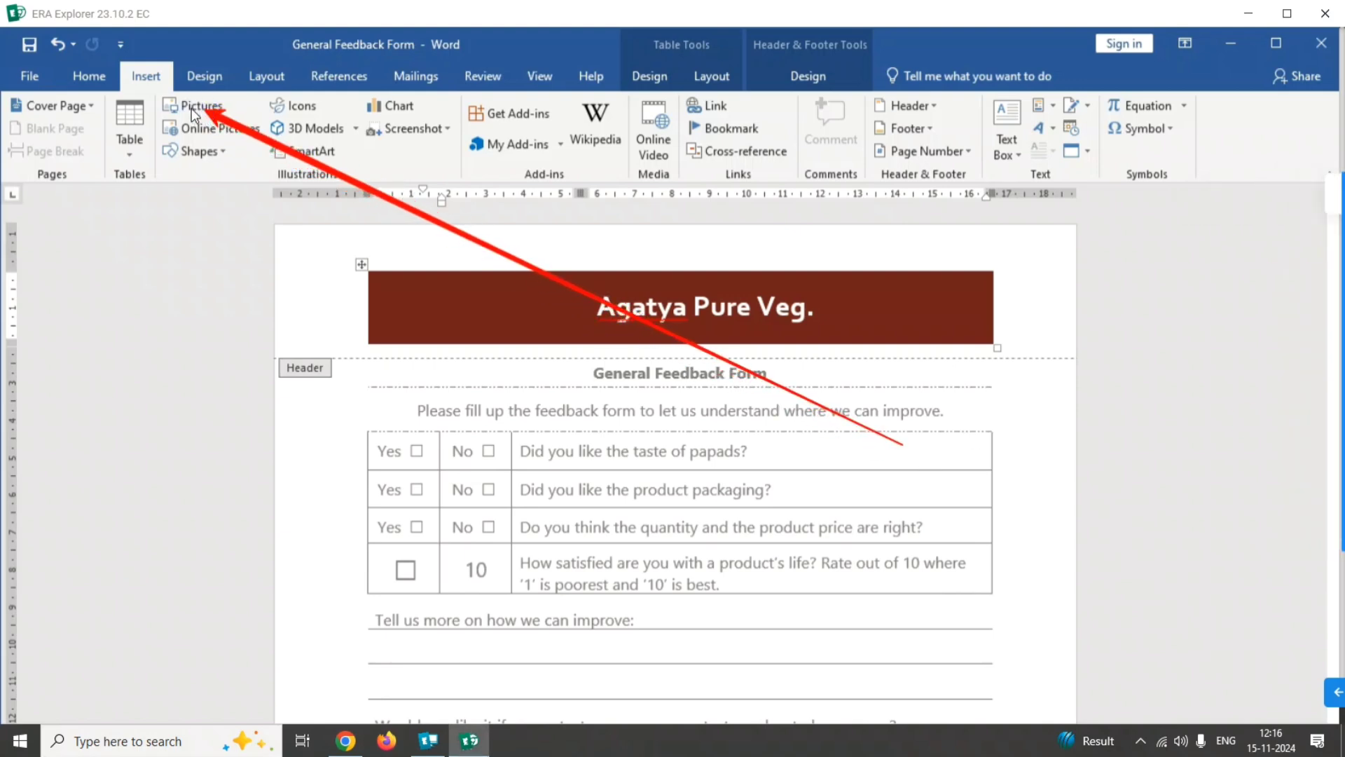
mouse_move(1335, 491)
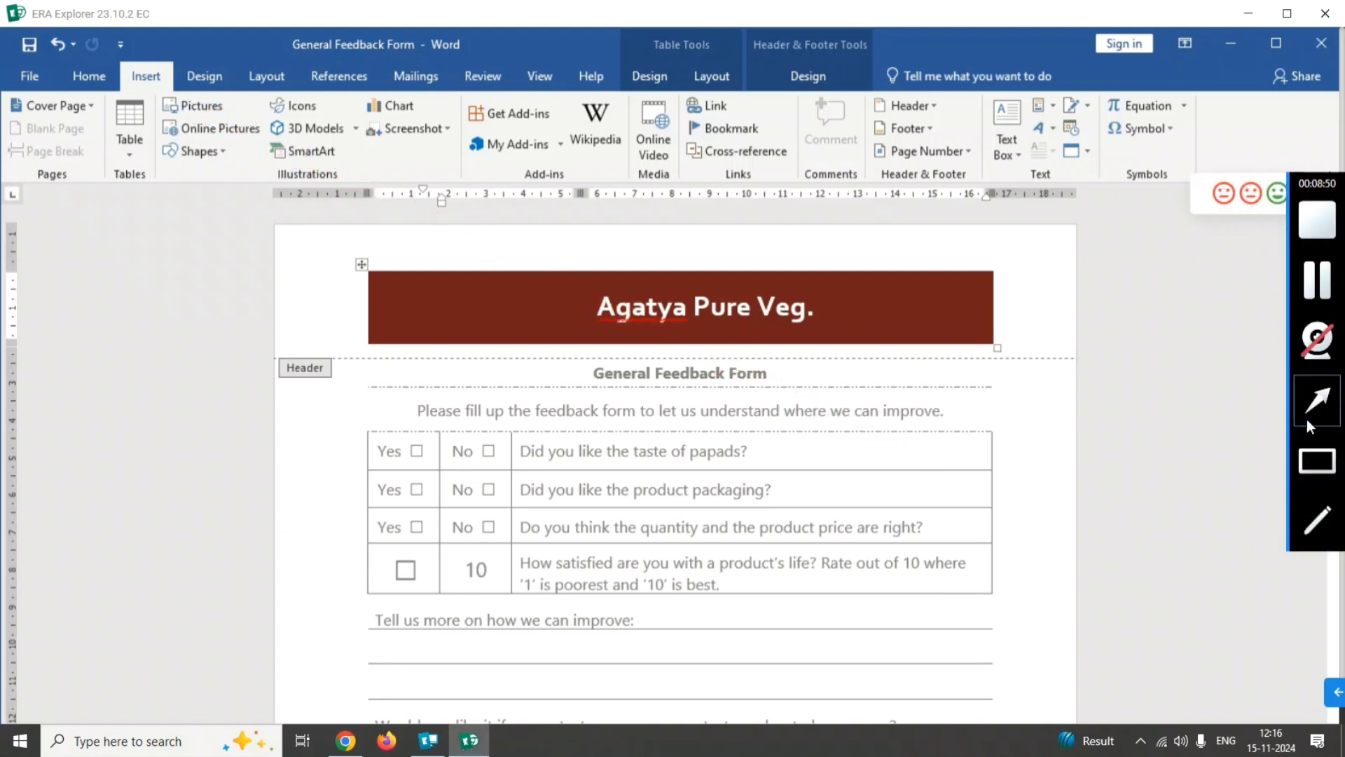
left_click(1317, 399)
left_click_drag(925, 488, 421, 165)
left_click(309, 105)
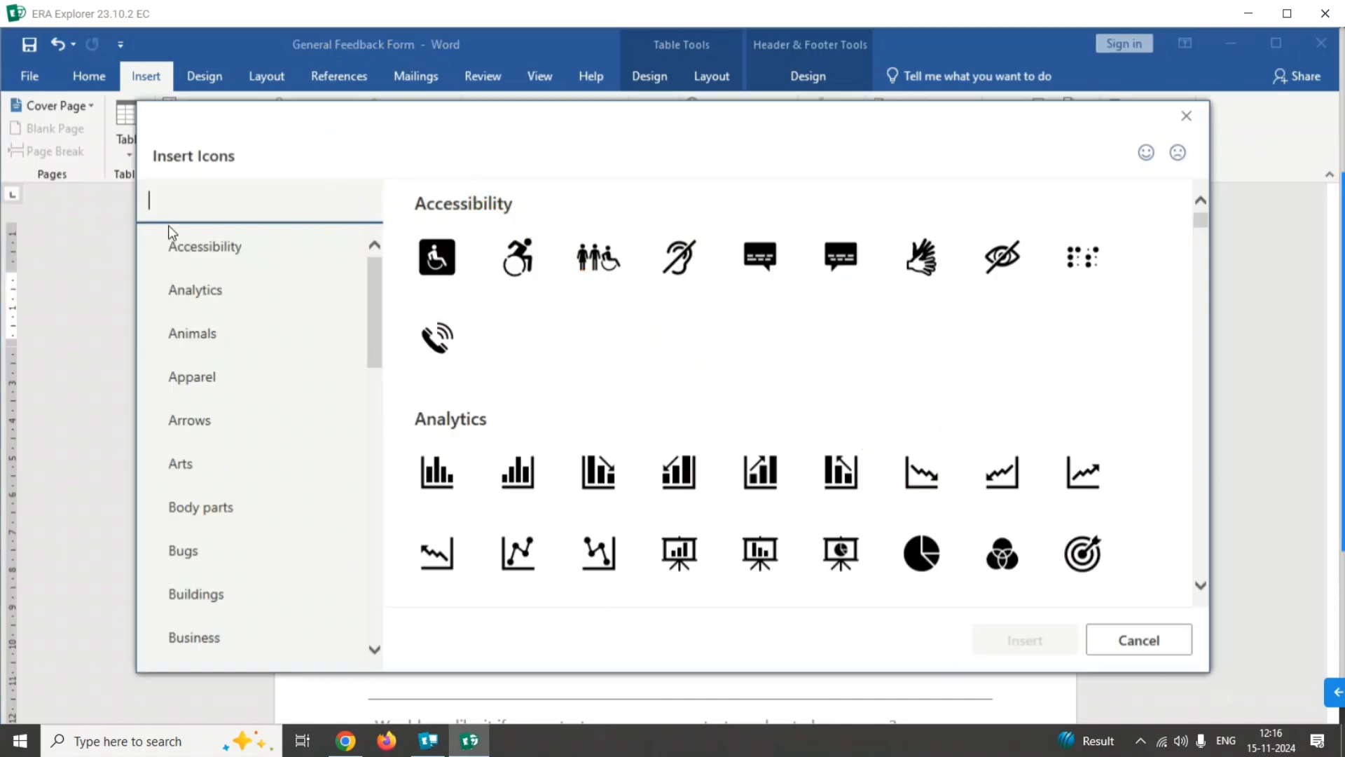
left_click(175, 209)
type("Food and Drinks")
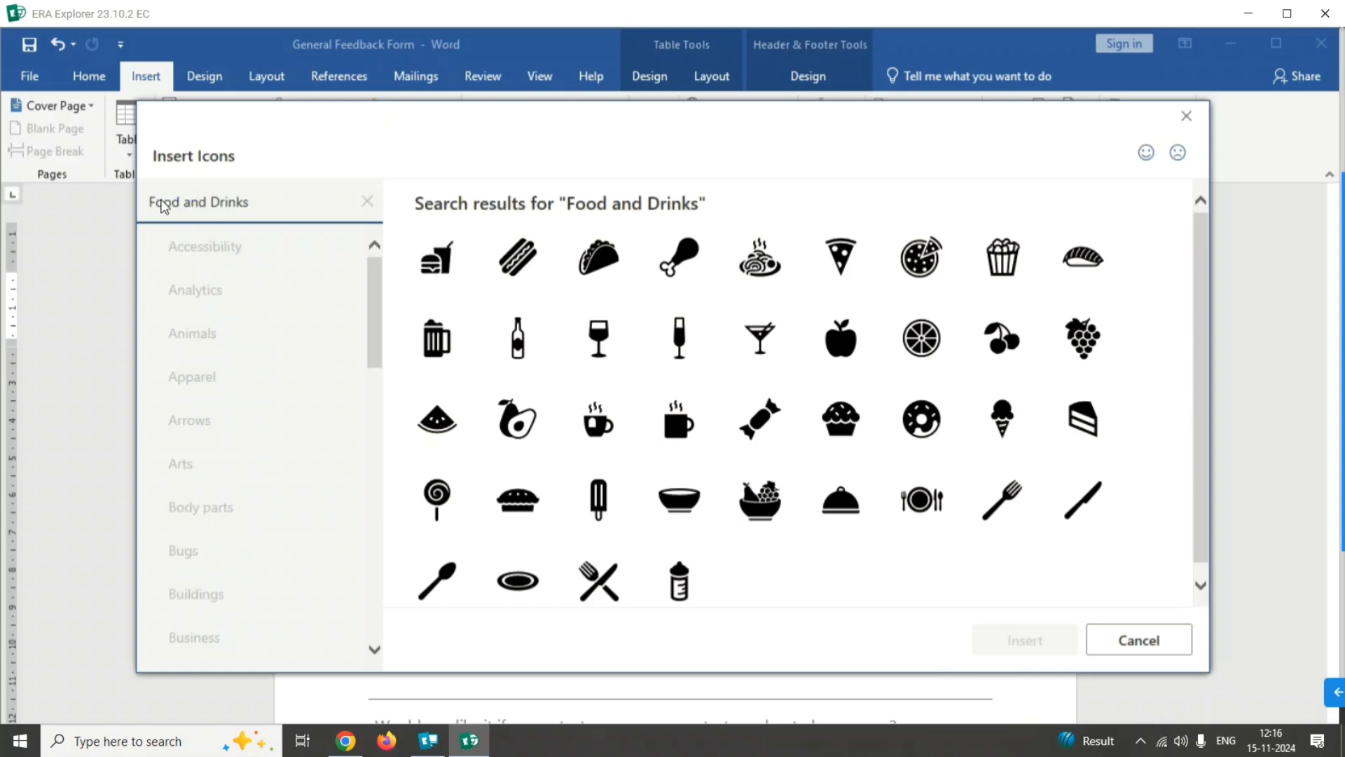
Insert the burger-and-drink icon into the header banner beside "Agatya Pure Veg.".
left_click(448, 278)
left_click(1317, 460)
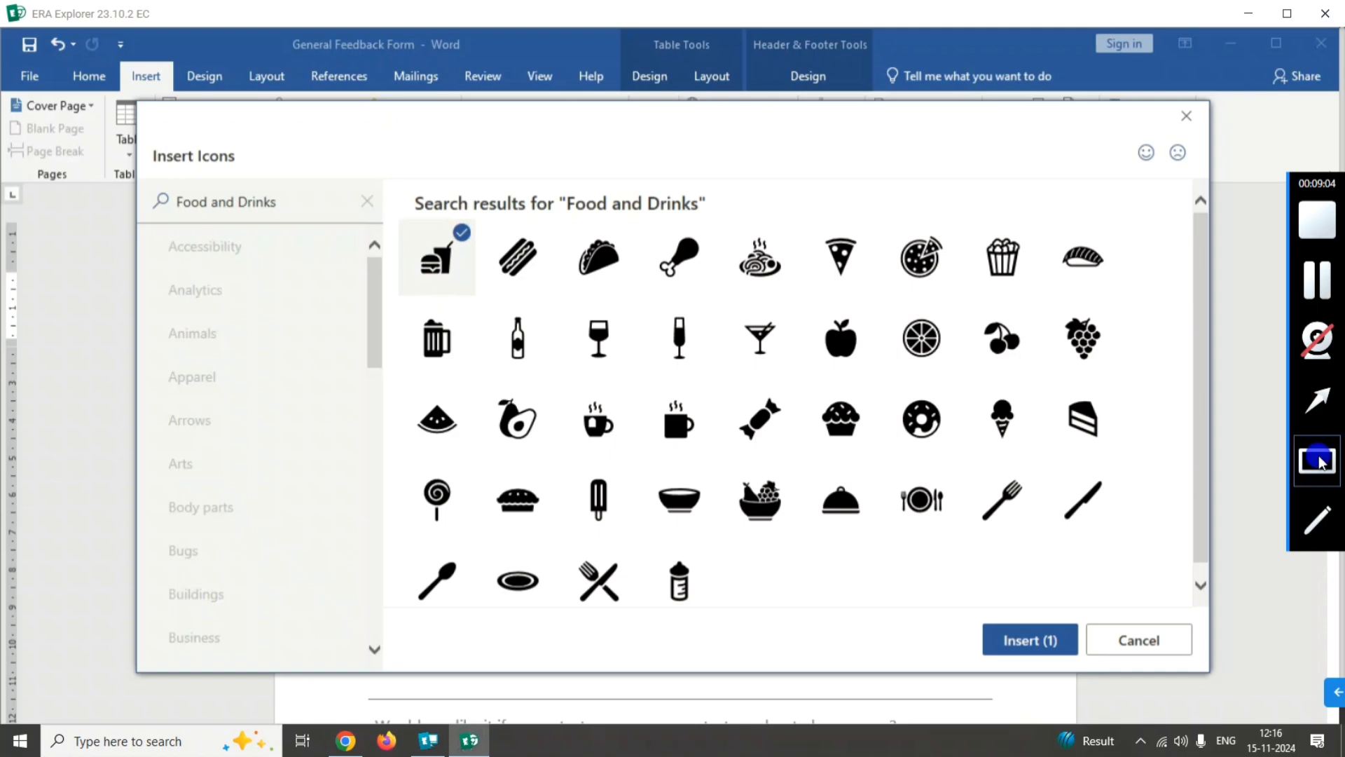
left_click_drag(943, 586, 1064, 670)
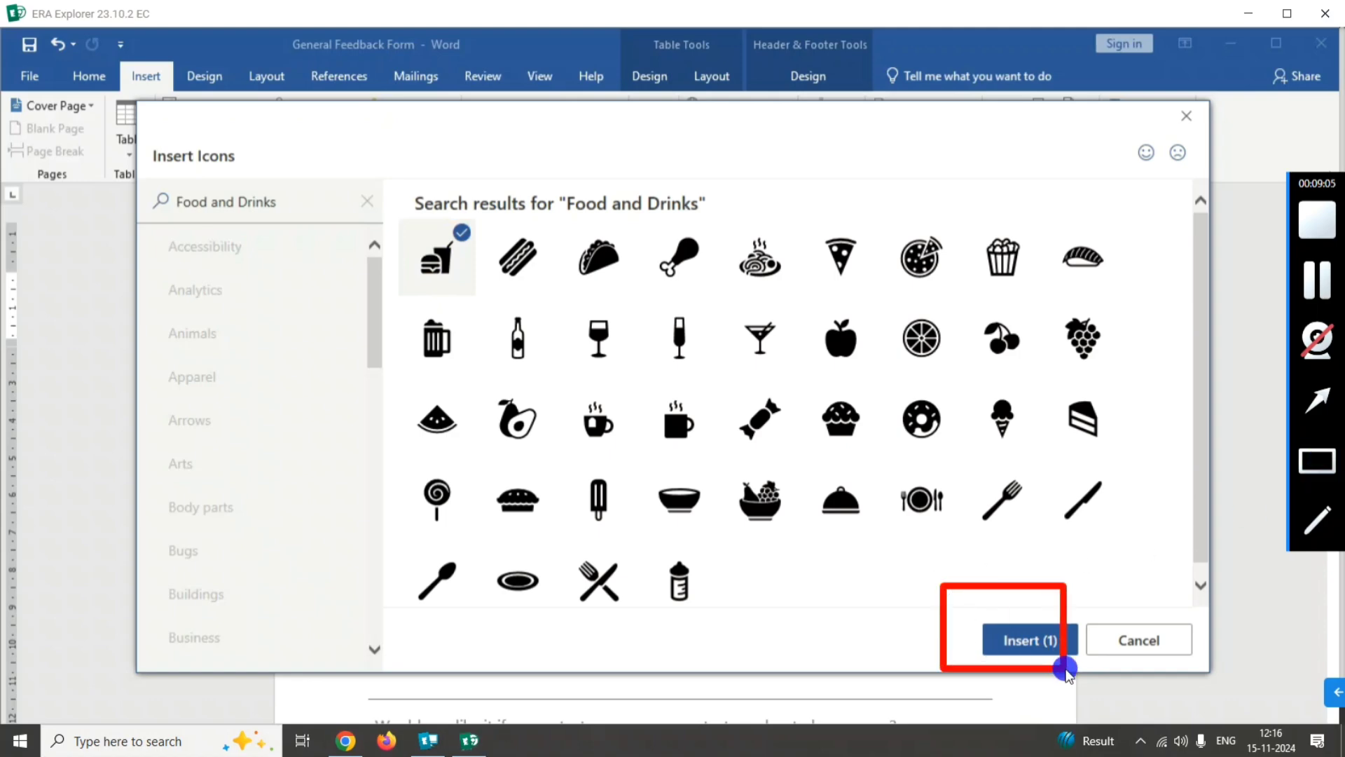
left_click(1030, 636)
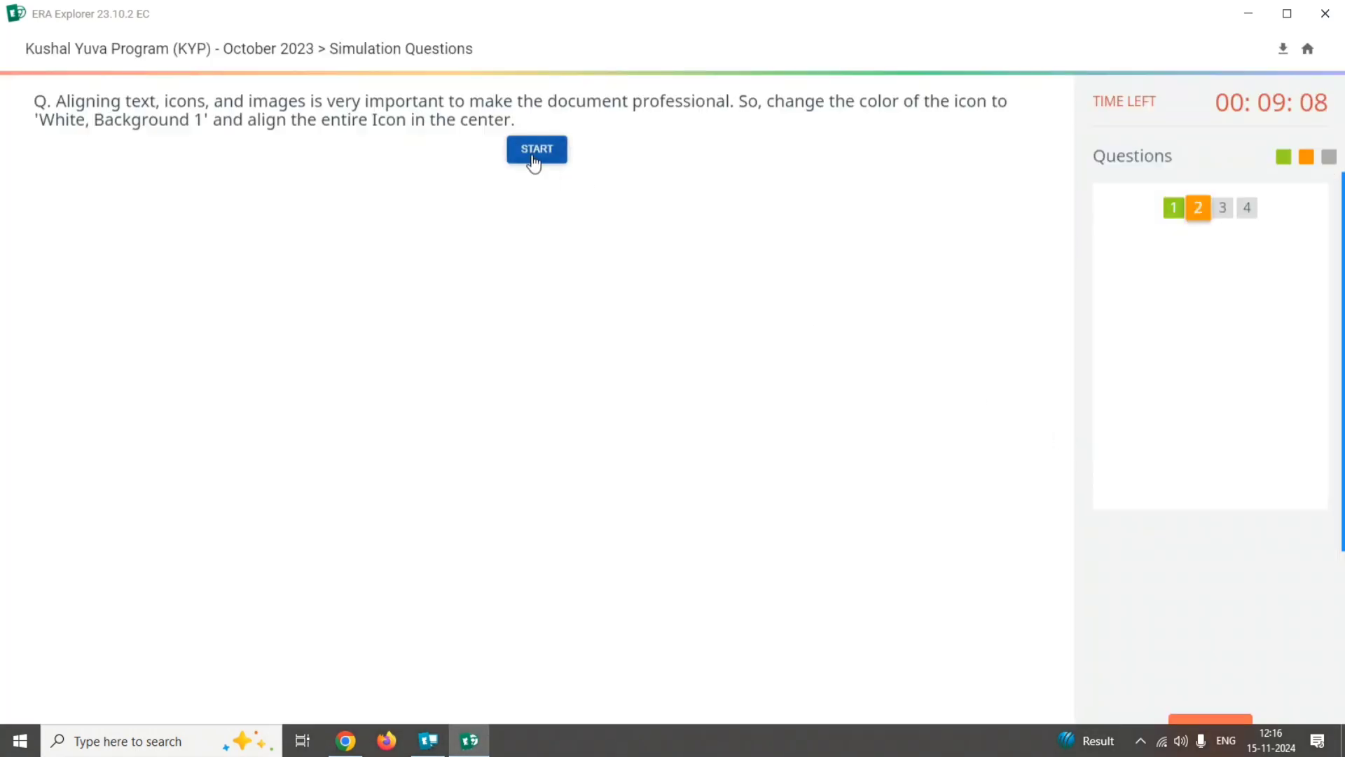
Launch the simulation of question 2 and set the header icon's graphics fill to White, Background 1.
left_click(535, 150)
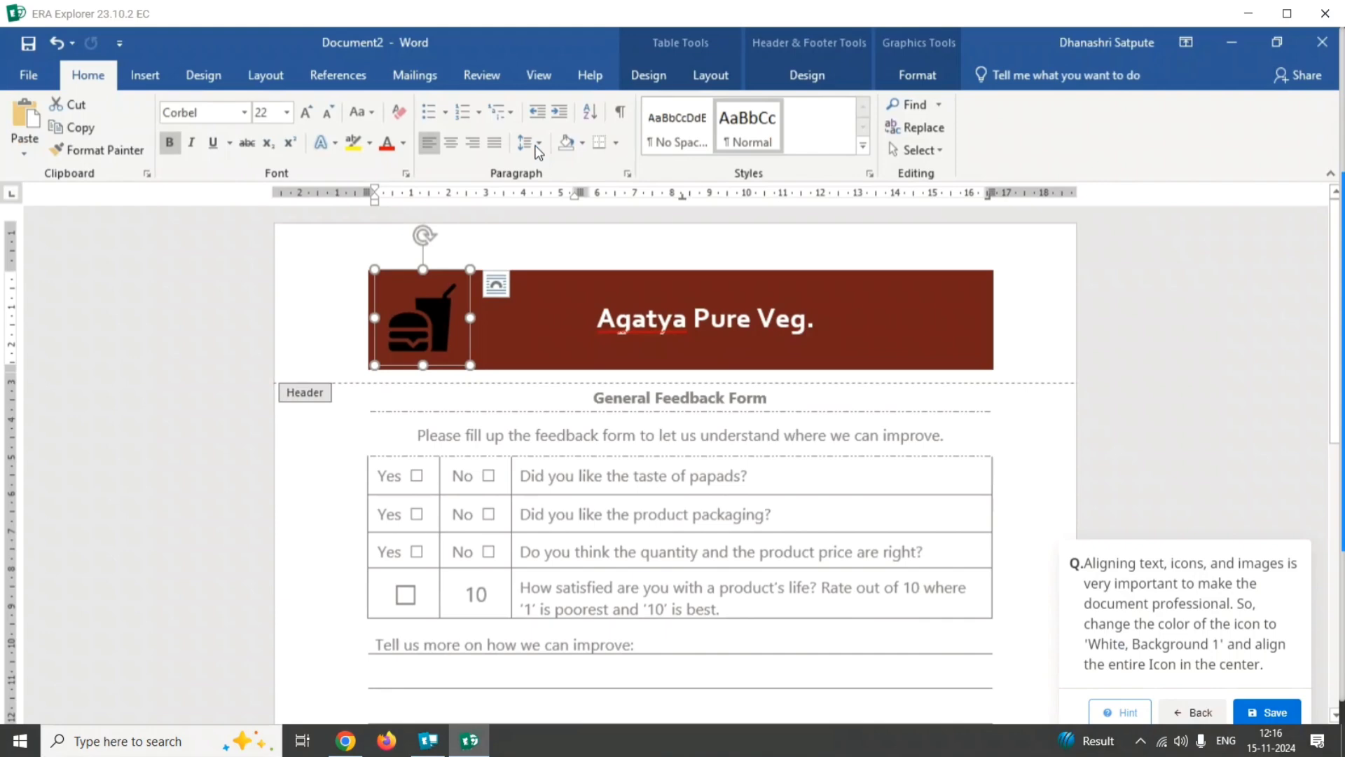
mouse_move(1342, 501)
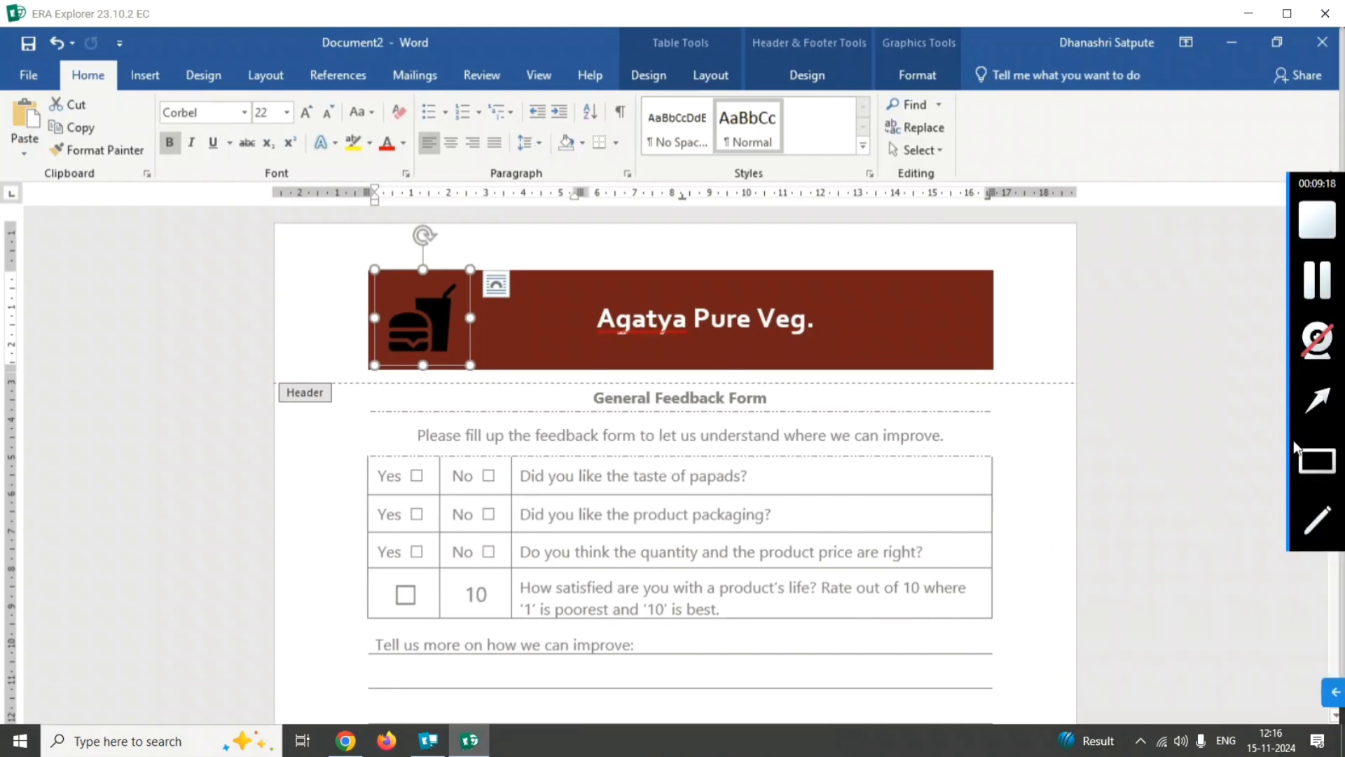
left_click(1315, 412)
mouse_move(1221, 492)
left_mouse_down()
mouse_move(1021, 135)
mouse_move(911, 66)
left_mouse_up()
left_click(915, 75)
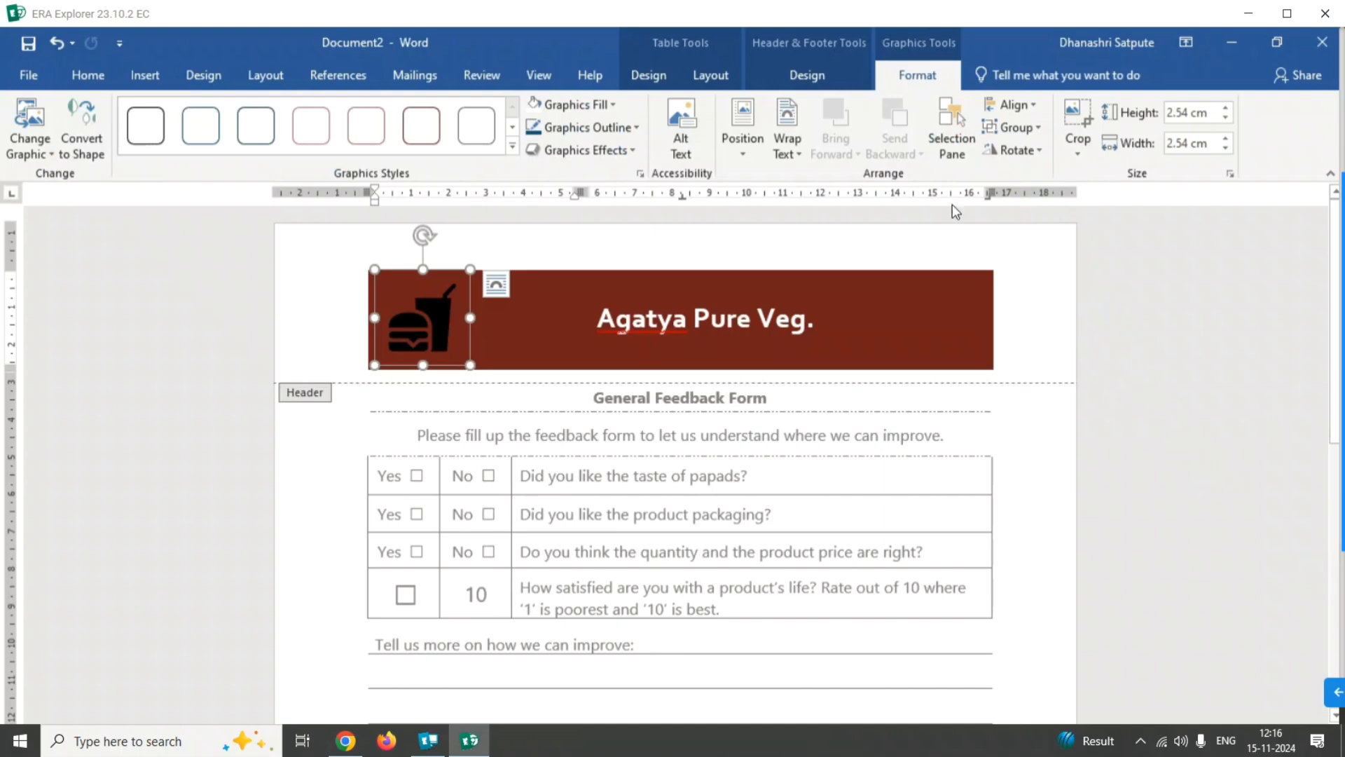
mouse_move(1339, 468)
left_click(1317, 399)
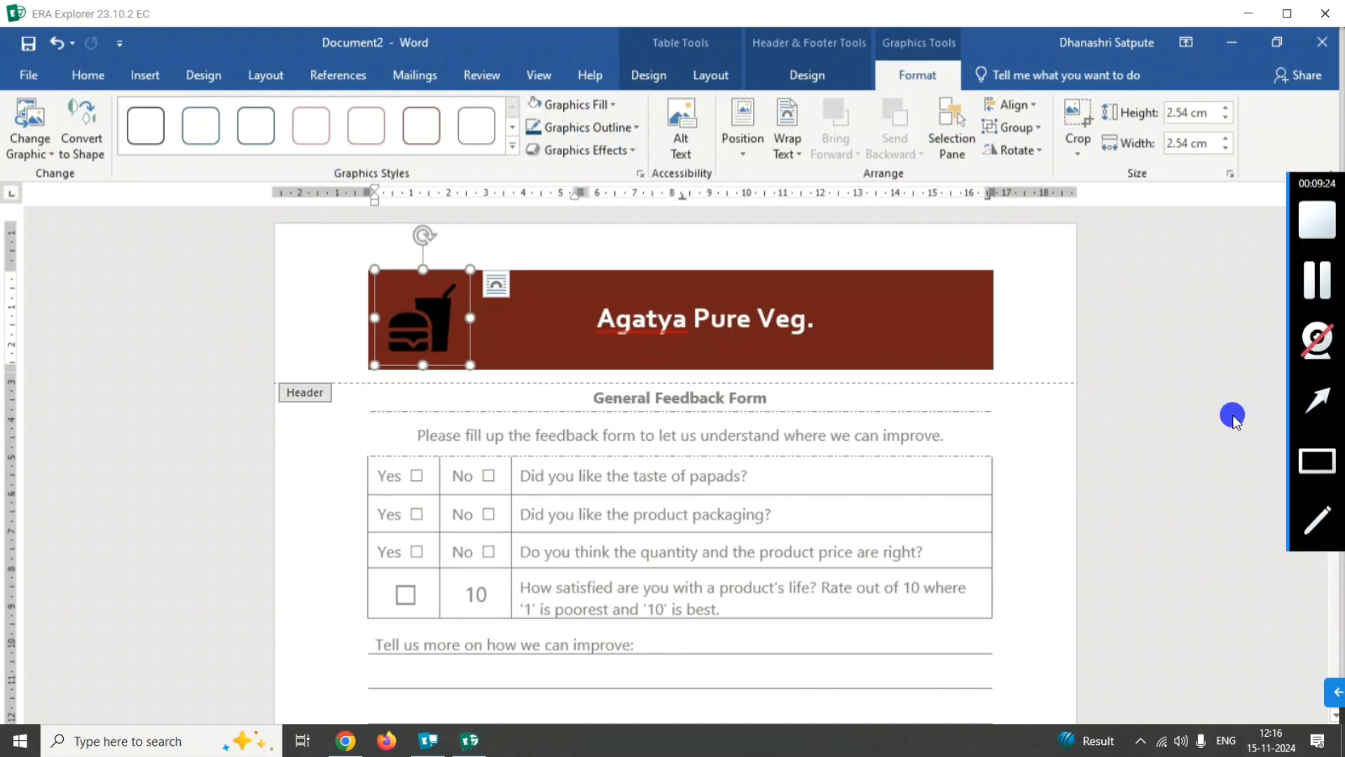
left_click_drag(1231, 412, 770, 191)
left_click(566, 107)
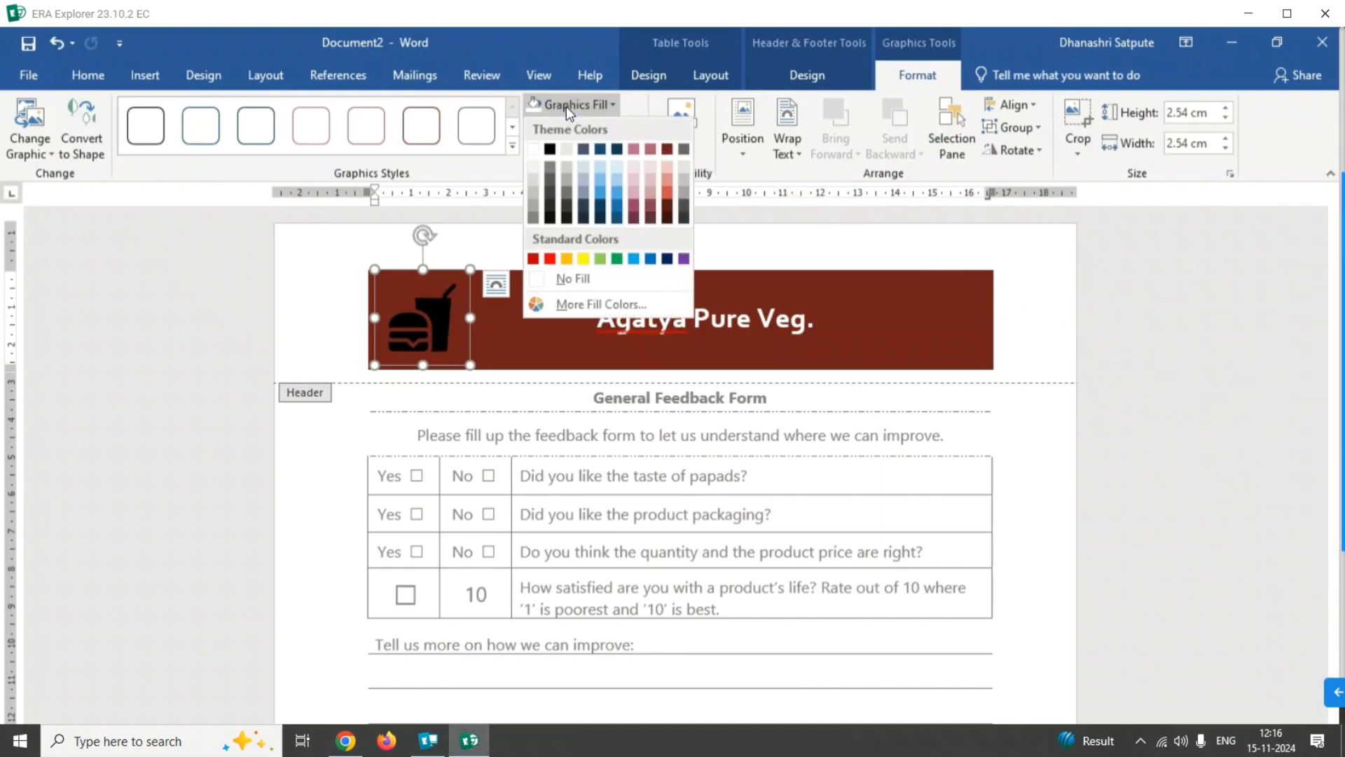
mouse_move(1340, 481)
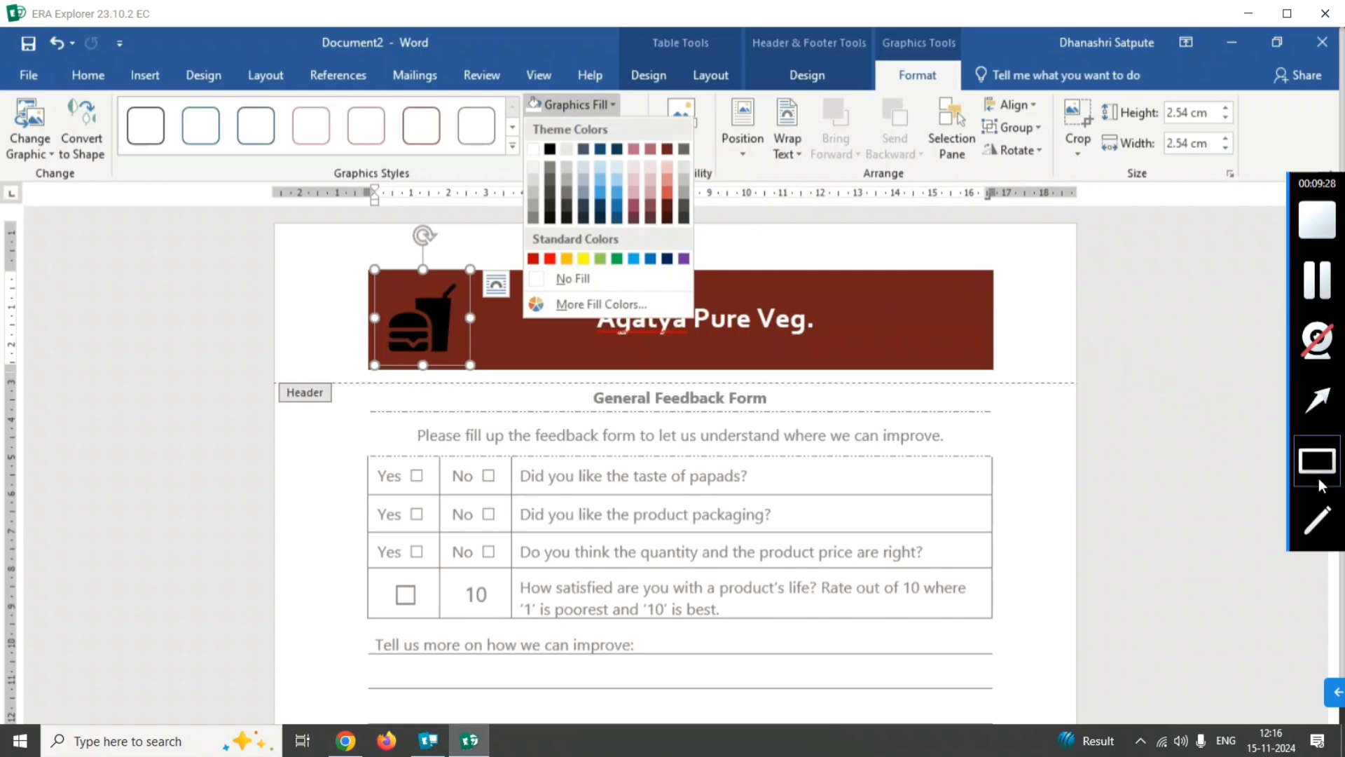
left_click(1317, 399)
left_click_drag(423, 268, 523, 168)
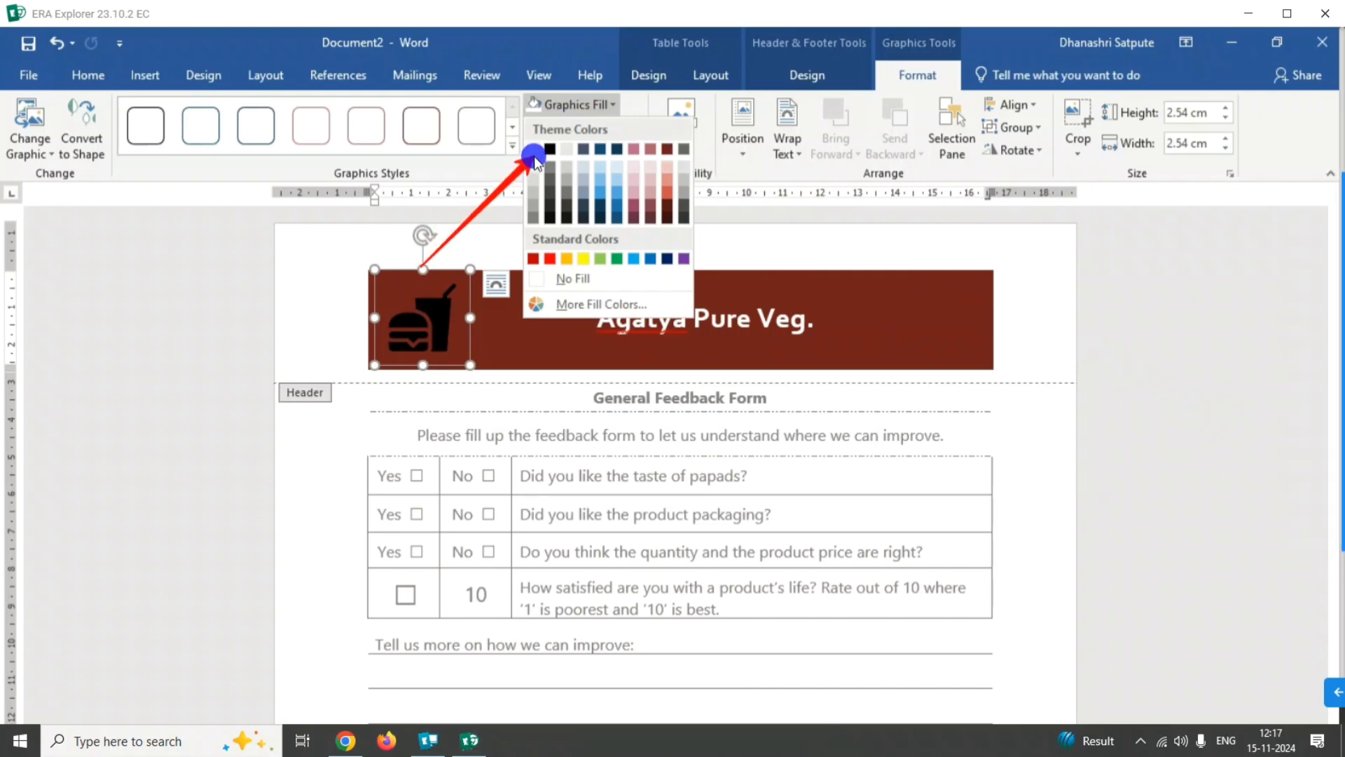
left_click(534, 149)
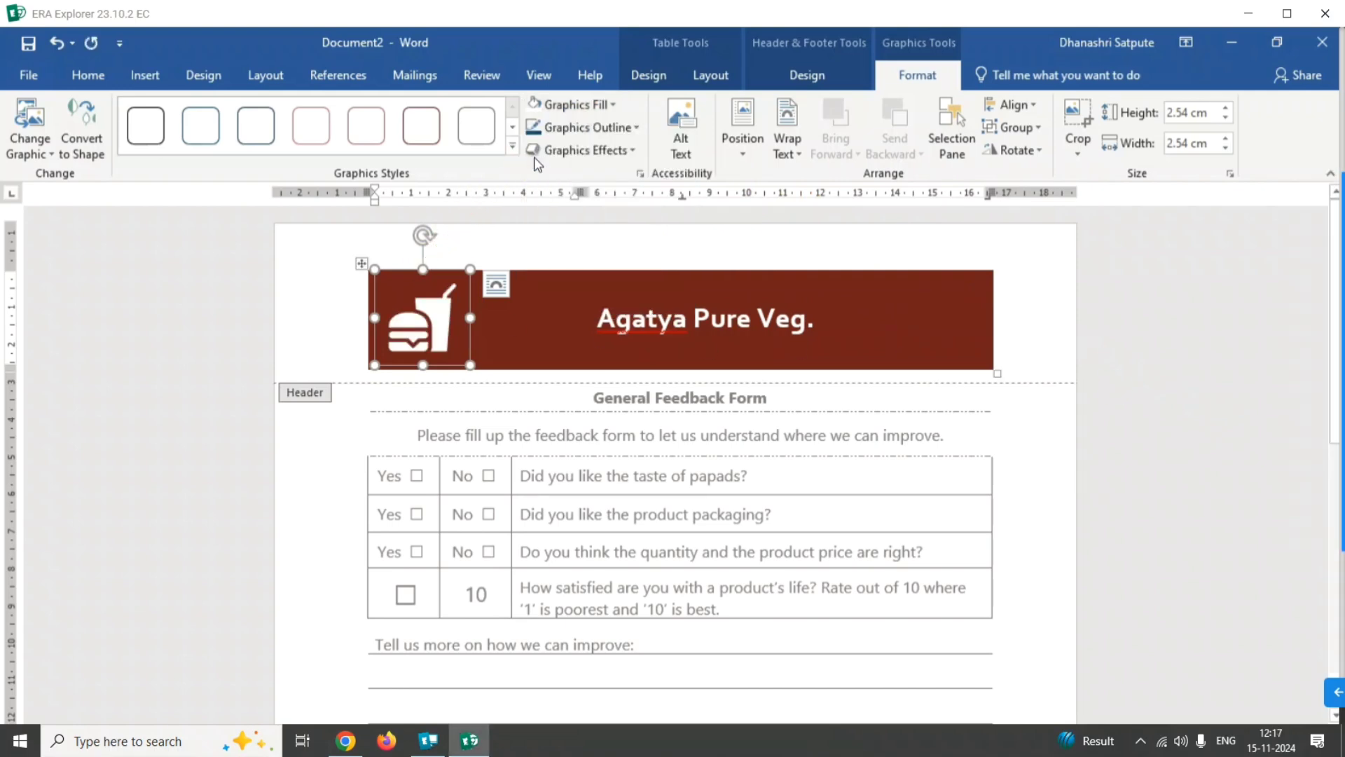
Center-align the burger-and-drink icon in its cell of the header banner.
mouse_move(1311, 543)
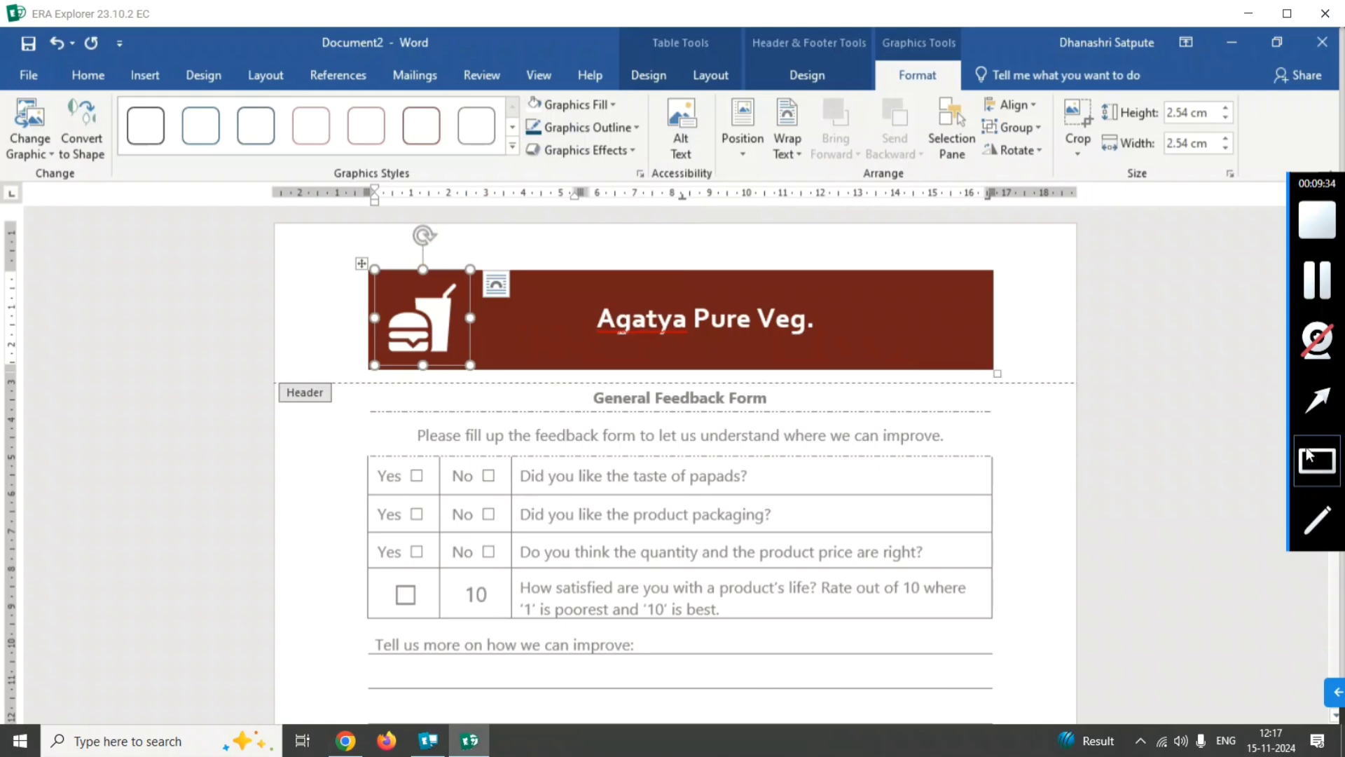
mouse_move(234, 524)
left_mouse_down()
mouse_move(88, 67)
mouse_move(91, 83)
left_mouse_up()
left_click(89, 77)
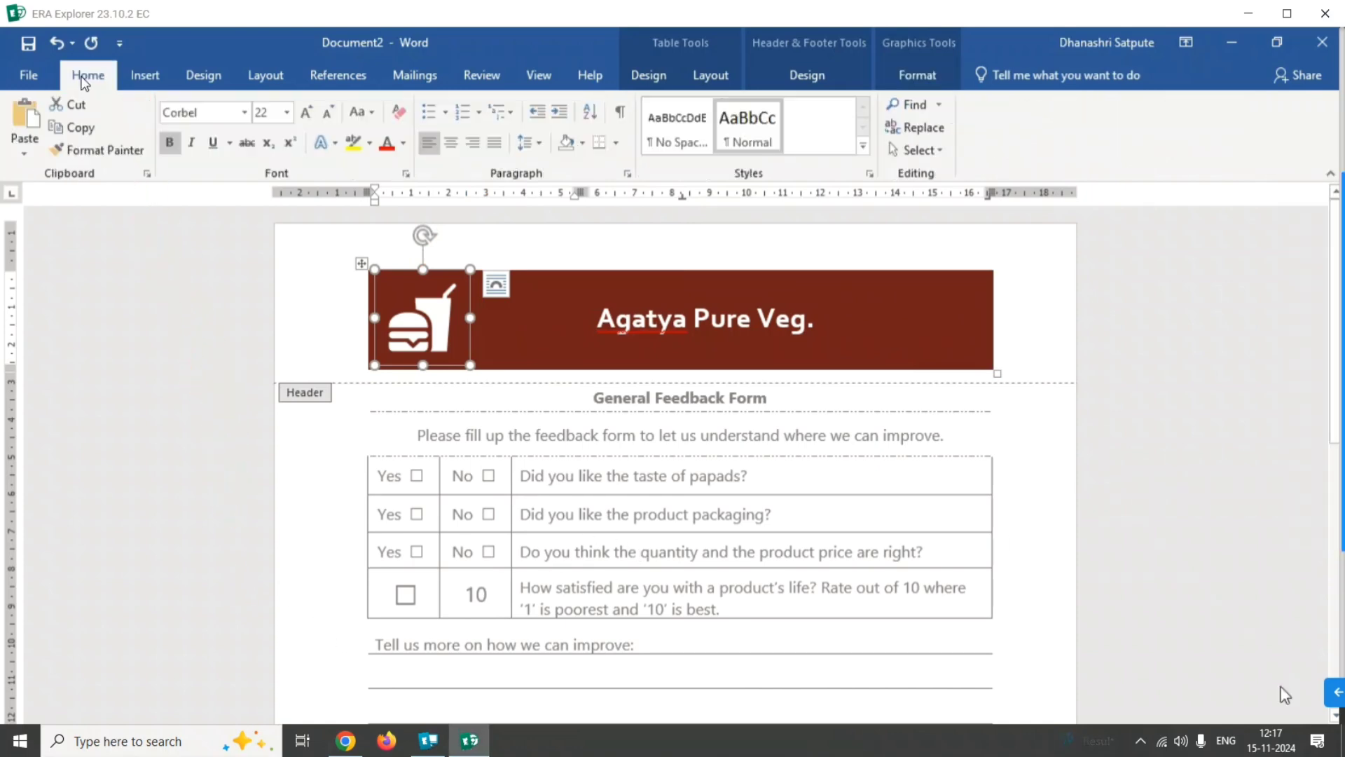
mouse_move(1343, 421)
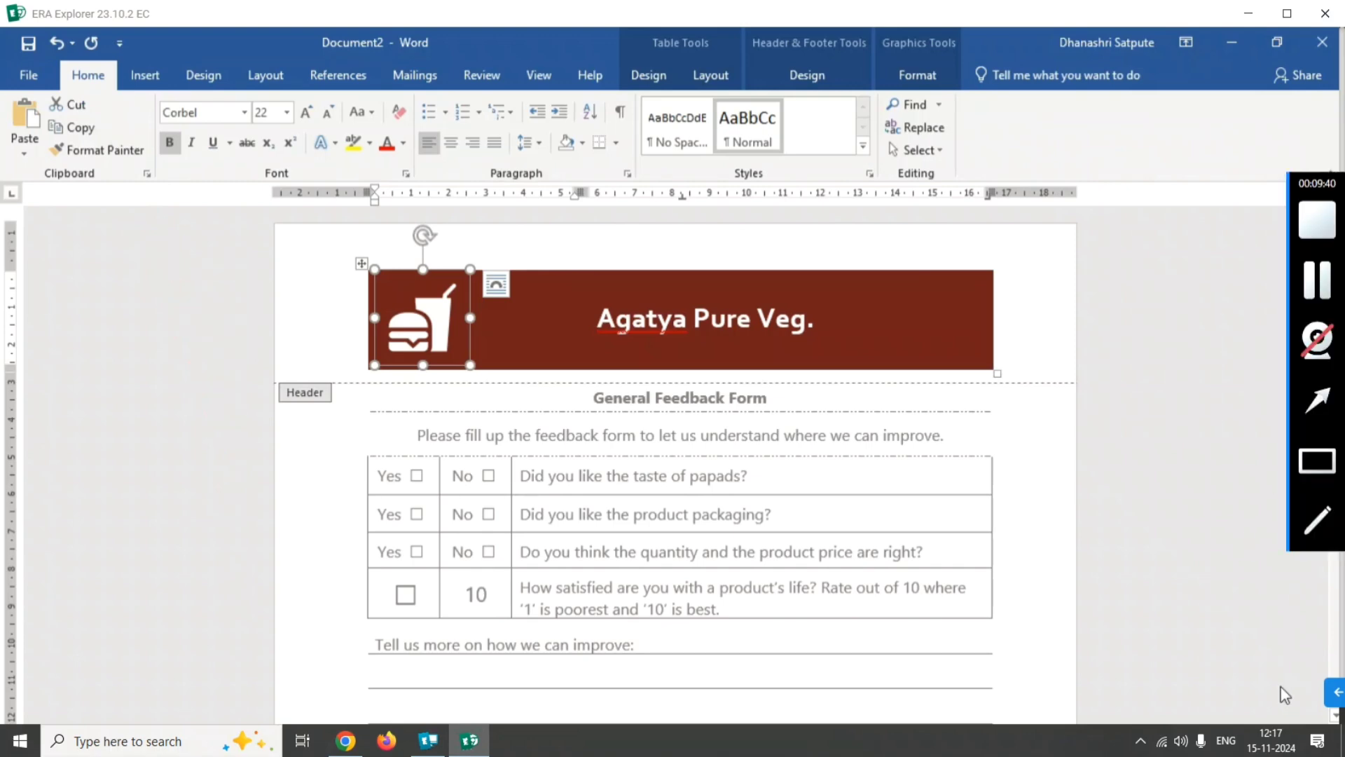
left_click(1306, 396)
mouse_move(563, 442)
left_mouse_down()
mouse_move(423, 216)
mouse_move(441, 147)
mouse_move(456, 151)
left_mouse_up()
left_click(453, 143)
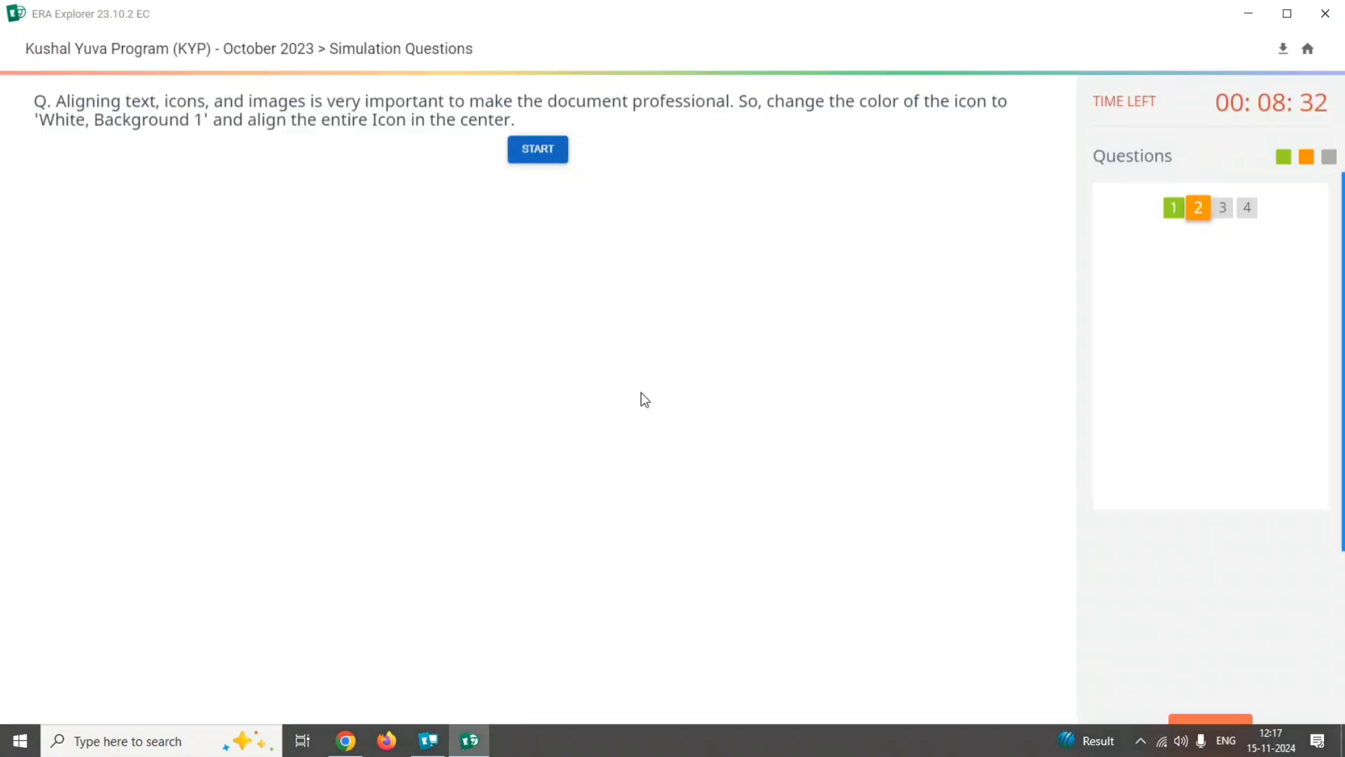
Launch the simulation of question 3 and delete the three empty rows of the feedback form table with Delete Rows.
left_click(537, 150)
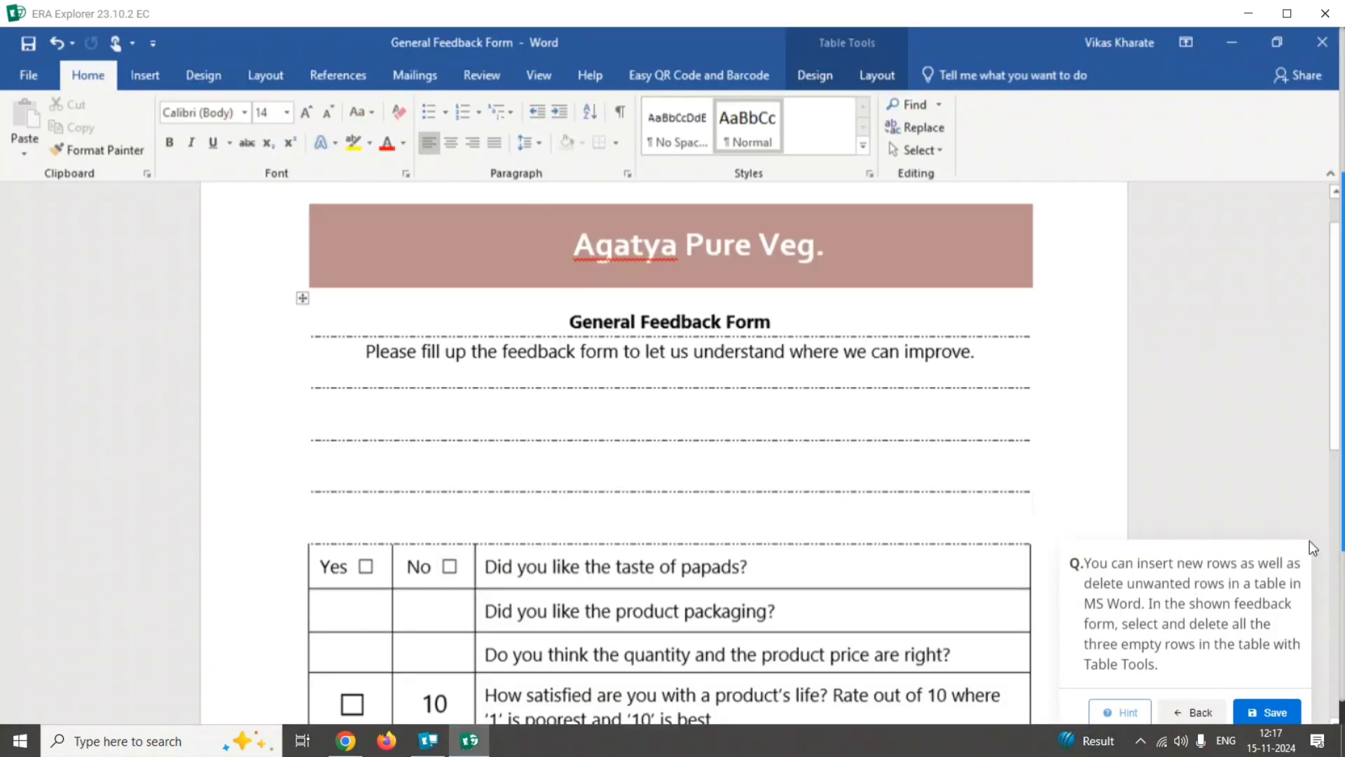
left_click(1323, 464)
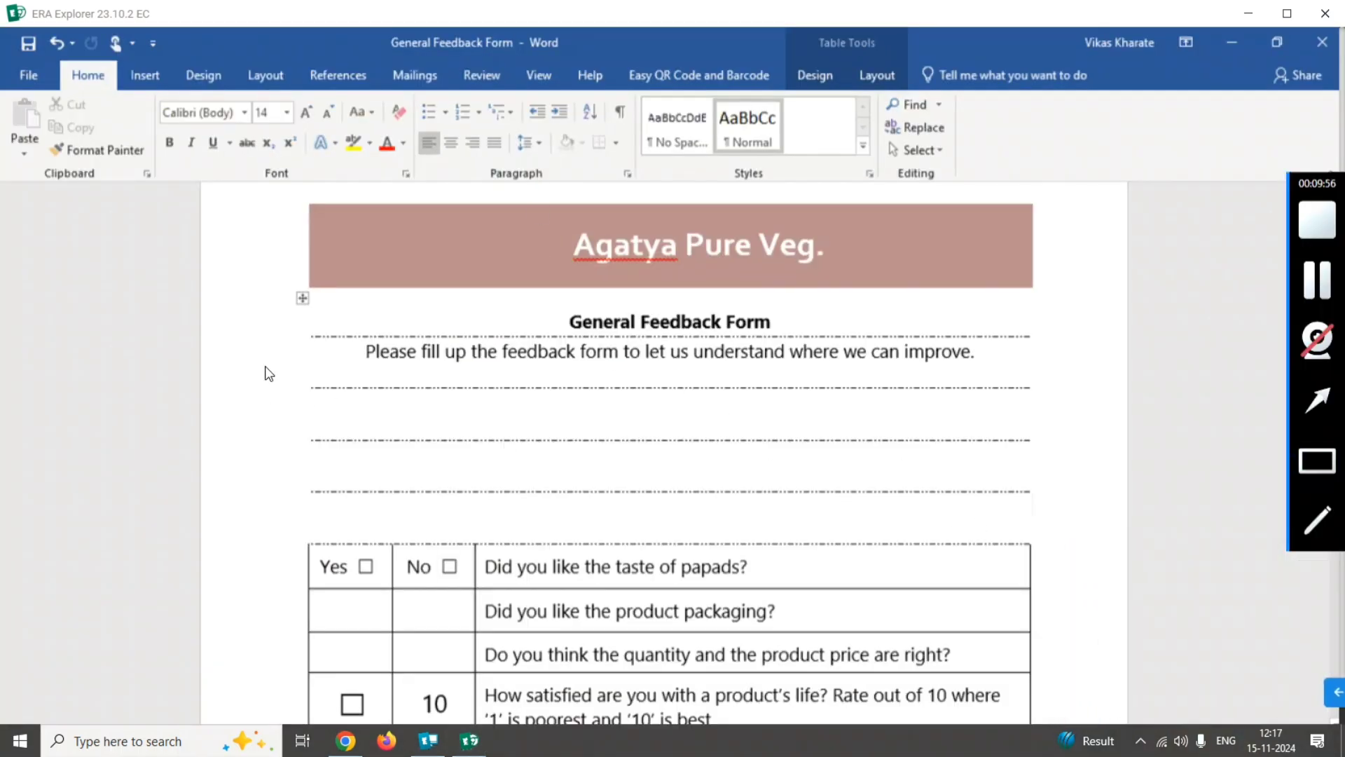
mouse_move(290, 379)
left_mouse_down()
mouse_move(534, 469)
mouse_move(1039, 529)
left_mouse_up()
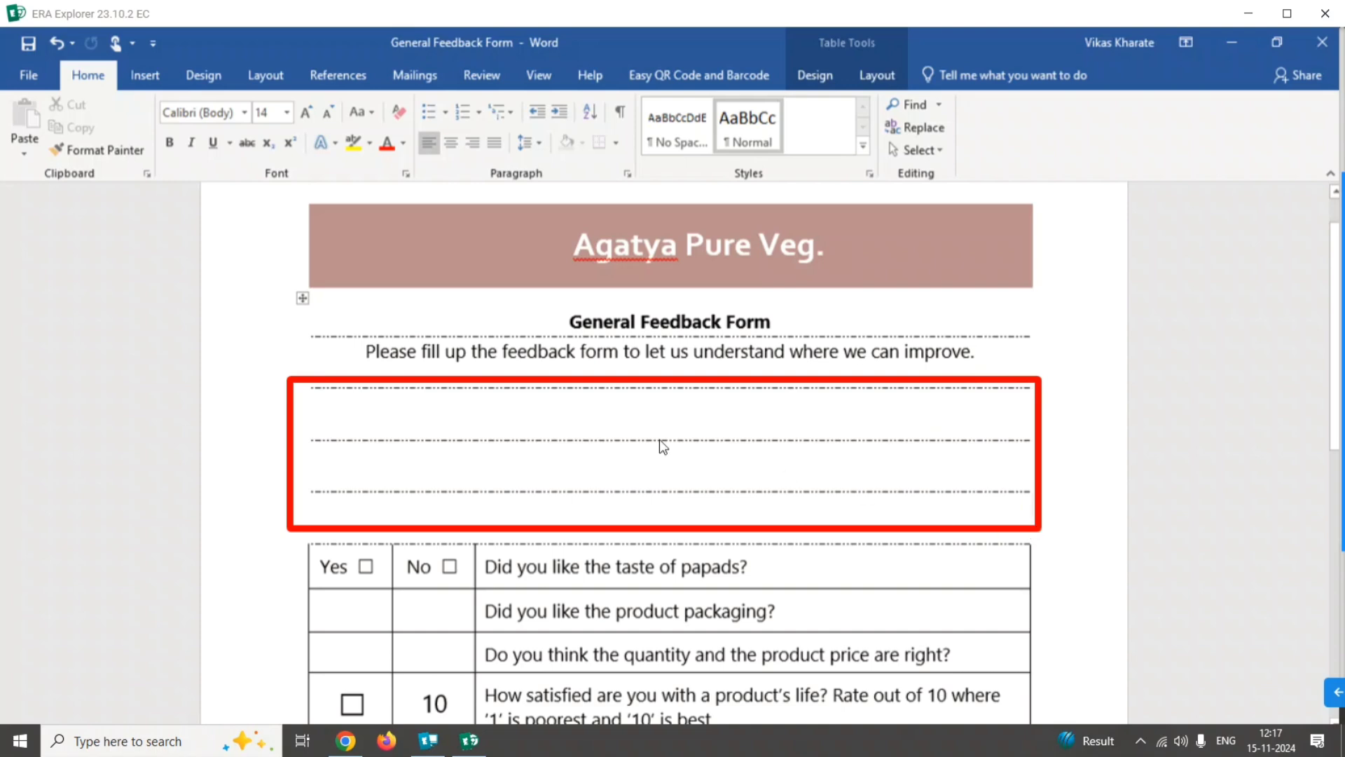
left_click(600, 430)
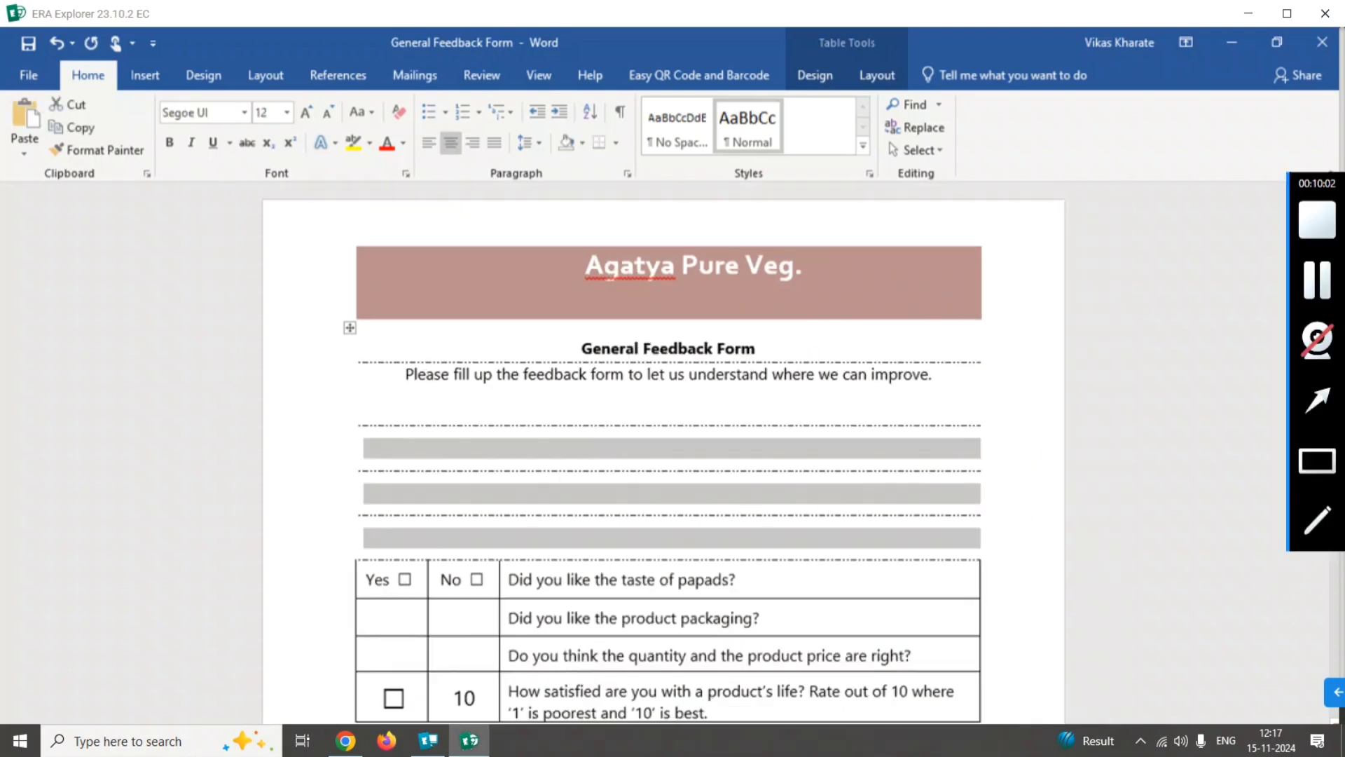
left_click(1317, 399)
left_click_drag(1227, 464, 882, 77)
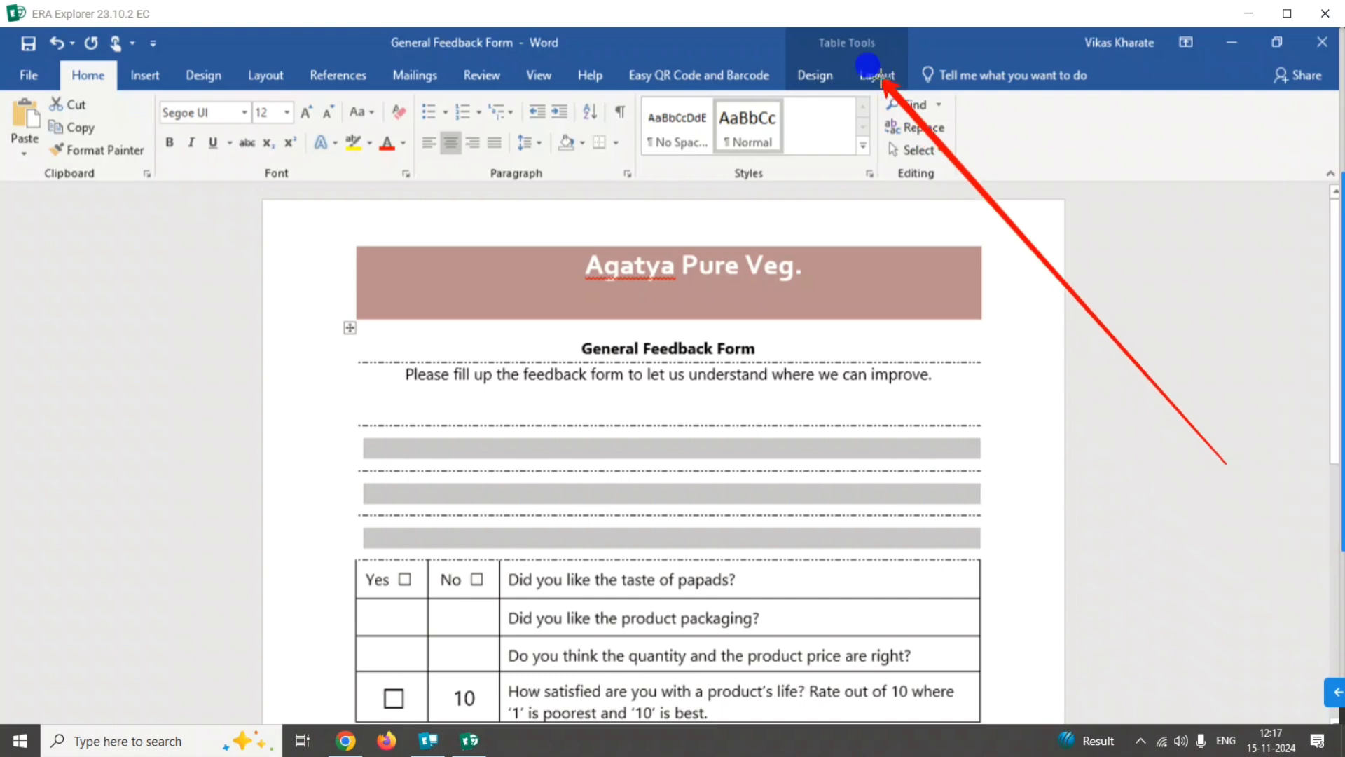
left_click(876, 78)
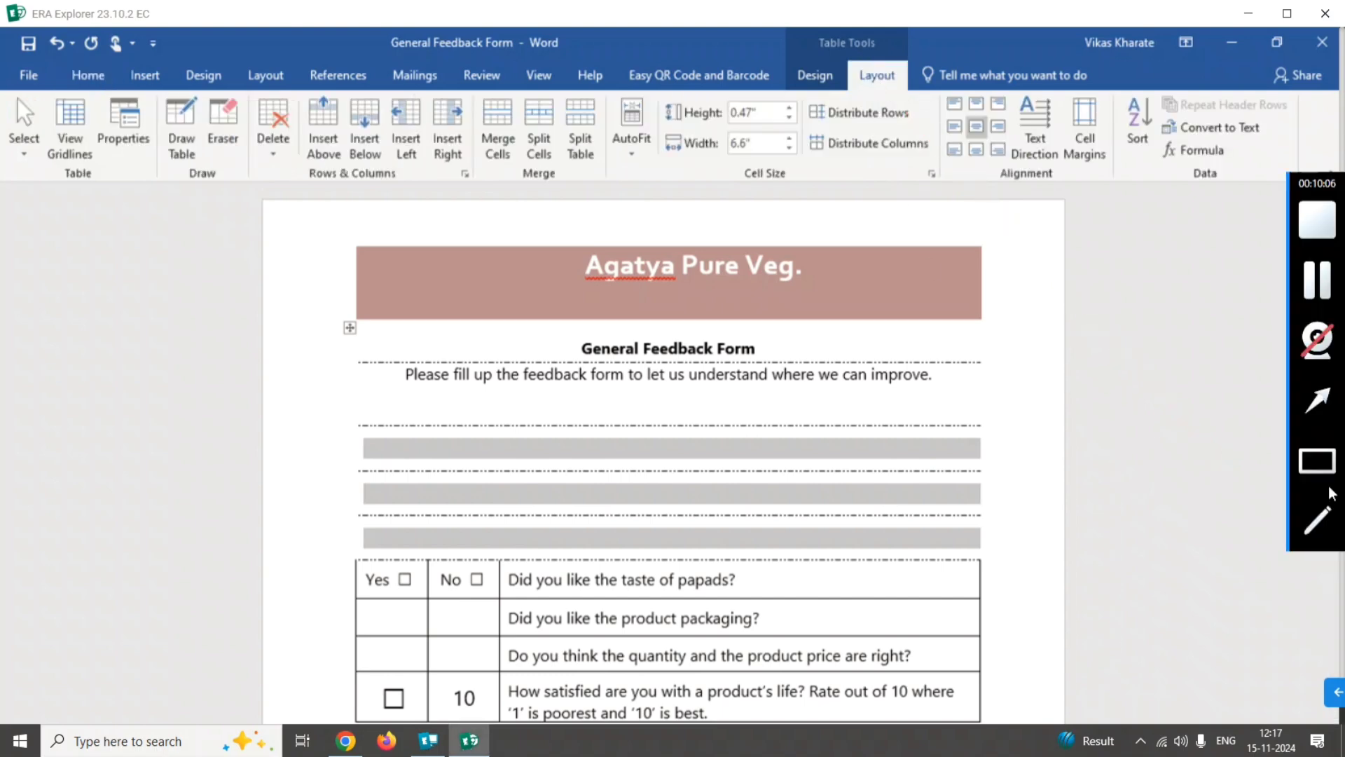
left_click(1317, 399)
mouse_move(987, 506)
left_mouse_down()
mouse_move(852, 453)
mouse_move(319, 184)
mouse_move(273, 126)
left_mouse_up()
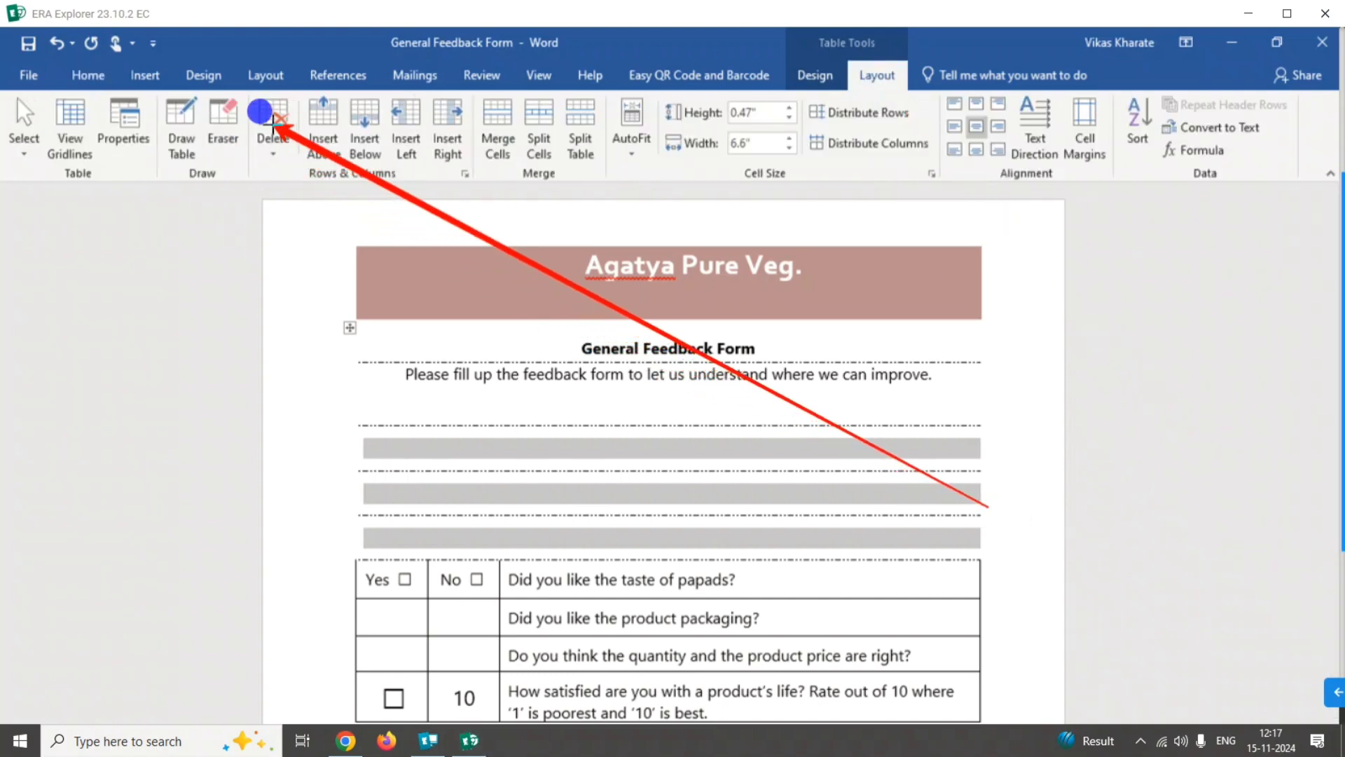
left_click(273, 126)
mouse_move(1342, 378)
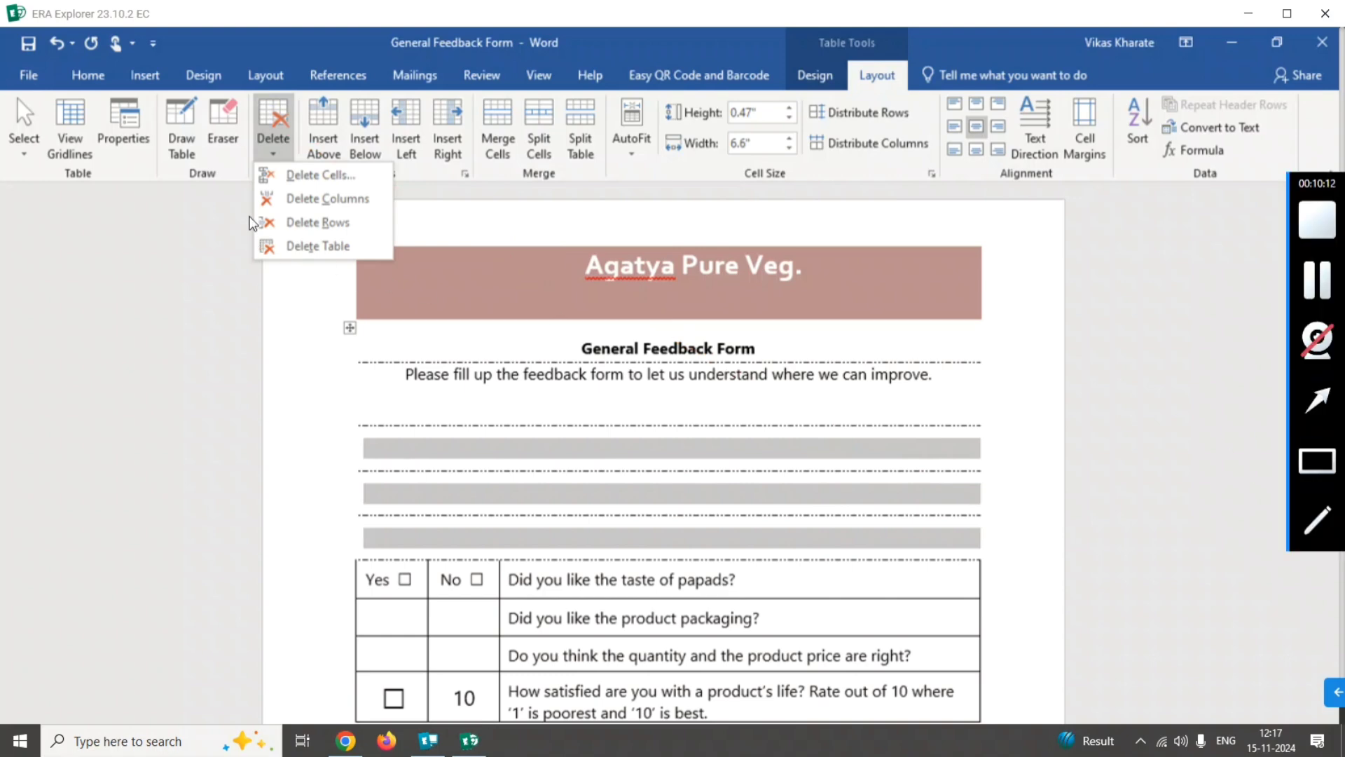
left_click_drag(249, 209, 382, 240)
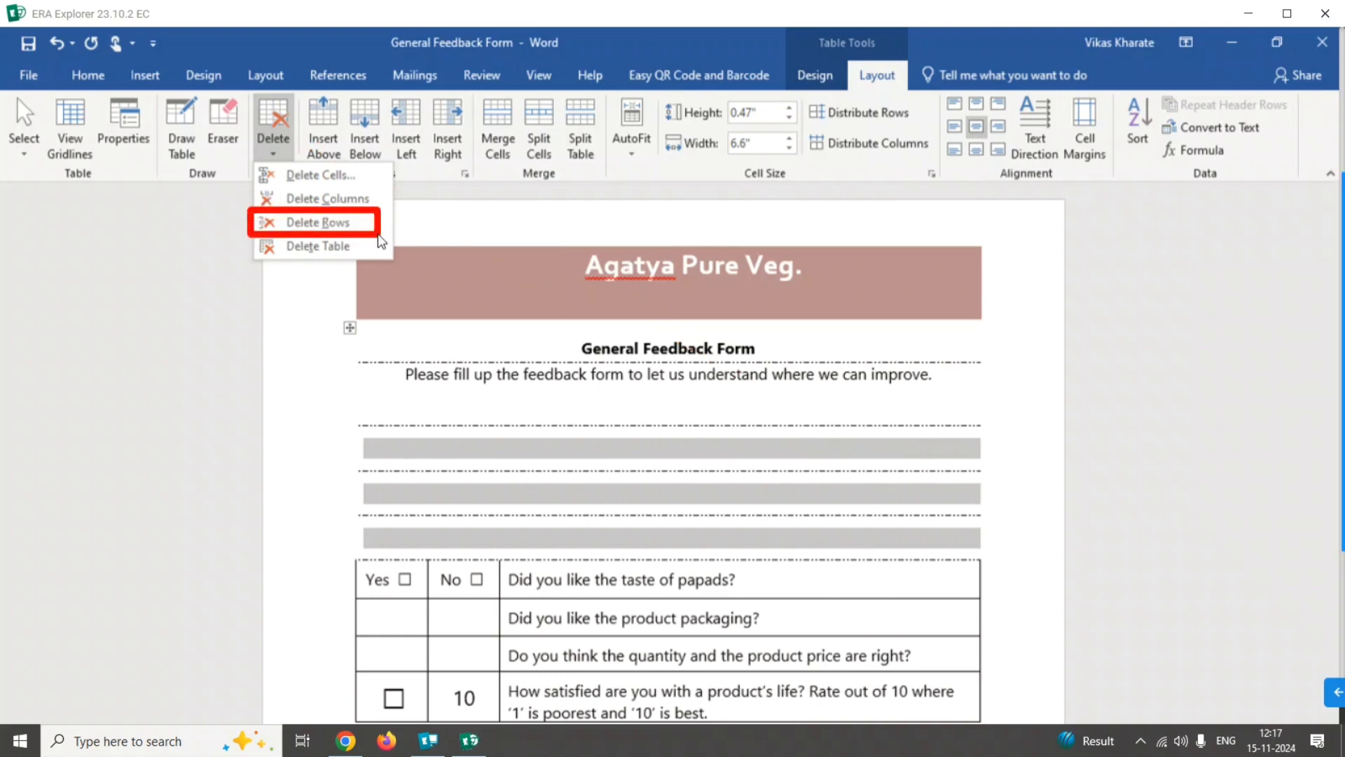
left_click(342, 224)
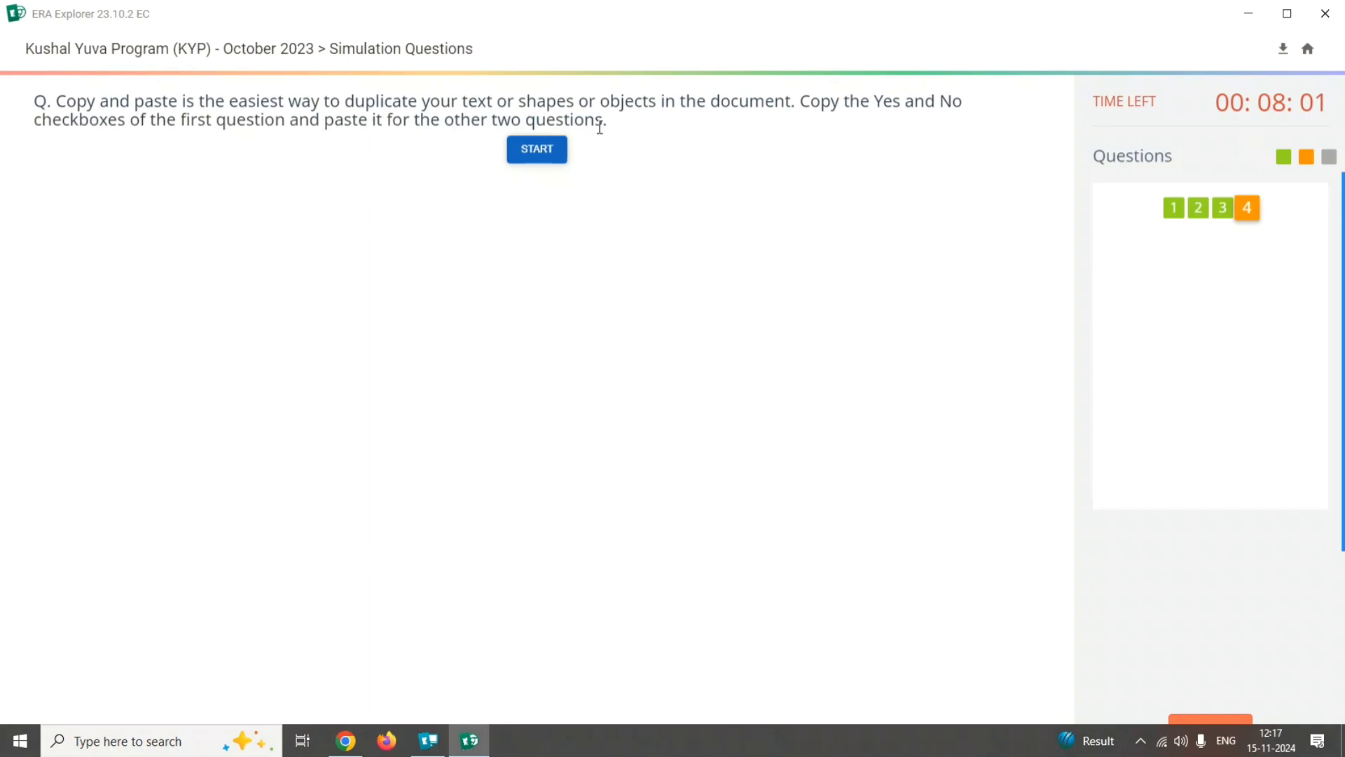
Launch the simulation of question 4 and copy the Yes and No checkbox cells of the papad taste question.
left_click(540, 149)
mouse_move(1310, 412)
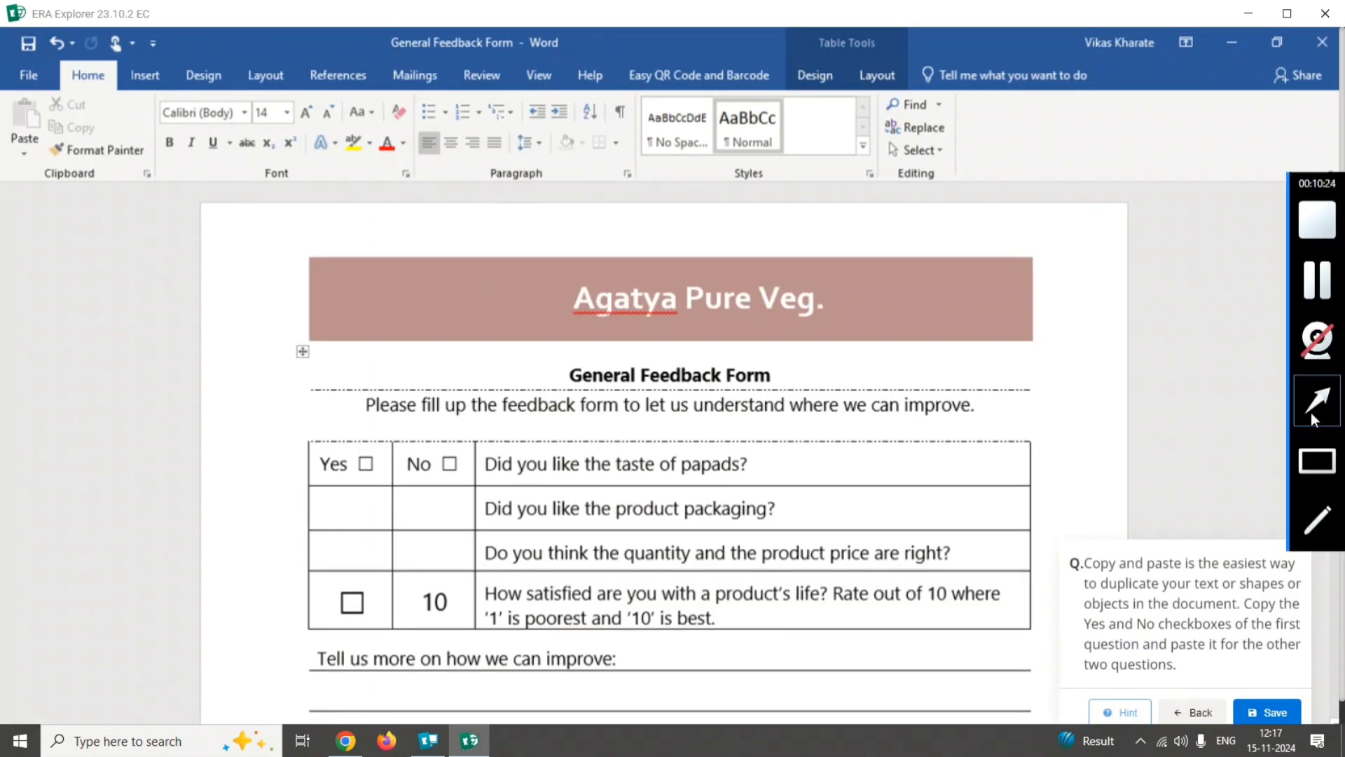
left_click(1322, 457)
mouse_move(315, 440)
left_mouse_down()
mouse_move(382, 472)
mouse_move(477, 483)
left_mouse_up()
left_click(425, 466)
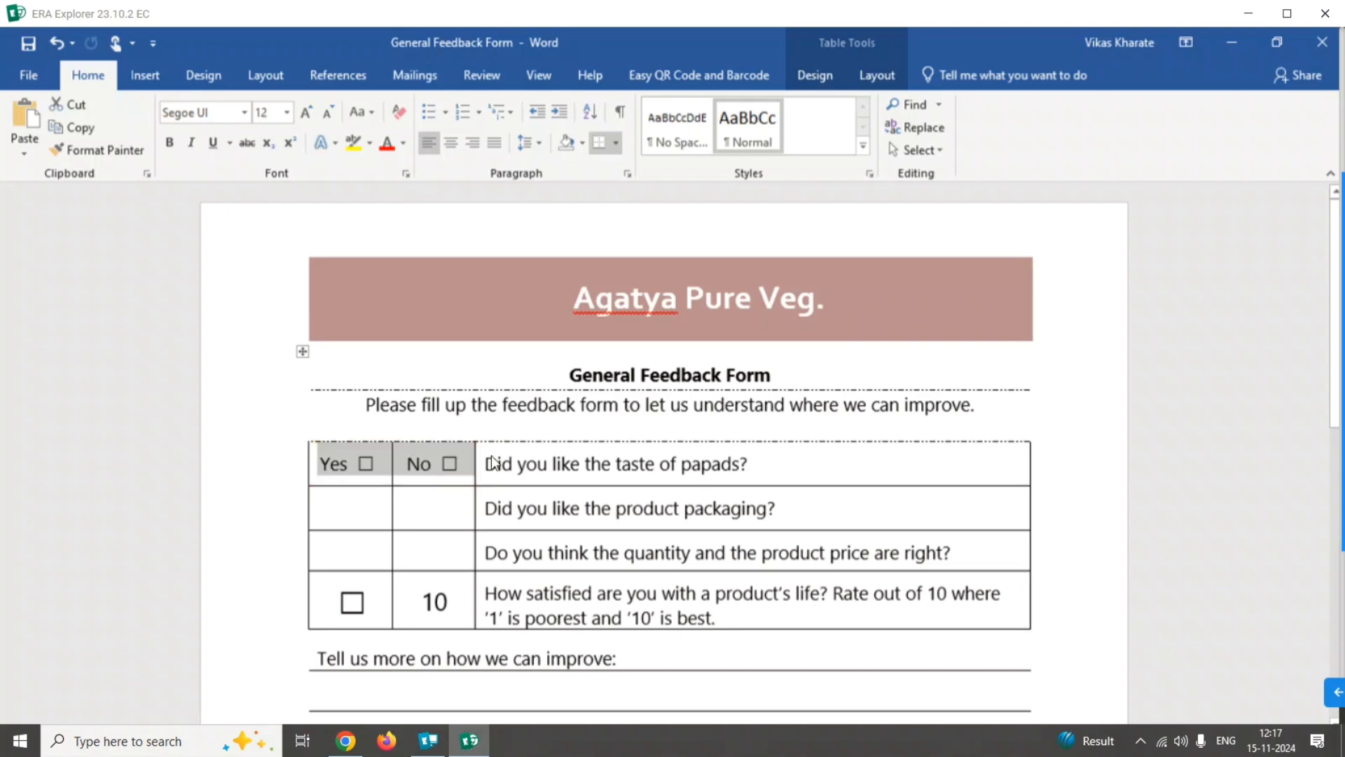
mouse_move(1305, 461)
left_click(1330, 413)
left_click_drag(774, 442, 77, 128)
left_click(76, 128)
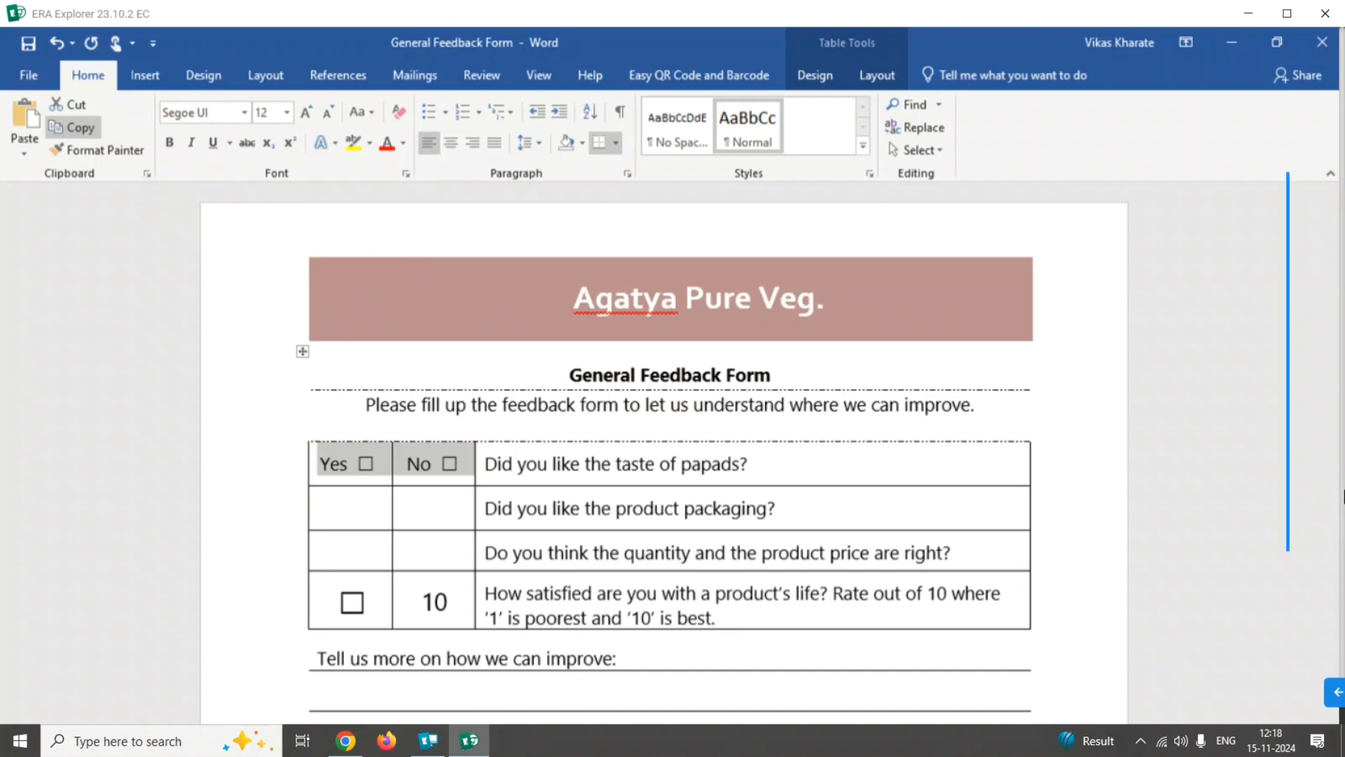
Paste the copied Yes and No checkbox cells into the empty cells of the product packaging and quantity-and-price question rows.
mouse_move(1331, 455)
mouse_move(1292, 428)
left_mouse_down()
mouse_move(766, 488)
mouse_move(393, 489)
mouse_move(348, 510)
mouse_move(370, 516)
left_mouse_up()
left_click(368, 509)
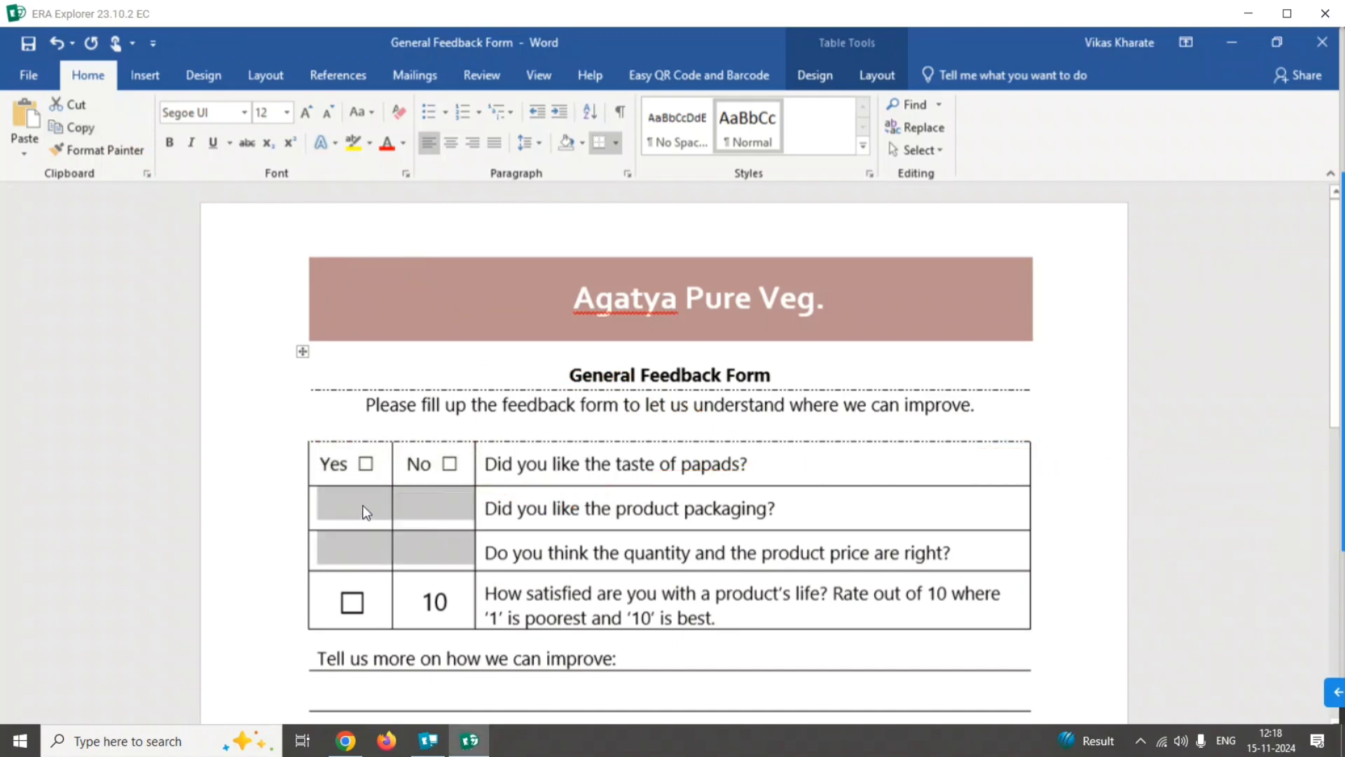
mouse_move(1343, 434)
left_click(1317, 399)
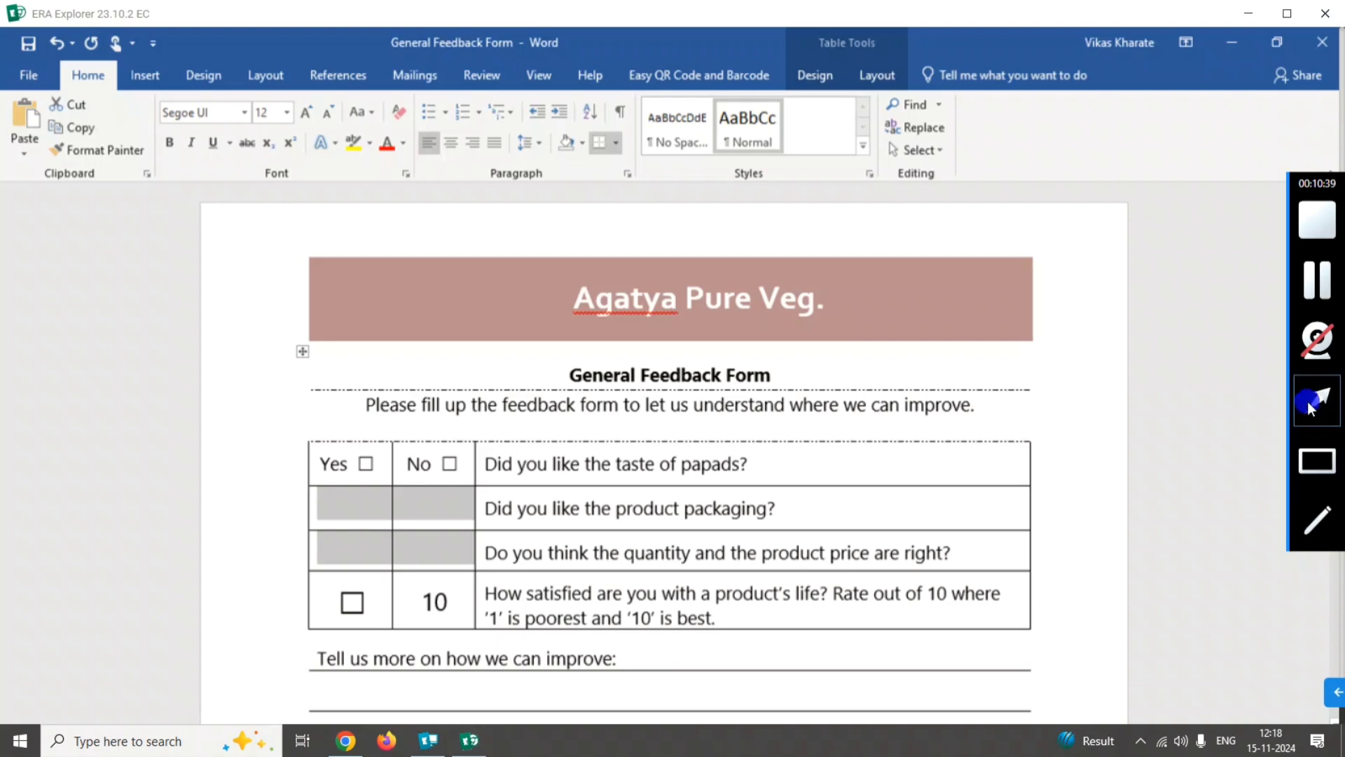
left_click_drag(99, 394, 23, 119)
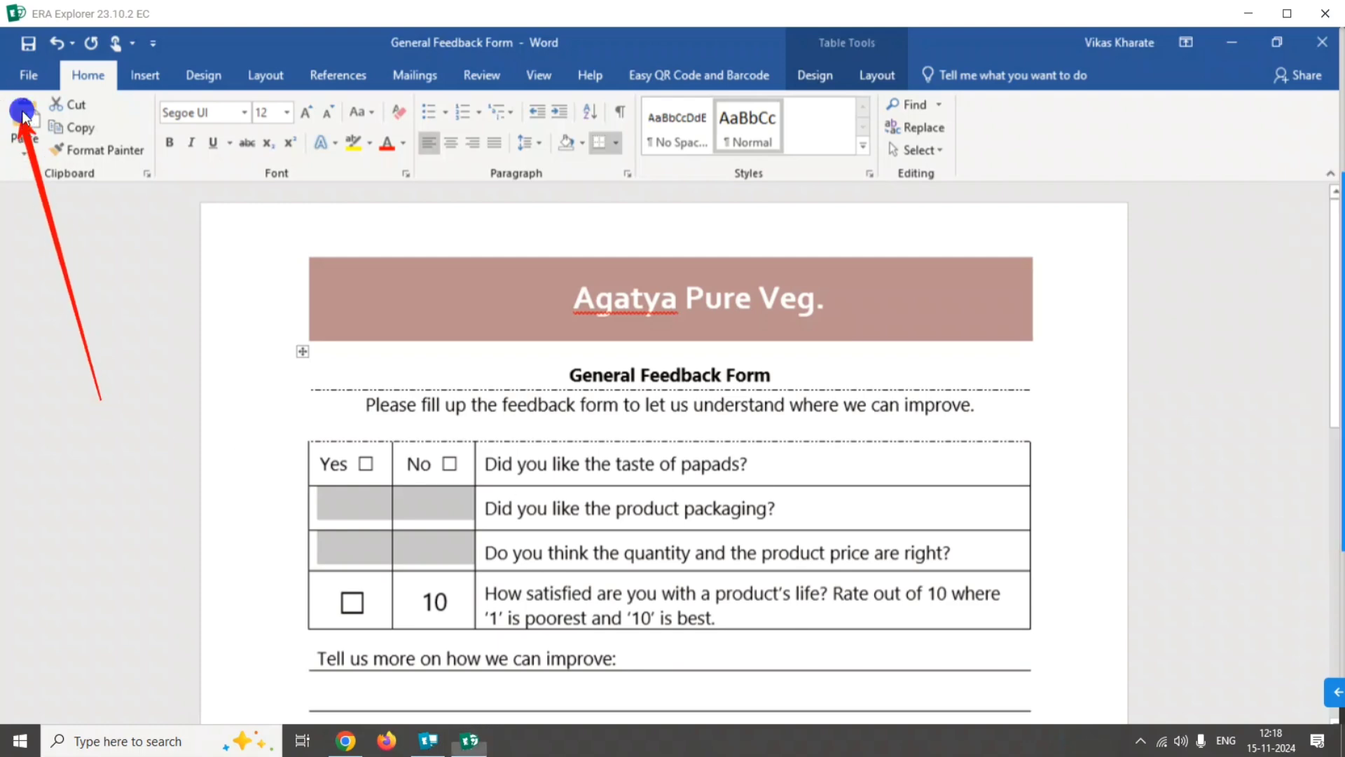
left_click(23, 115)
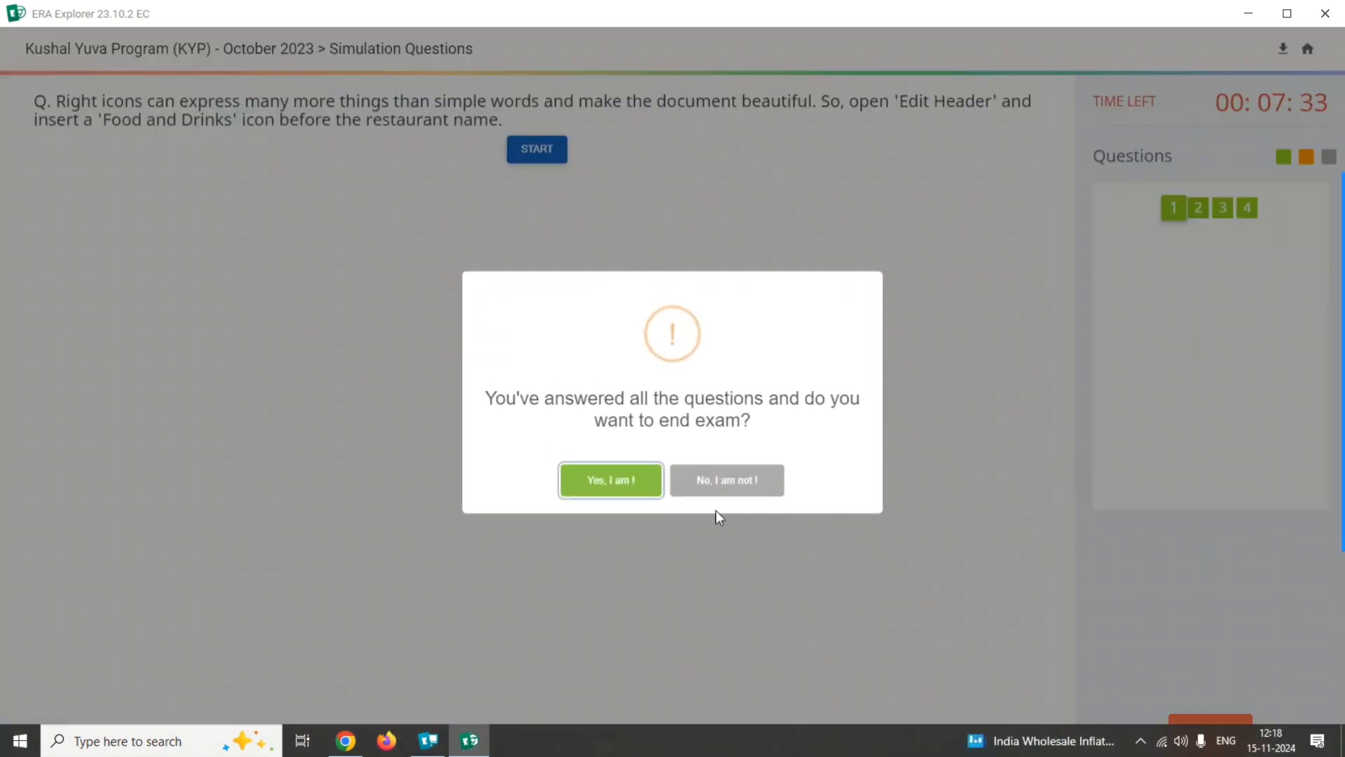
End the Simulation Questions exam, confirming with the text "End Exam", and return to the attempts overview.
left_click(616, 480)
left_click_drag(632, 365, 632, 430)
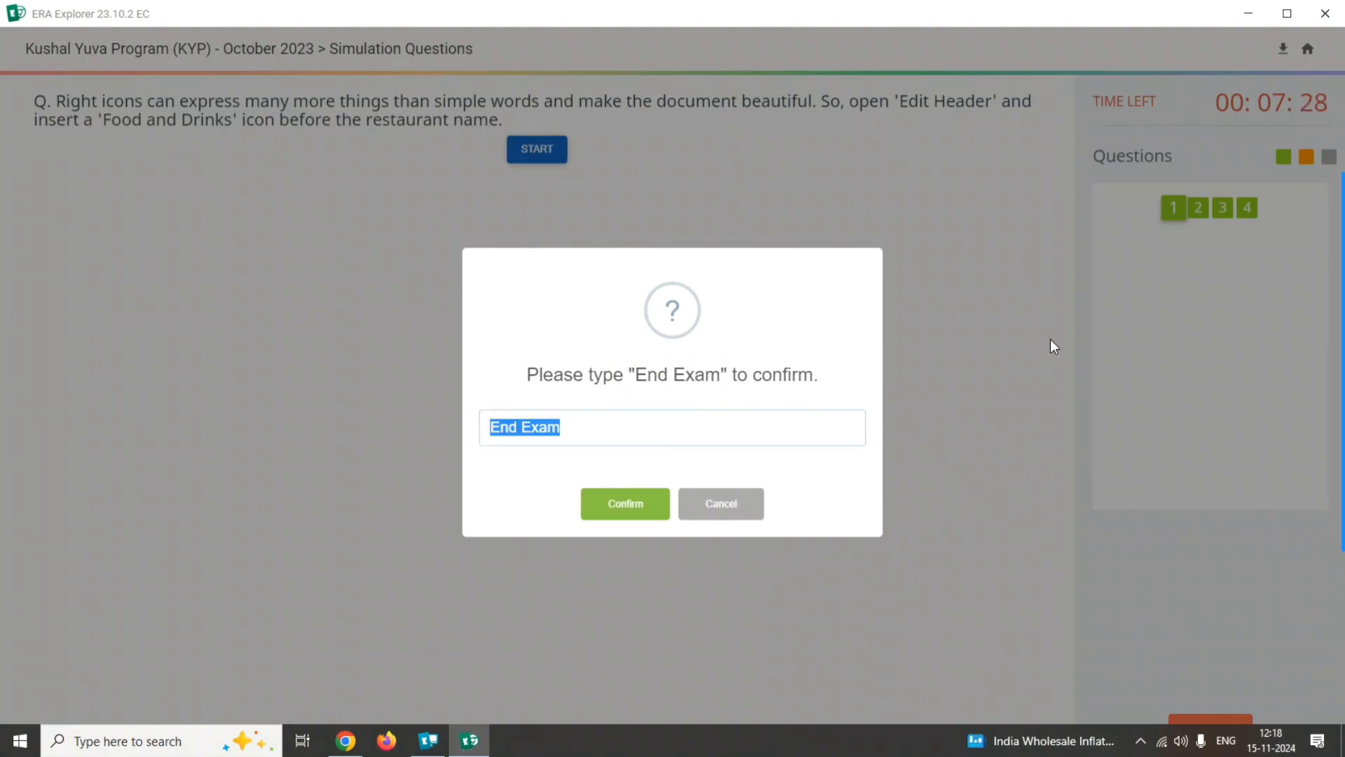
mouse_move(1300, 286)
left_click(646, 506)
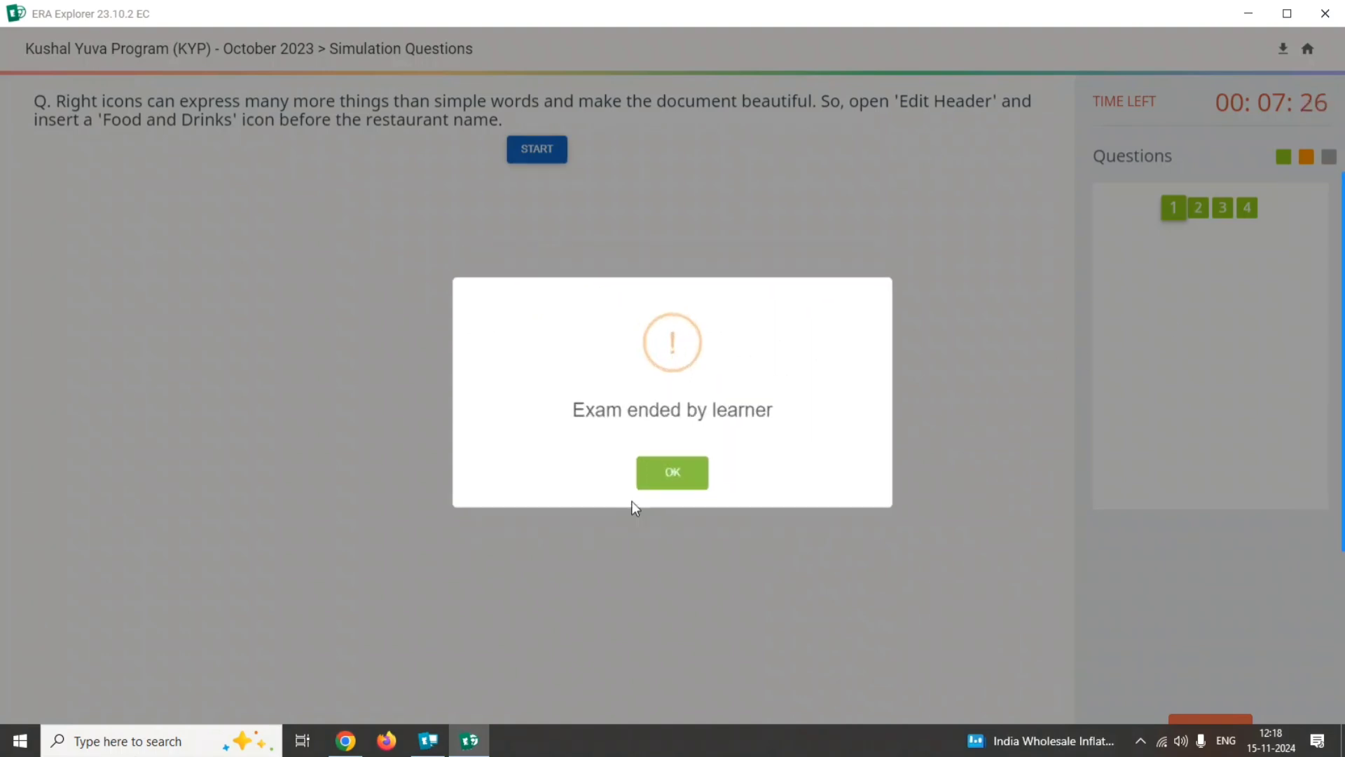
left_click(667, 480)
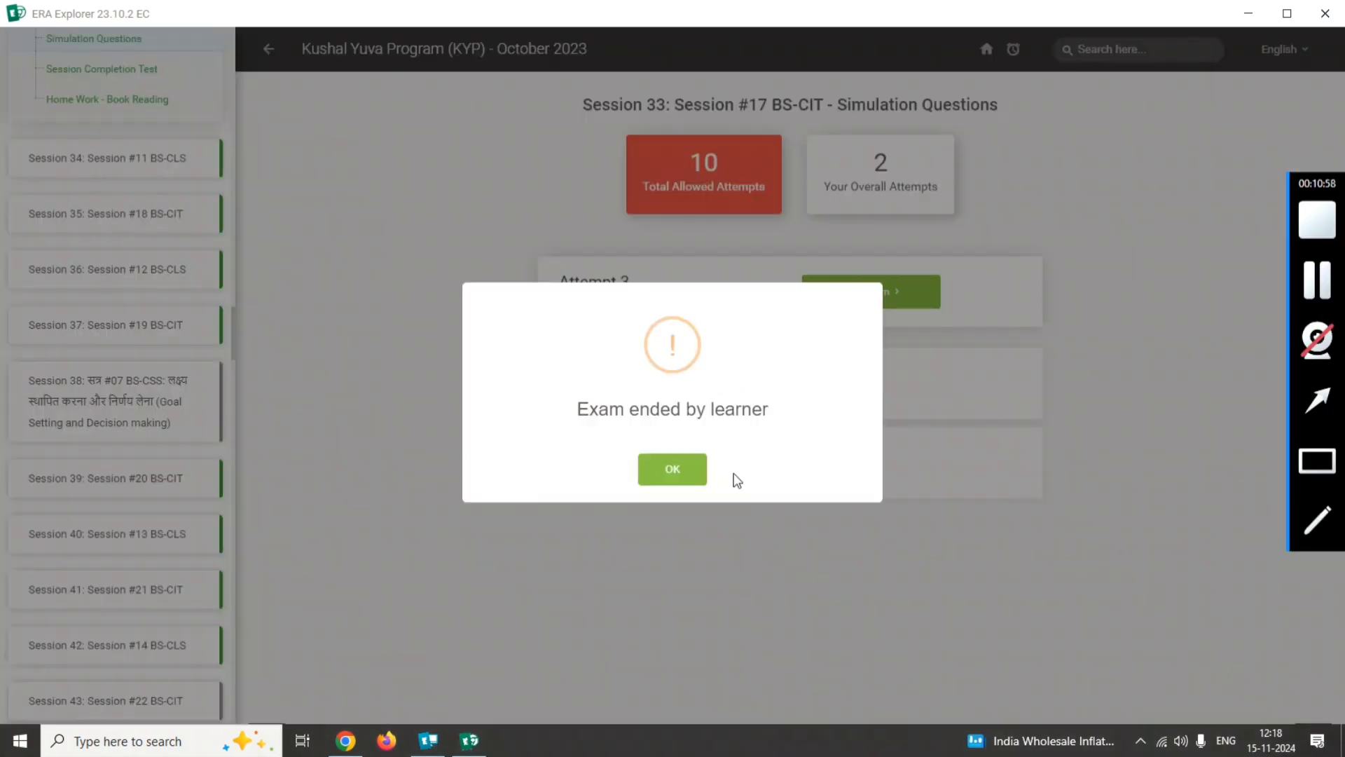
left_click(669, 468)
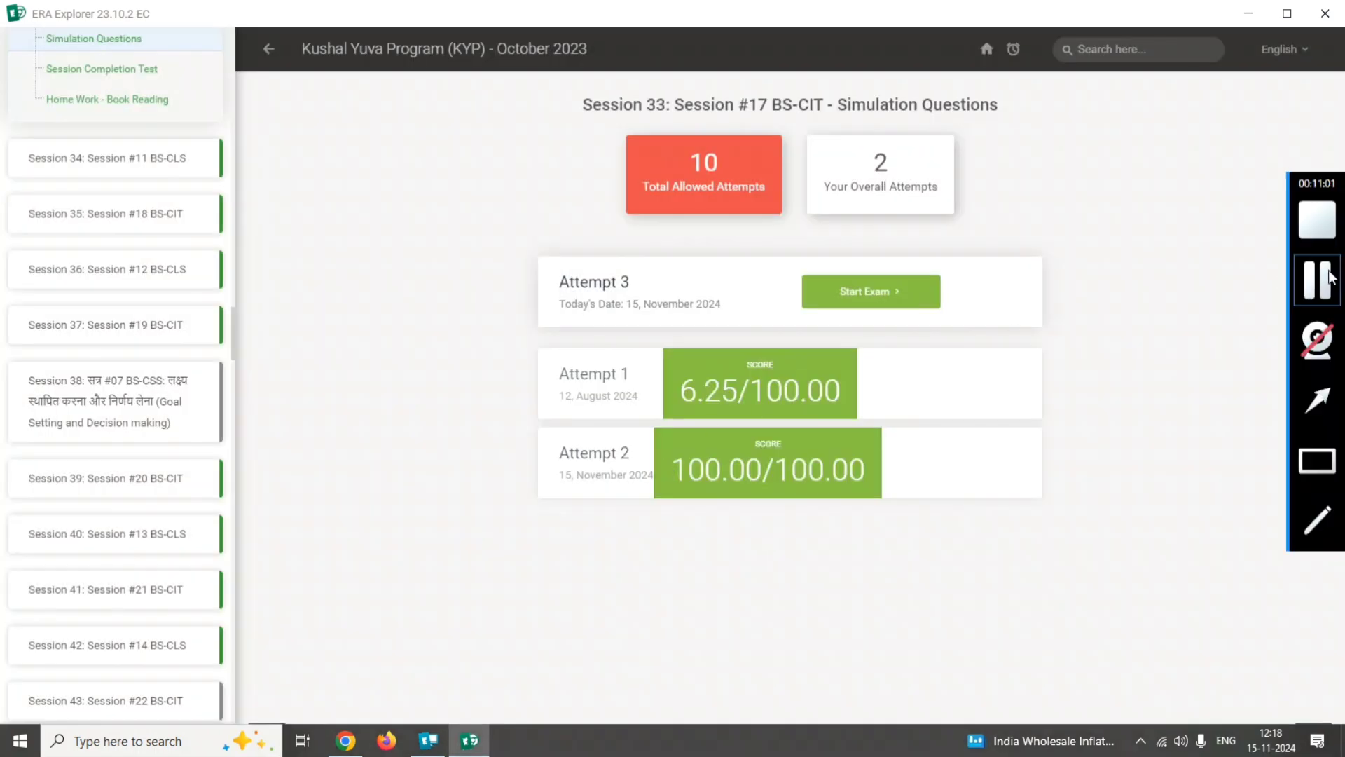
left_click(1312, 474)
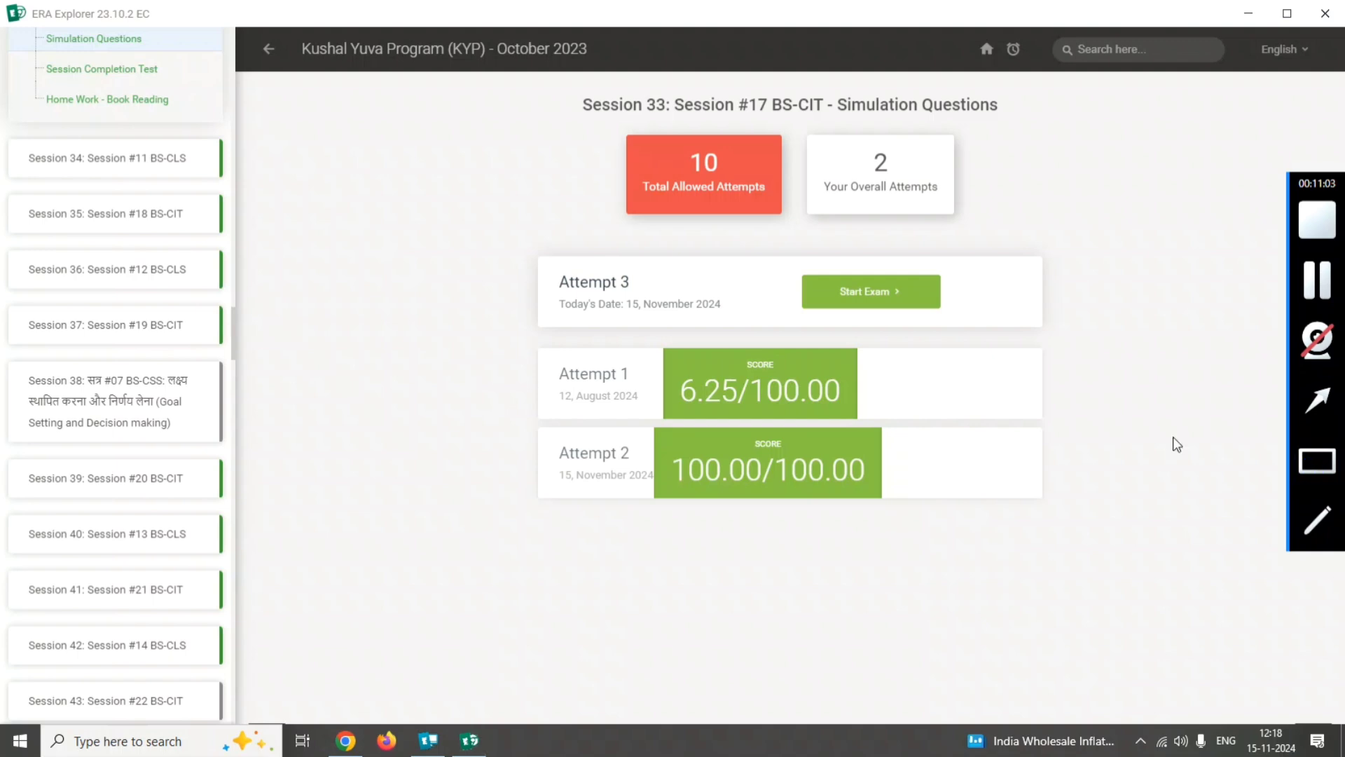
left_click_drag(26, 54, 154, 89)
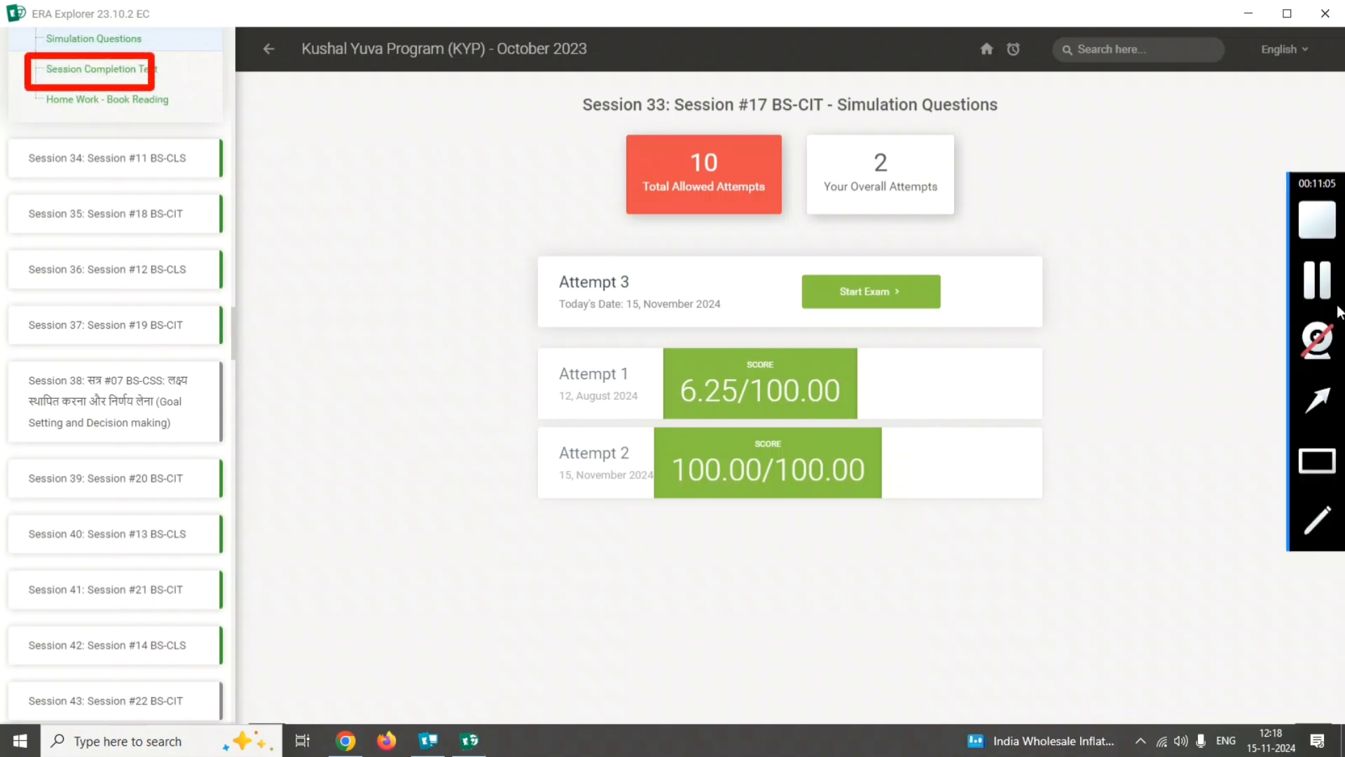